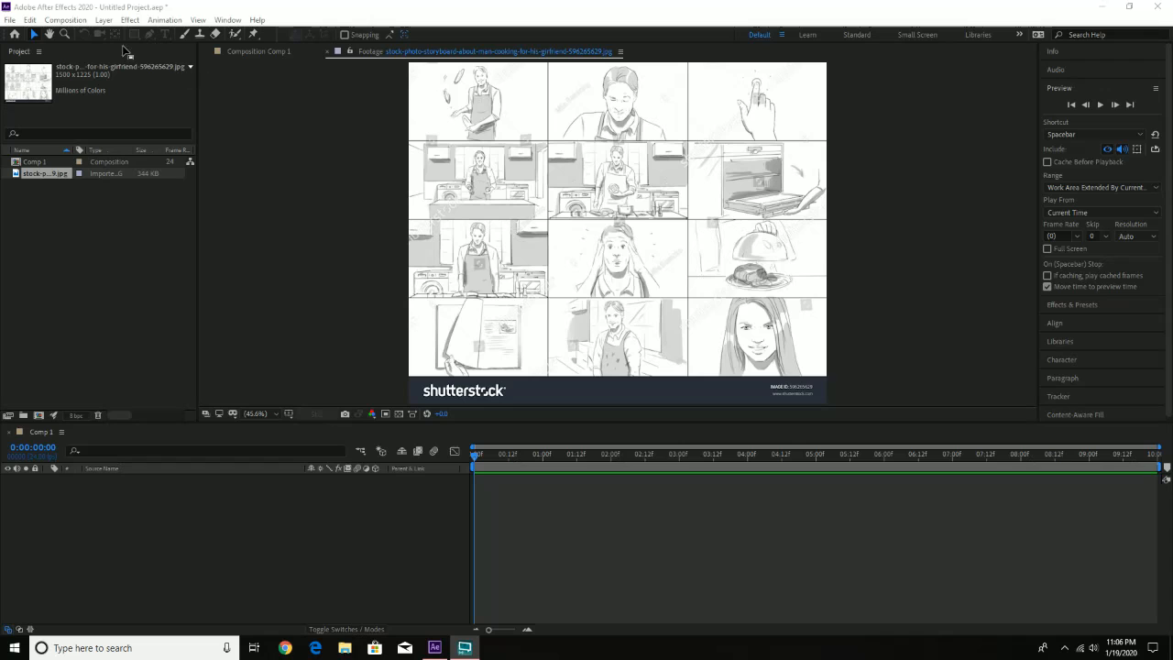
{"action": "left_click", "coordinate": [104, 21]}
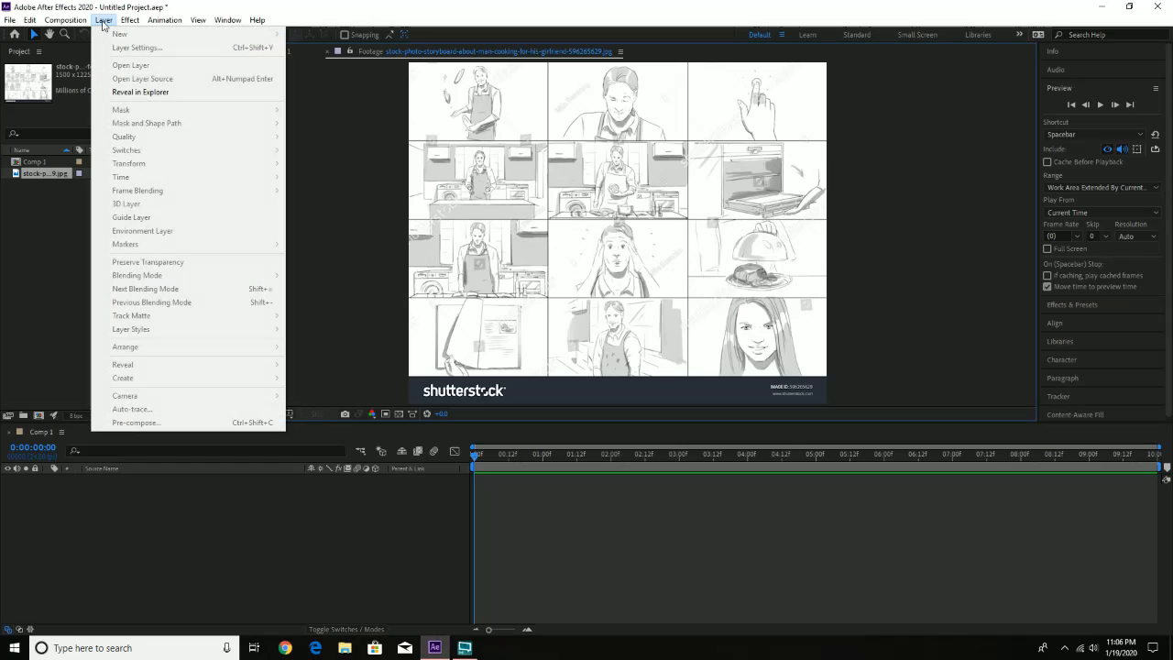
{"action": "mouse_move", "coordinate": [133, 22]}
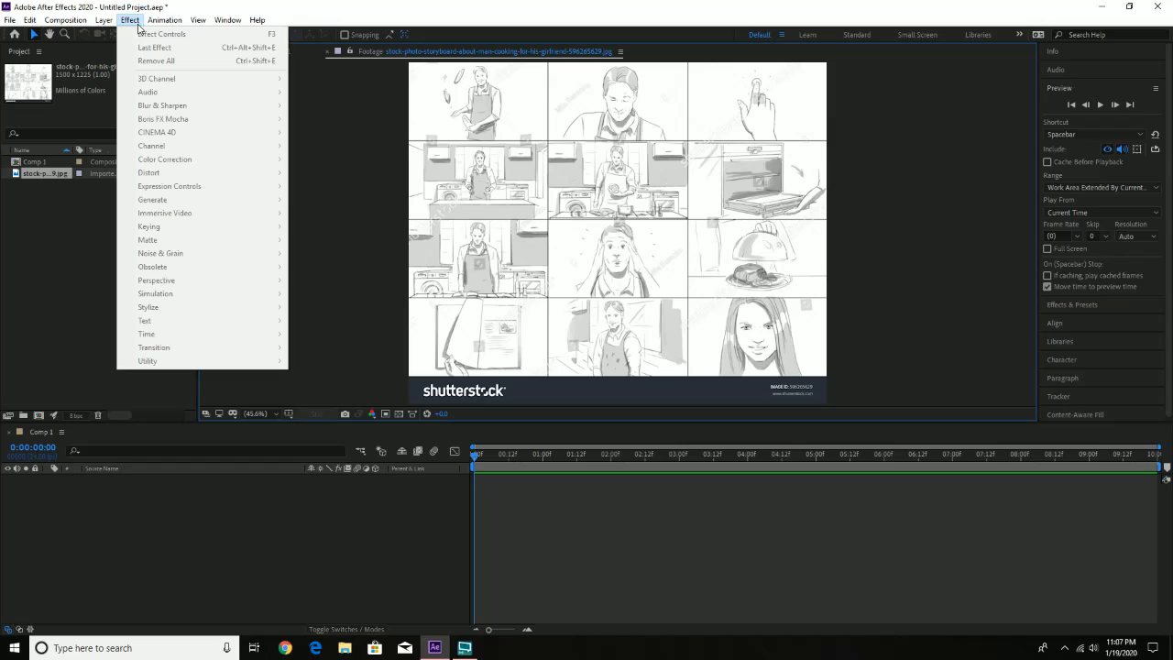
{"action": "left_click", "coordinate": [227, 9]}
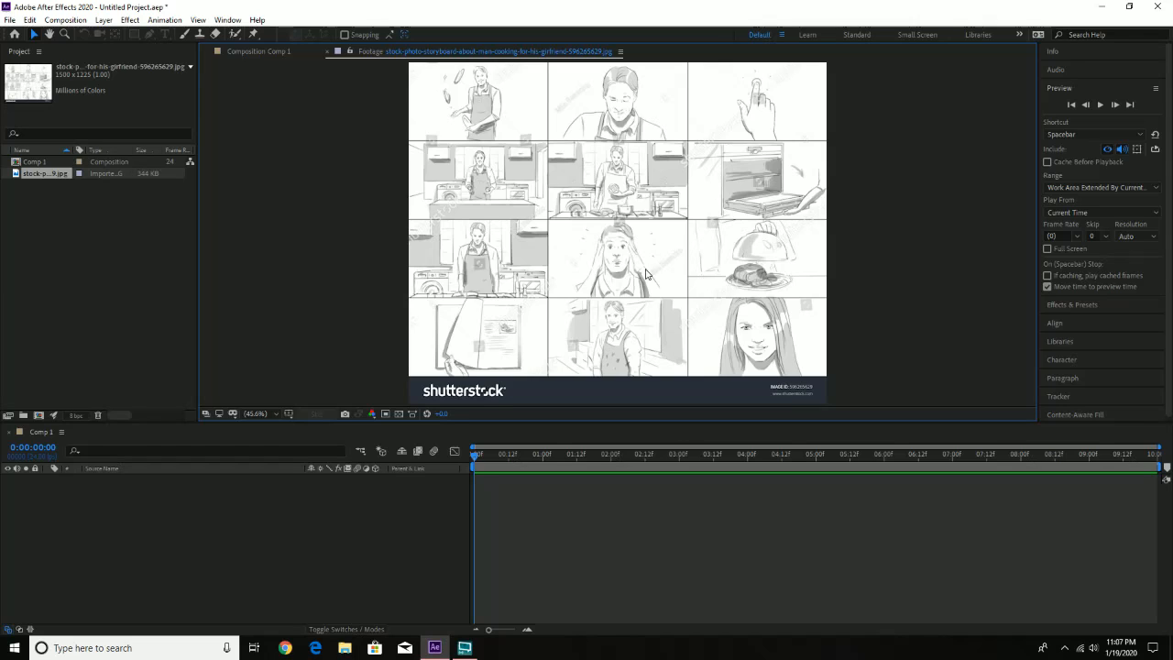
Close the storyboard footage view and set the duration of Comp 1 to 35 seconds
{"action": "left_click", "coordinate": [326, 51]}
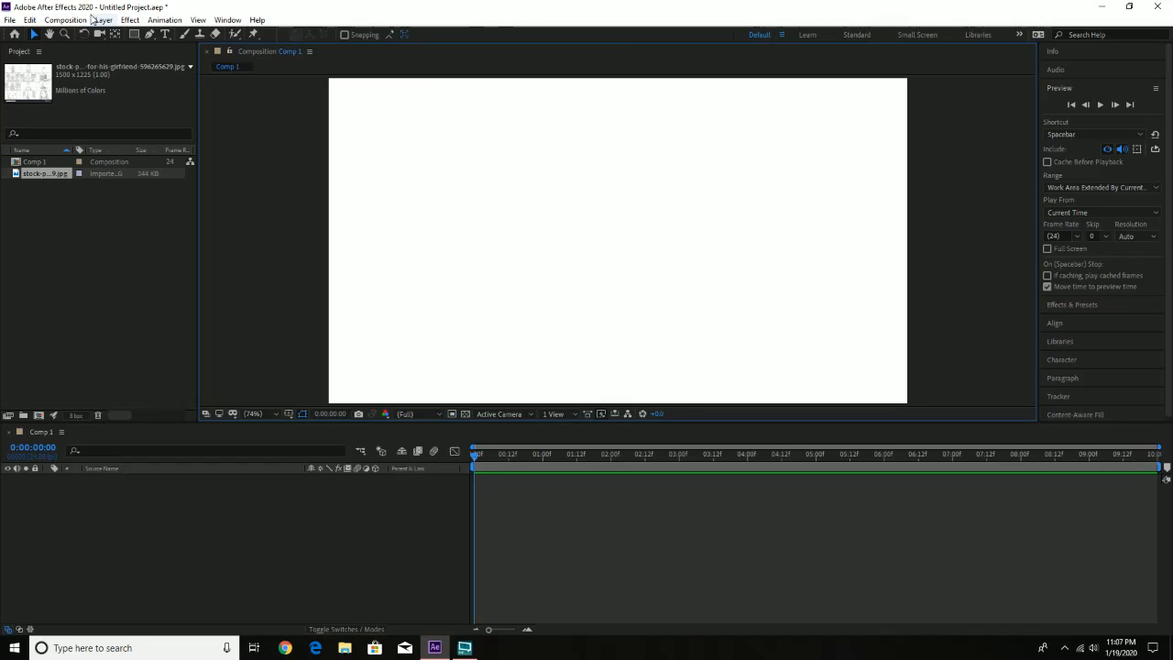
{"action": "left_click", "coordinate": [71, 21]}
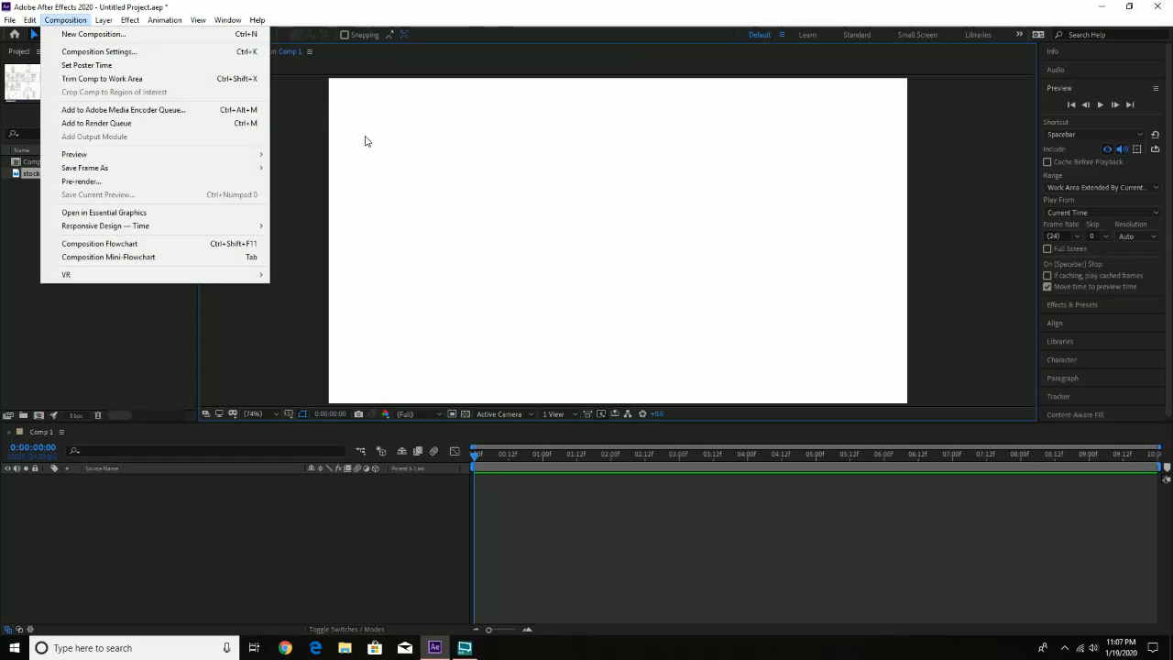
{"action": "left_click", "coordinate": [142, 52]}
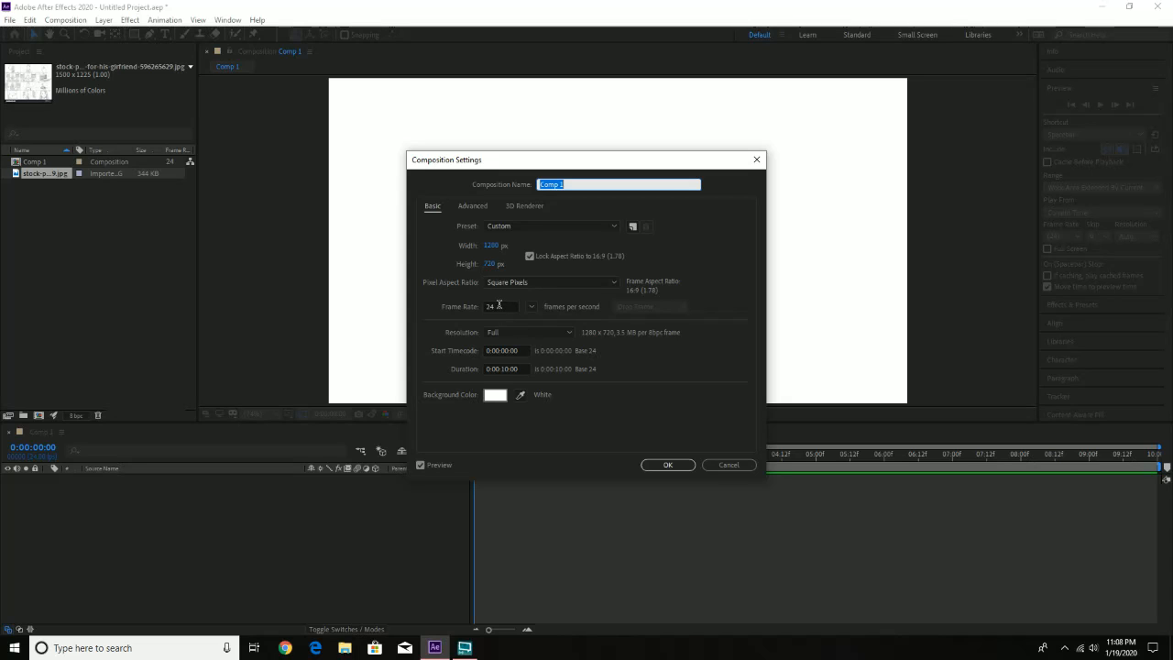
{"action": "left_click", "coordinate": [504, 369]}
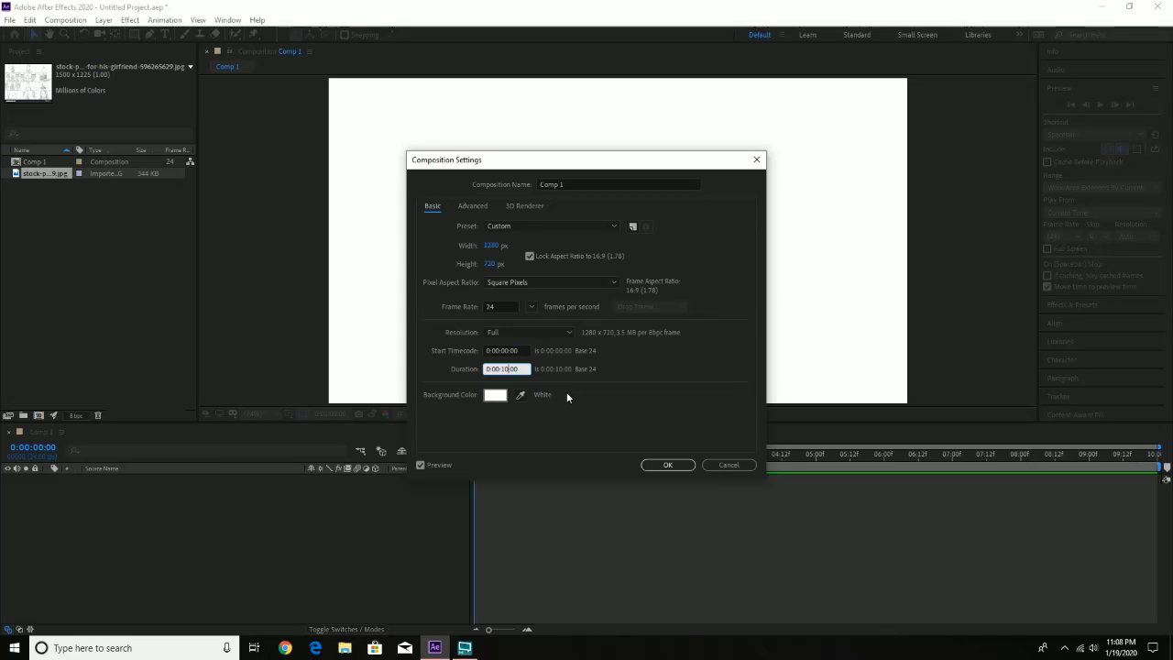
{"action": "key", "text": "BackSpace"}
{"action": "key", "text": "BackSpace"}
{"action": "type", "text": "35"}
{"action": "left_click", "coordinate": [678, 465]}
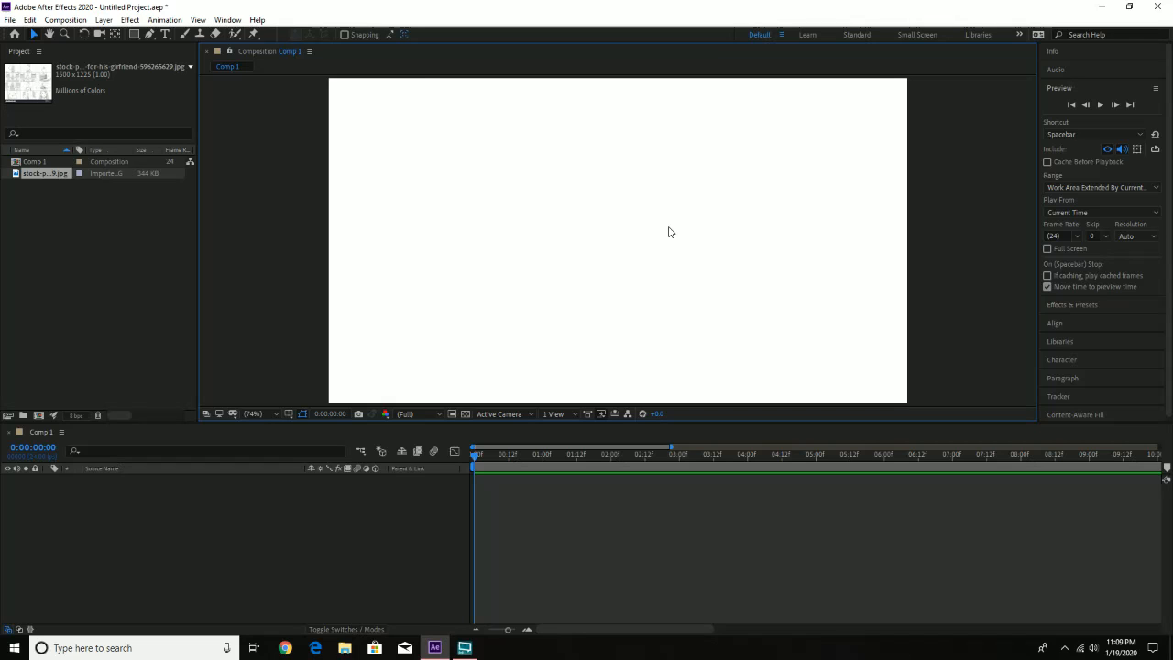
Add a black (000000) solid layer at the full 1280 x 720 composition size
{"action": "left_click", "coordinate": [105, 21]}
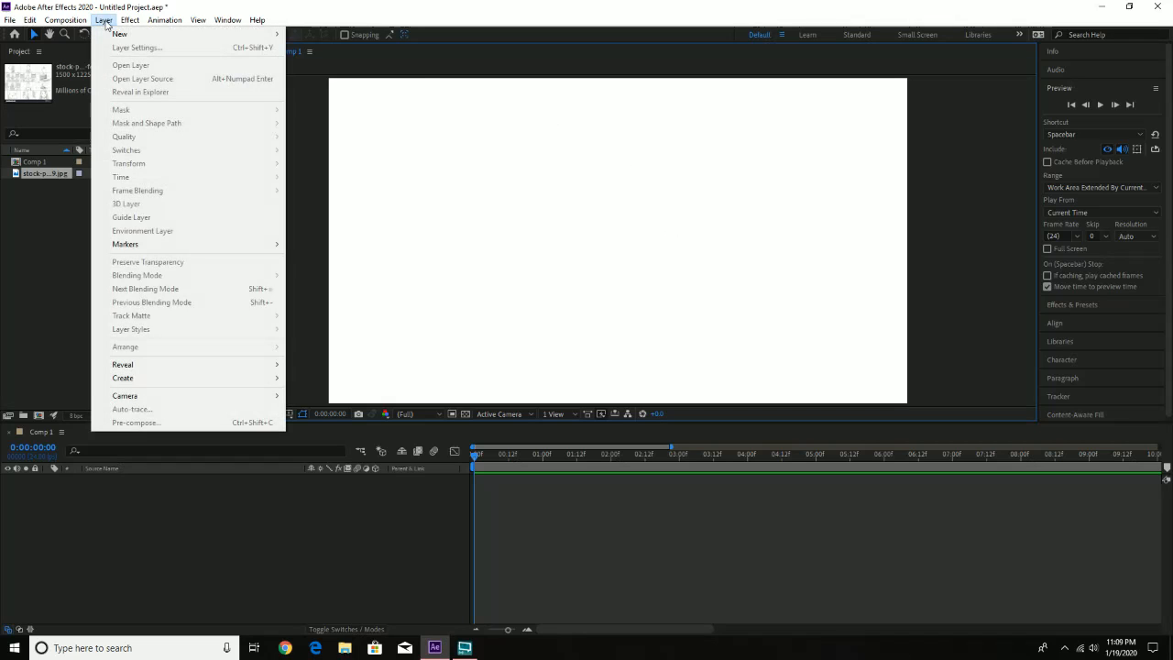
{"action": "mouse_move", "coordinate": [110, 34]}
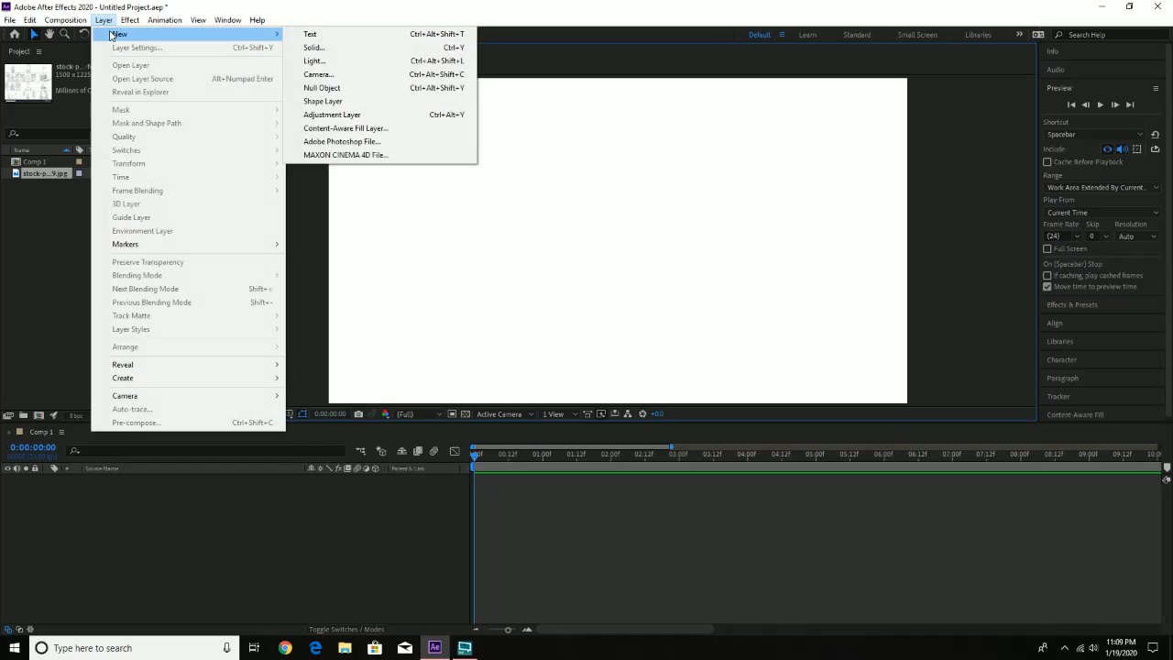
{"action": "left_click", "coordinate": [331, 48]}
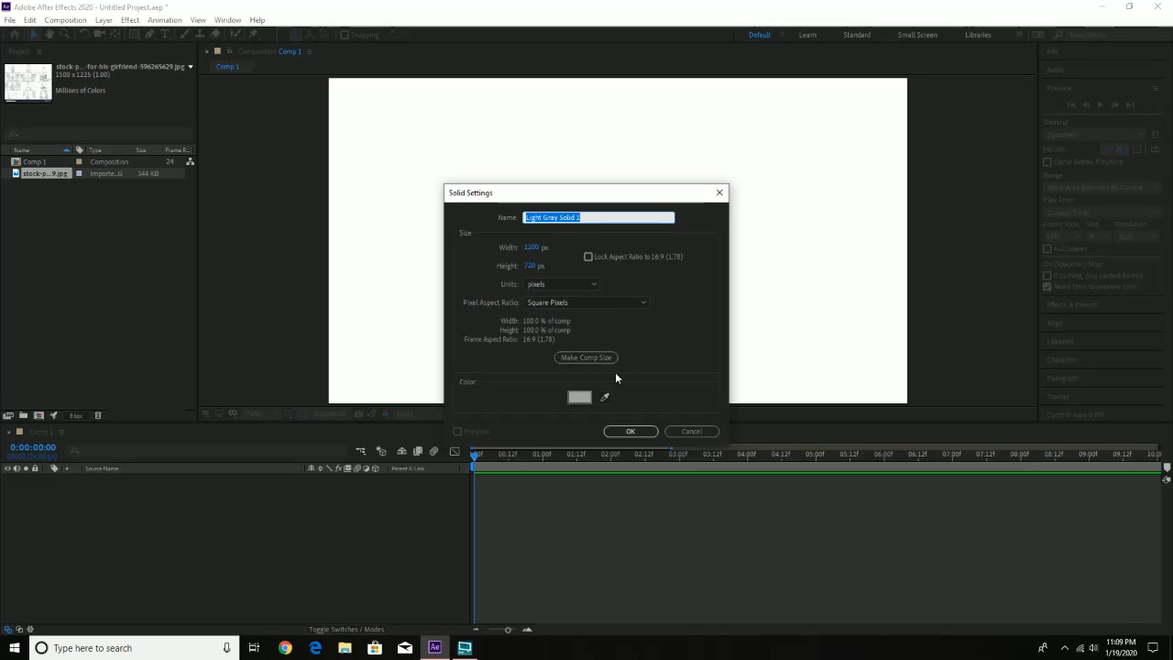
{"action": "left_click", "coordinate": [579, 397]}
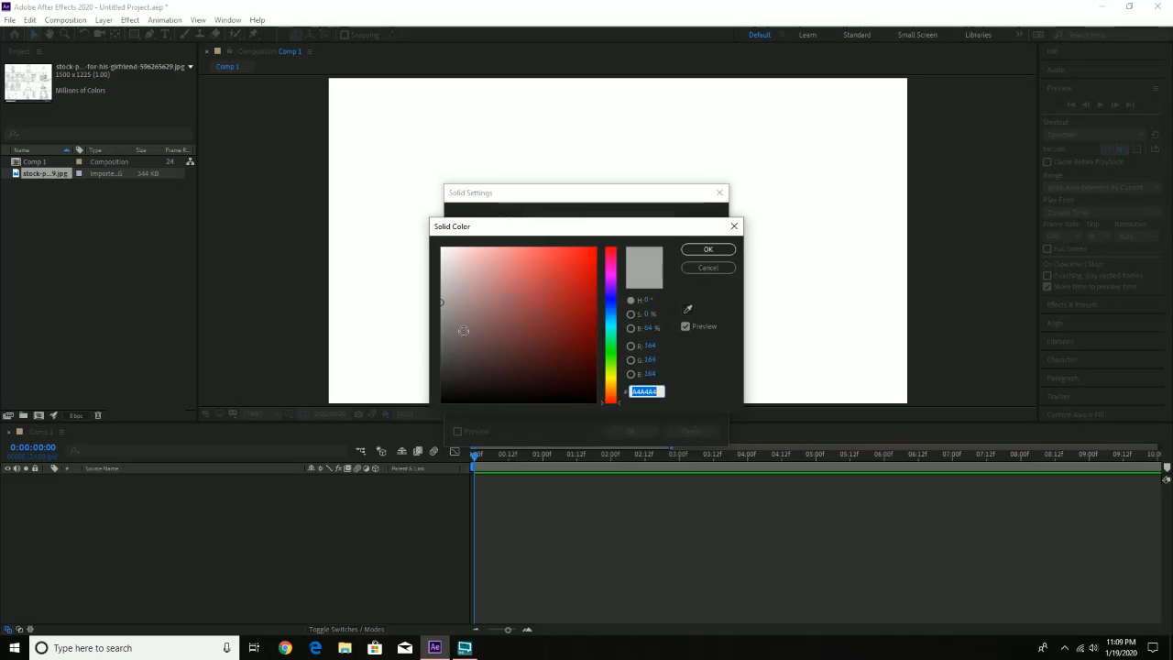
{"action": "left_click_drag", "start_coordinate": [442, 303], "coordinate": [428, 420]}
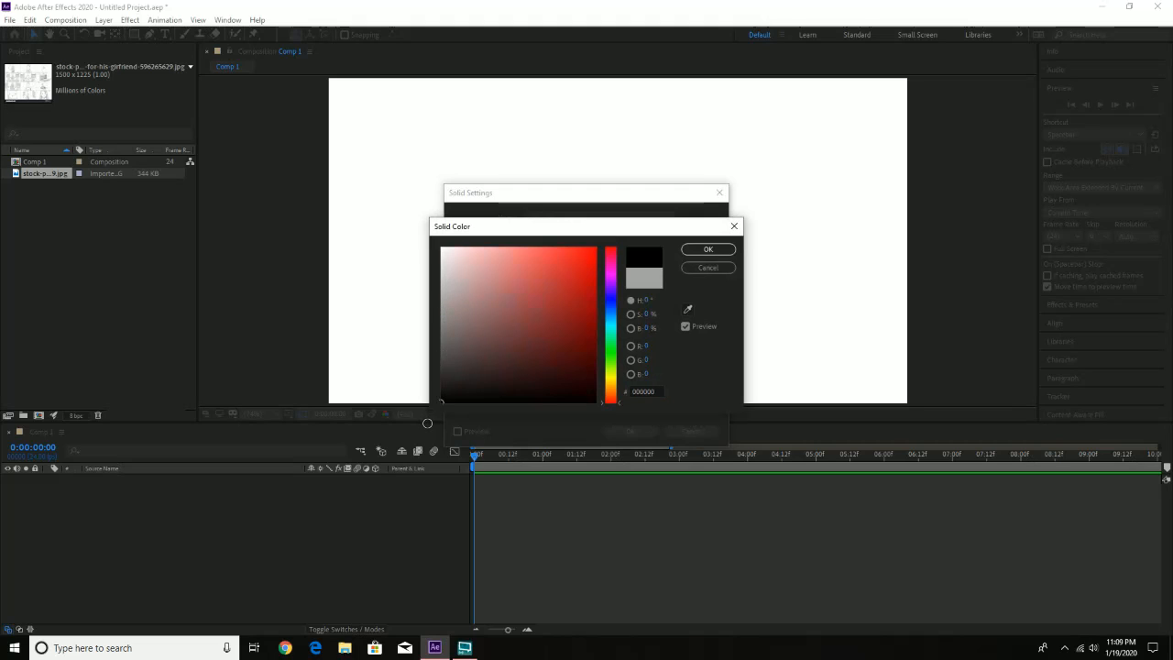
{"action": "left_click", "coordinate": [716, 253]}
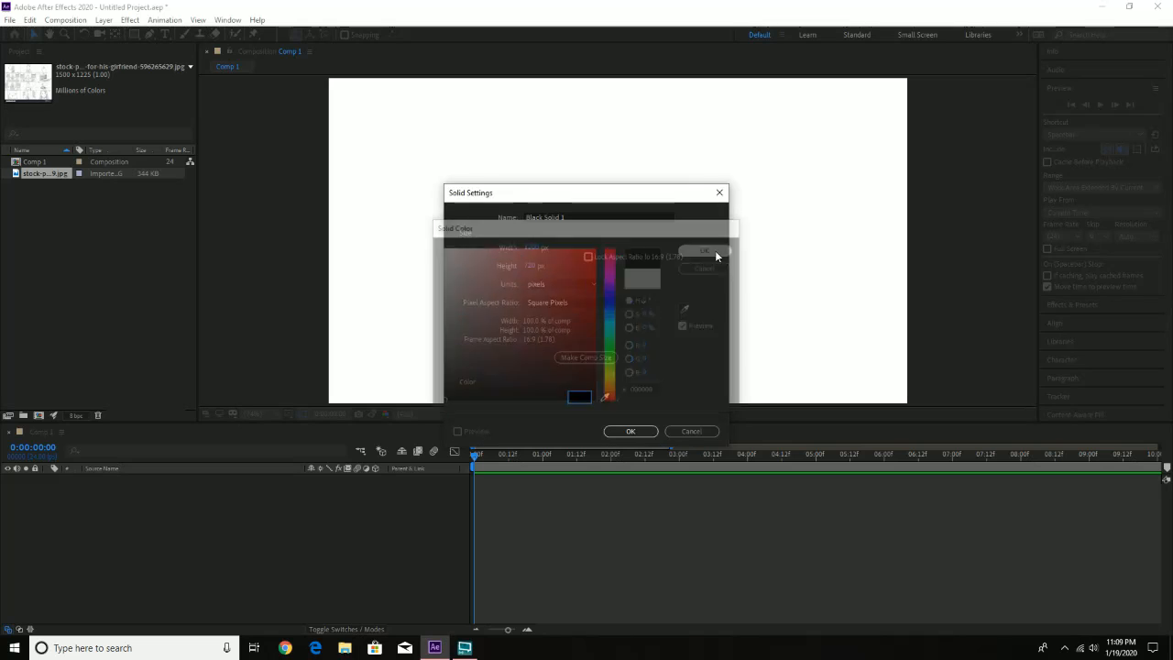
{"action": "left_click", "coordinate": [638, 431]}
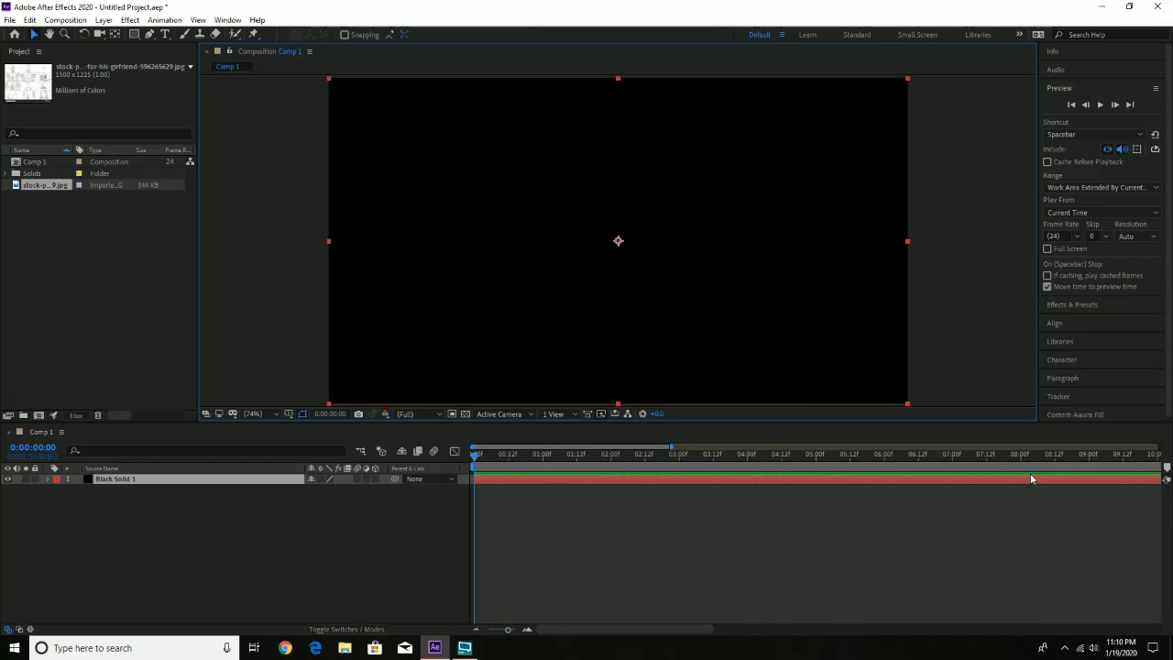
Trim the end of the black solid layer to exactly 0:00:05:00 on the timeline
{"action": "left_click_drag", "start_coordinate": [915, 458], "coordinate": [817, 463]}
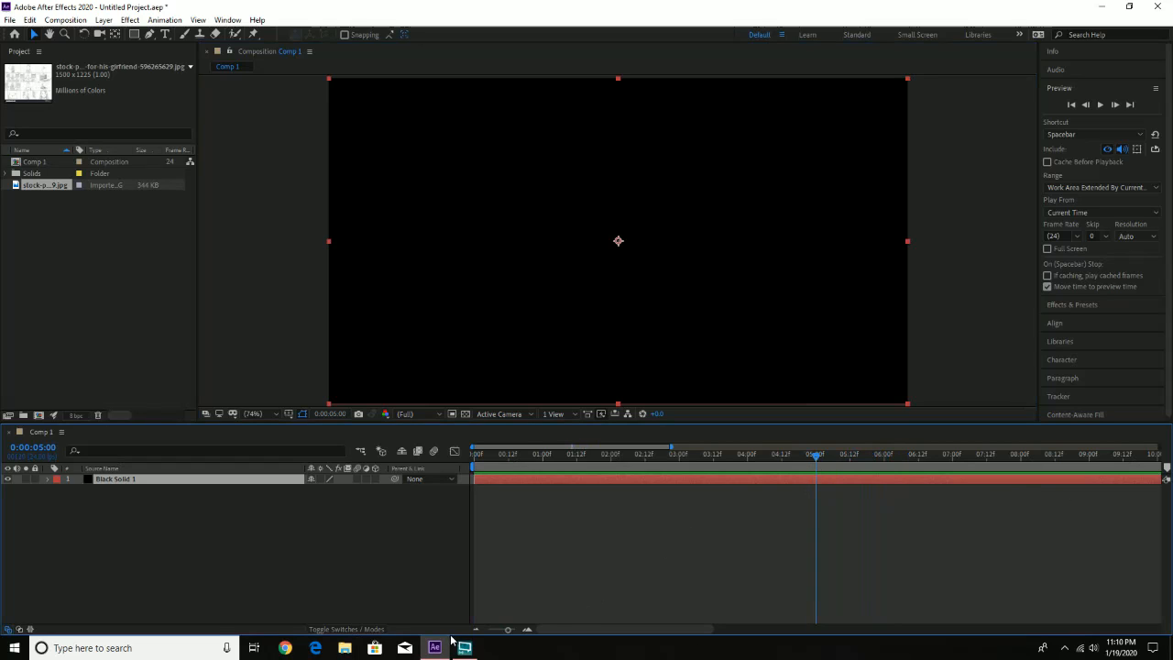
{"action": "left_click_drag", "start_coordinate": [508, 631], "coordinate": [476, 633]}
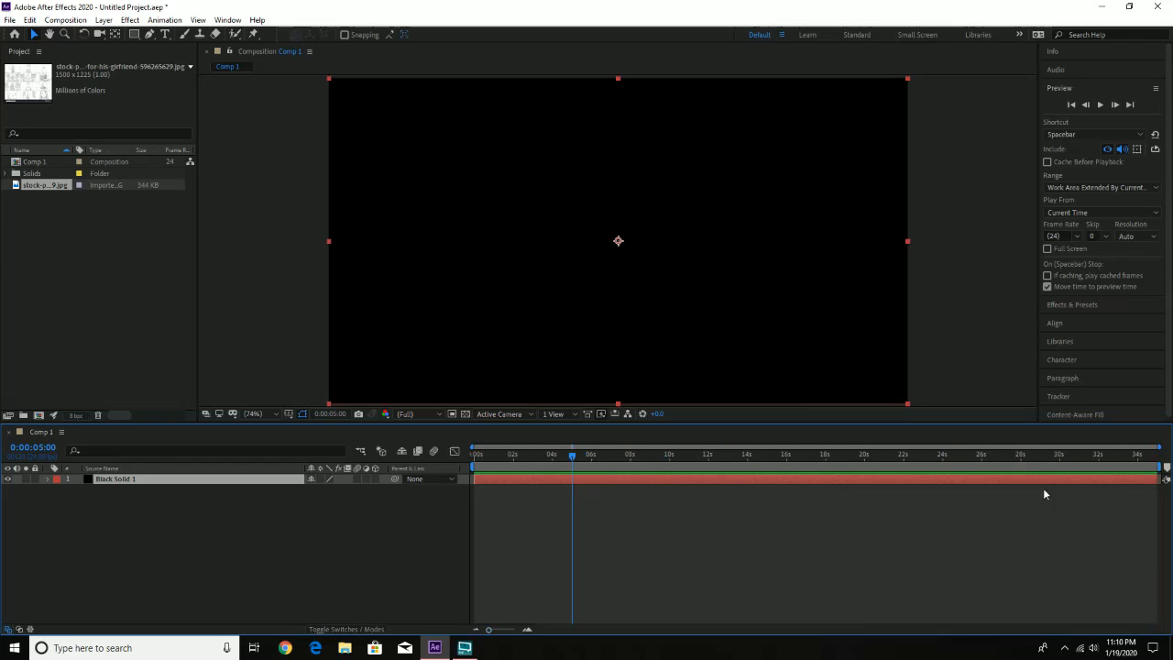
{"action": "left_click_drag", "start_coordinate": [1162, 478], "coordinate": [586, 496]}
{"action": "left_click_drag", "start_coordinate": [576, 496], "coordinate": [577, 496]}
{"action": "left_click_drag", "start_coordinate": [487, 632], "coordinate": [515, 631]}
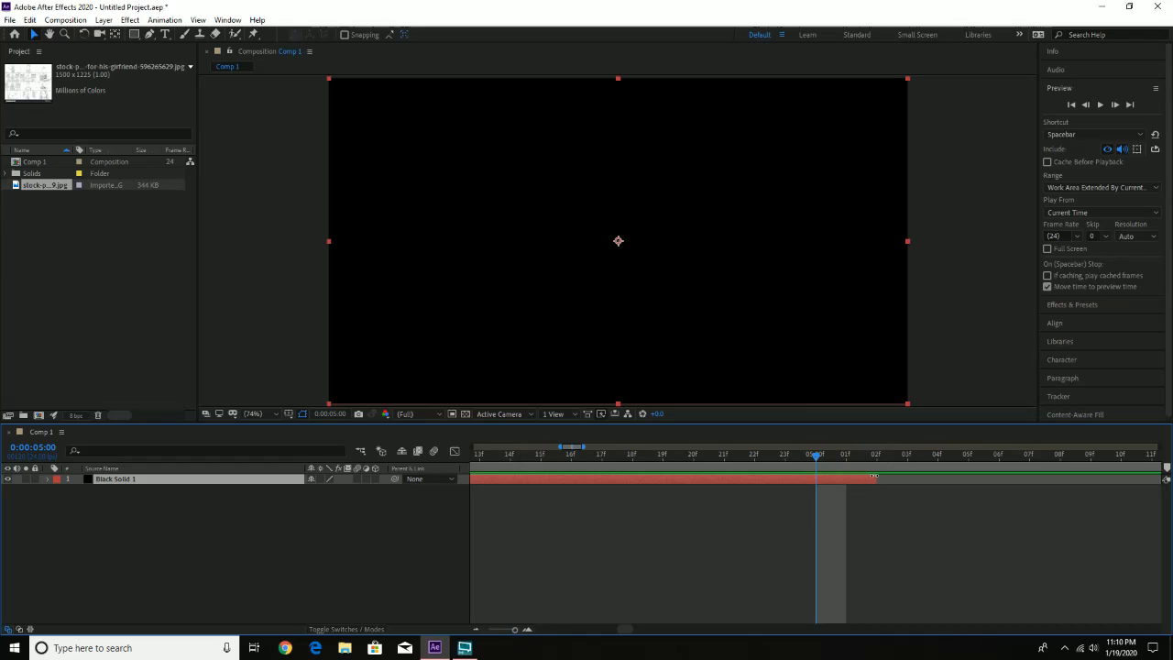
{"action": "left_click_drag", "start_coordinate": [878, 477], "coordinate": [826, 478]}
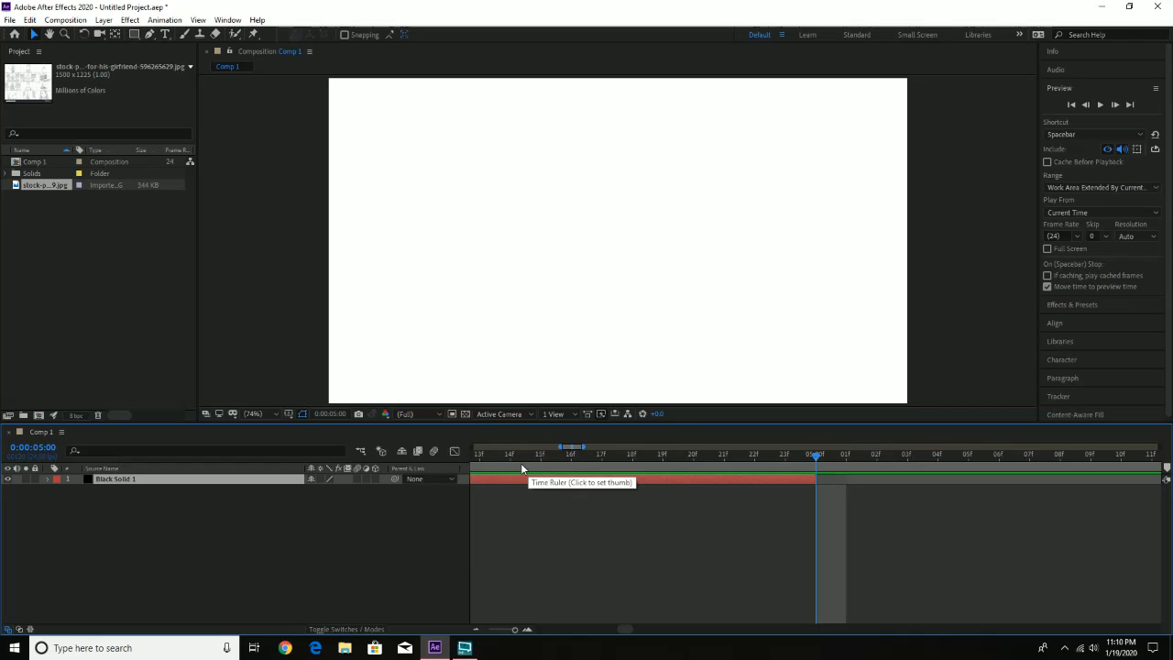
At 0:00:04:16, add a text layer over the black solid reading "Cooking" with "By Pro S" on a second line
{"action": "left_click", "coordinate": [571, 456]}
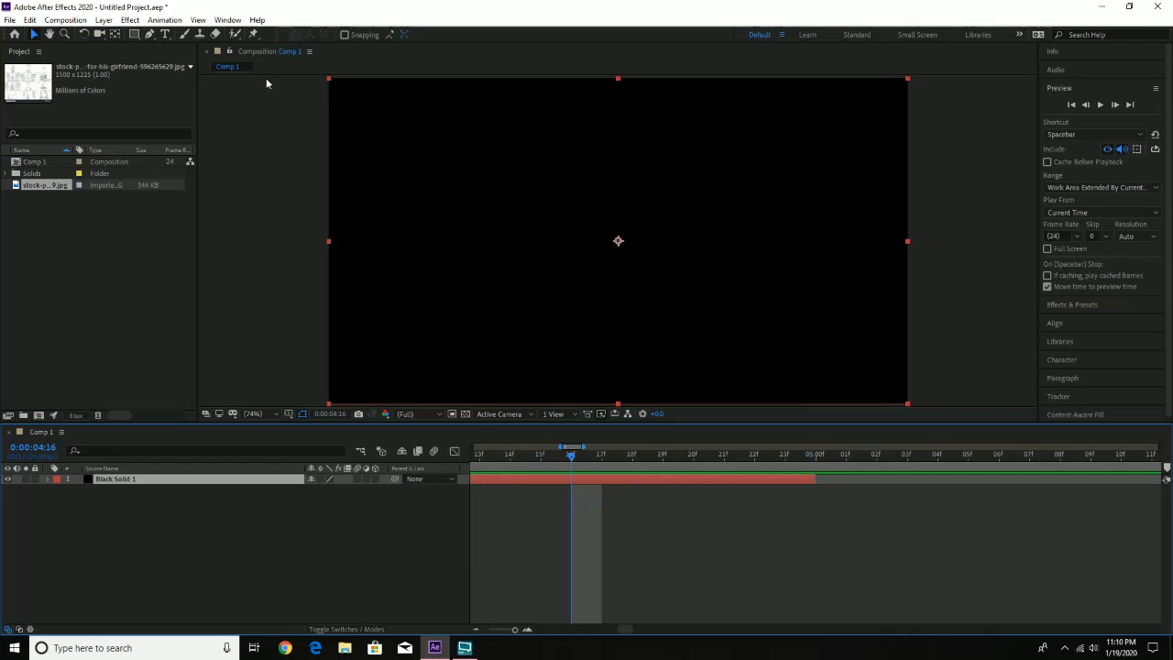
{"action": "left_click", "coordinate": [167, 35]}
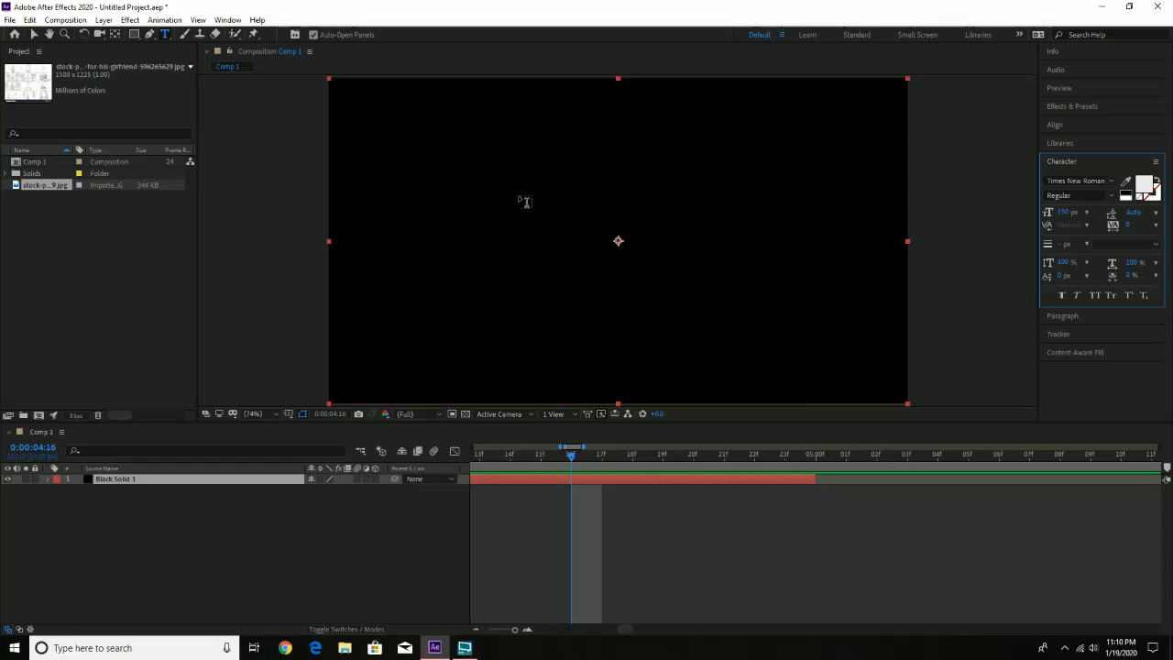
{"action": "left_click", "coordinate": [519, 194]}
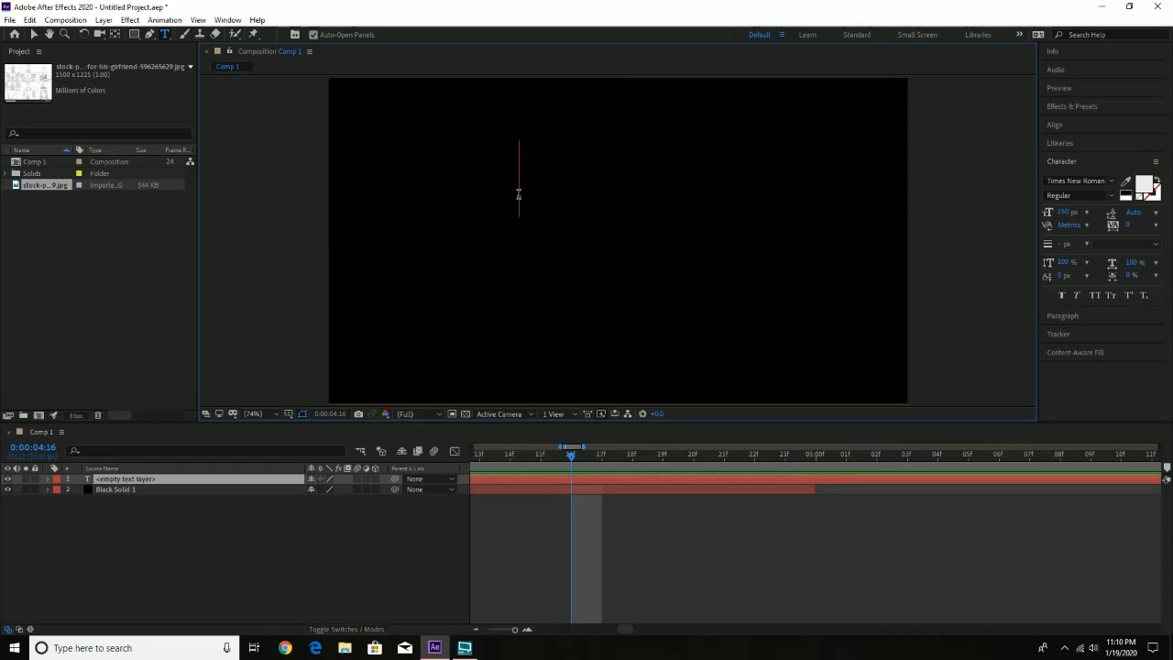
{"action": "type", "text": "Cooking"}
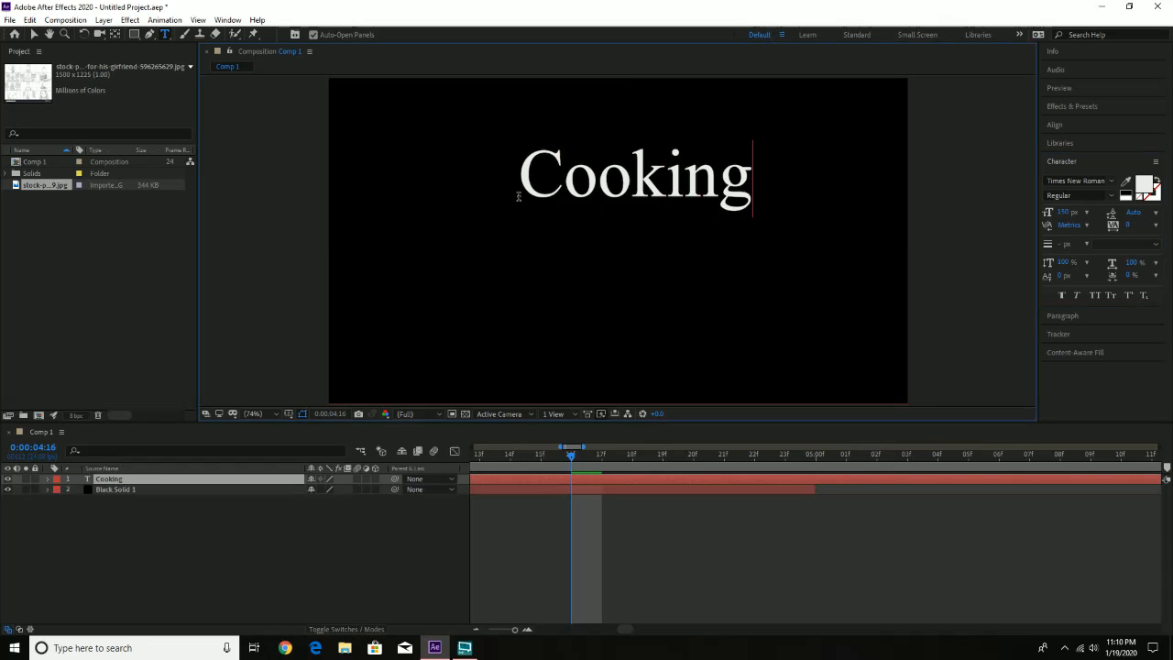
{"action": "key", "text": "Return"}
{"action": "type", "text": "By"}
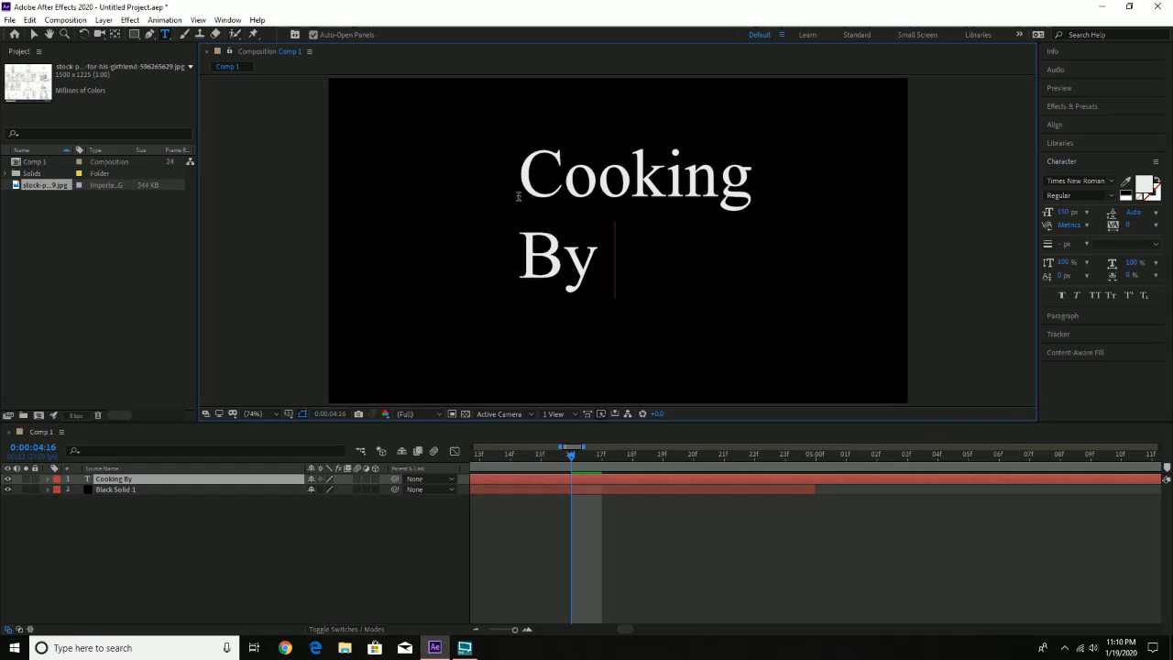
{"action": "type", "text": " Pro "}
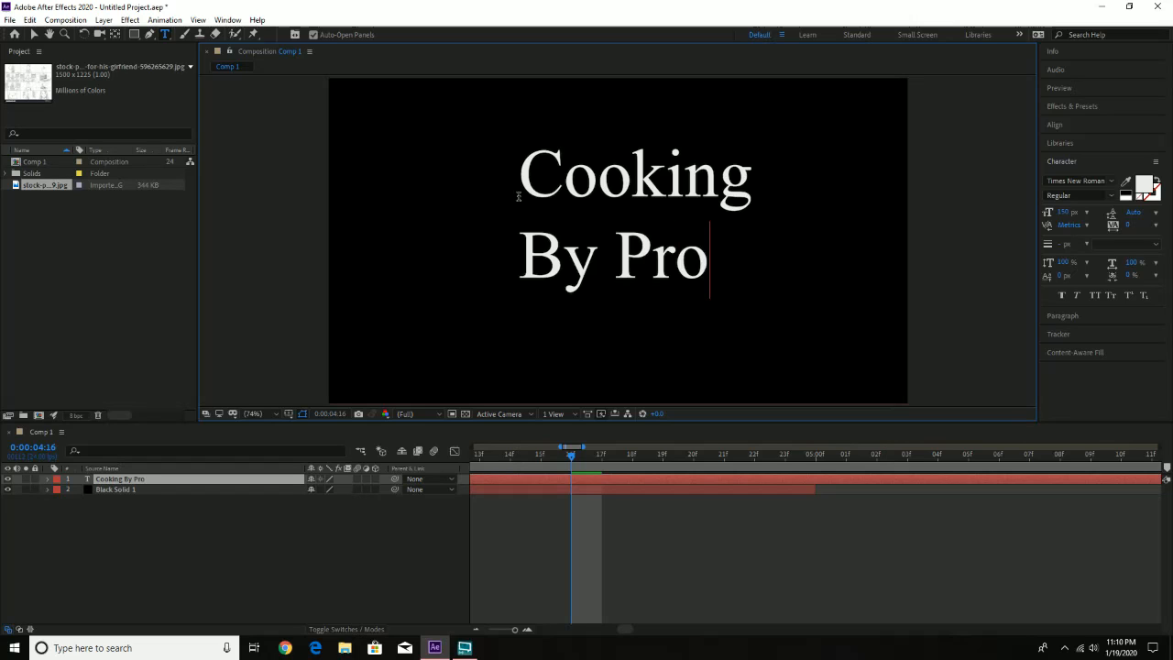
{"action": "type", "text": "S"}
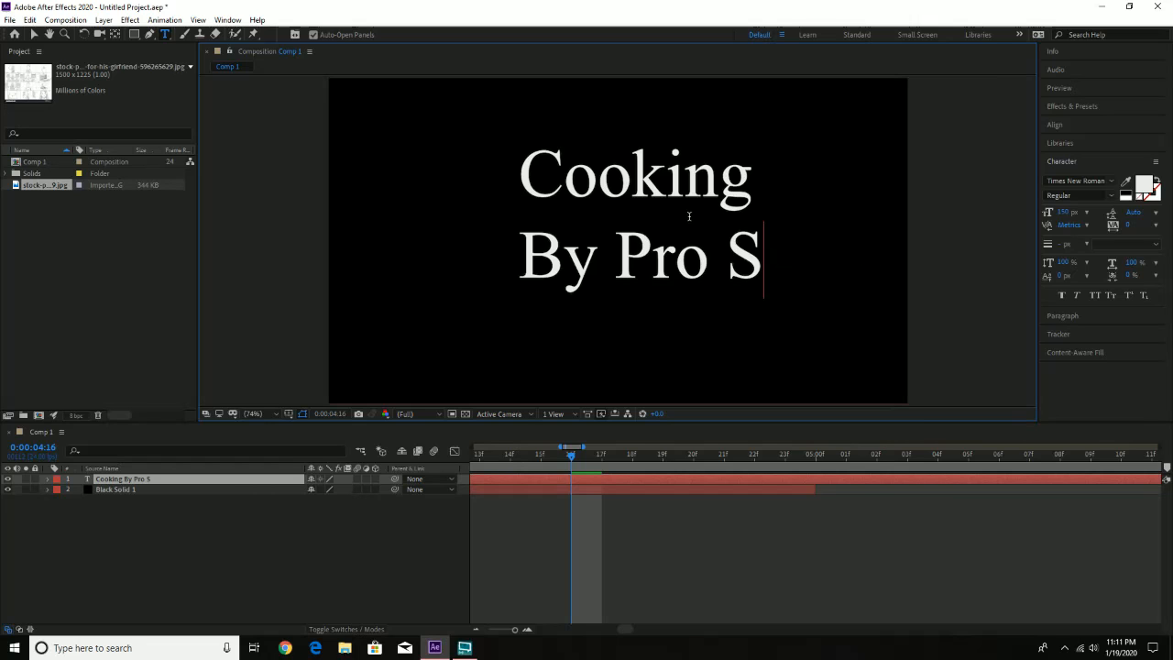
Change the font of the whole two-line title text to Arial Narrow
{"action": "key", "text": "ctrl+a"}
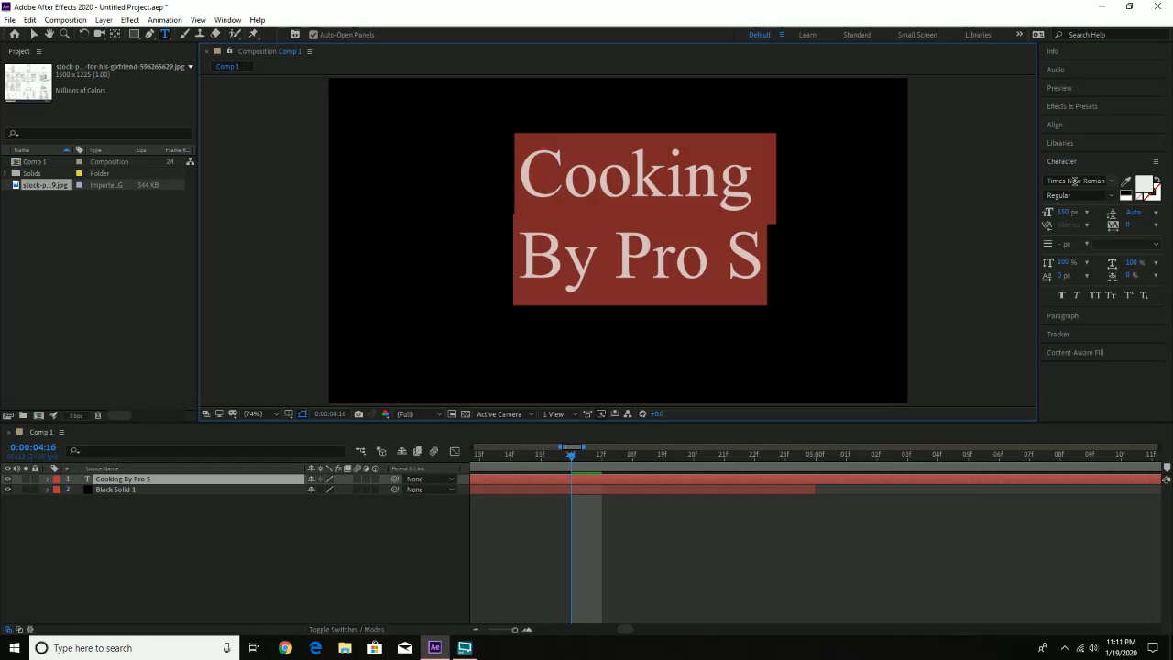
{"action": "left_click", "coordinate": [1110, 186]}
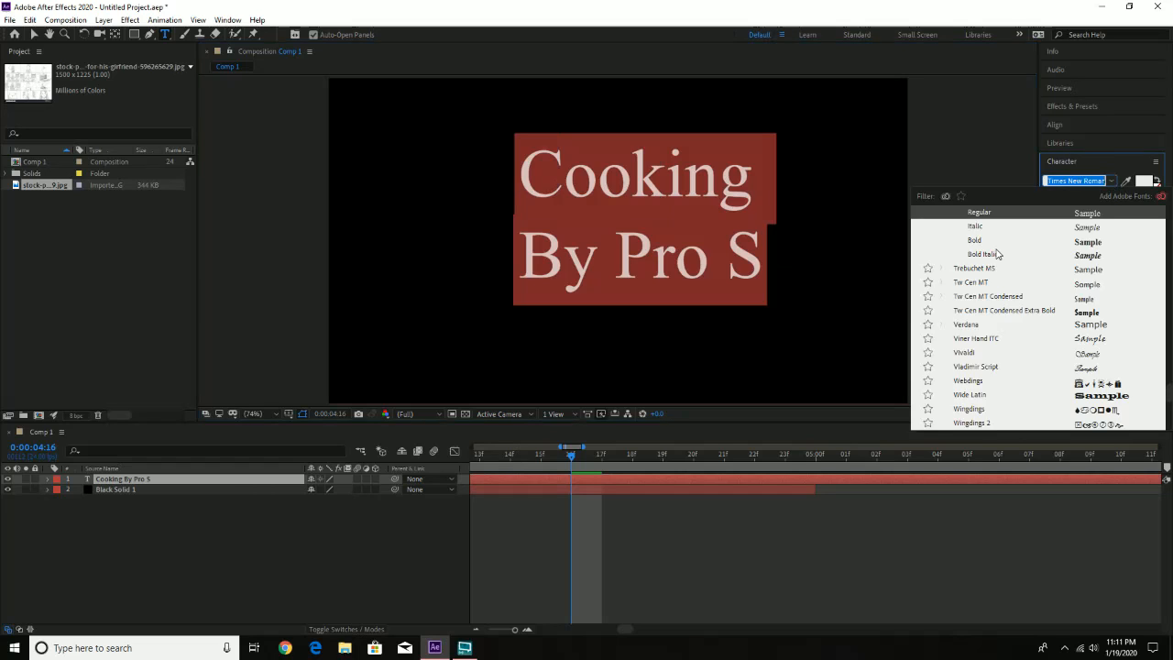
{"action": "scroll", "coordinate": [1002, 299], "scroll_direction": "up", "scroll_amount": 5}
{"action": "scroll", "coordinate": [1003, 299], "scroll_direction": "down", "scroll_amount": 5}
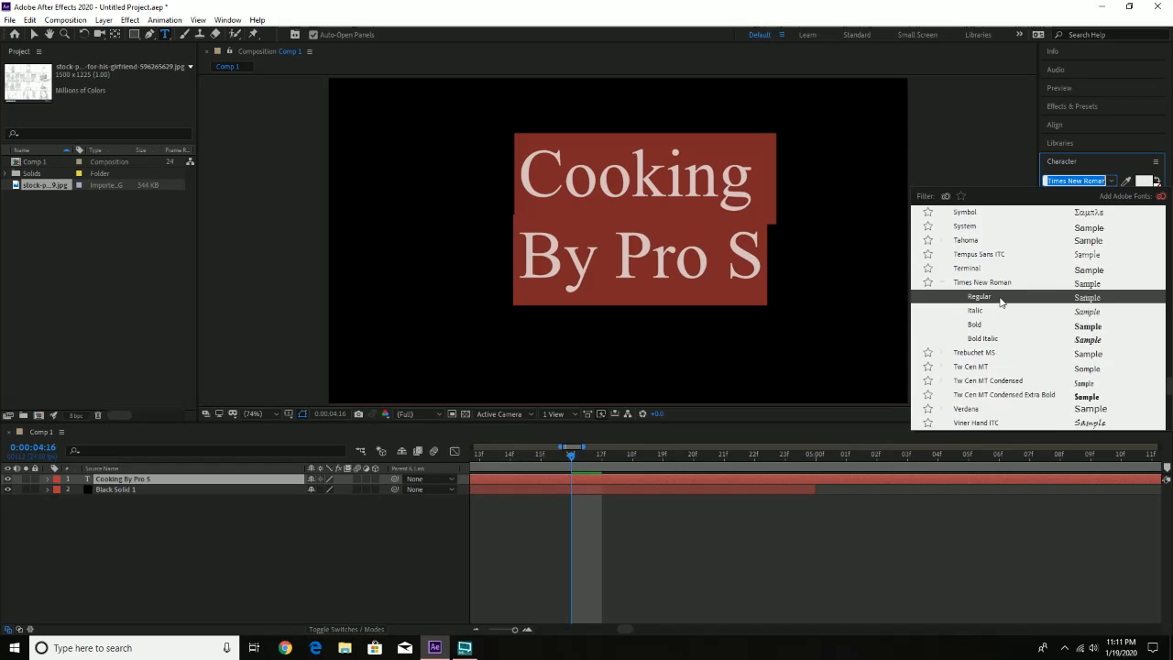
{"action": "scroll", "coordinate": [1003, 303], "scroll_direction": "up", "scroll_amount": 2}
{"action": "scroll", "coordinate": [1001, 301], "scroll_direction": "up", "scroll_amount": 15}
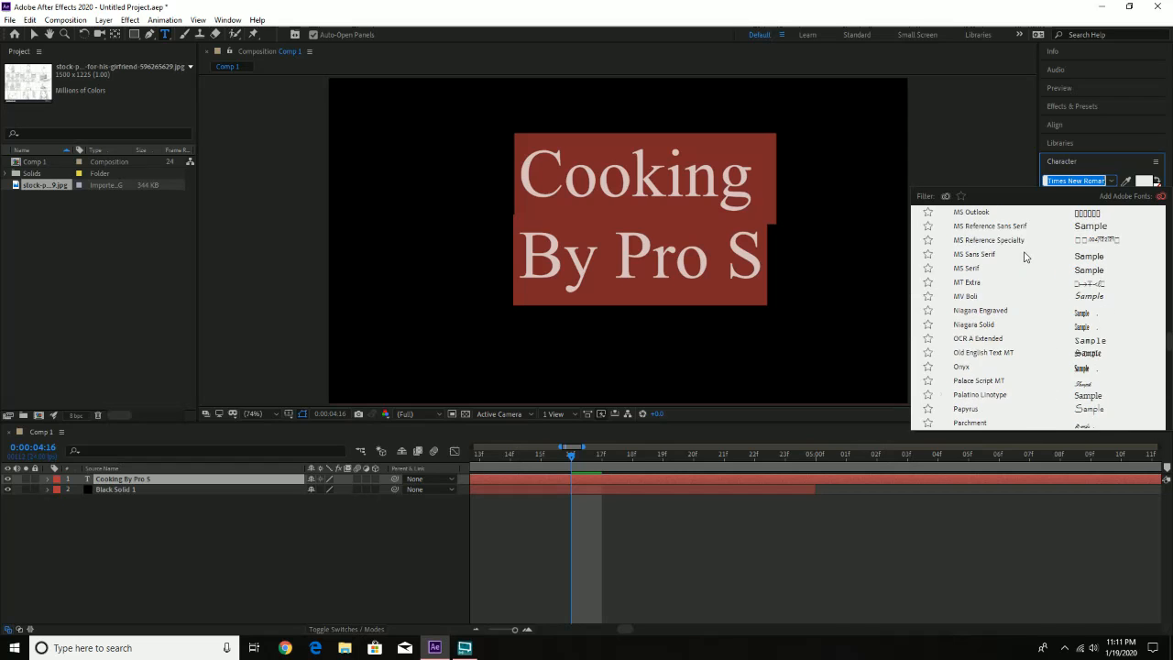
{"action": "scroll", "coordinate": [1040, 267], "scroll_direction": "up", "scroll_amount": 10}
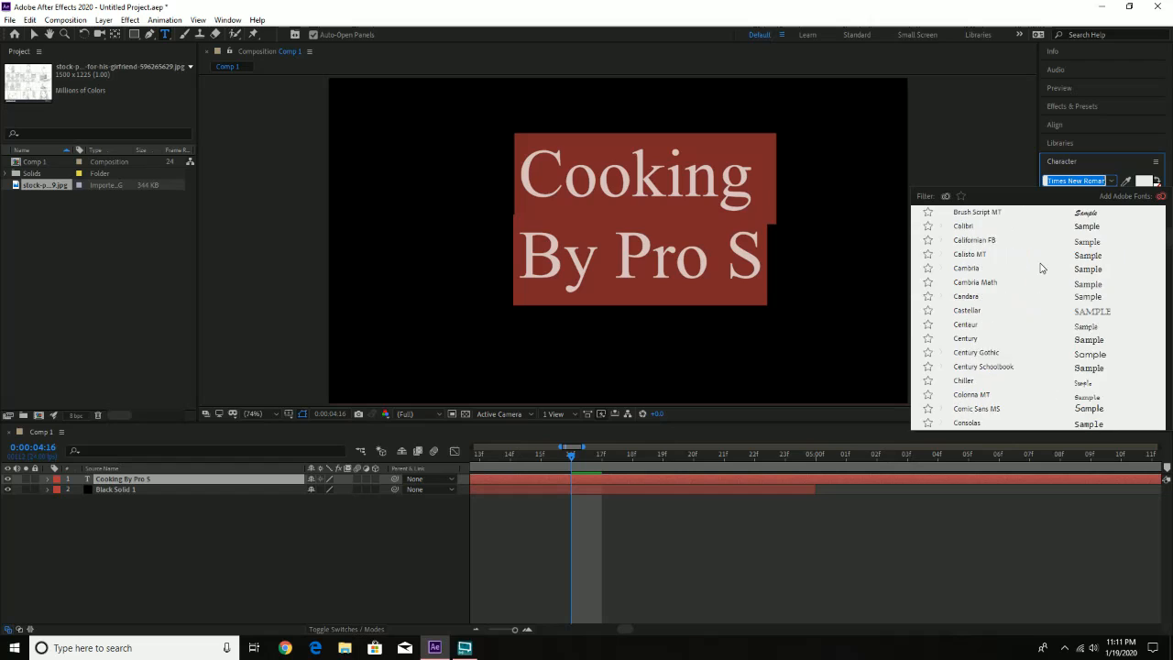
{"action": "left_click", "coordinate": [974, 242]}
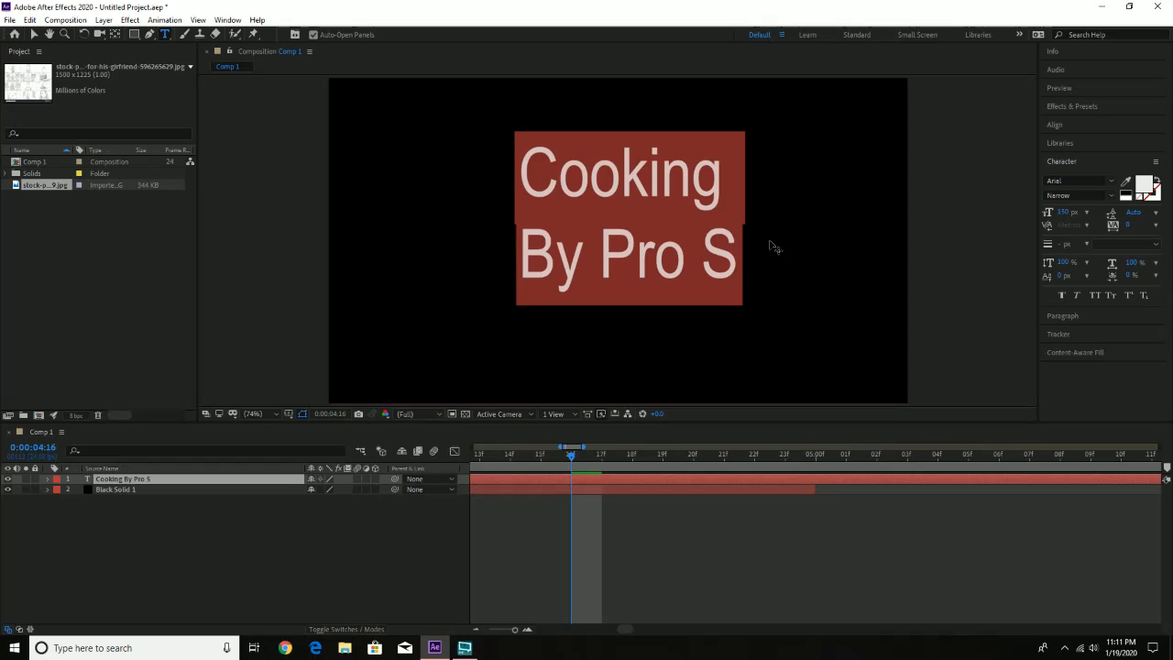
{"action": "left_click", "coordinate": [1112, 182]}
{"action": "scroll", "coordinate": [1017, 388], "scroll_direction": "down", "scroll_amount": 15}
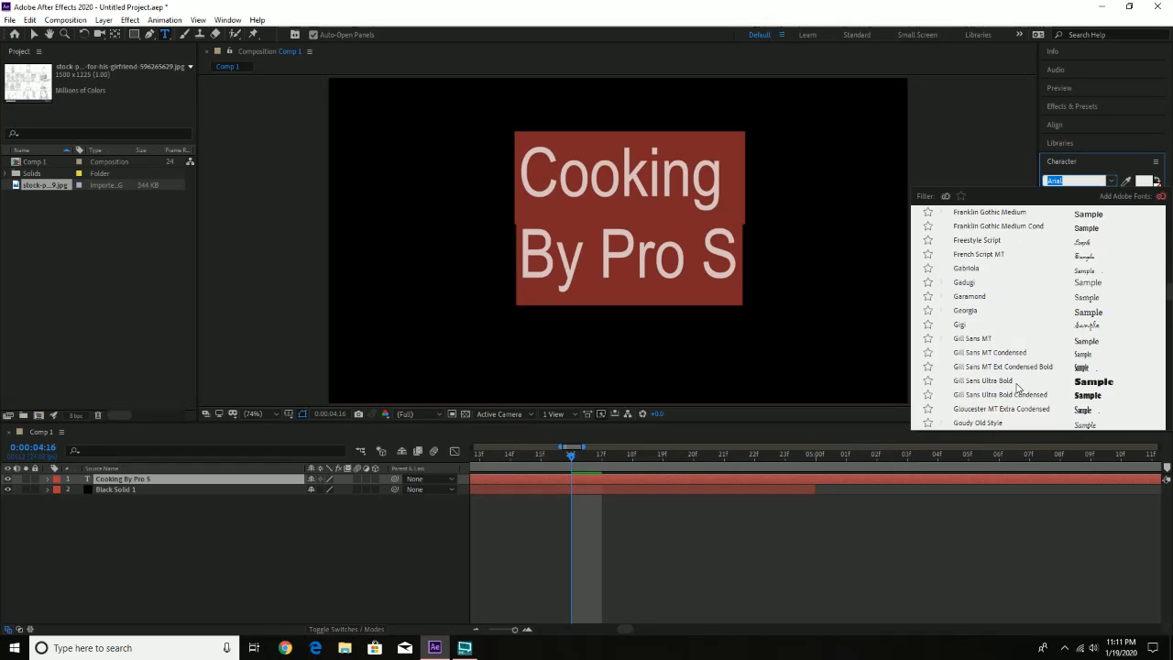
{"action": "scroll", "coordinate": [1006, 370], "scroll_direction": "down", "scroll_amount": 4}
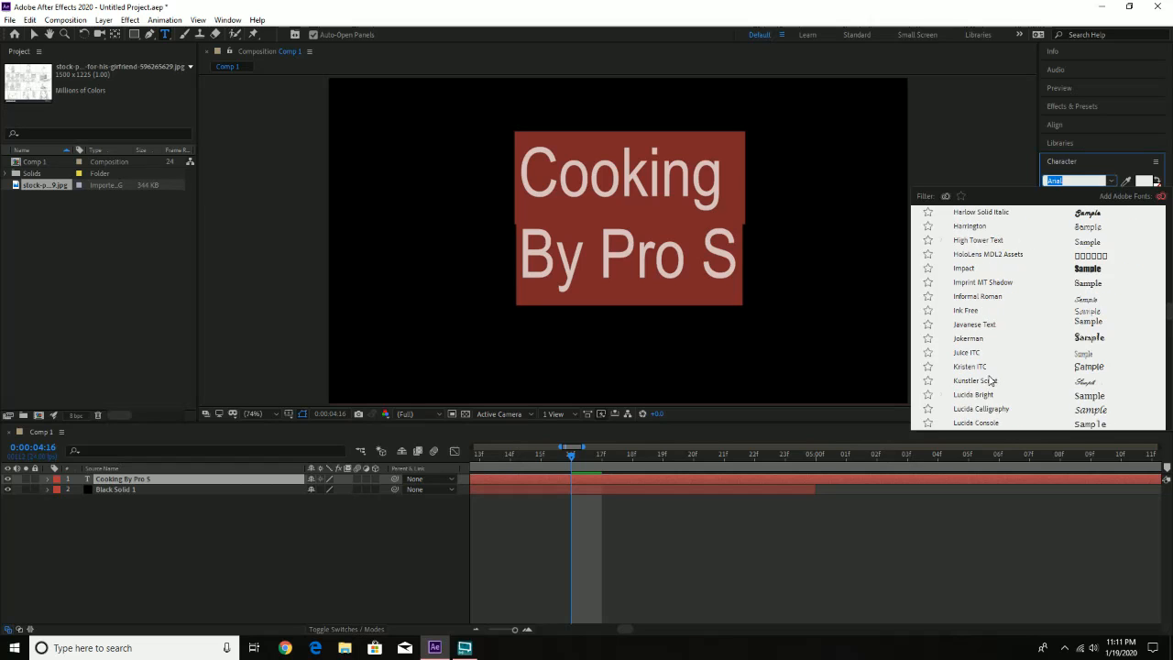
{"action": "scroll", "coordinate": [973, 252], "scroll_direction": "up", "scroll_amount": 2}
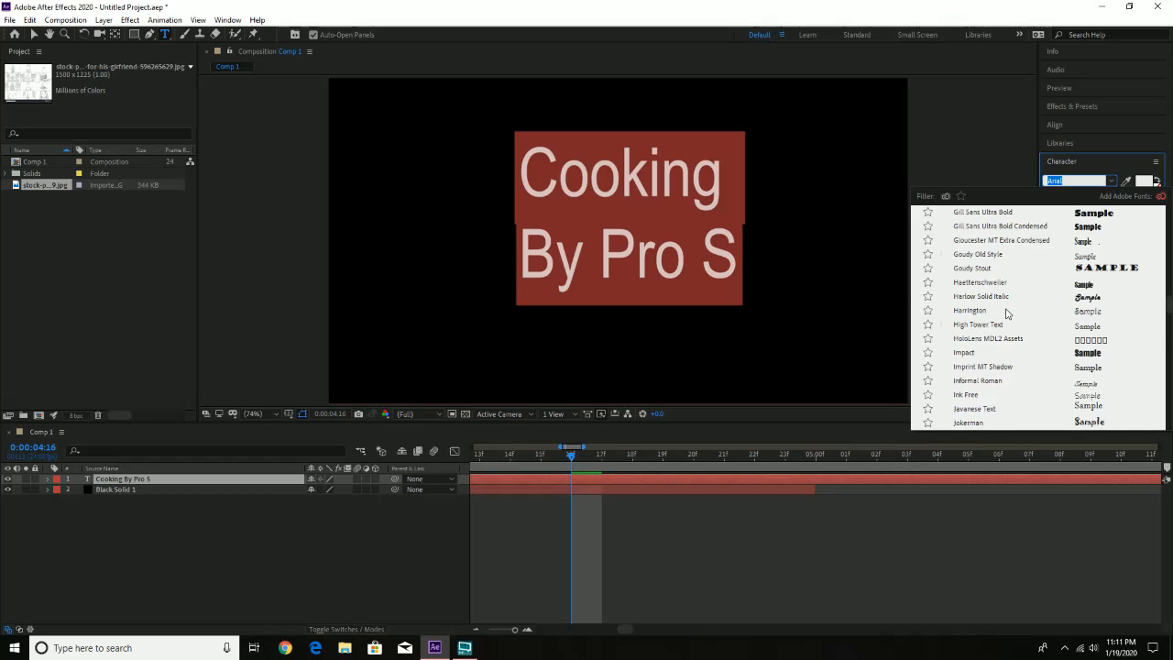
{"action": "scroll", "coordinate": [1006, 314], "scroll_direction": "up", "scroll_amount": 20}
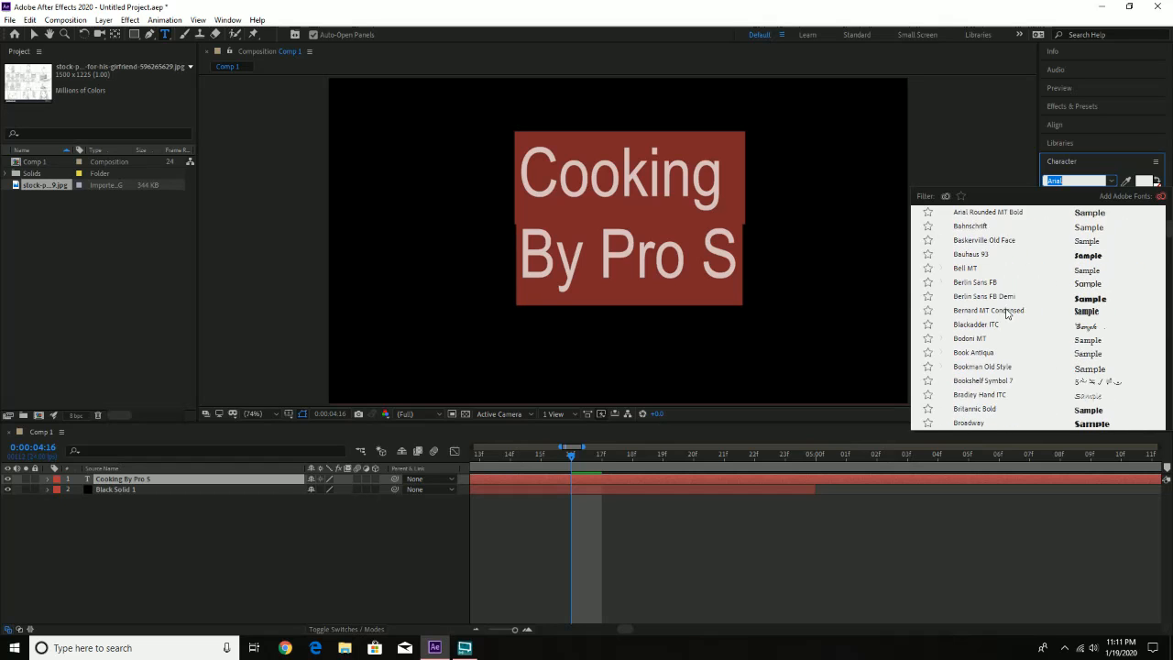
{"action": "left_click", "coordinate": [677, 194]}
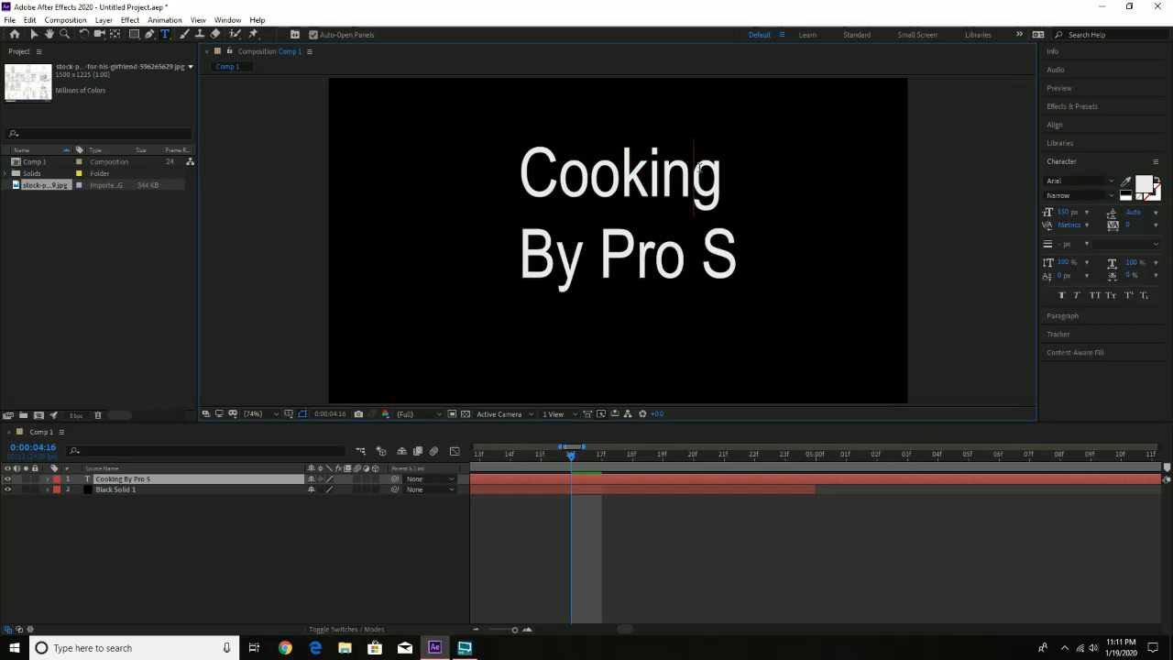
Center-align both lines of the title text and move the text layer to the horizontal middle of the frame
{"action": "left_click_drag", "start_coordinate": [735, 245], "coordinate": [484, 178]}
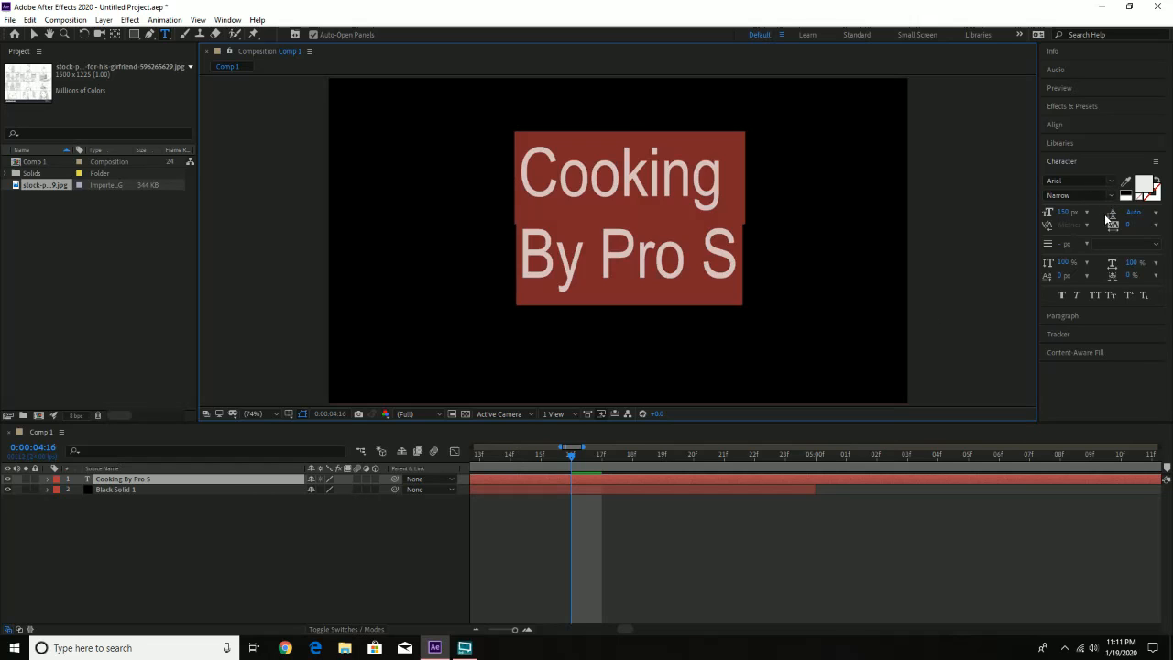
{"action": "left_click", "coordinate": [1066, 213]}
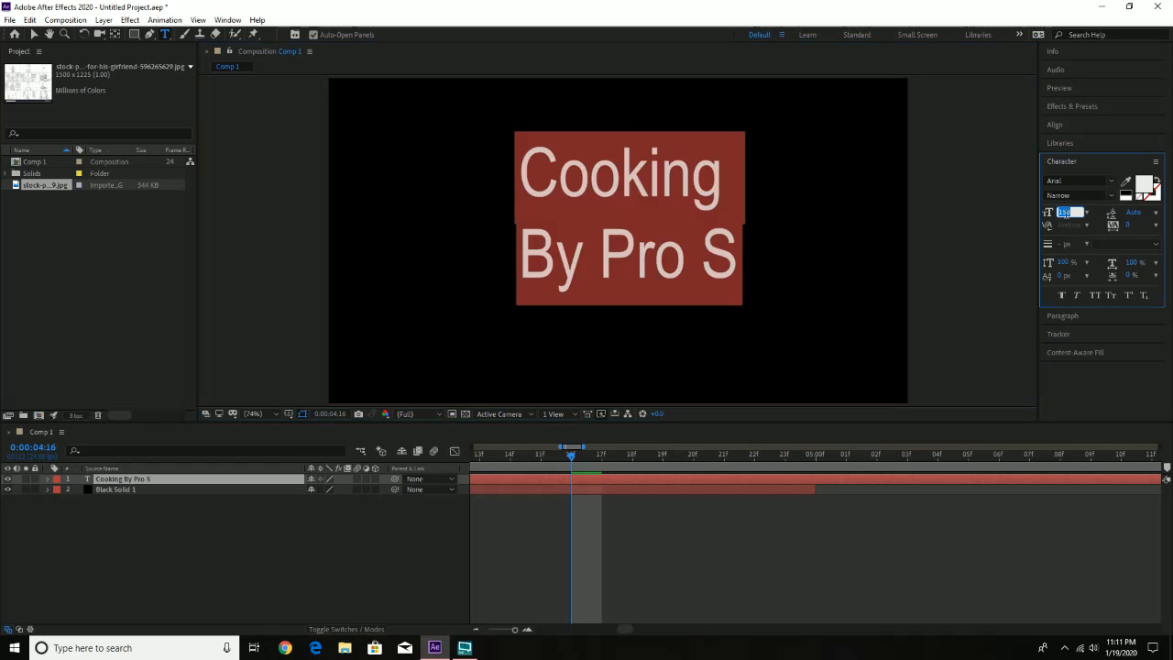
{"action": "left_click", "coordinate": [1103, 316]}
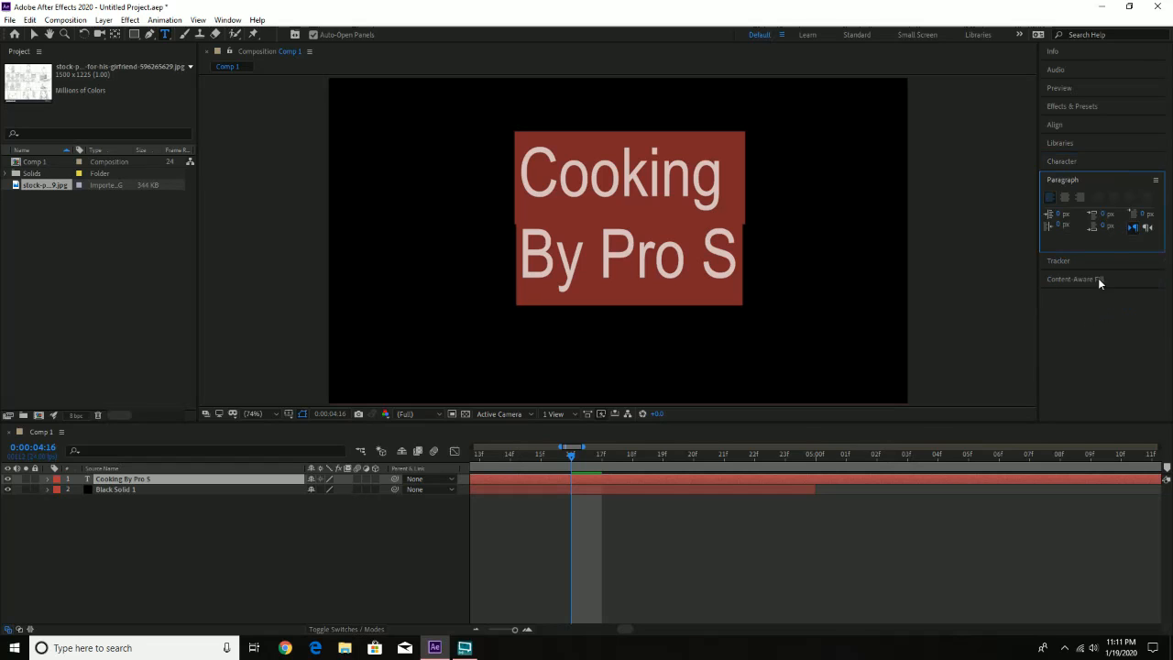
{"action": "left_click", "coordinate": [1063, 199]}
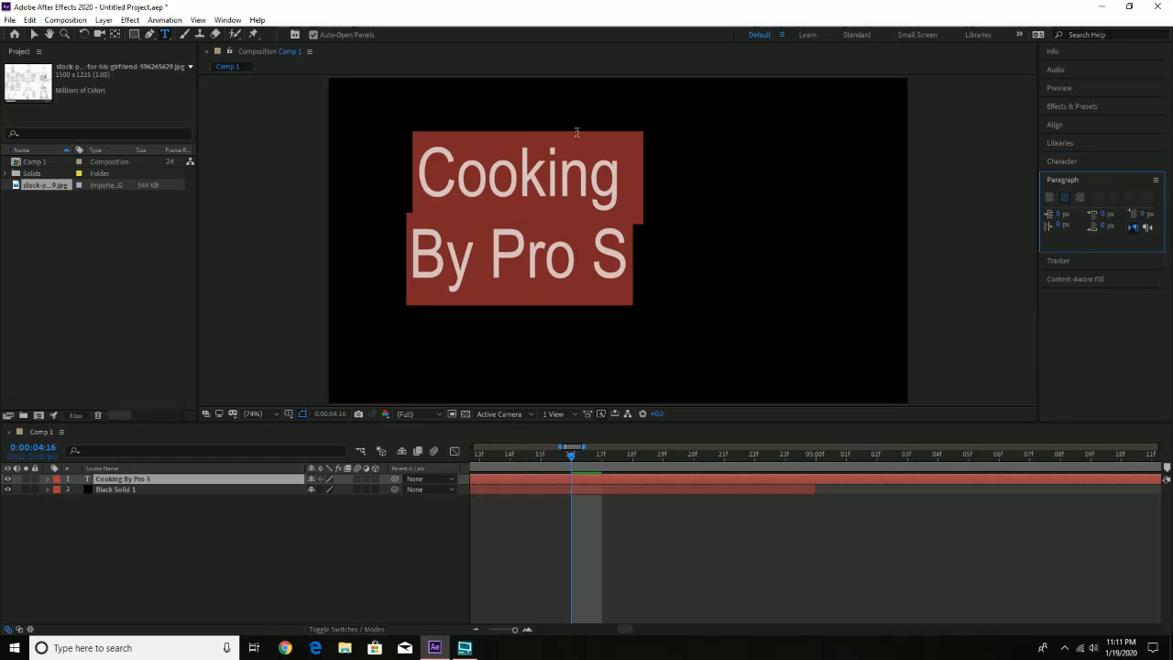
{"action": "left_click", "coordinate": [34, 33]}
{"action": "left_click_drag", "start_coordinate": [567, 208], "coordinate": [664, 222]}
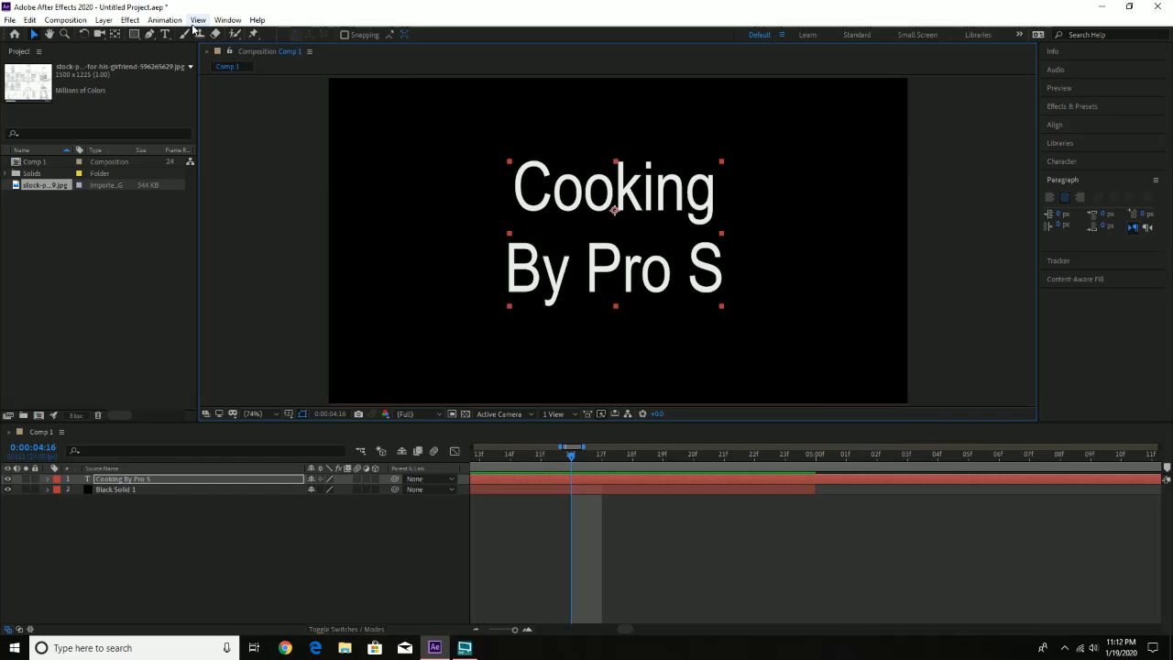
Set the font size of only the "By Pro S" line to 100 px
{"action": "left_click", "coordinate": [166, 34]}
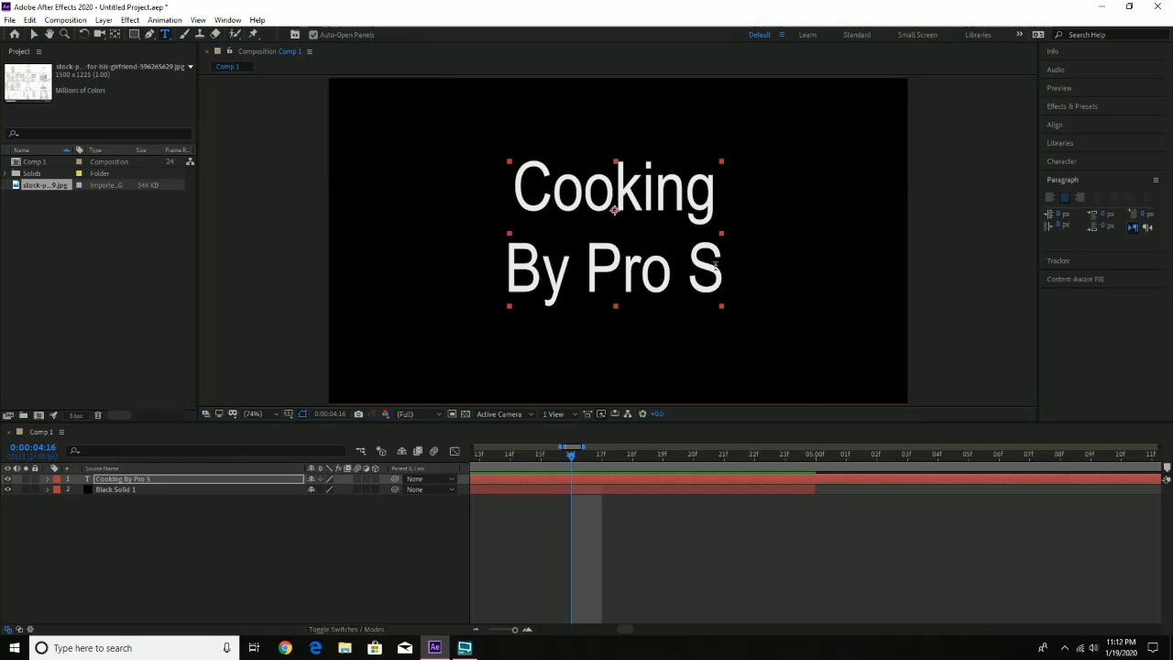
{"action": "left_click_drag", "start_coordinate": [719, 266], "coordinate": [507, 272]}
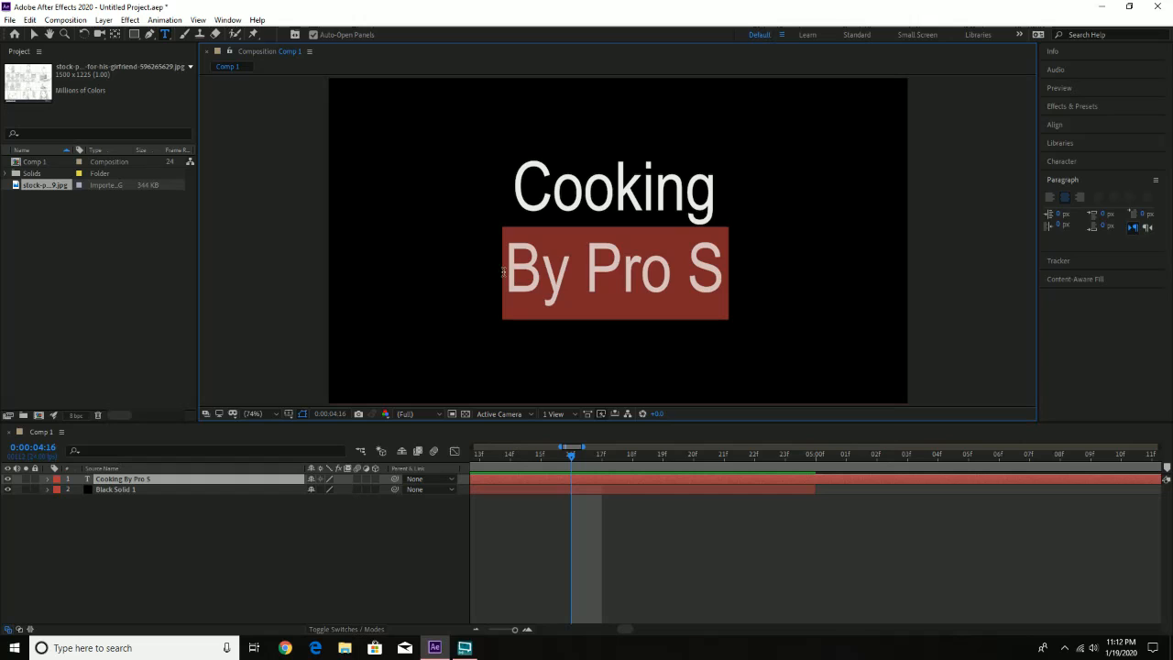
{"action": "left_click", "coordinate": [647, 278]}
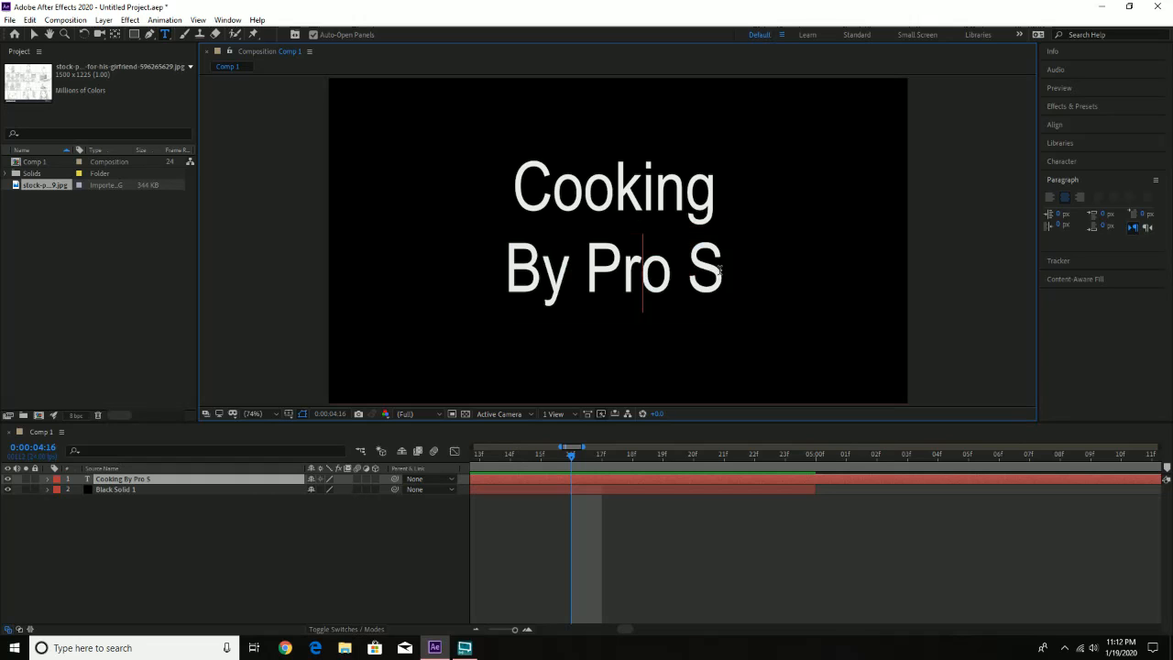
{"action": "left_click_drag", "start_coordinate": [720, 268], "coordinate": [482, 280]}
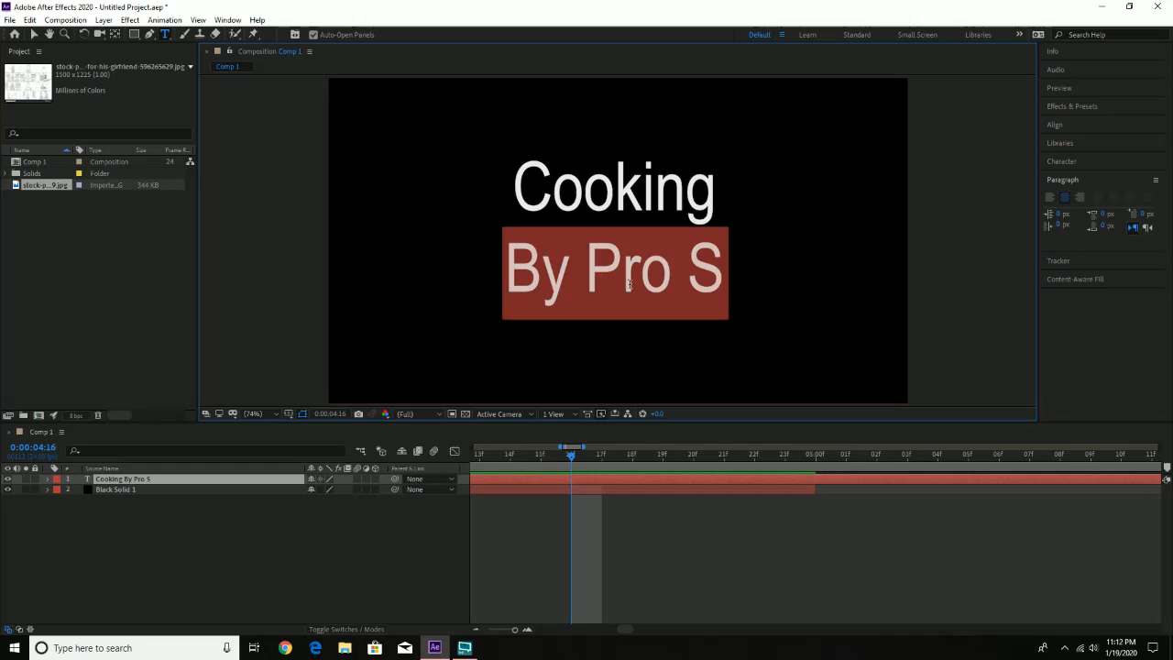
{"action": "left_click", "coordinate": [1061, 162]}
{"action": "left_click", "coordinate": [1064, 212]}
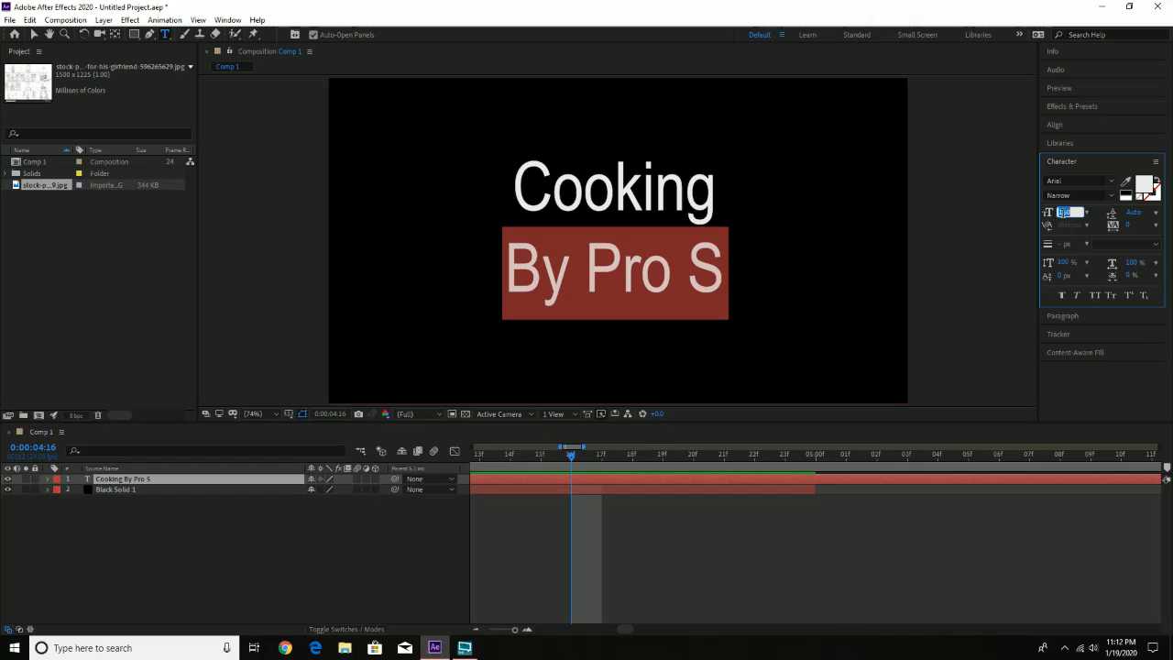
{"action": "type", "text": "100"}
{"action": "key", "text": "Return"}
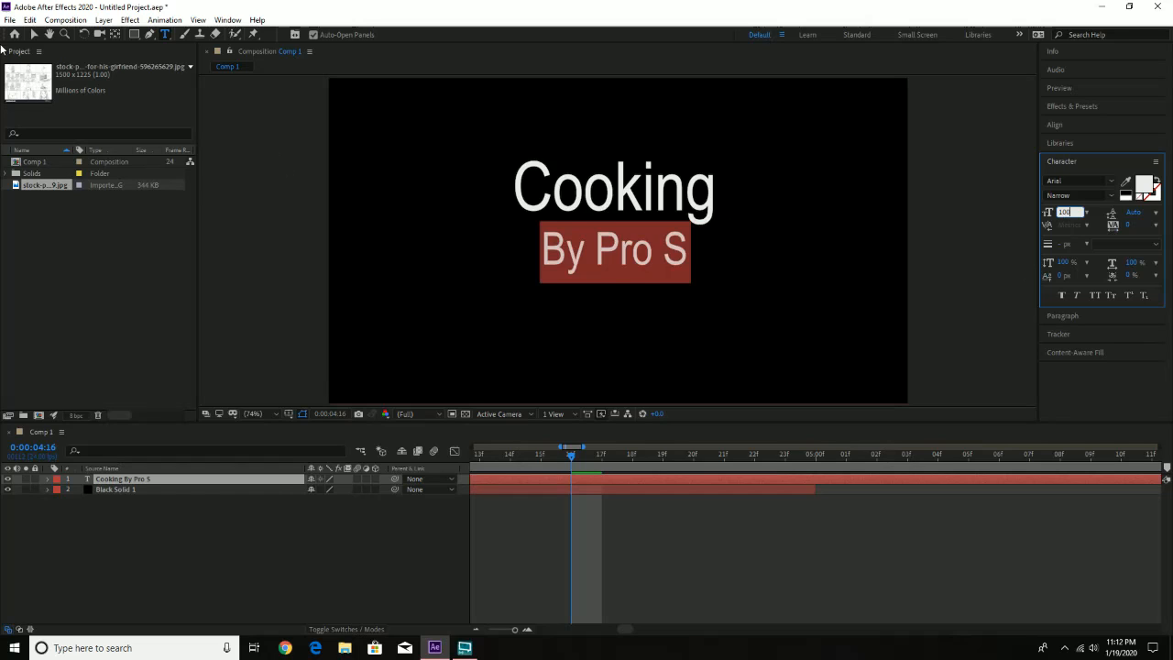
Trim the end of the title text layer to 0:00:05:00, level with the end of the black solid layer
{"action": "left_click", "coordinate": [38, 34]}
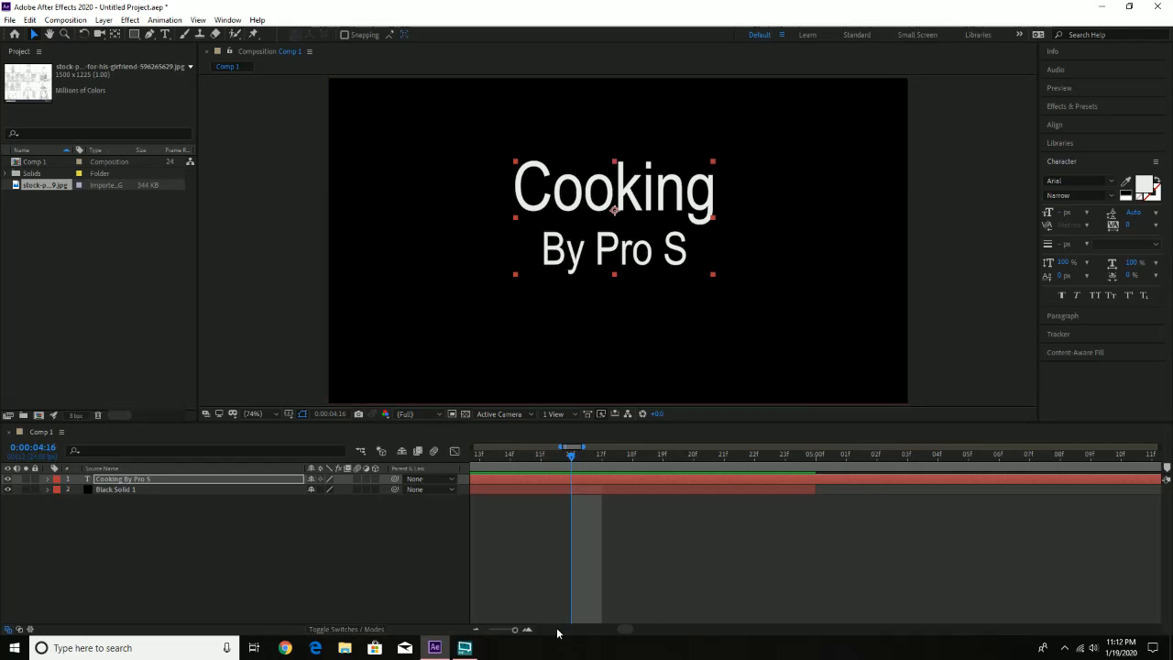
{"action": "left_click_drag", "start_coordinate": [515, 630], "coordinate": [489, 629]}
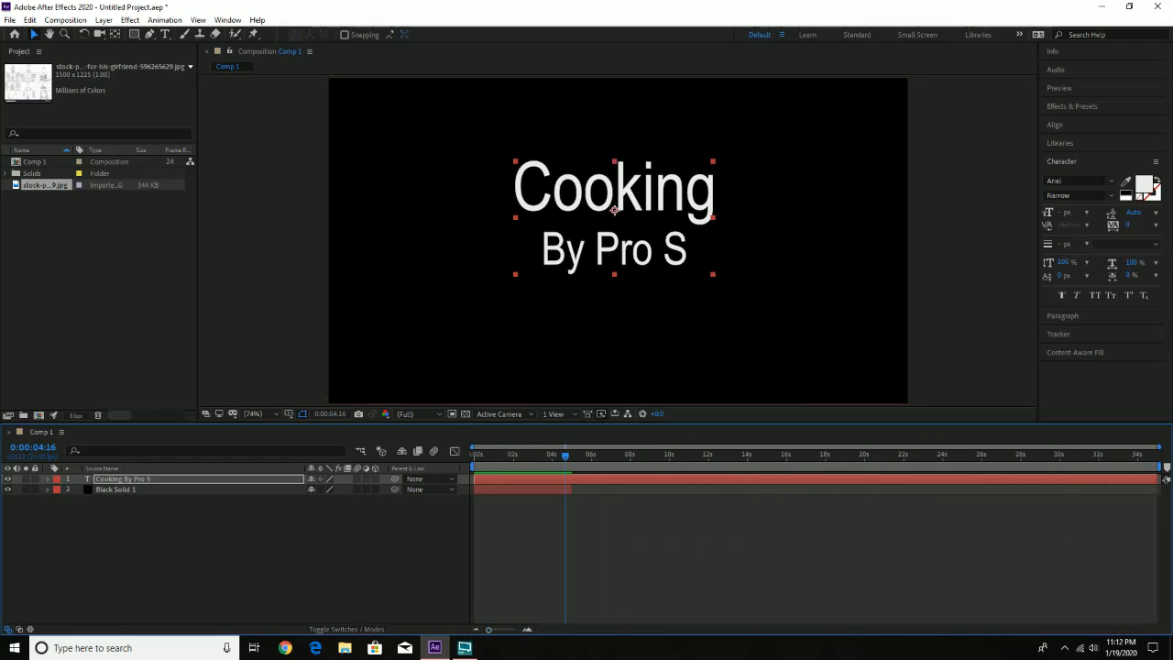
{"action": "left_click_drag", "start_coordinate": [1157, 478], "coordinate": [579, 485]}
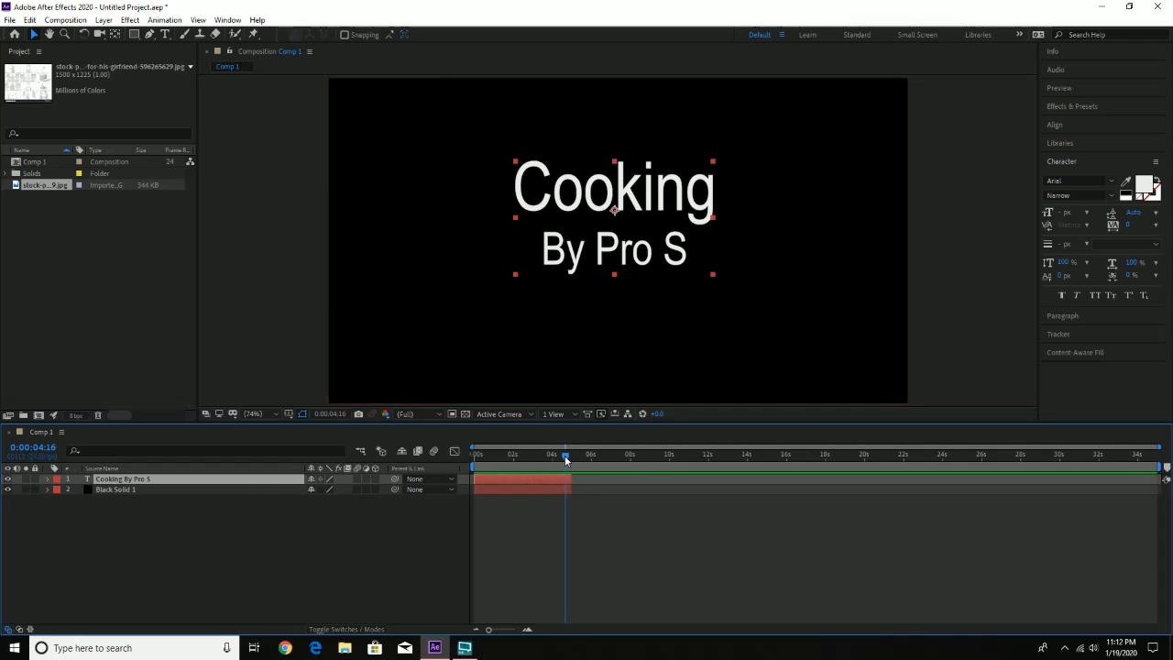
Start Opacity keyframing on the title text layer with a 100% keyframe at 0:00:00:12
{"action": "left_click_drag", "start_coordinate": [565, 455], "coordinate": [465, 465]}
{"action": "key", "text": "t"}
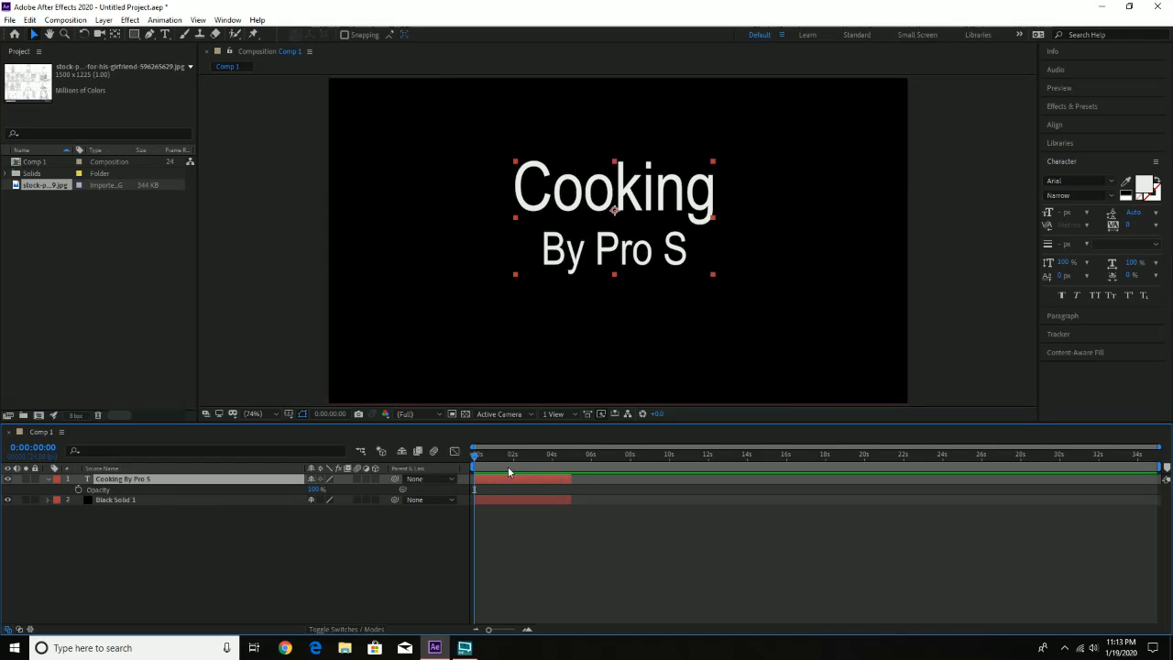
{"action": "mouse_move", "coordinate": [474, 459]}
{"action": "left_mouse_down"}
{"action": "mouse_move", "coordinate": [496, 462]}
{"action": "mouse_move", "coordinate": [485, 465]}
{"action": "left_mouse_up"}
{"action": "left_click_drag", "start_coordinate": [487, 631], "coordinate": [515, 631]}
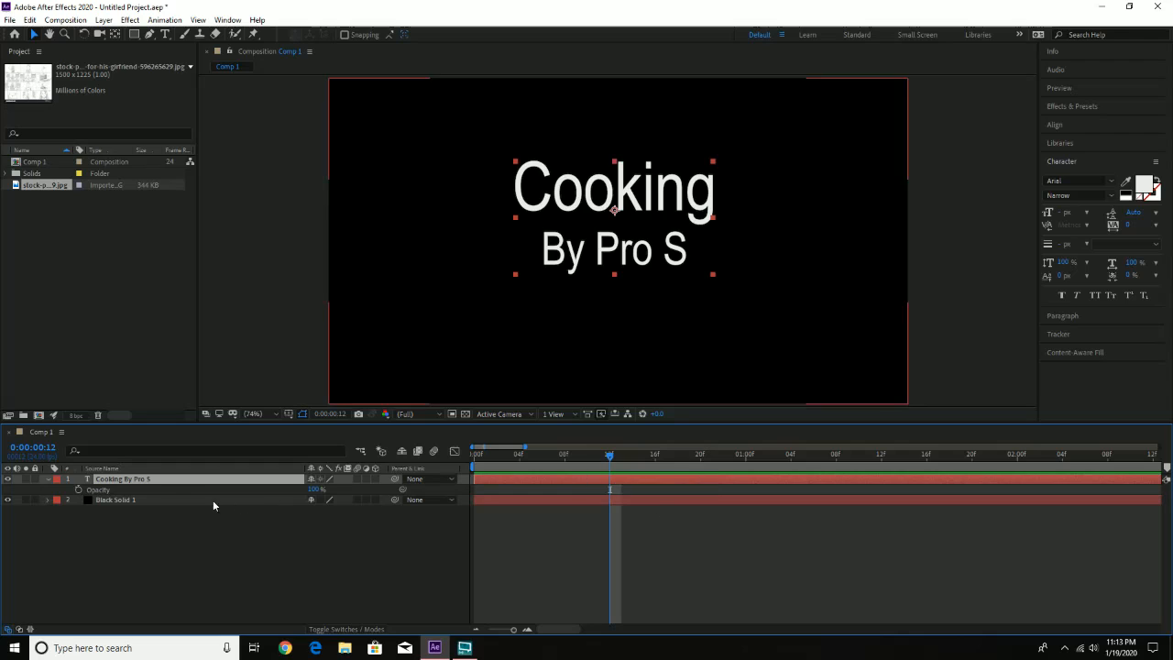
{"action": "left_click", "coordinate": [80, 490]}
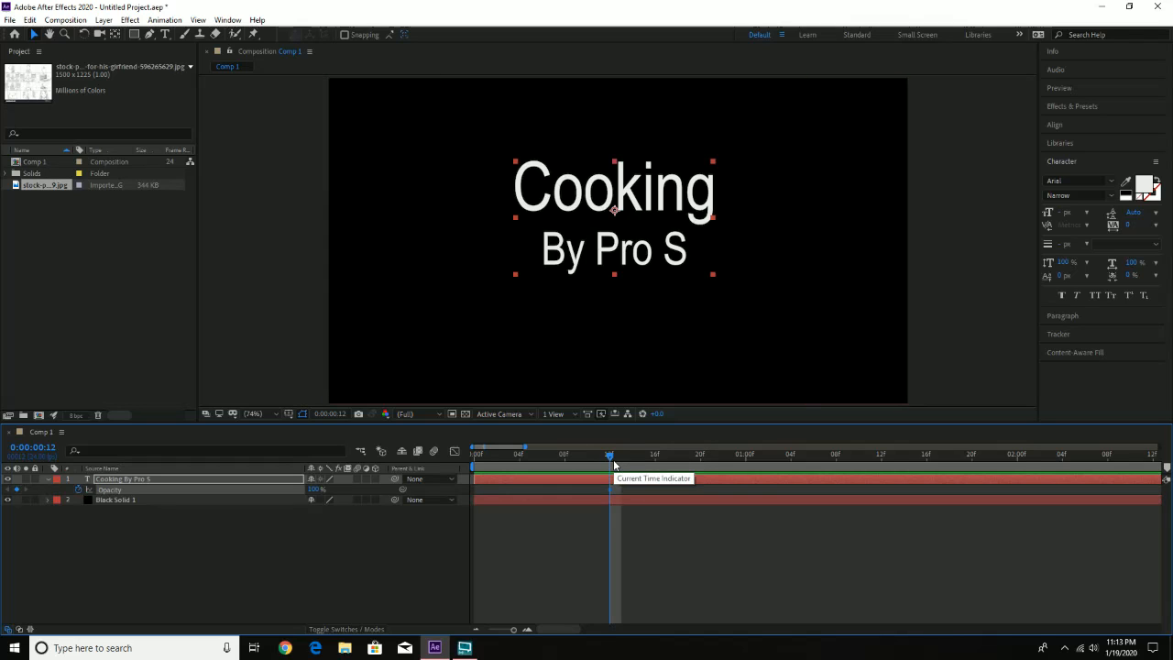
Add a 0% Opacity keyframe to the title text layer at 0:00:00:00 so the title fades in
{"action": "left_click_drag", "start_coordinate": [609, 456], "coordinate": [440, 470]}
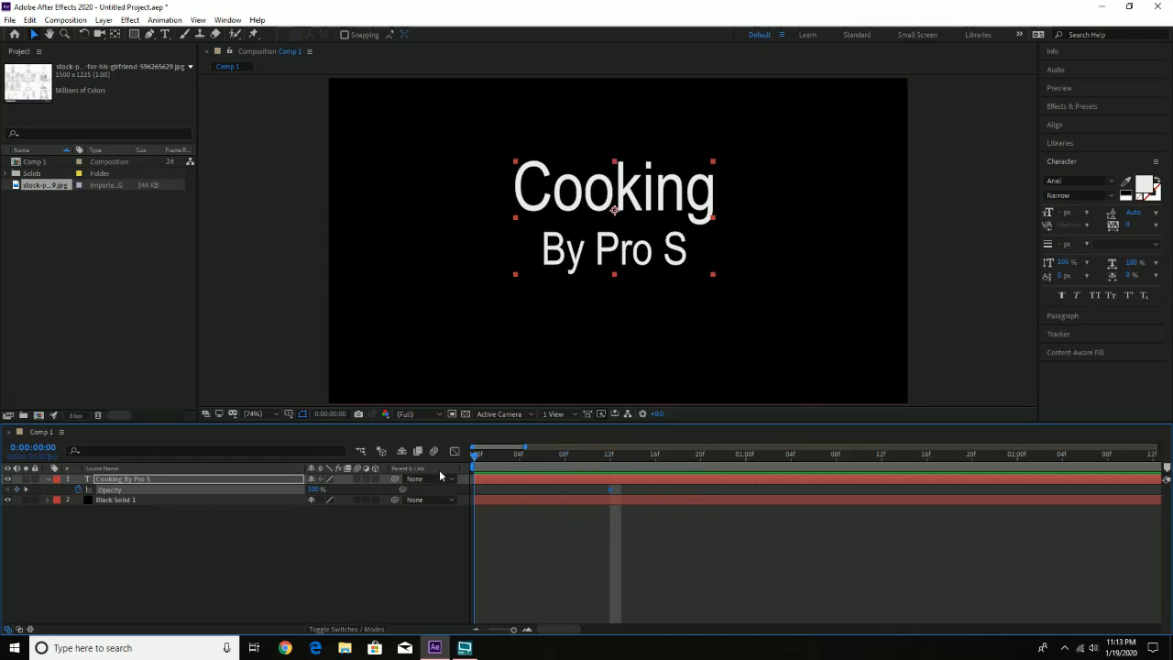
{"action": "left_click", "coordinate": [315, 490]}
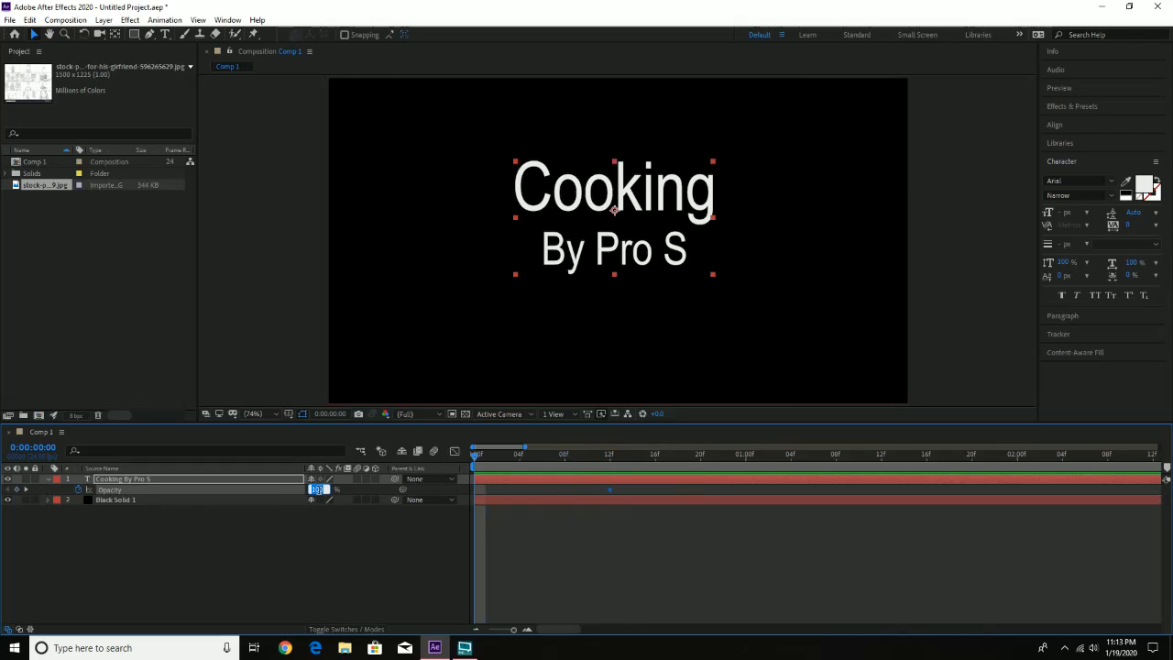
{"action": "type", "text": "0"}
{"action": "key", "text": "Return"}
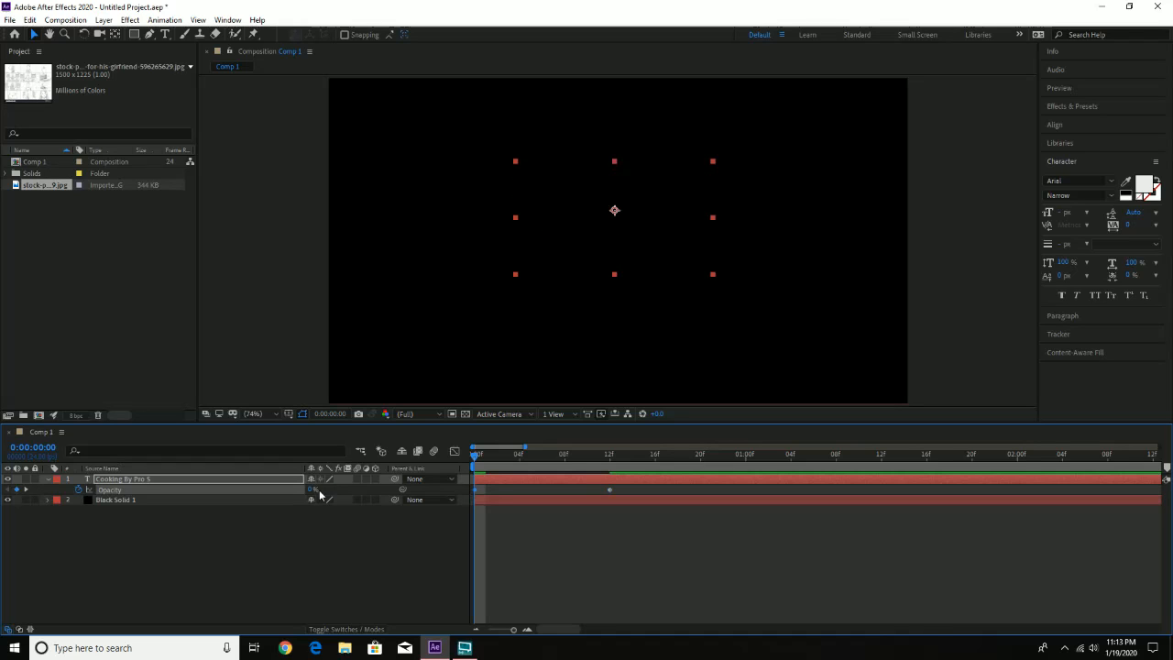
Add a 100% Opacity keyframe to the title text layer at 0:00:04:12 to hold the title until there
{"action": "left_click_drag", "start_coordinate": [481, 458], "coordinate": [615, 469]}
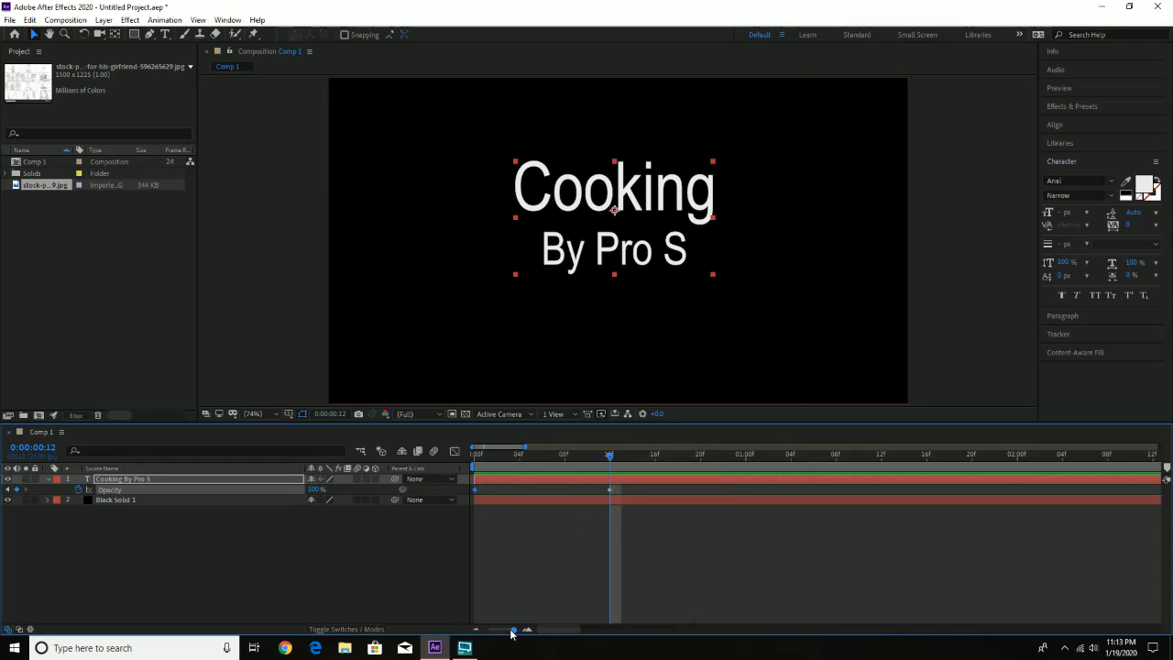
{"action": "left_click_drag", "start_coordinate": [512, 633], "coordinate": [501, 631]}
{"action": "left_click", "coordinate": [648, 455]}
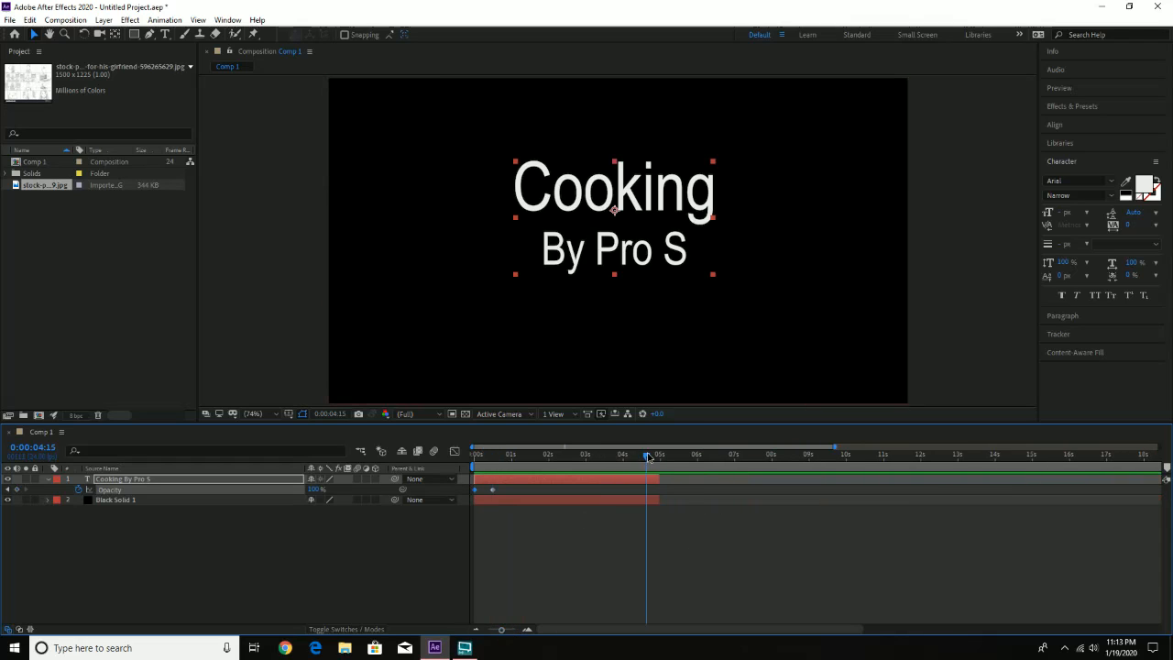
{"action": "mouse_move", "coordinate": [647, 457]}
{"action": "left_mouse_down"}
{"action": "mouse_move", "coordinate": [662, 456]}
{"action": "mouse_move", "coordinate": [642, 456]}
{"action": "left_mouse_up"}
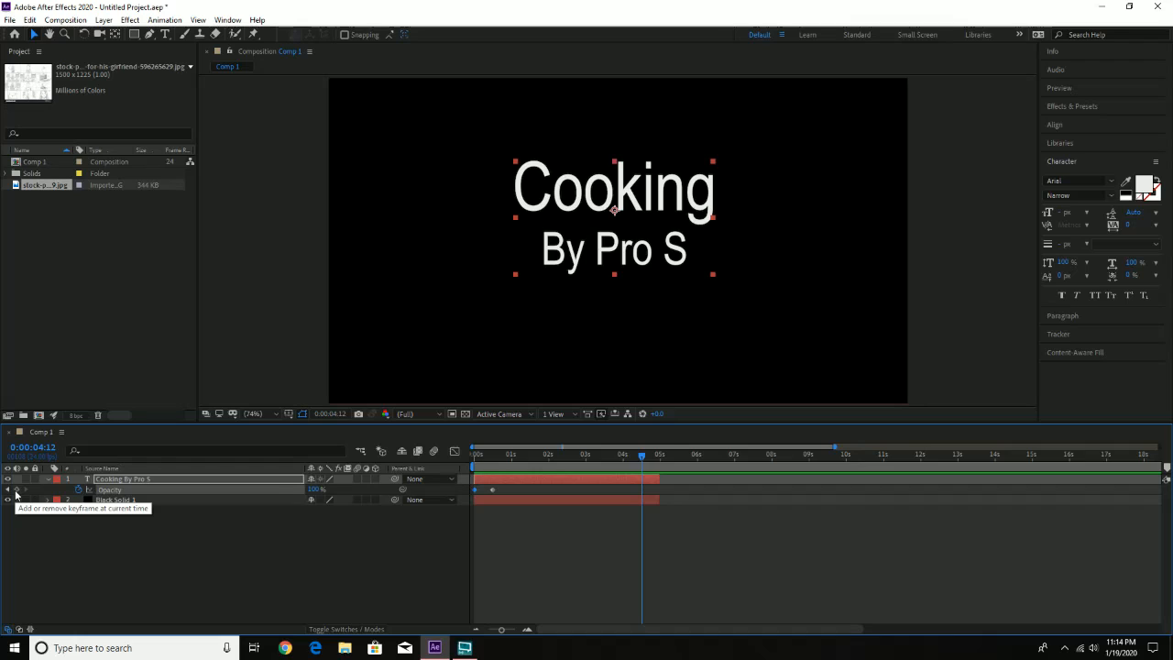
Set the title text layer's Opacity to 0% at 0:00:05:00 so the title fades out
{"action": "left_click", "coordinate": [659, 457]}
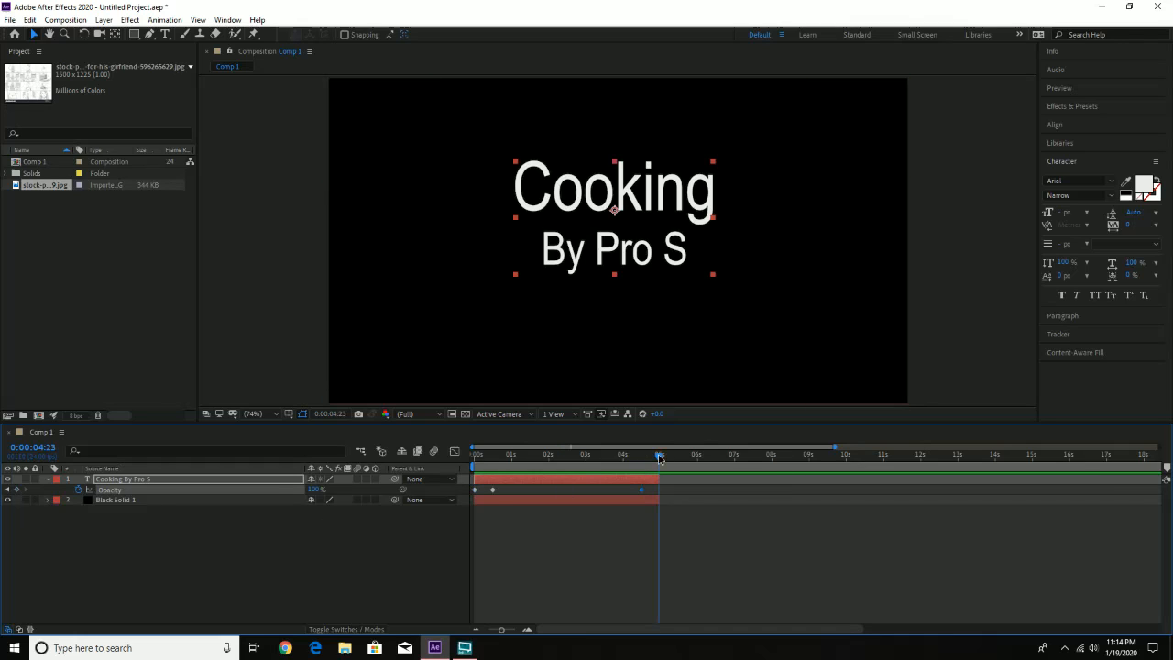
{"action": "left_click_drag", "start_coordinate": [500, 631], "coordinate": [514, 630]}
{"action": "left_click", "coordinate": [844, 456]}
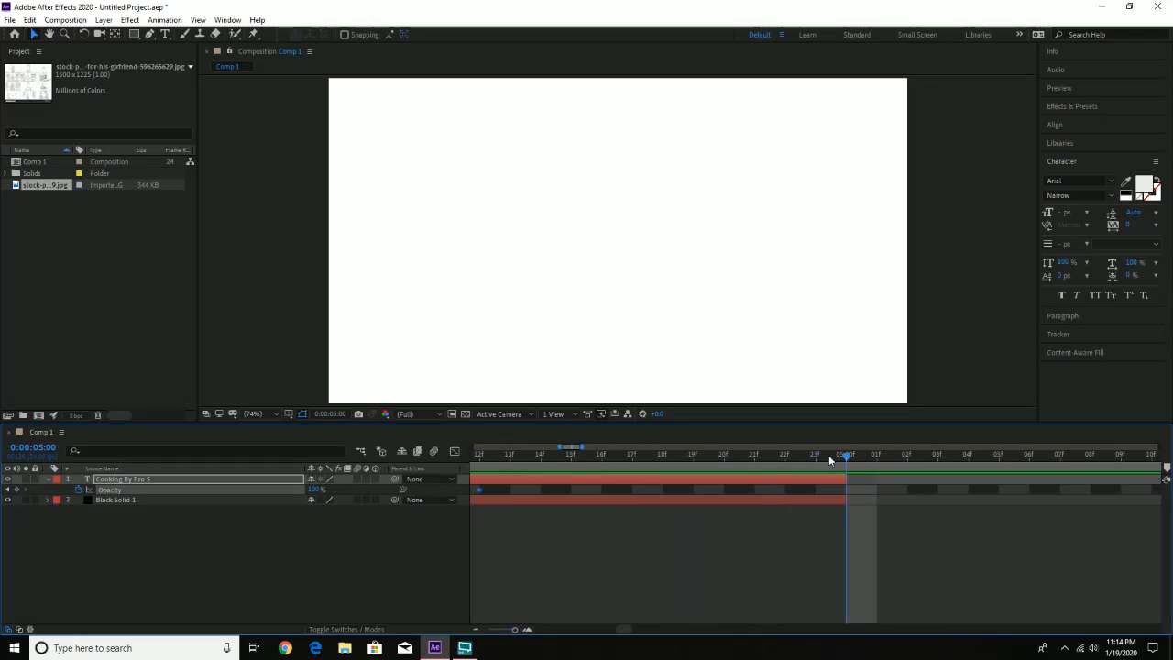
{"action": "left_click", "coordinate": [316, 490]}
{"action": "type", "text": "0"}
{"action": "key", "text": "Return"}
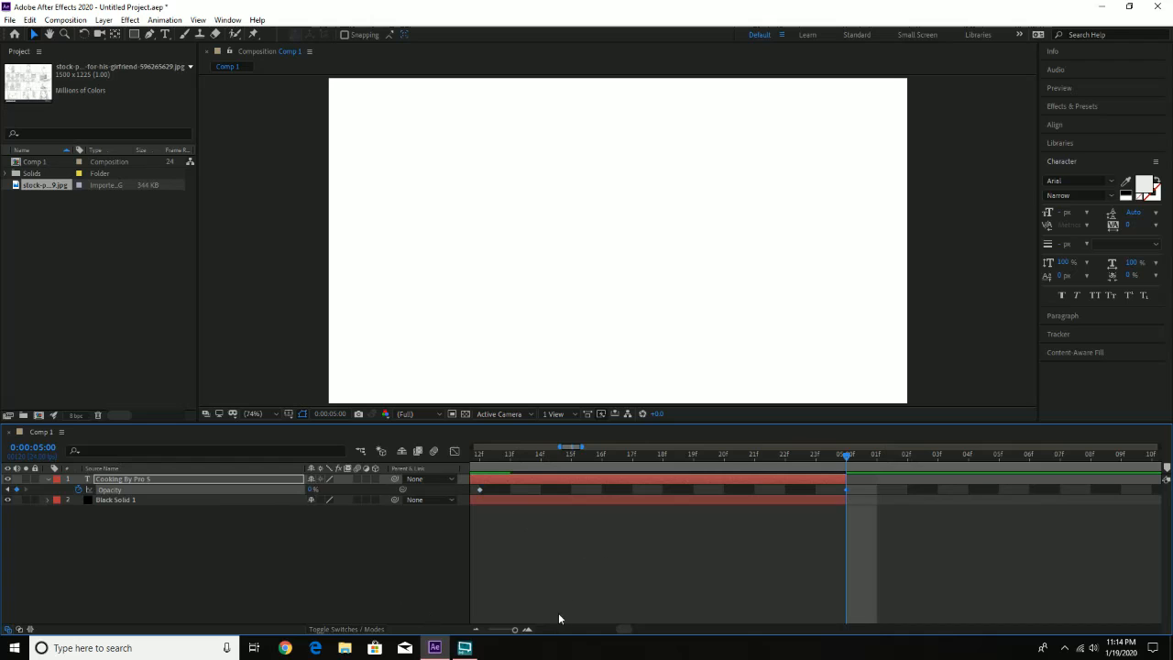
Play the title card's fades from the beginning of the timeline, then return to 0:00:04:12
{"action": "left_click_drag", "start_coordinate": [515, 629], "coordinate": [503, 629]}
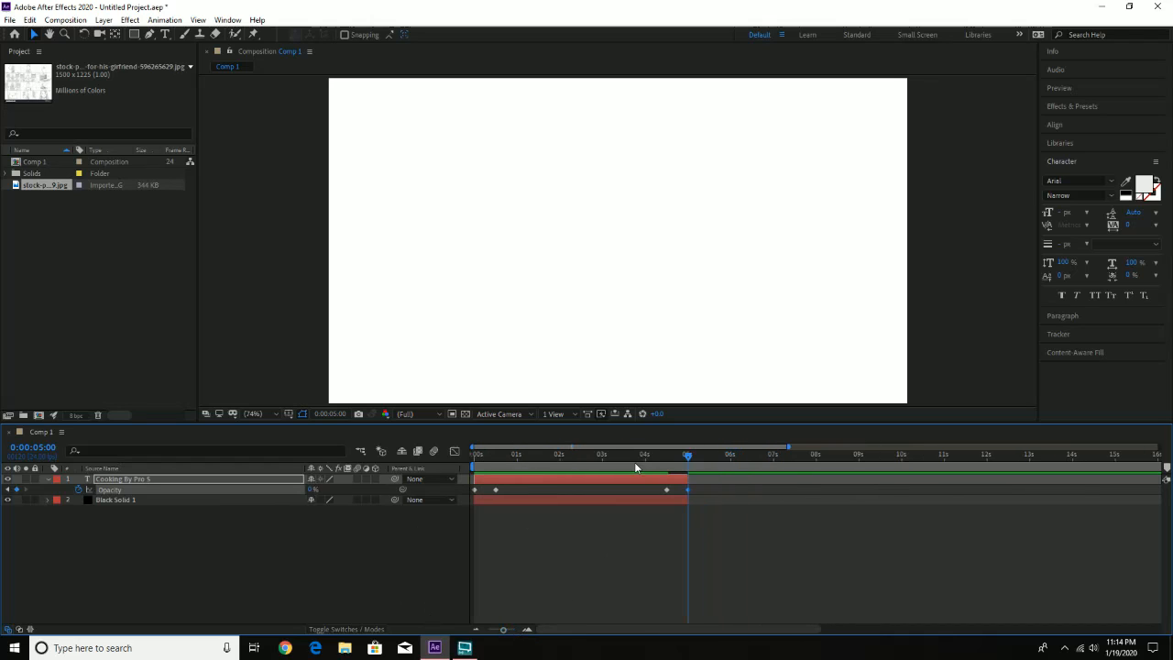
{"action": "left_click_drag", "start_coordinate": [603, 457], "coordinate": [455, 451]}
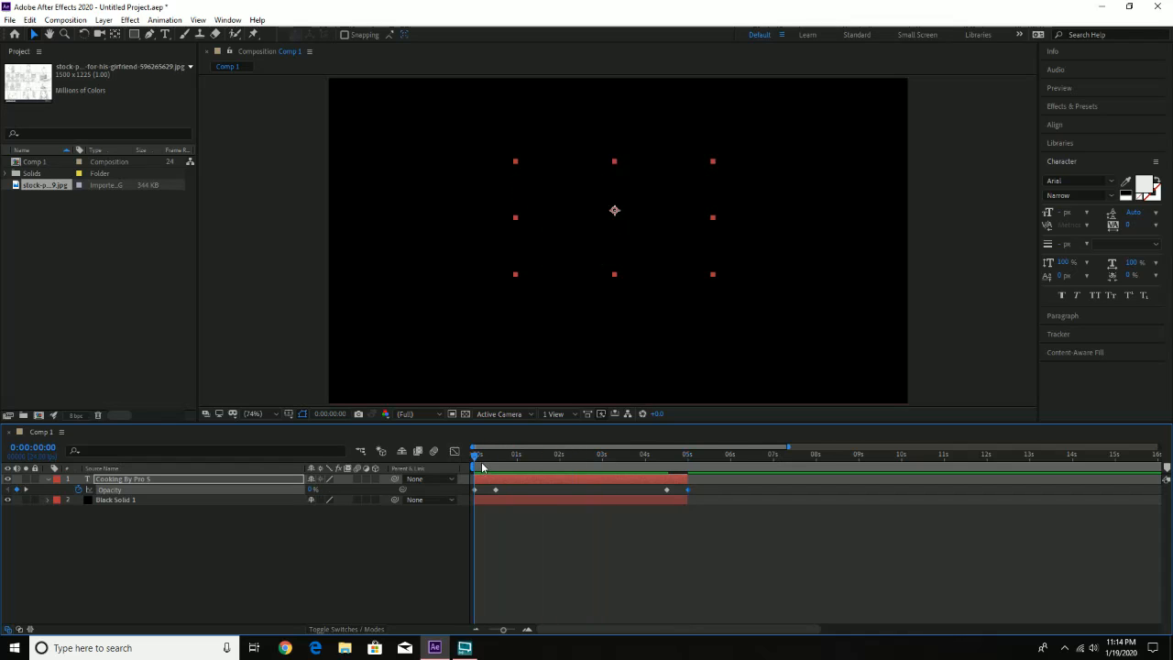
{"action": "key", "text": "space"}
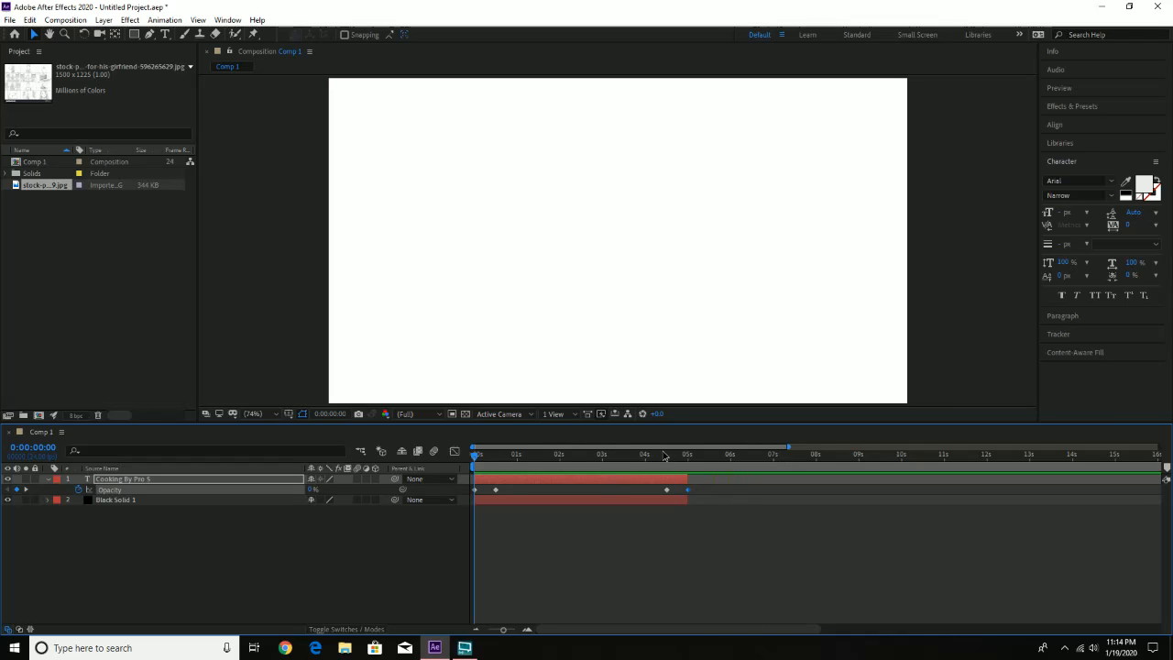
{"action": "mouse_move", "coordinate": [665, 455]}
{"action": "left_mouse_down"}
{"action": "mouse_move", "coordinate": [686, 458]}
{"action": "mouse_move", "coordinate": [666, 461]}
{"action": "left_mouse_up"}
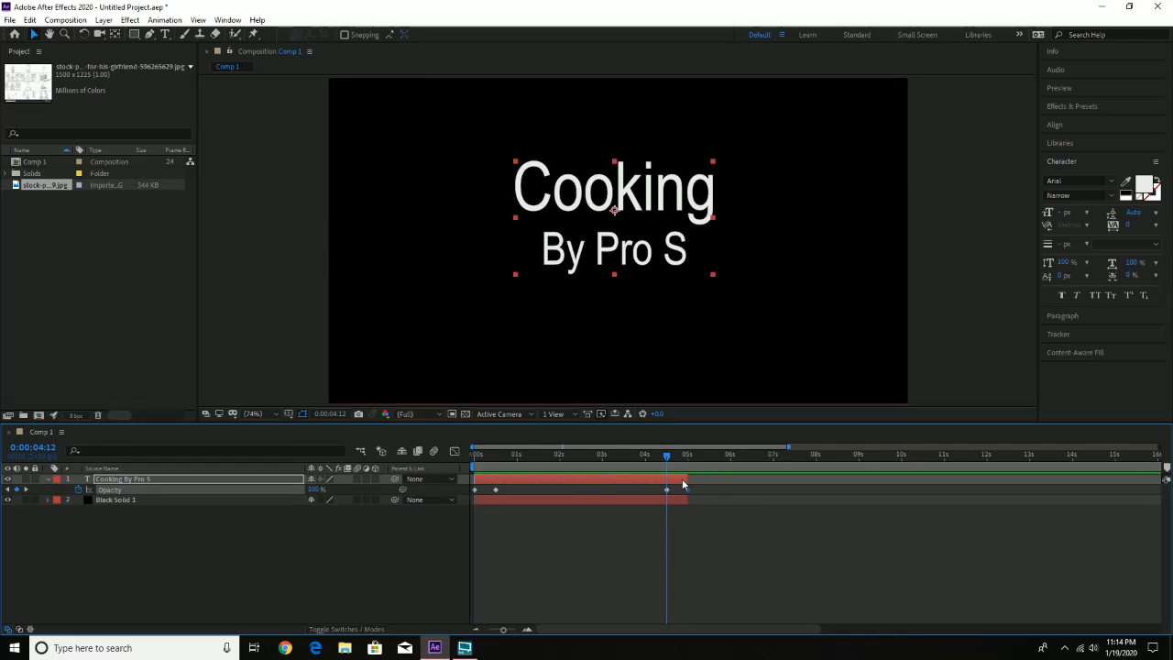
Fade out the Black Solid 1 layer with Opacity keyframes of 100% at 0:00:04:12 and 0% at 0:00:05:00
{"action": "left_click_drag", "start_coordinate": [506, 630], "coordinate": [519, 632]}
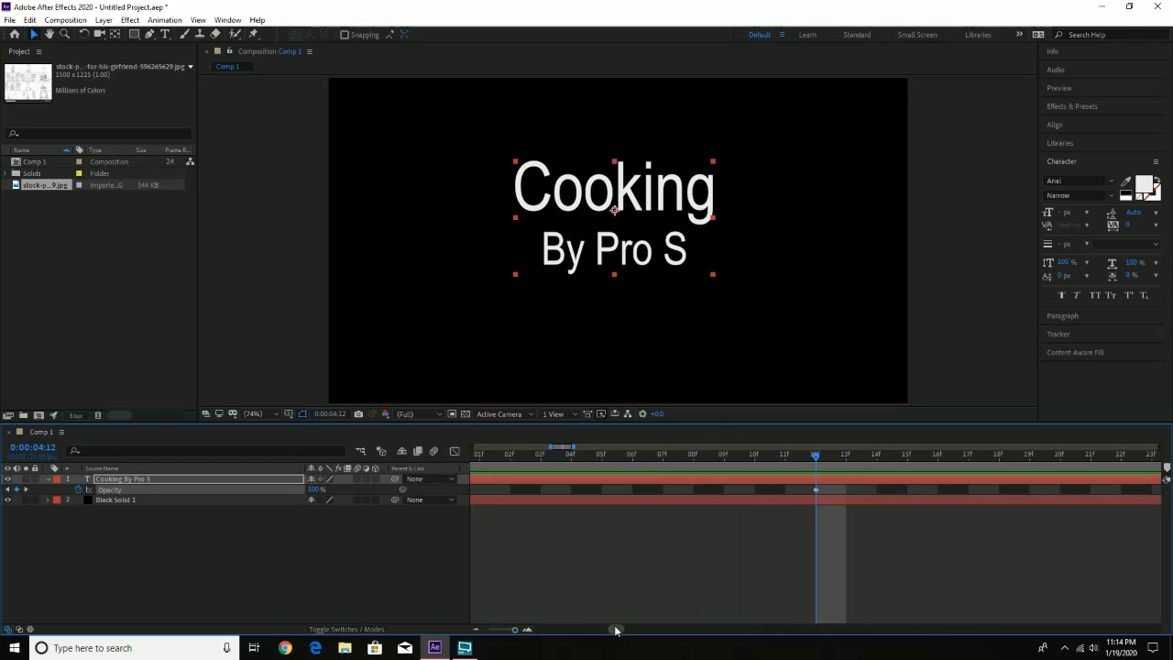
{"action": "left_click_drag", "start_coordinate": [616, 631], "coordinate": [624, 630]}
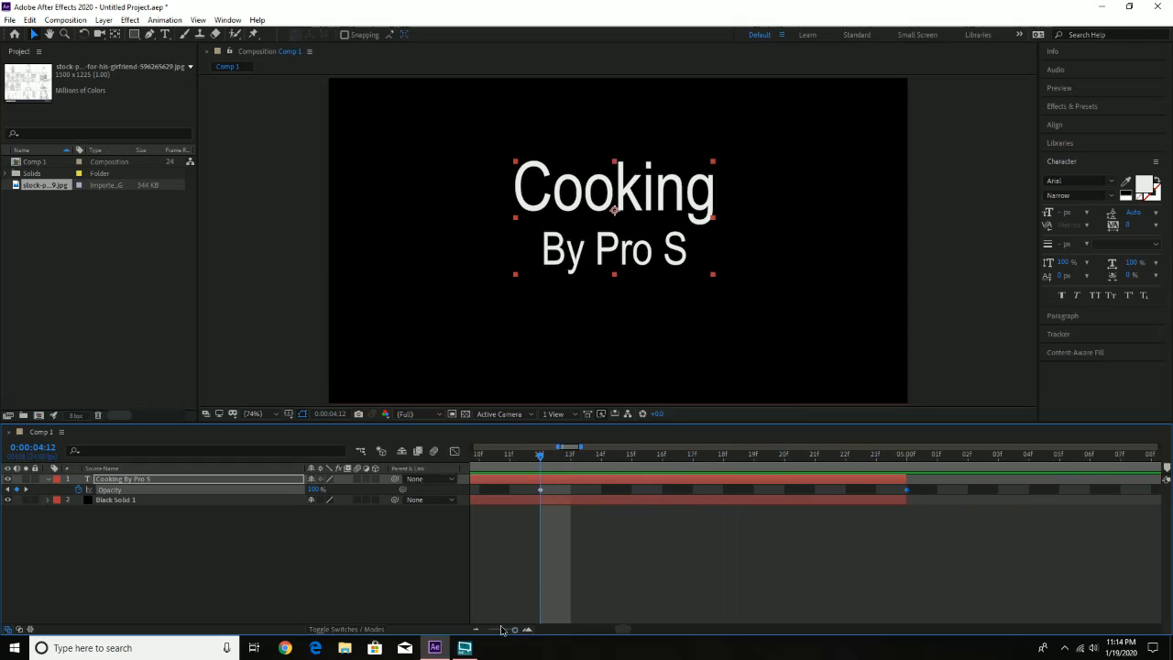
{"action": "left_click_drag", "start_coordinate": [513, 631], "coordinate": [507, 630]}
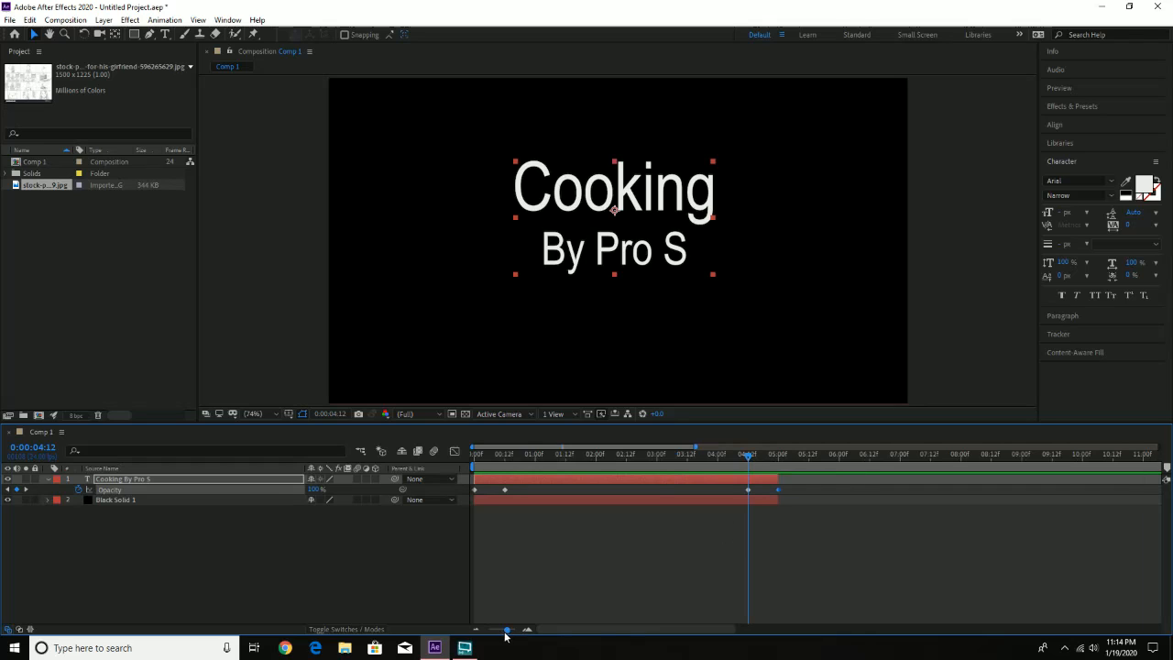
{"action": "left_click_drag", "start_coordinate": [507, 631], "coordinate": [515, 630]}
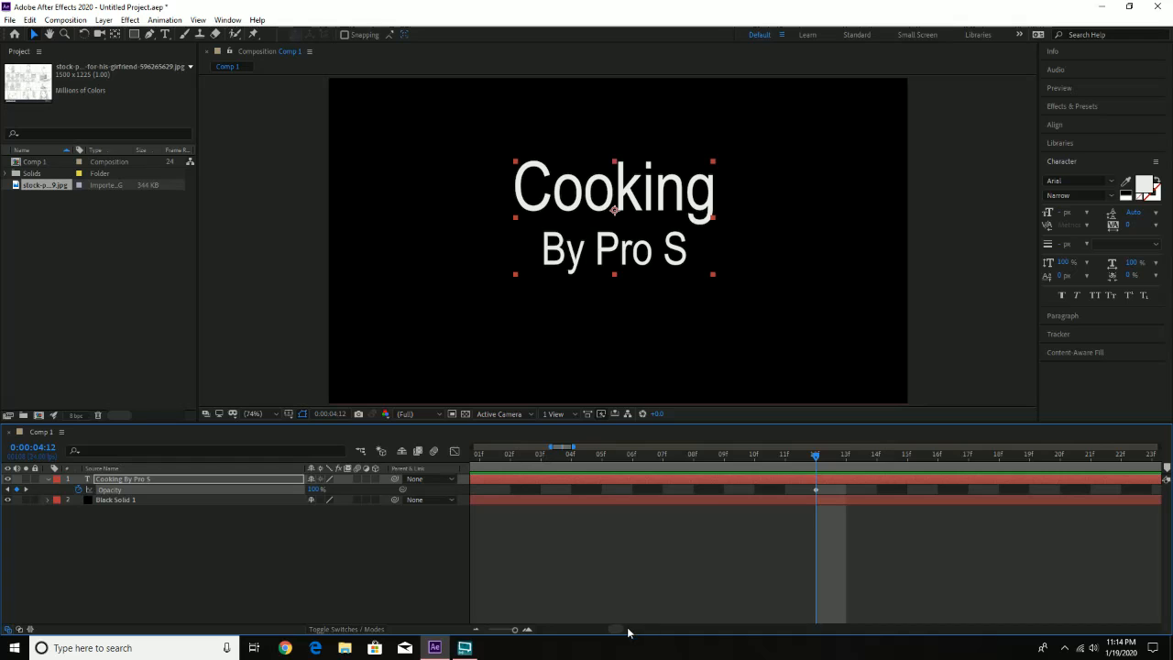
{"action": "left_click_drag", "start_coordinate": [617, 631], "coordinate": [623, 632]}
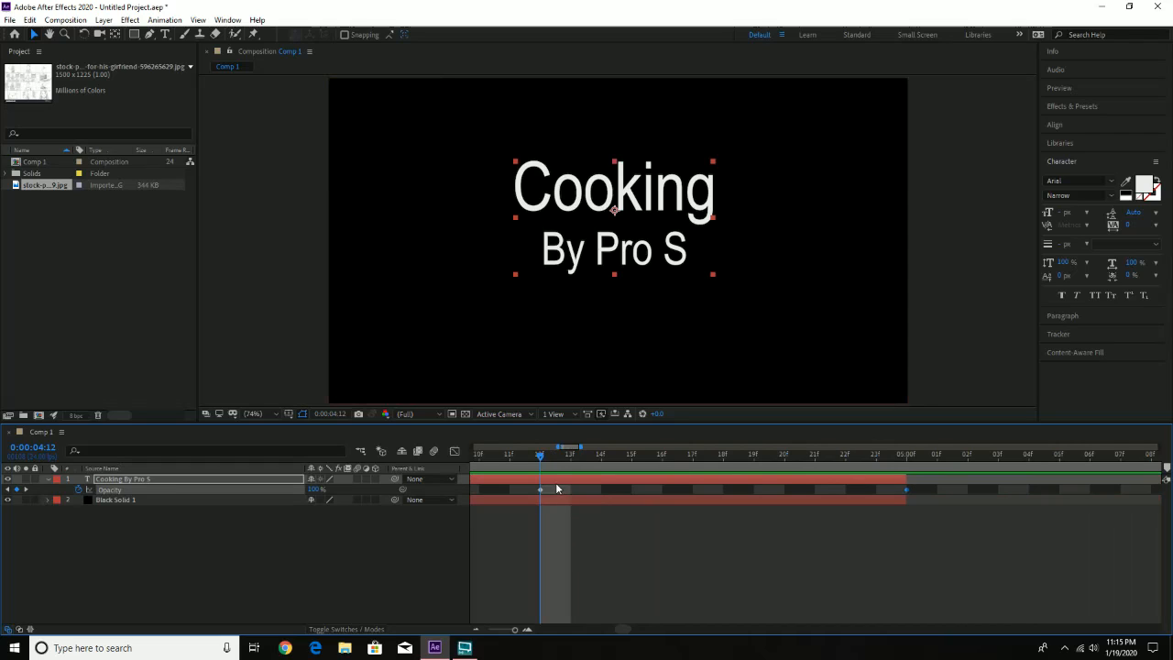
{"action": "left_click", "coordinate": [532, 498]}
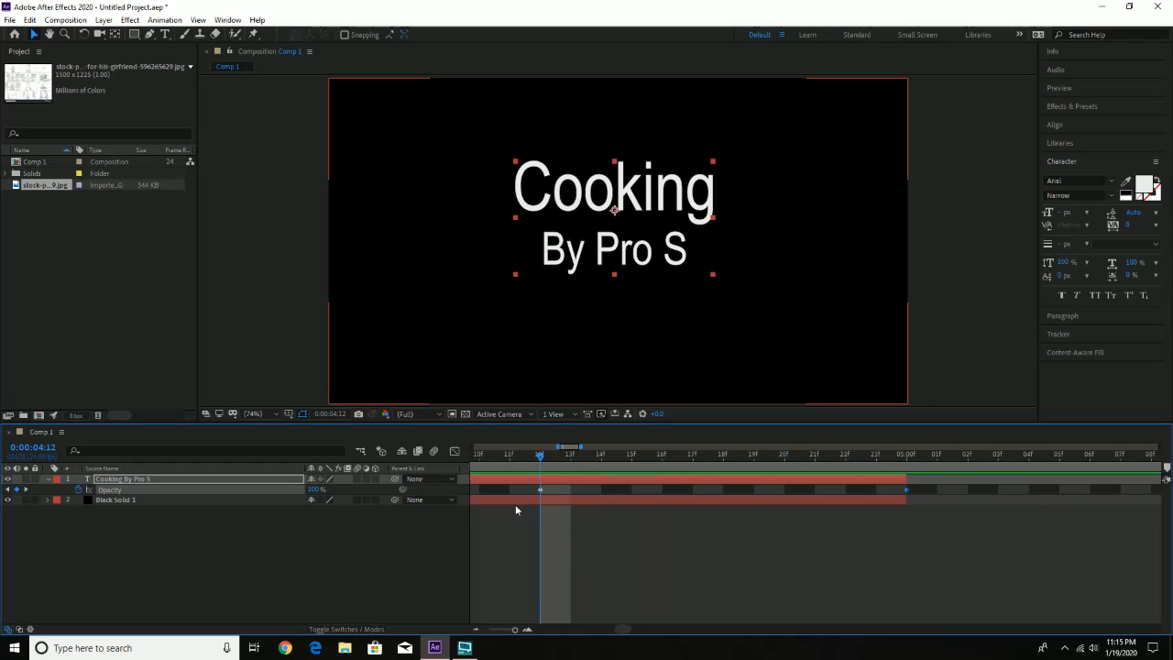
{"action": "left_click", "coordinate": [502, 500]}
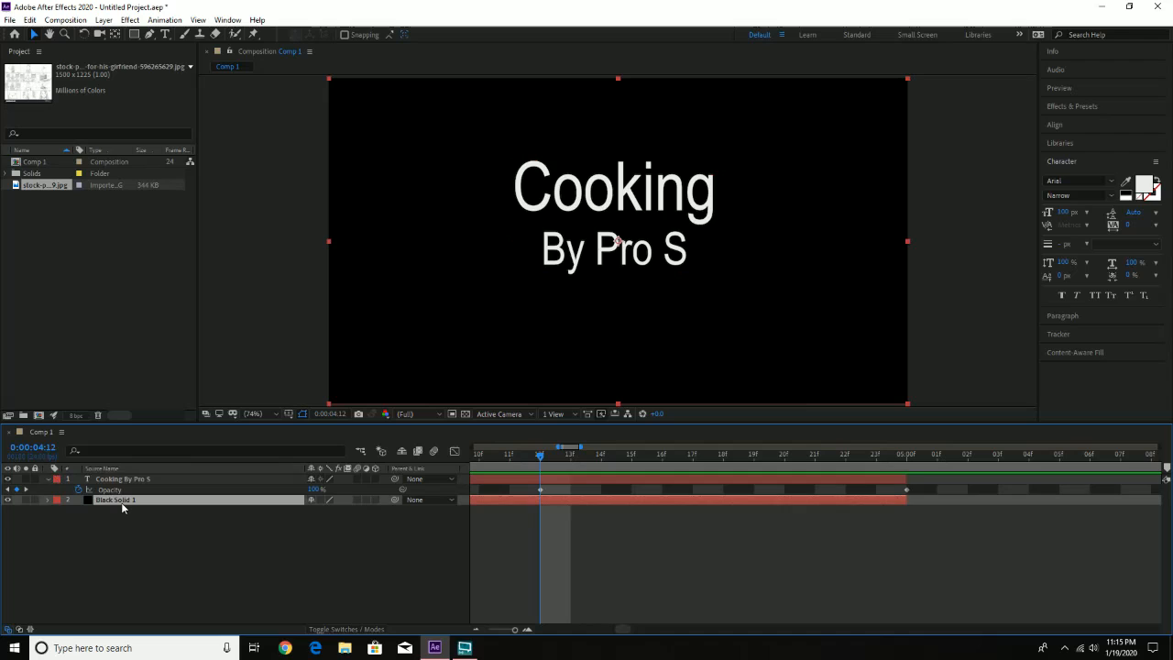
{"action": "key", "text": "t"}
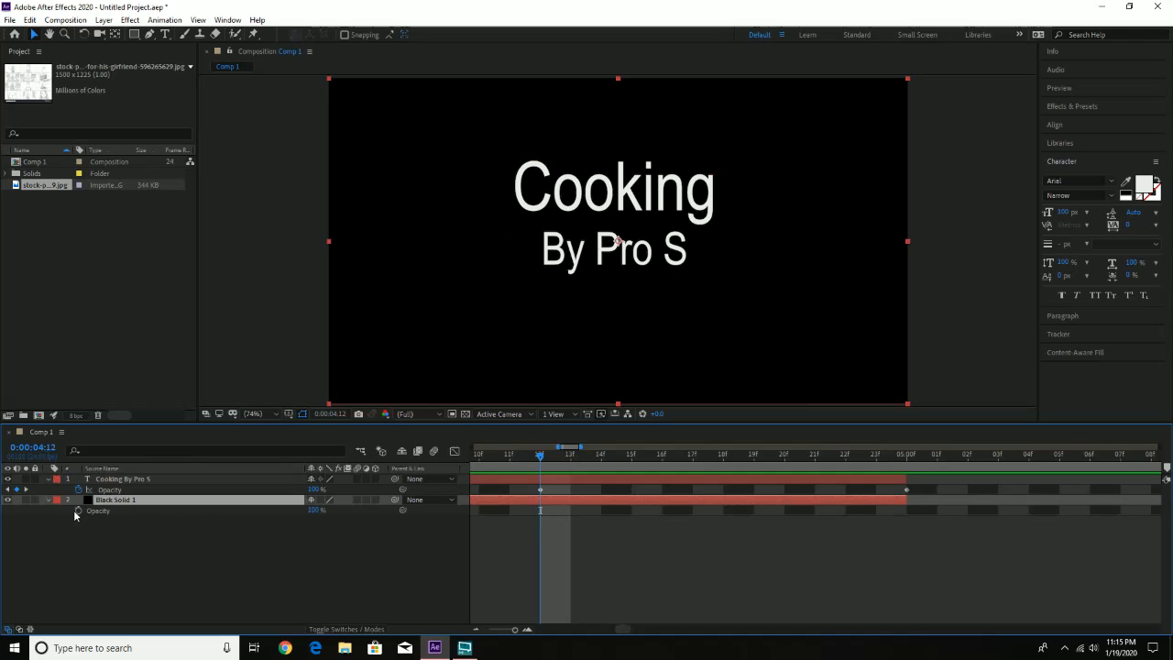
{"action": "left_click", "coordinate": [77, 511]}
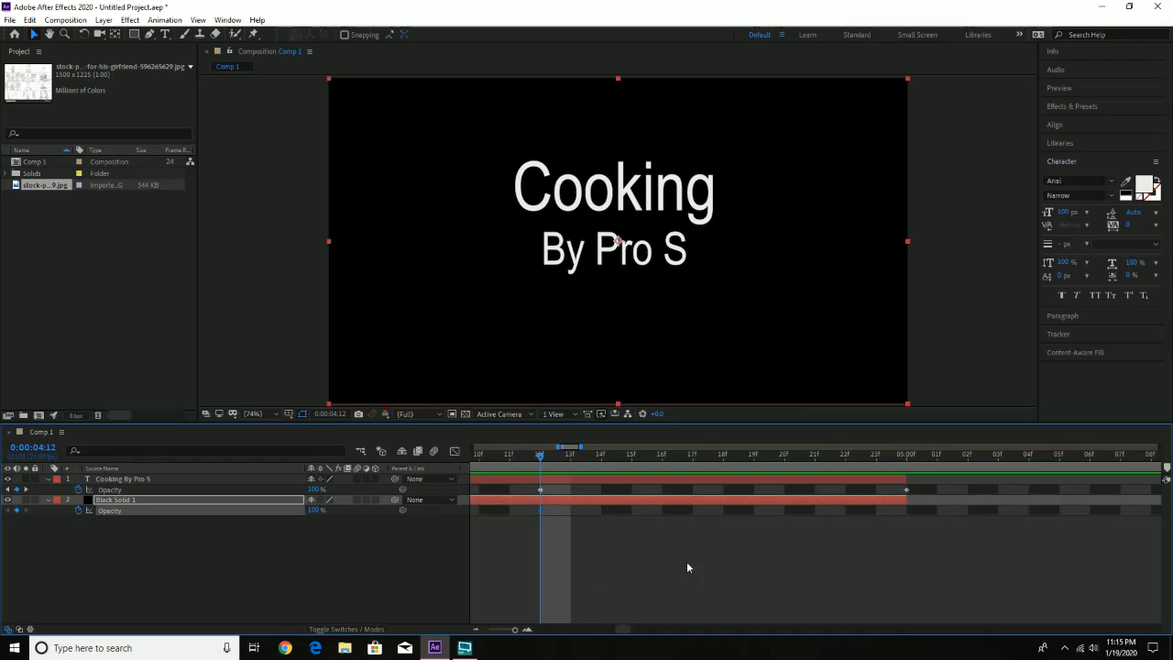
{"action": "left_click", "coordinate": [909, 450]}
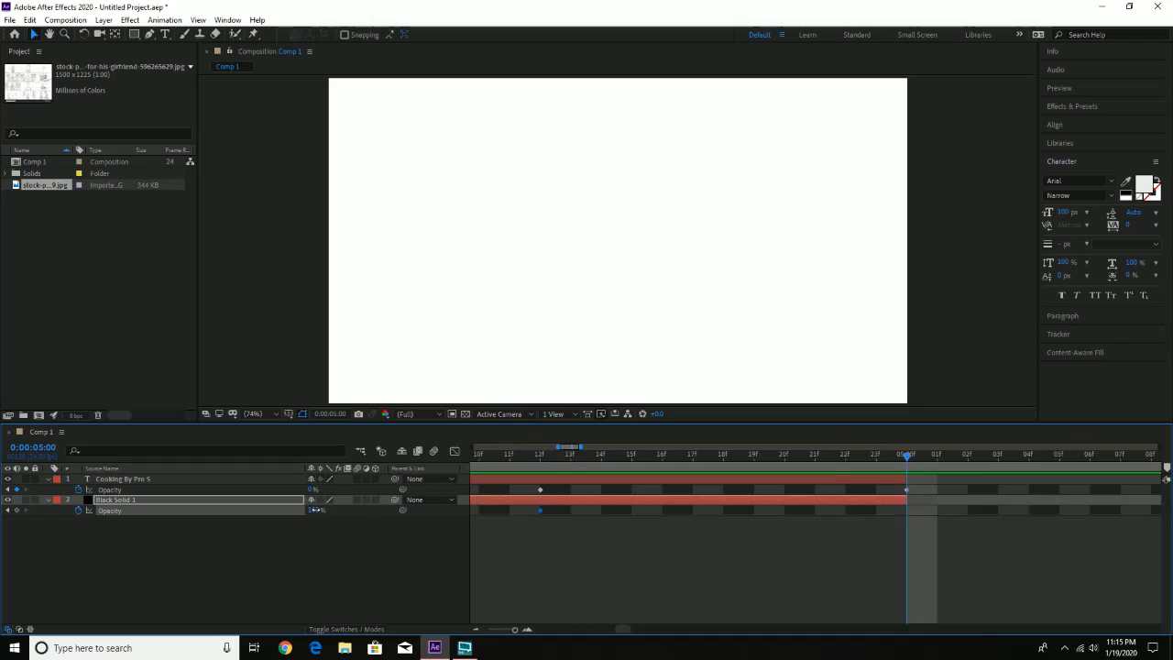
{"action": "left_click_drag", "start_coordinate": [315, 509], "coordinate": [301, 510]}
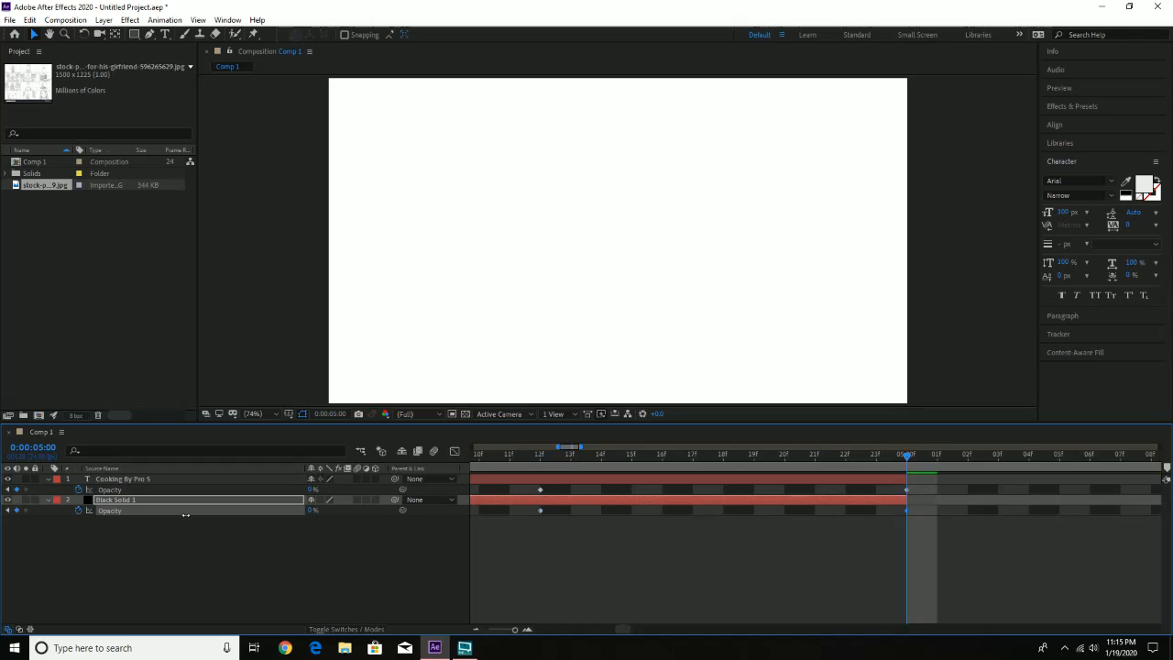
Play the title card's fade-out from the beginning of the timeline, then move the current time to 0:00:04:23
{"action": "left_click_drag", "start_coordinate": [516, 631], "coordinate": [504, 631]}
{"action": "key", "text": "space"}
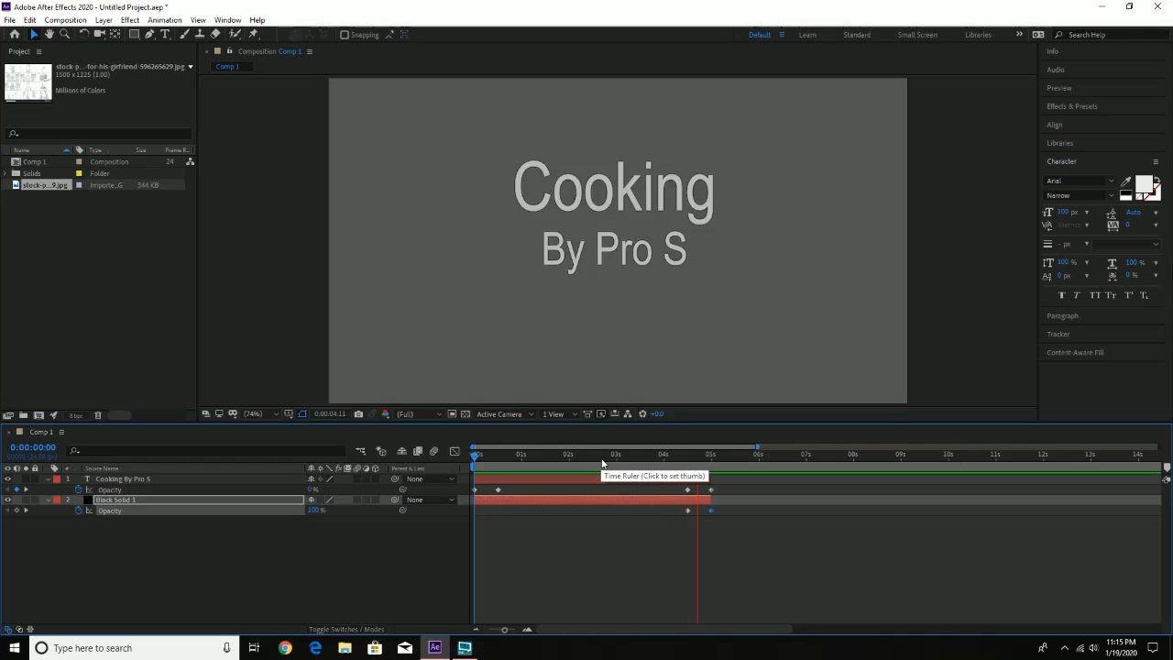
{"action": "key", "text": "space"}
{"action": "left_click_drag", "start_coordinate": [740, 455], "coordinate": [712, 456]}
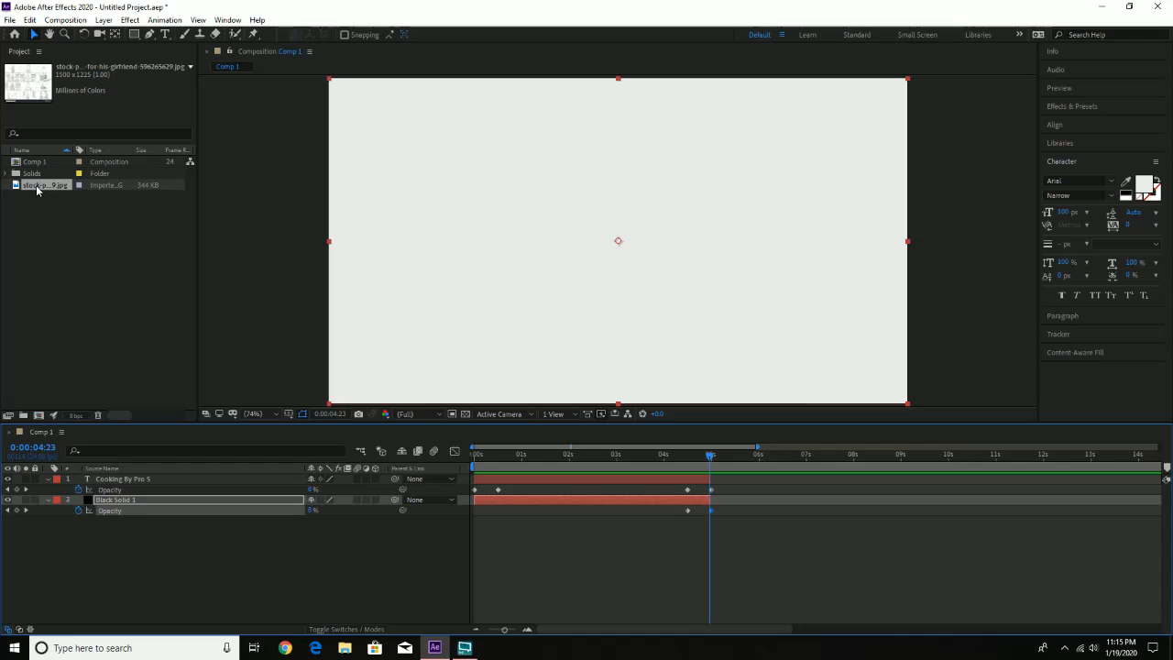
Collapse the properties of the title and Black Solid 1 layers and add the imported storyboard image beneath them
{"action": "left_click", "coordinate": [49, 480]}
{"action": "left_click", "coordinate": [49, 491]}
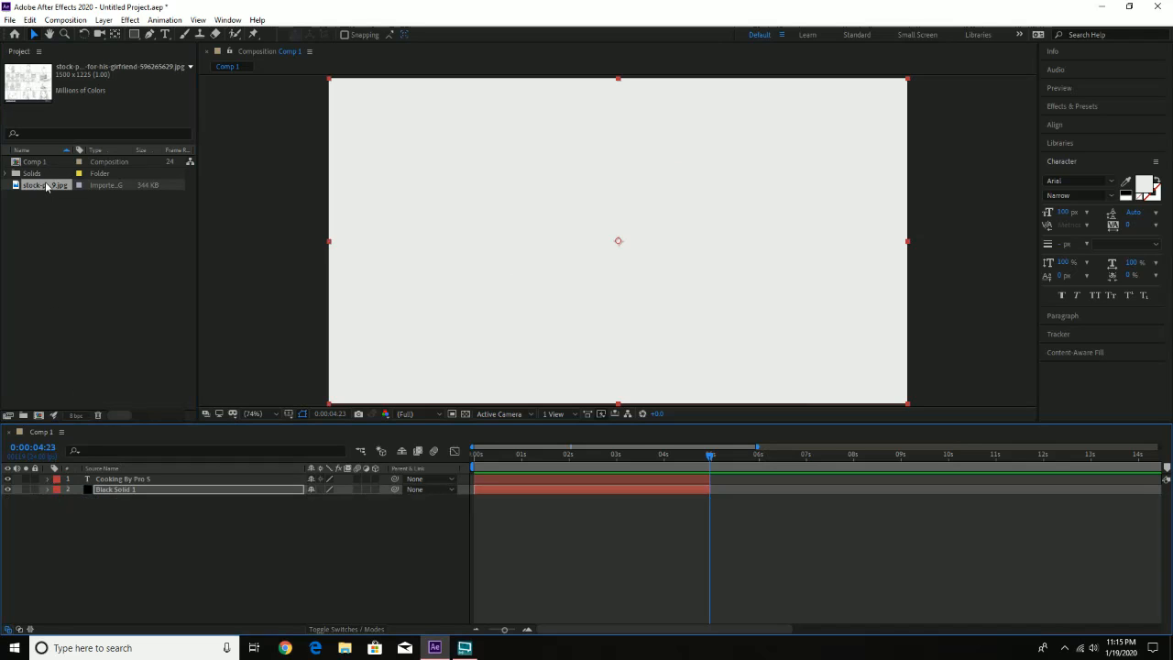
{"action": "left_click_drag", "start_coordinate": [47, 186], "coordinate": [63, 529]}
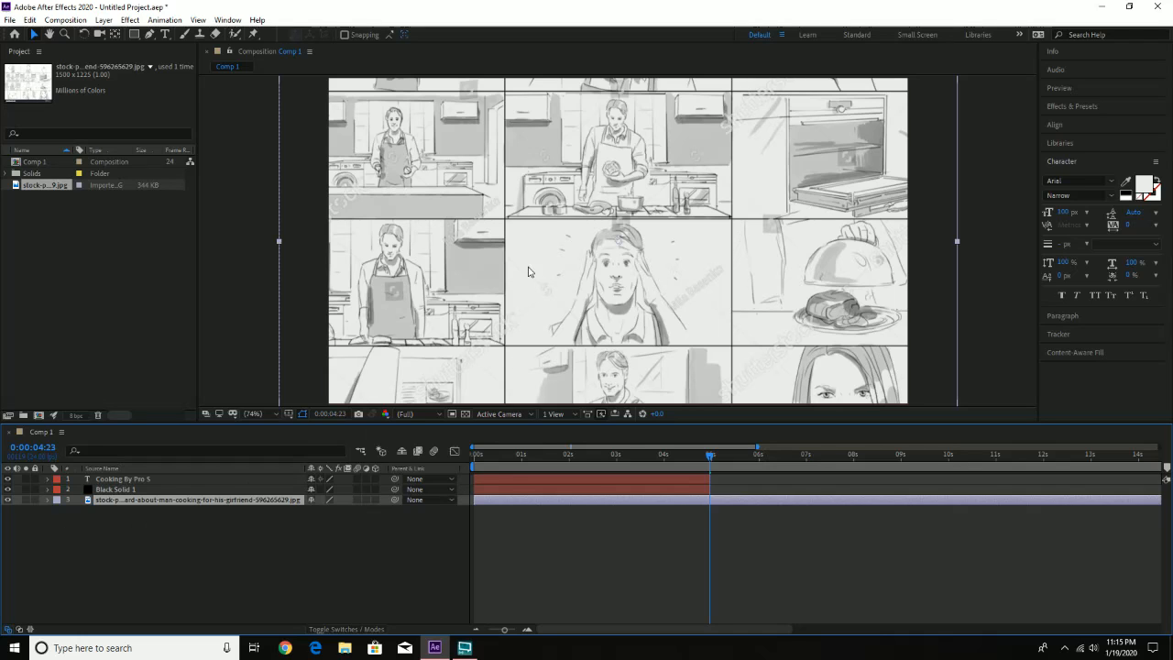
Move the storyboard image until its first panel lies fully in frame and isolate that panel with a rectangular mask
{"action": "left_click_drag", "start_coordinate": [487, 165], "coordinate": [547, 168]}
{"action": "left_click_drag", "start_coordinate": [664, 302], "coordinate": [771, 336]}
{"action": "left_click_drag", "start_coordinate": [778, 221], "coordinate": [758, 333]}
{"action": "mouse_move", "coordinate": [744, 262]}
{"action": "left_mouse_down"}
{"action": "mouse_move", "coordinate": [770, 258]}
{"action": "mouse_move", "coordinate": [734, 245]}
{"action": "left_mouse_up"}
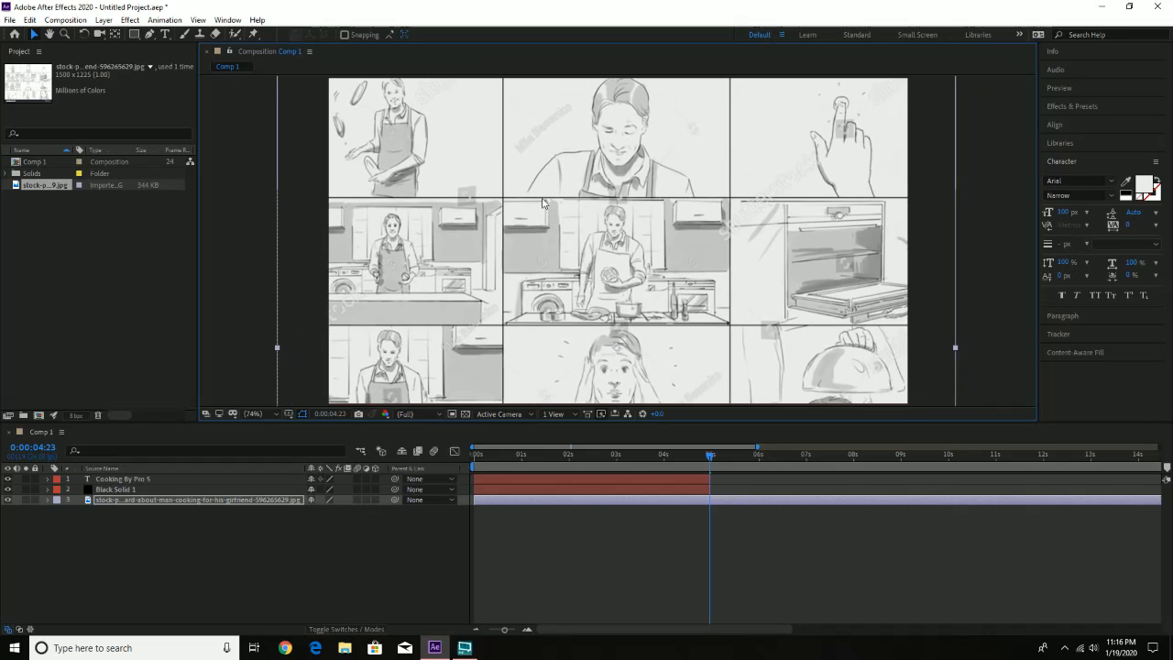
{"action": "left_click_drag", "start_coordinate": [433, 260], "coordinate": [507, 282]}
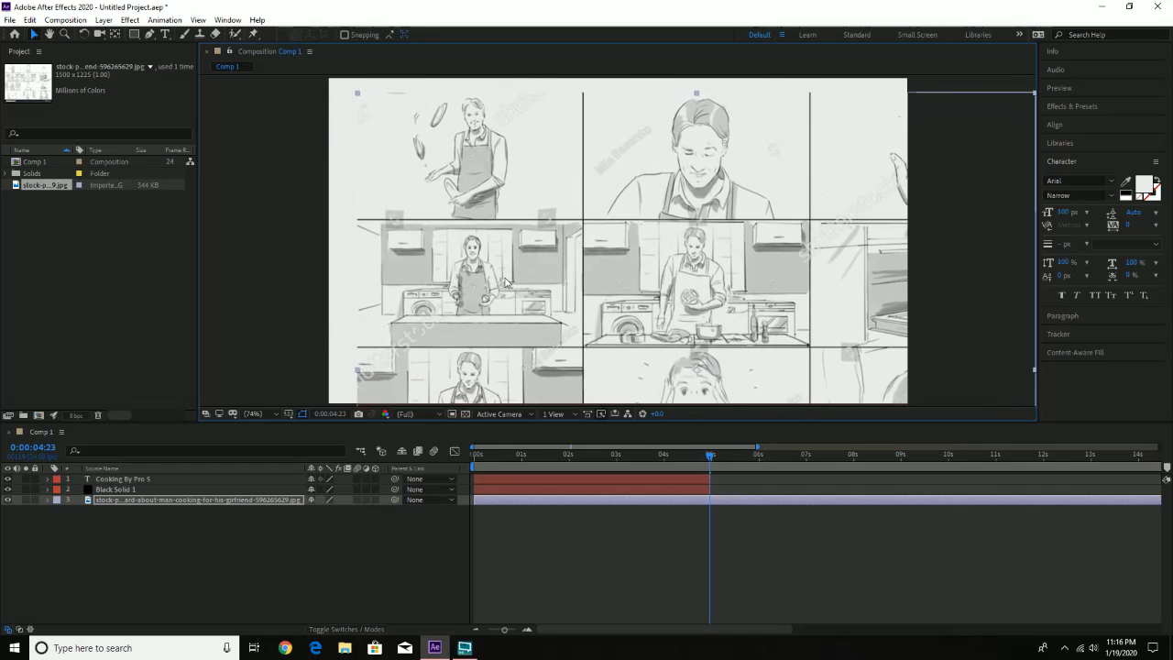
{"action": "left_click", "coordinate": [133, 34]}
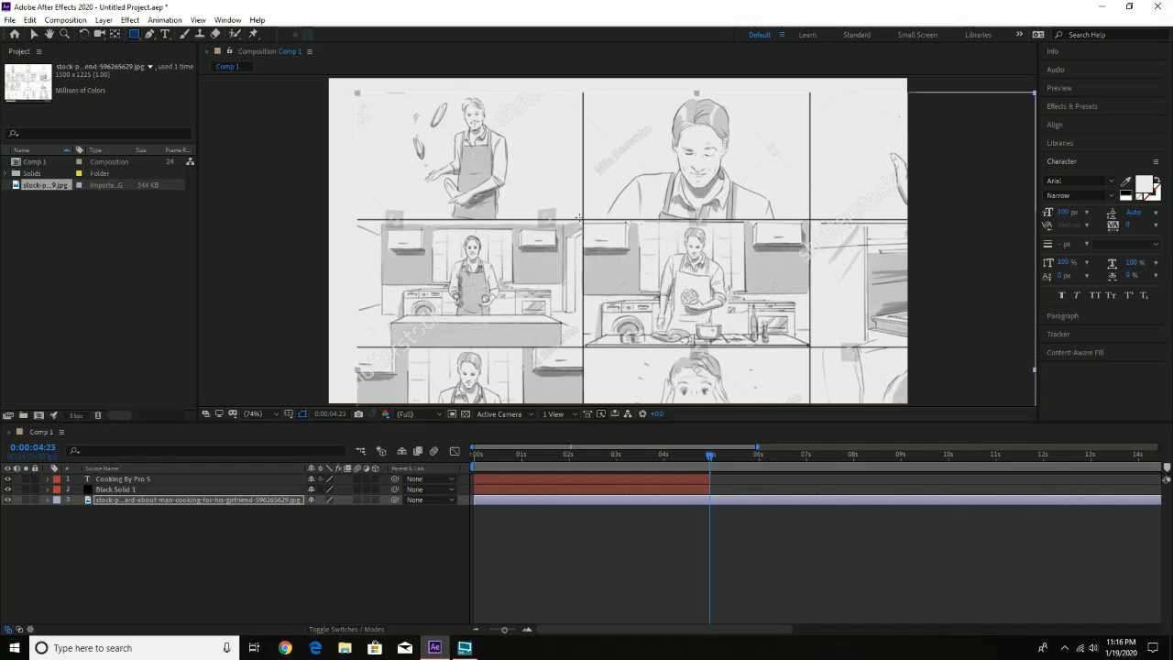
{"action": "left_click_drag", "start_coordinate": [578, 217], "coordinate": [356, 90]}
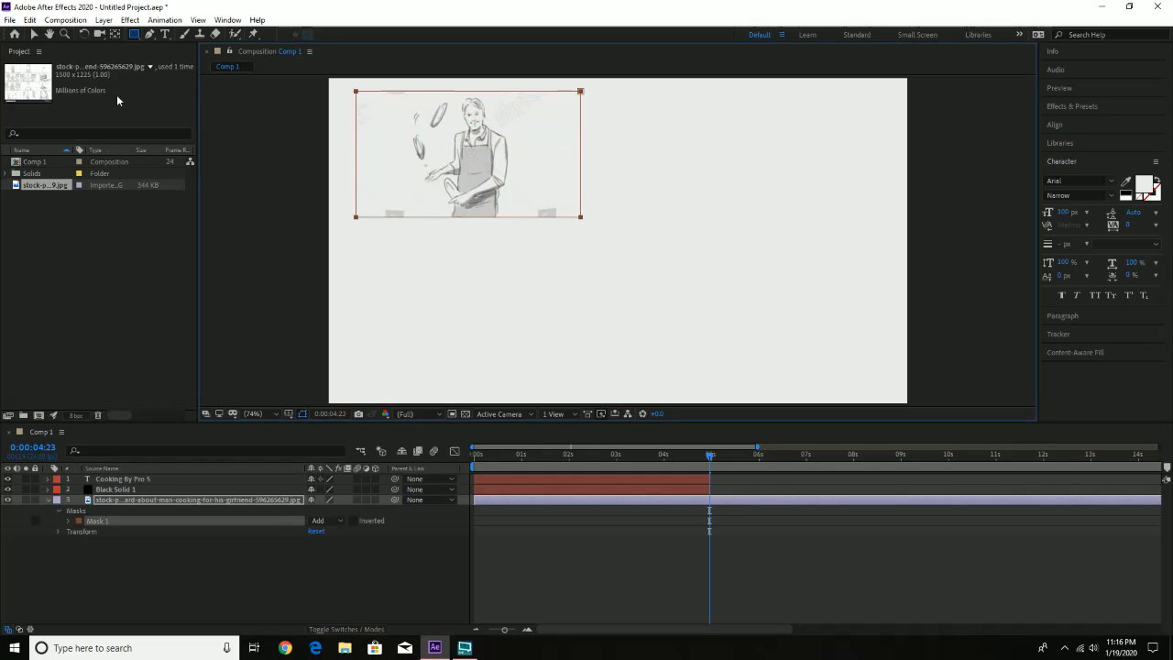
{"action": "left_click", "coordinate": [115, 33]}
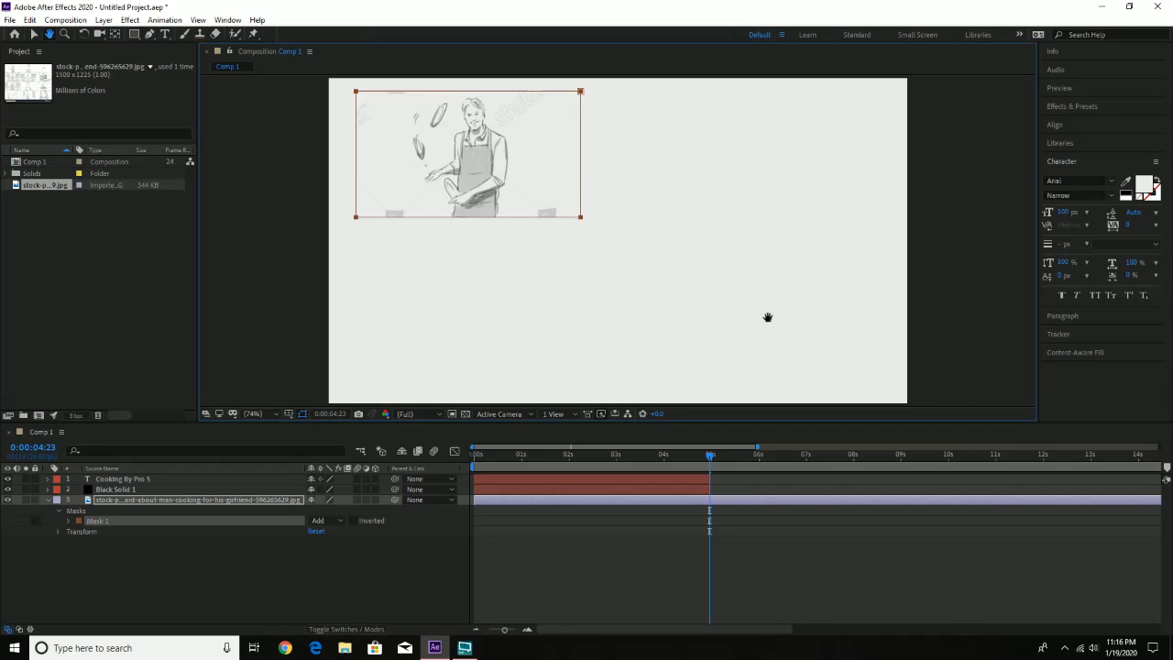
{"action": "left_click_drag", "start_coordinate": [767, 317], "coordinate": [603, 218]}
{"action": "left_click_drag", "start_coordinate": [509, 194], "coordinate": [578, 254]}
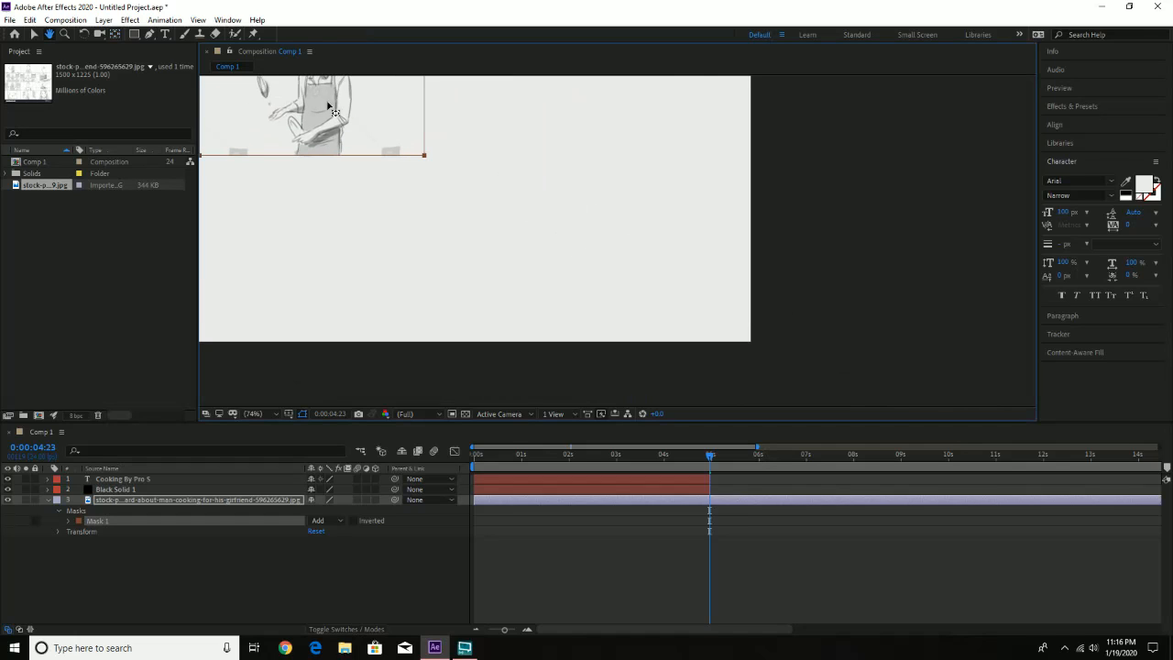
{"action": "left_click", "coordinate": [331, 107]}
{"action": "key", "text": "space"}
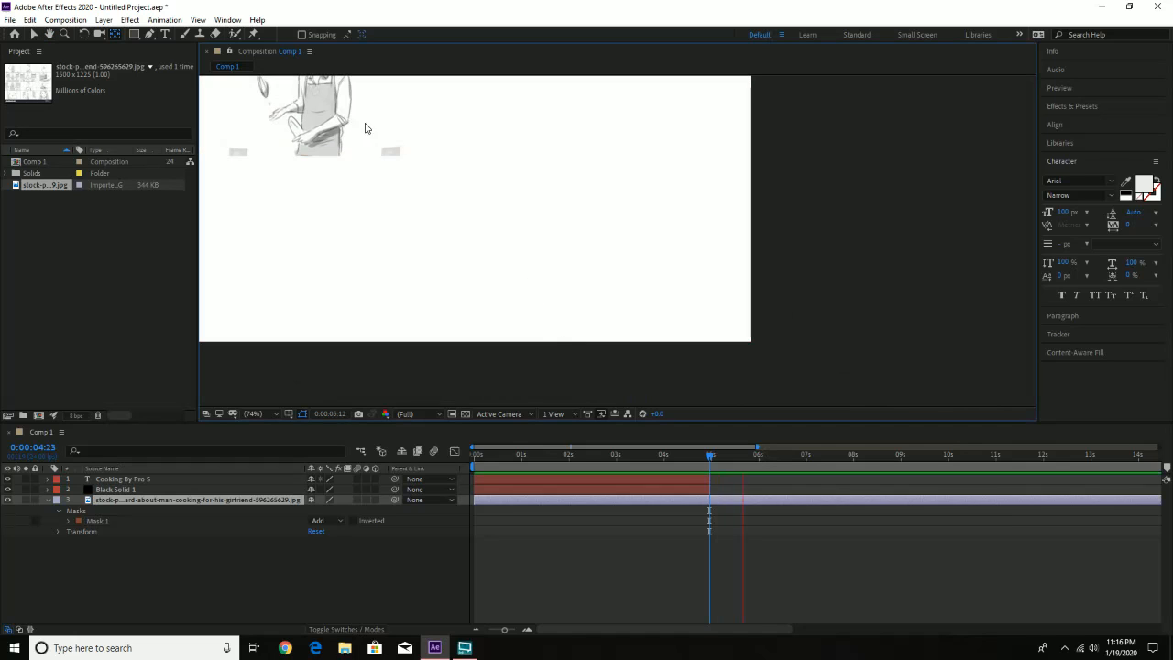
{"action": "key", "text": "space"}
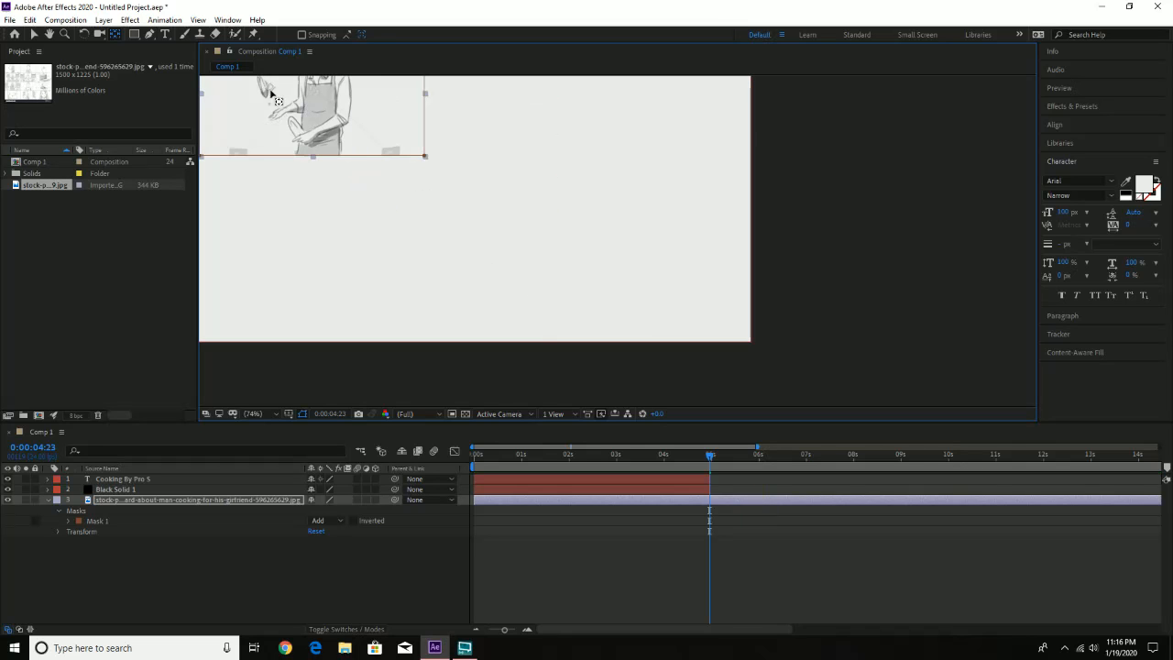
Scale the masked storyboard layer to 206% and move the first panel to the middle of the frame
{"action": "key", "text": "space"}
{"action": "left_click_drag", "start_coordinate": [379, 200], "coordinate": [478, 296]}
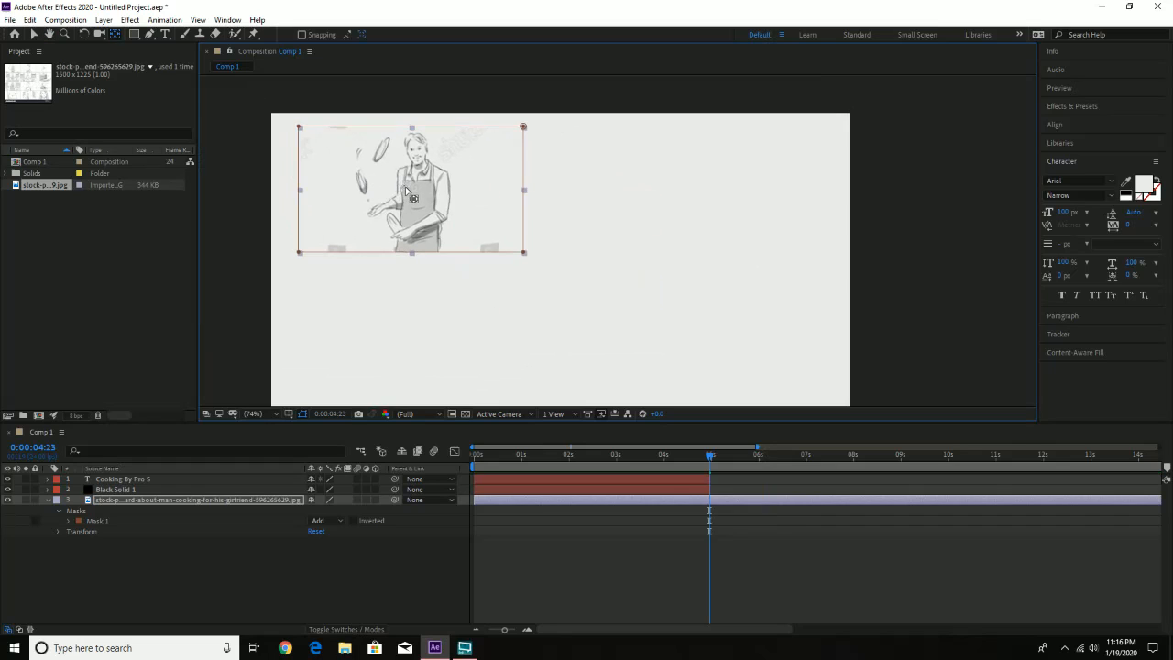
{"action": "key", "text": "s"}
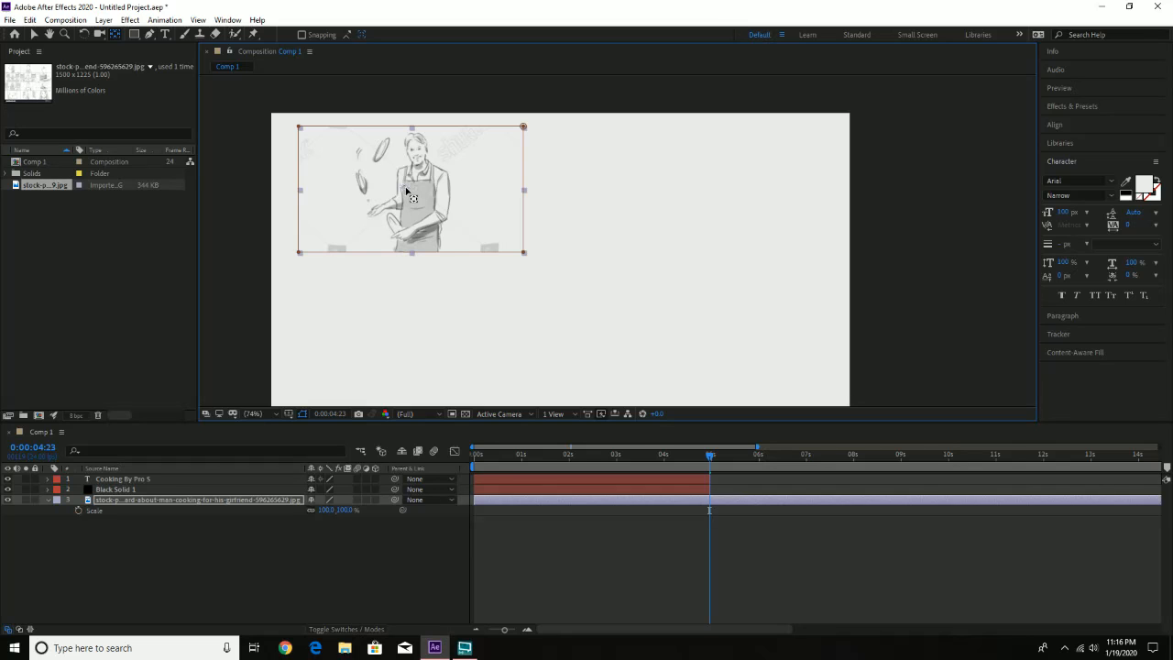
{"action": "left_click_drag", "start_coordinate": [351, 510], "coordinate": [417, 513]}
{"action": "left_click", "coordinate": [34, 35]}
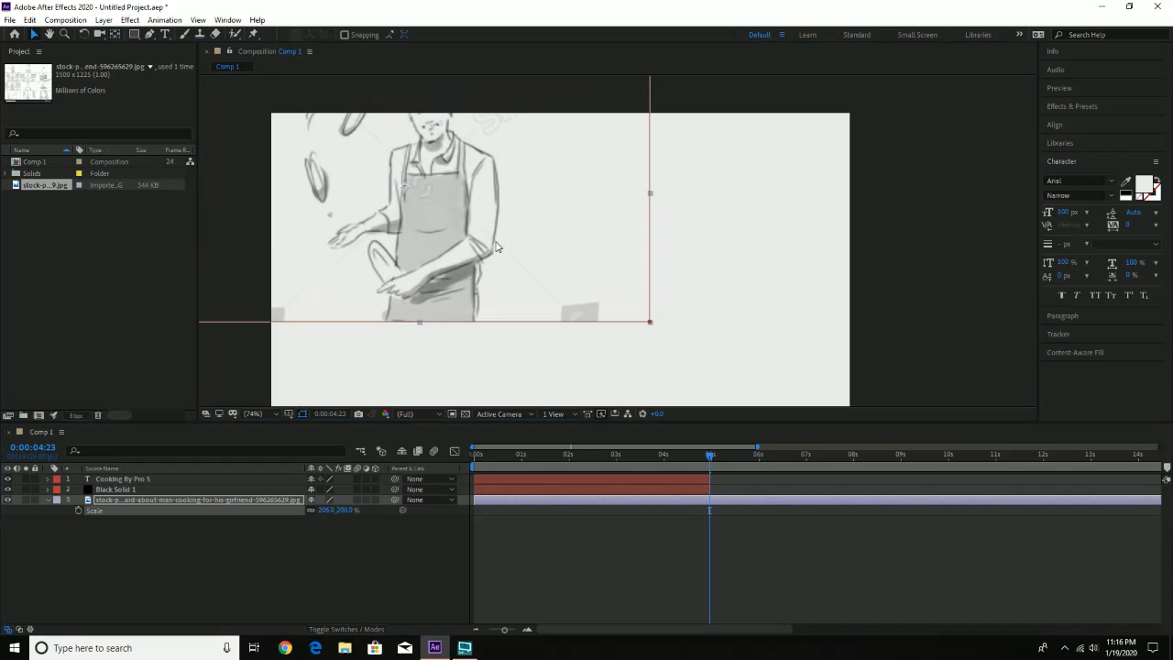
{"action": "left_click_drag", "start_coordinate": [500, 243], "coordinate": [619, 312]}
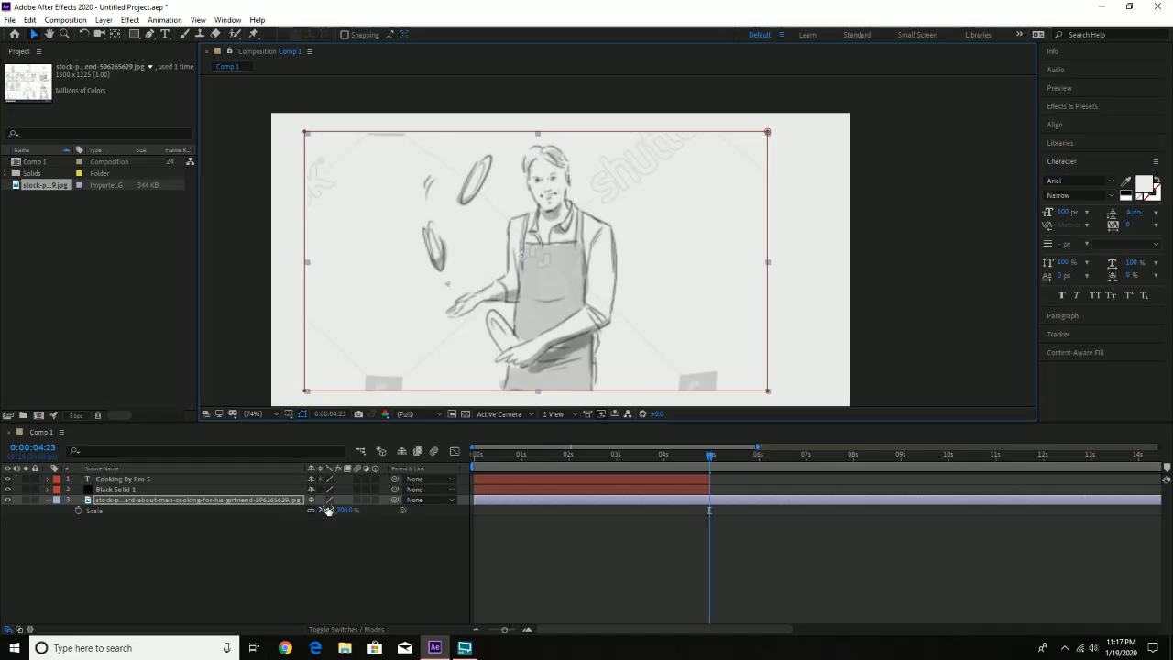
Enlarge the masked storyboard layer to 237%, adjust its position so the panel nearly fills the frame, and deselect it
{"action": "left_click_drag", "start_coordinate": [328, 509], "coordinate": [361, 494]}
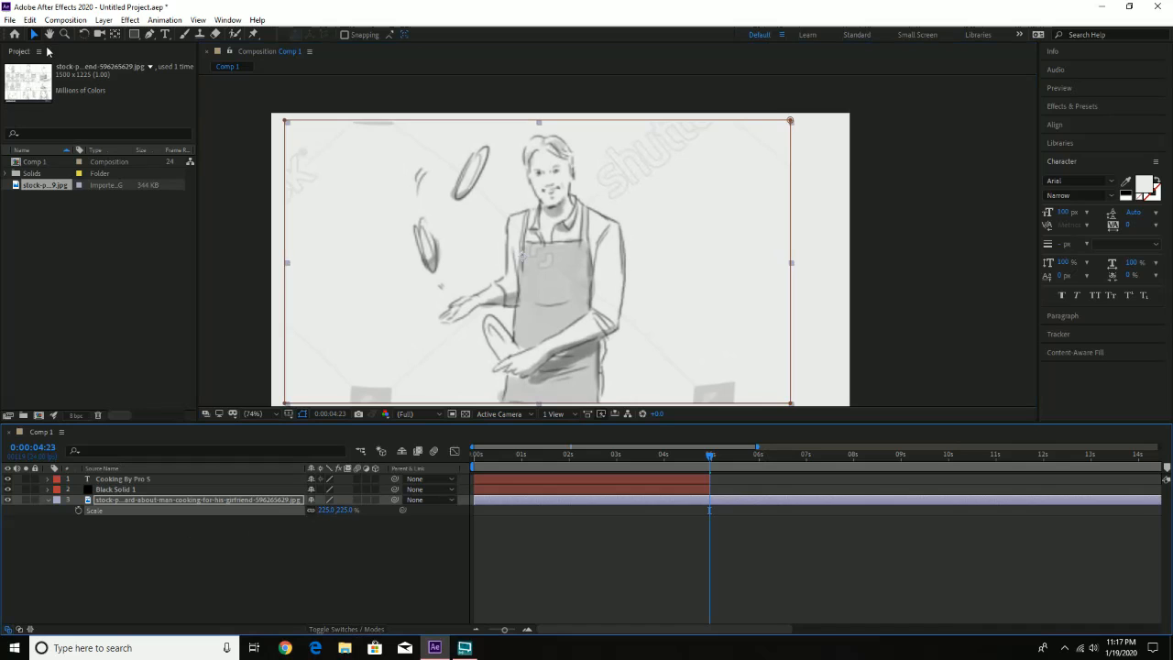
{"action": "left_click_drag", "start_coordinate": [505, 213], "coordinate": [603, 155]}
{"action": "key", "text": "space"}
{"action": "left_click_drag", "start_coordinate": [609, 198], "coordinate": [617, 231]}
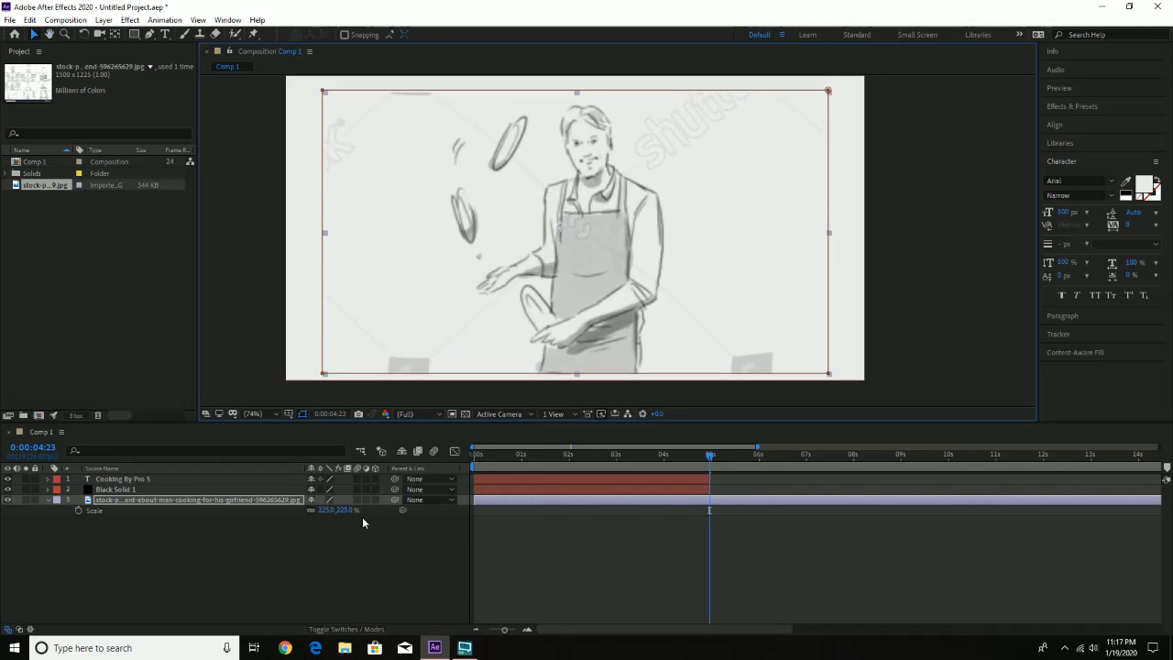
{"action": "left_click_drag", "start_coordinate": [347, 513], "coordinate": [352, 510]}
{"action": "left_click_drag", "start_coordinate": [486, 318], "coordinate": [485, 314]}
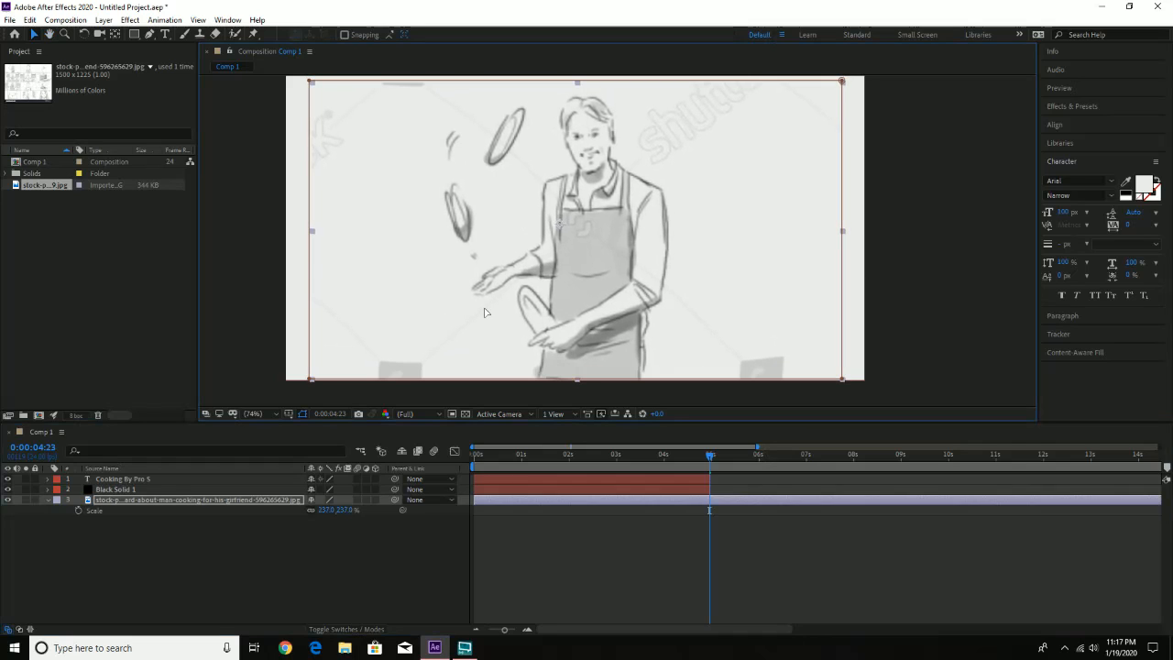
{"action": "left_click", "coordinate": [279, 228]}
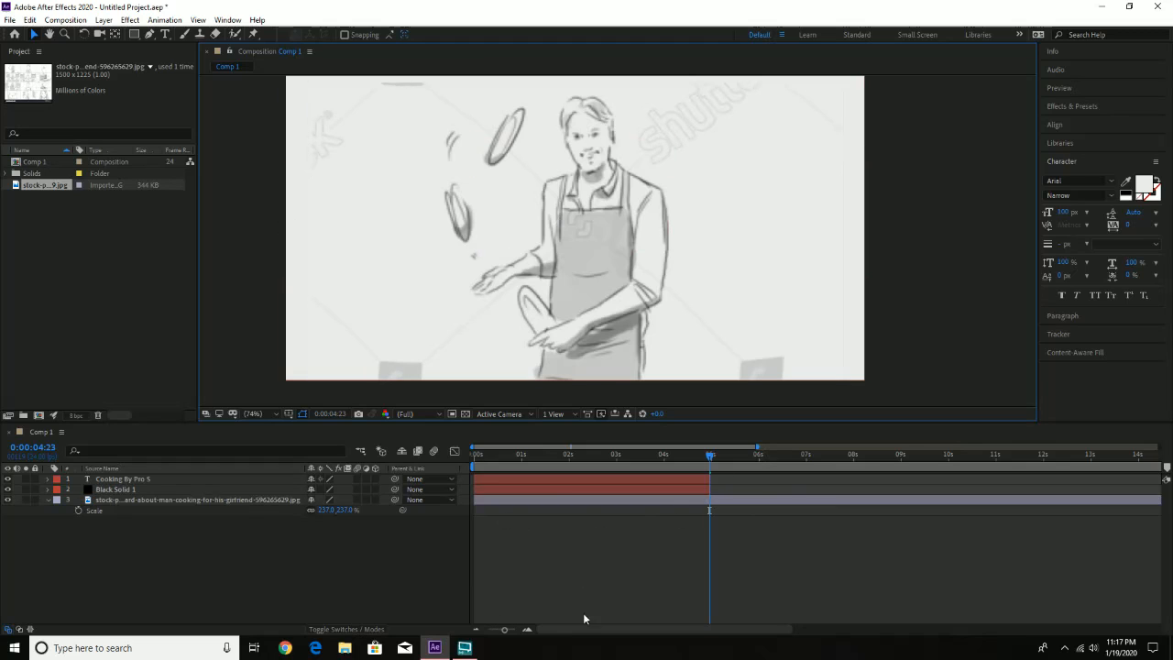
Trim the start of the storyboard layer to 0:00:05:00 so it begins where the title card ends
{"action": "left_click_drag", "start_coordinate": [507, 632], "coordinate": [468, 633]}
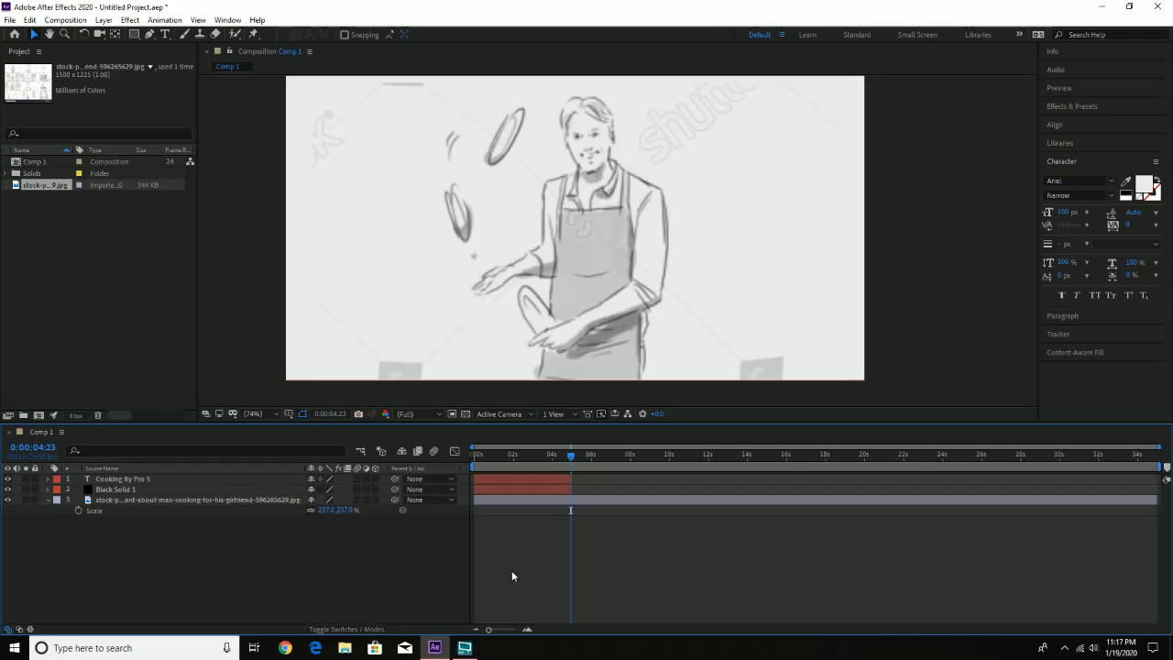
{"action": "left_click_drag", "start_coordinate": [476, 496], "coordinate": [571, 499]}
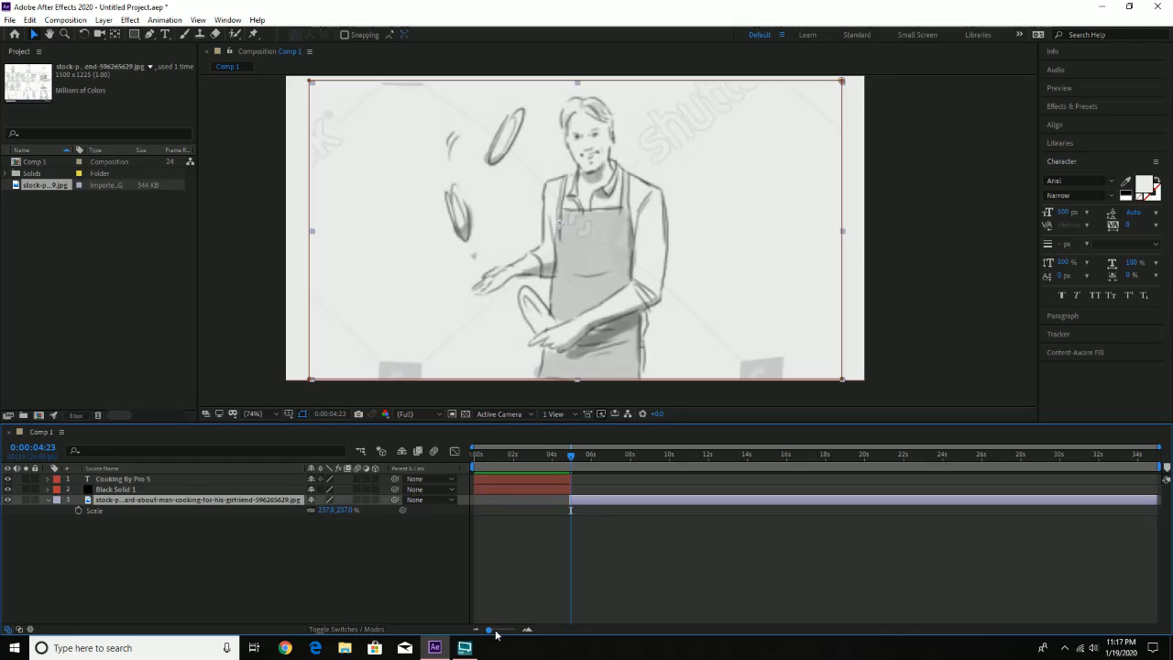
{"action": "left_click_drag", "start_coordinate": [490, 631], "coordinate": [516, 631]}
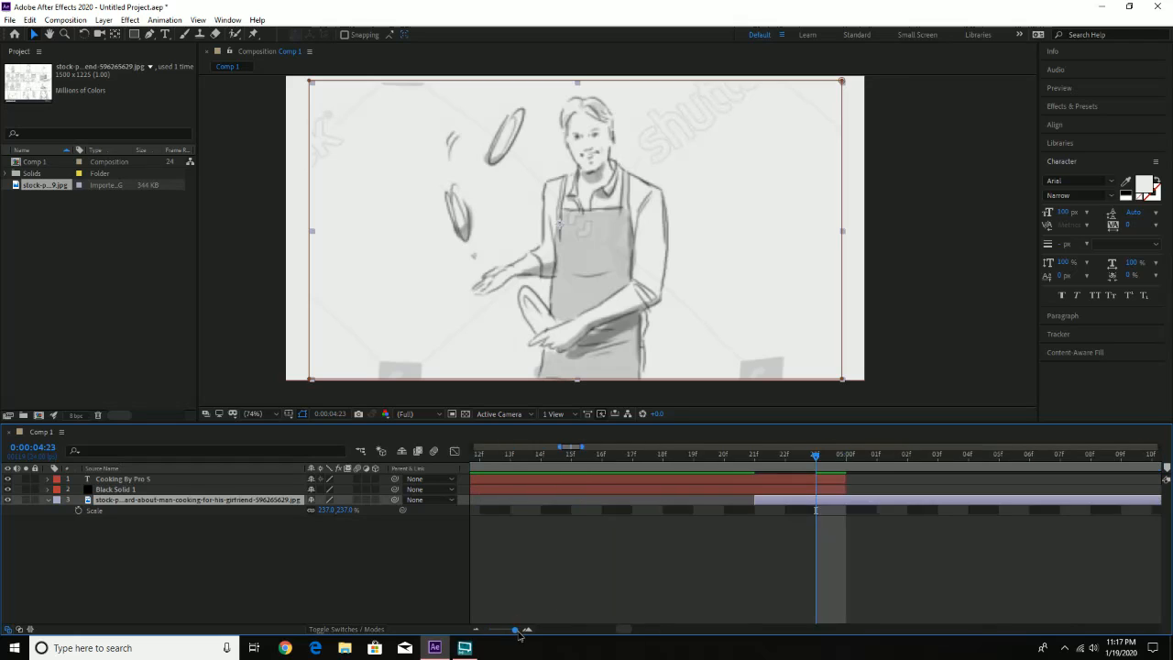
{"action": "left_click_drag", "start_coordinate": [754, 497], "coordinate": [859, 503]}
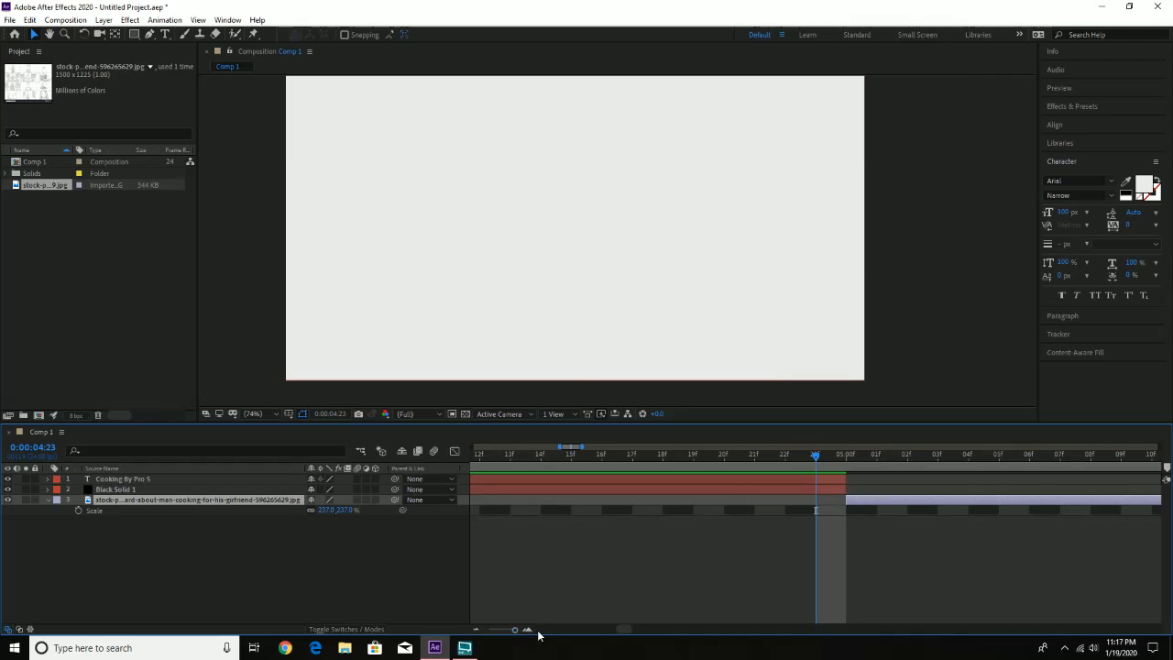
Trim the end of the first storyboard panel's layer to 0:00:07:00
{"action": "left_click_drag", "start_coordinate": [518, 633], "coordinate": [499, 631]}
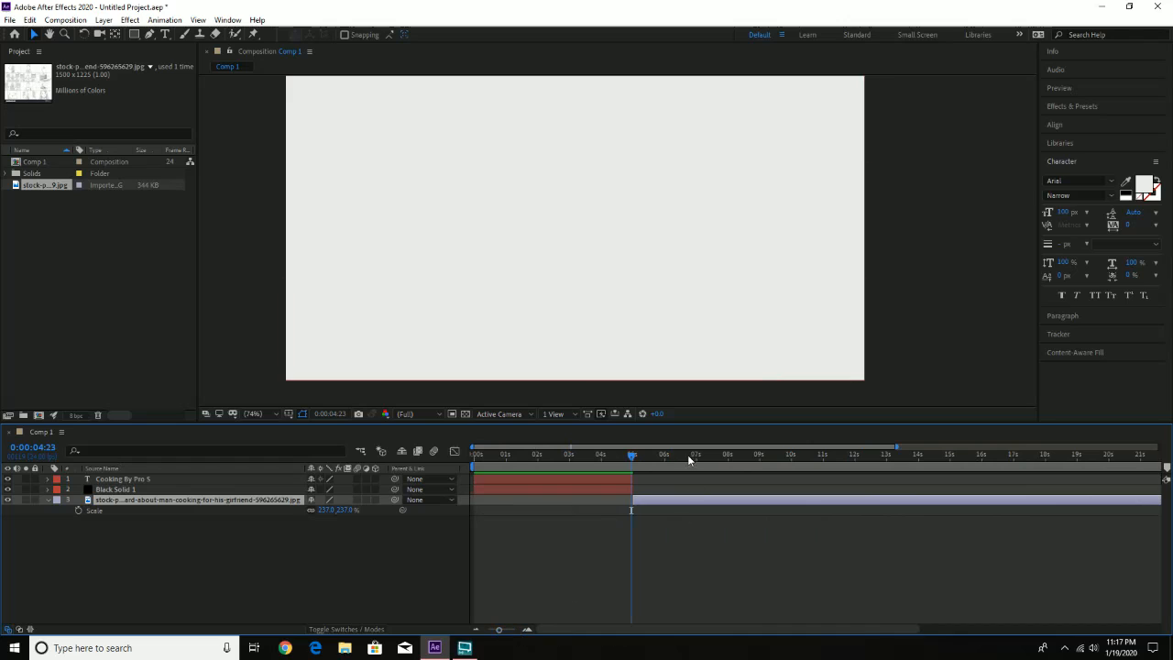
{"action": "mouse_move", "coordinate": [689, 455]}
{"action": "left_mouse_down"}
{"action": "mouse_move", "coordinate": [674, 455]}
{"action": "mouse_move", "coordinate": [798, 455]}
{"action": "mouse_move", "coordinate": [685, 458]}
{"action": "mouse_move", "coordinate": [703, 458]}
{"action": "mouse_move", "coordinate": [697, 488]}
{"action": "left_mouse_up"}
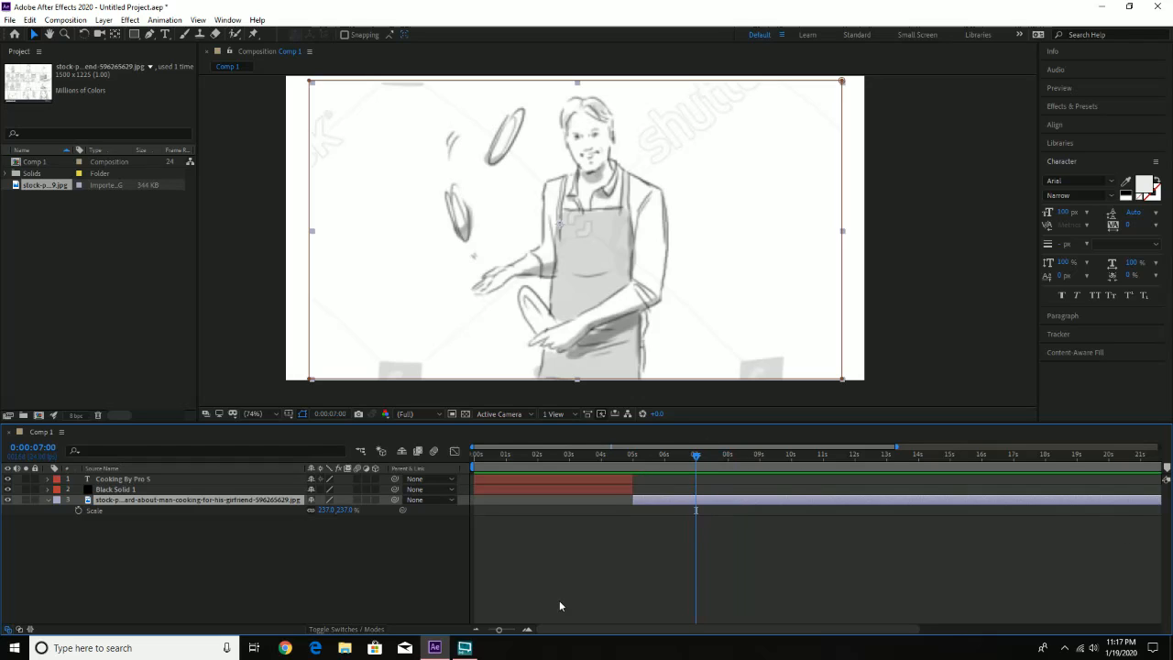
{"action": "left_click_drag", "start_coordinate": [500, 630], "coordinate": [486, 632]}
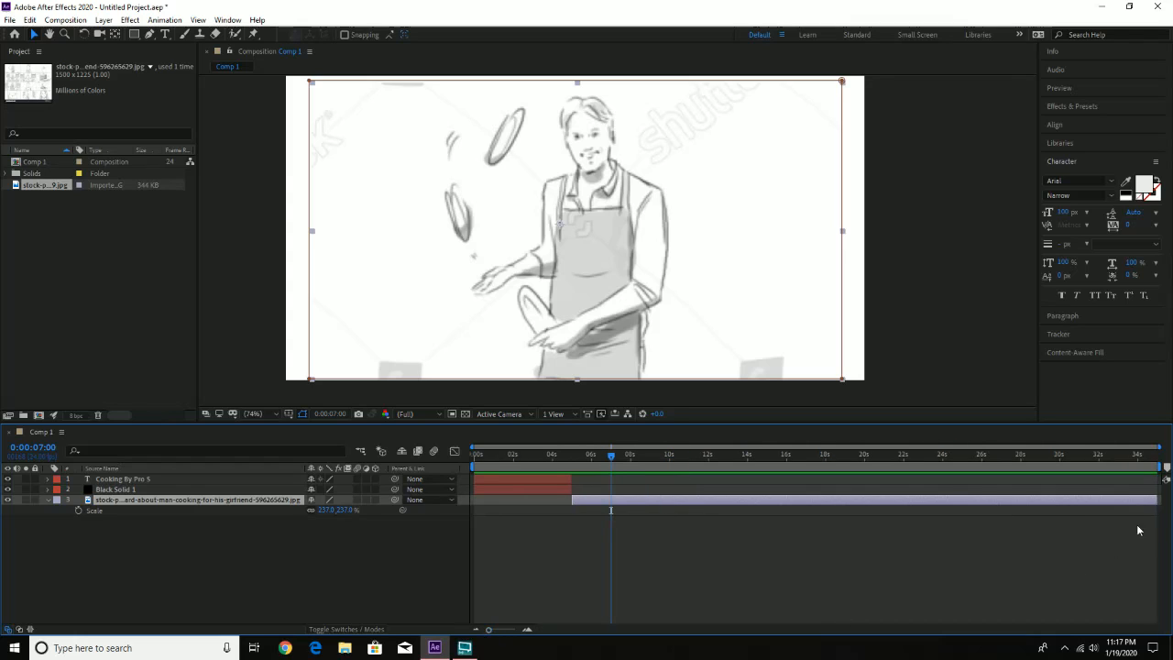
{"action": "left_click_drag", "start_coordinate": [1158, 500], "coordinate": [612, 511]}
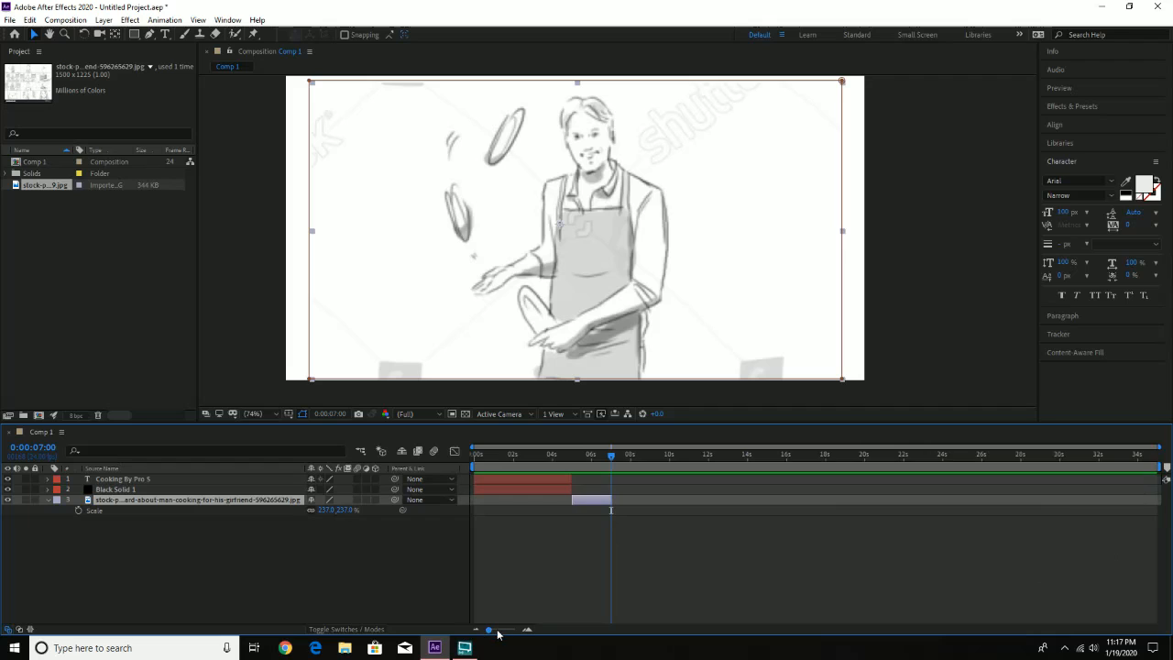
{"action": "left_click_drag", "start_coordinate": [498, 633], "coordinate": [523, 632]}
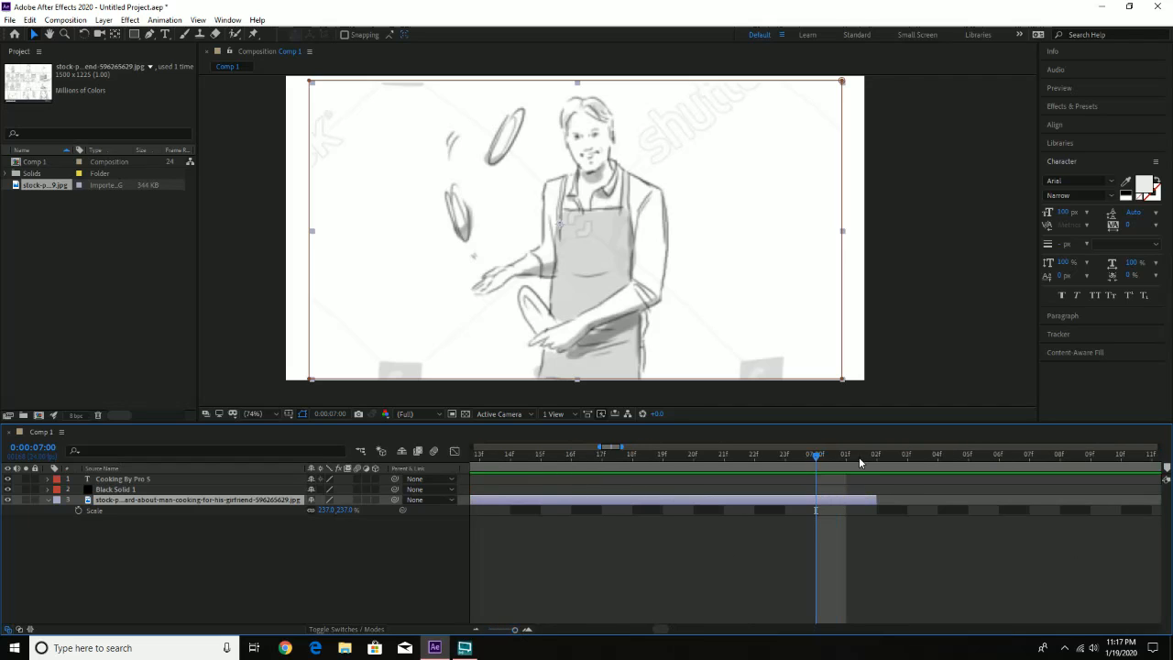
{"action": "left_click_drag", "start_coordinate": [857, 497], "coordinate": [820, 499]}
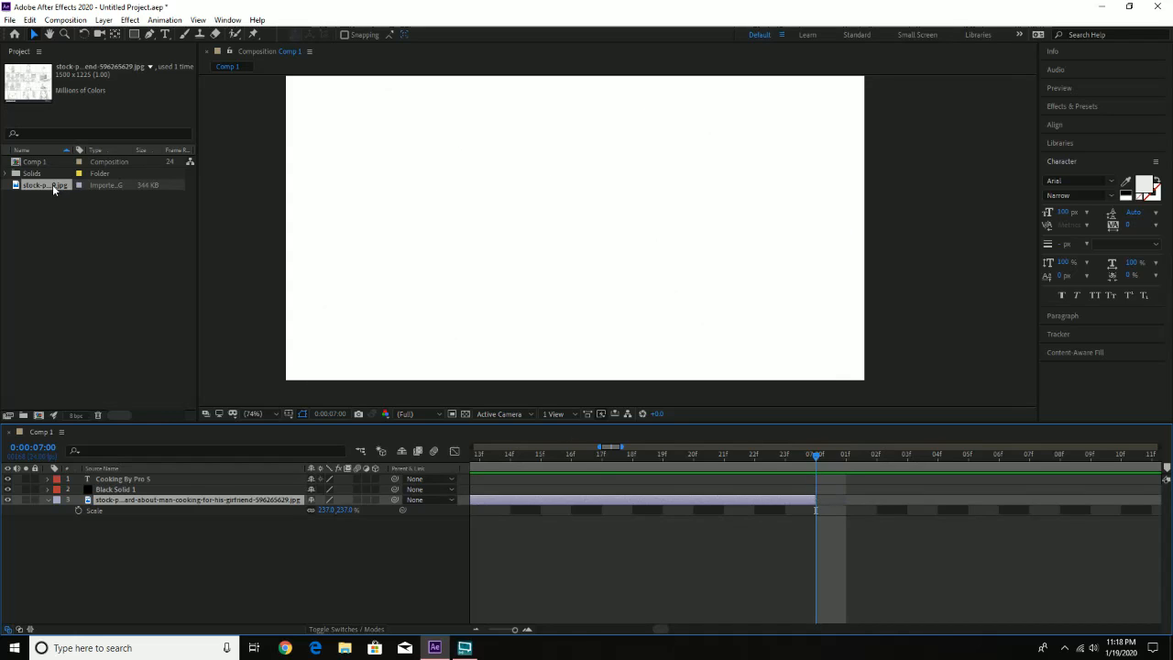
Add the storyboard image again as the bottom layer, reposition it, and isolate its second panel with a rectangular mask
{"action": "left_click_drag", "start_coordinate": [52, 185], "coordinate": [57, 523]}
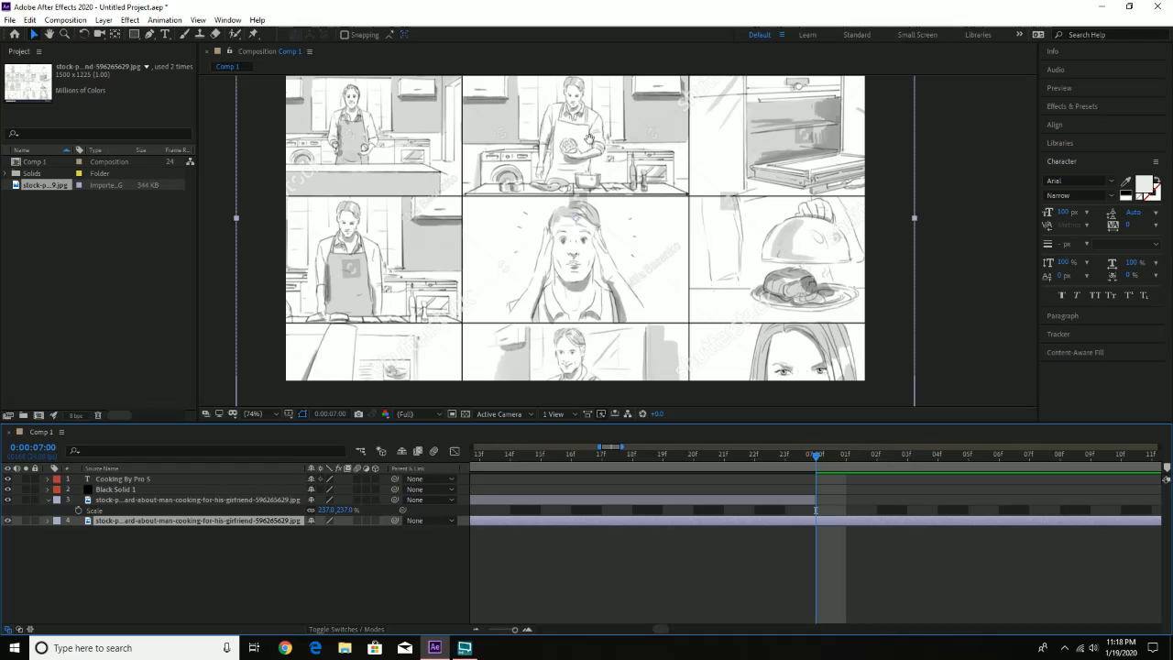
{"action": "left_click_drag", "start_coordinate": [592, 174], "coordinate": [600, 344]}
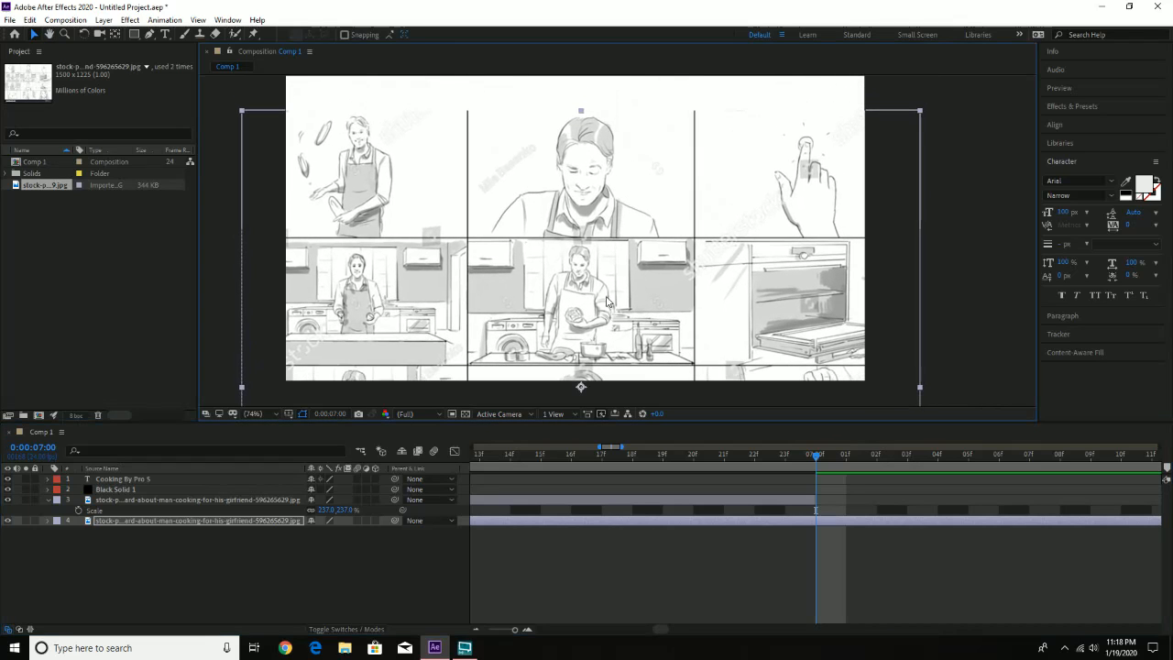
{"action": "left_click", "coordinate": [135, 34]}
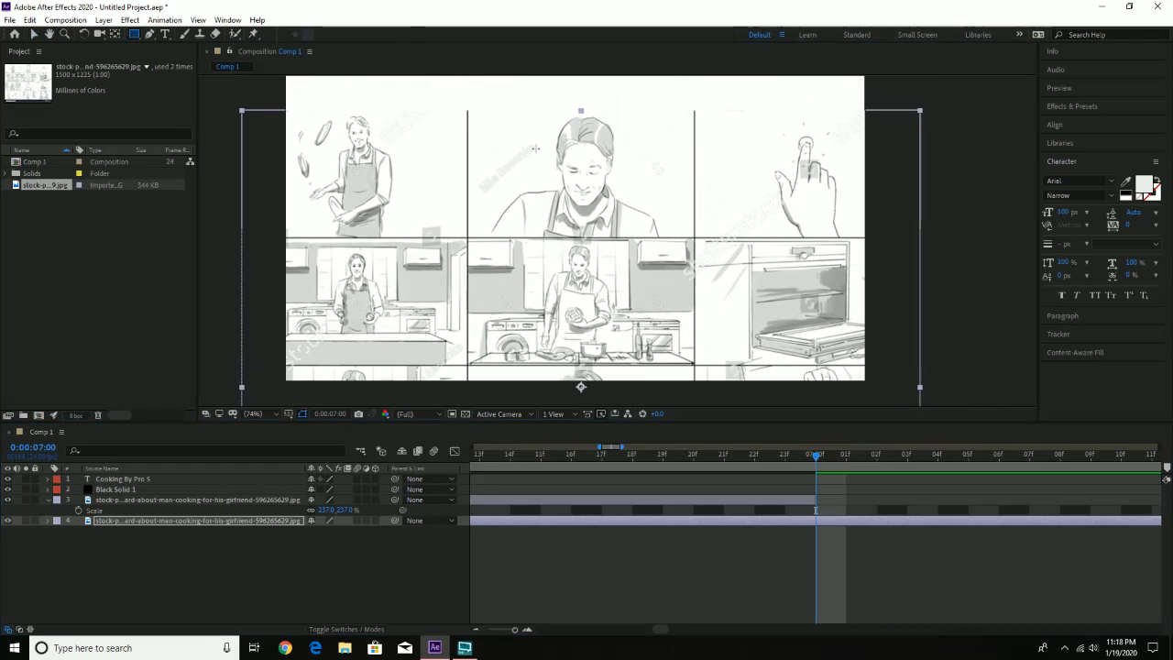
{"action": "mouse_move", "coordinate": [467, 107]}
{"action": "left_mouse_down"}
{"action": "mouse_move", "coordinate": [663, 265]}
{"action": "mouse_move", "coordinate": [675, 236]}
{"action": "mouse_move", "coordinate": [692, 235]}
{"action": "left_mouse_up"}
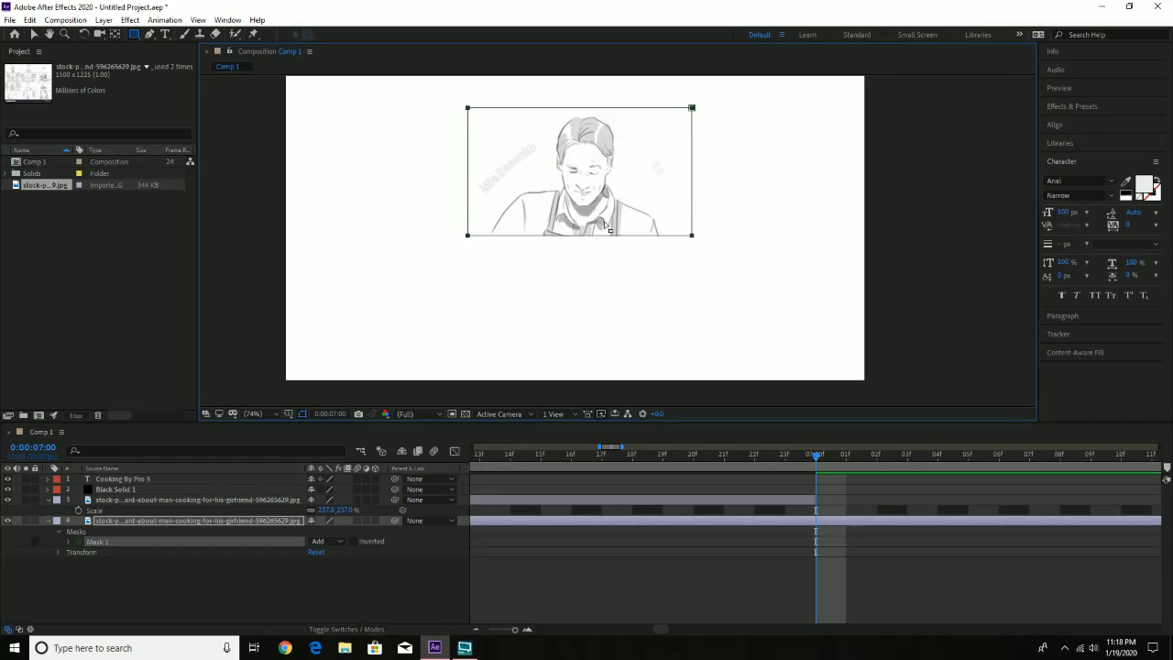
{"action": "key", "text": "Delete"}
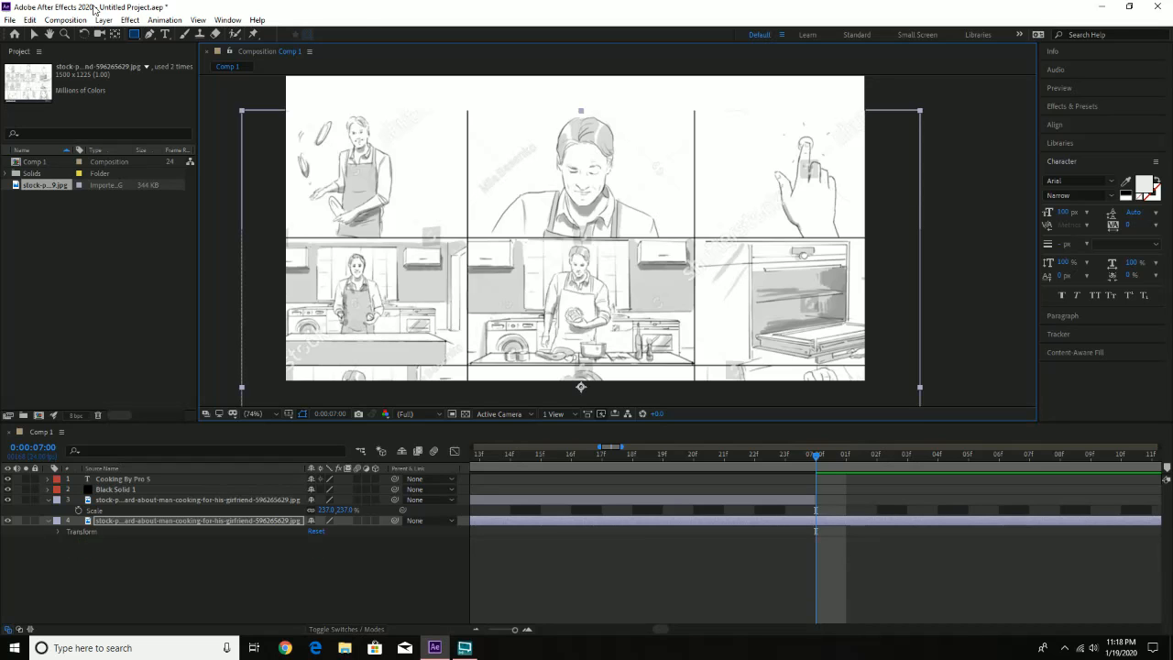
{"action": "left_click", "coordinate": [29, 19]}
{"action": "left_click", "coordinate": [60, 51]}
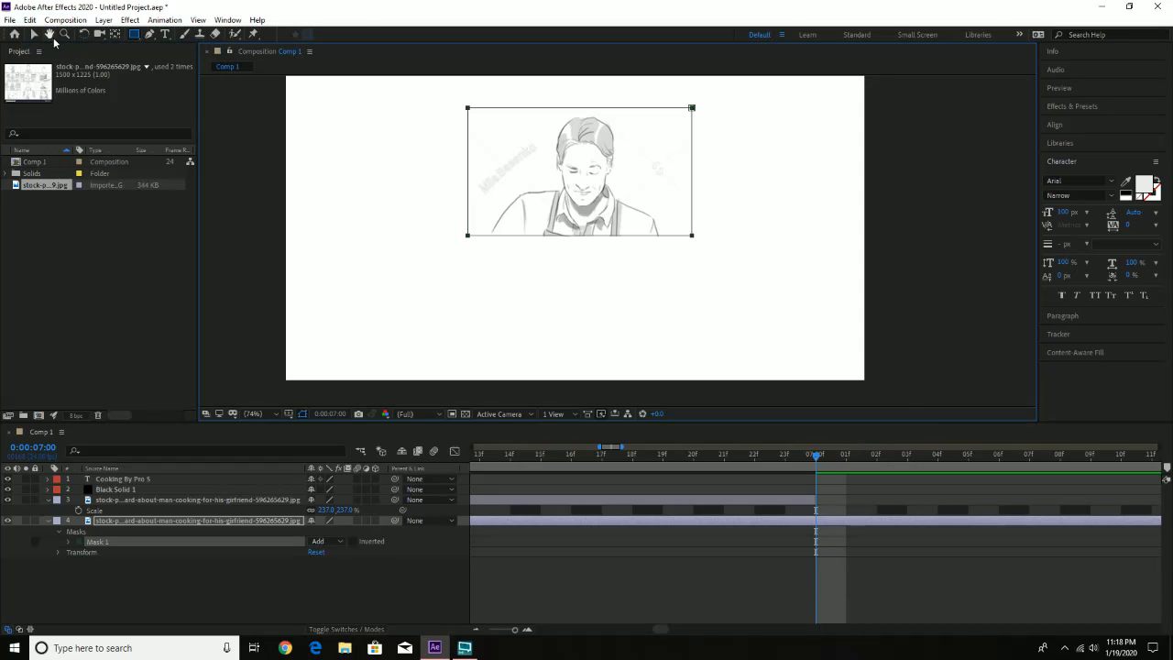
Move the anchor point of the new masked layer to the centre of the second panel
{"action": "left_click", "coordinate": [116, 34]}
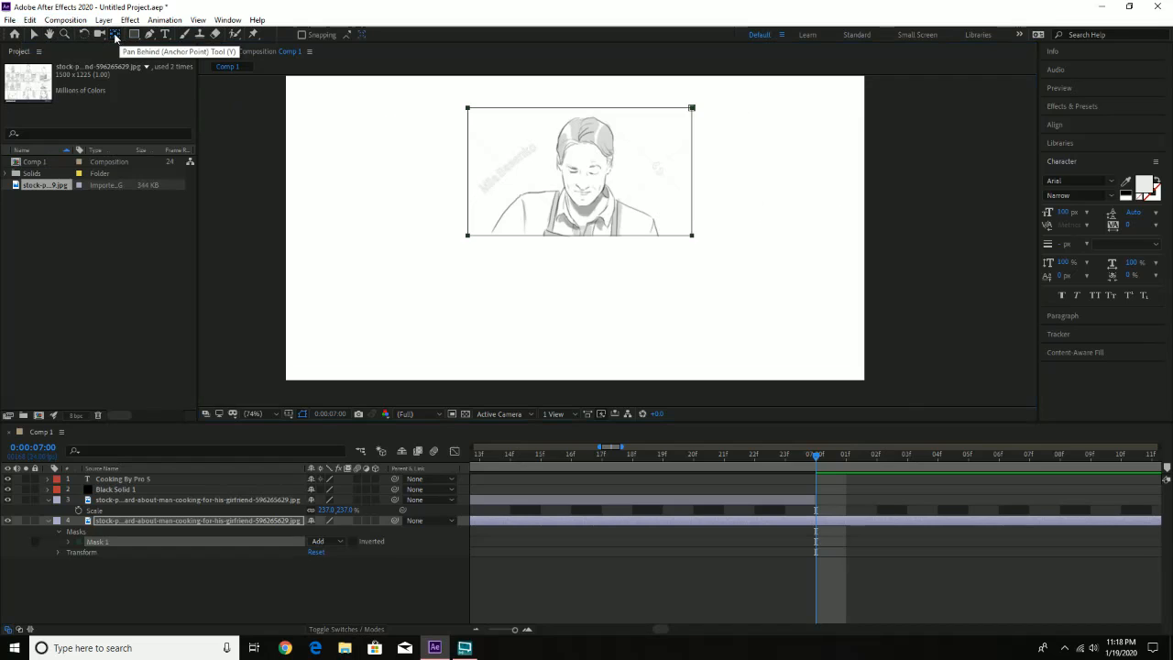
{"action": "left_click", "coordinate": [642, 206]}
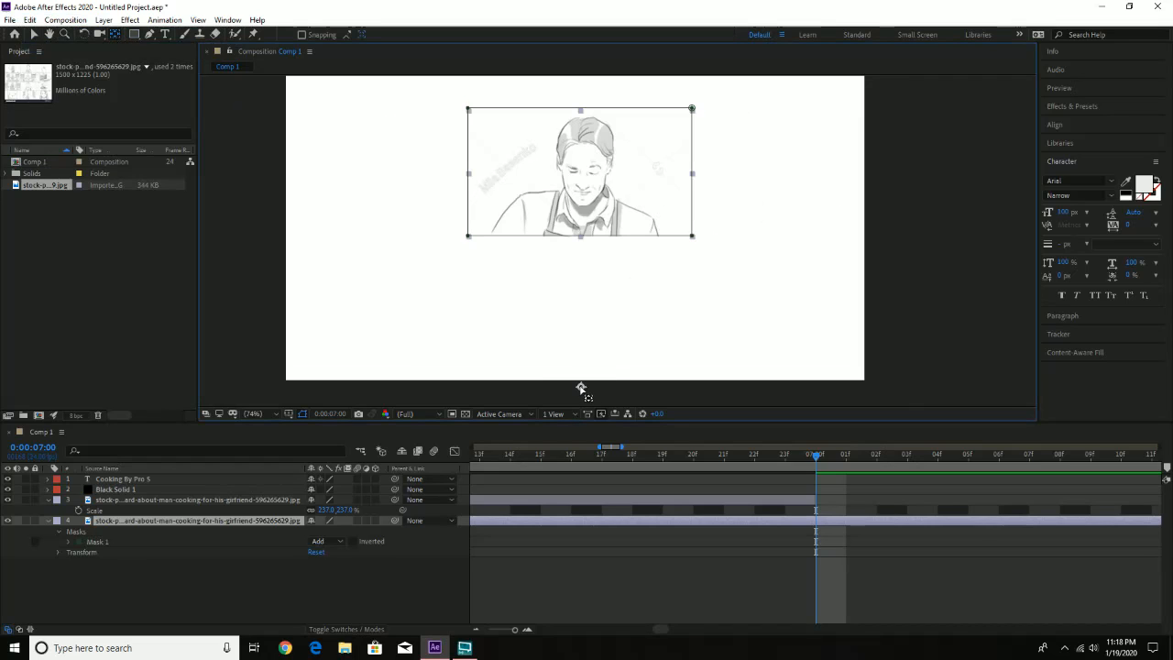
{"action": "left_click_drag", "start_coordinate": [580, 389], "coordinate": [577, 178]}
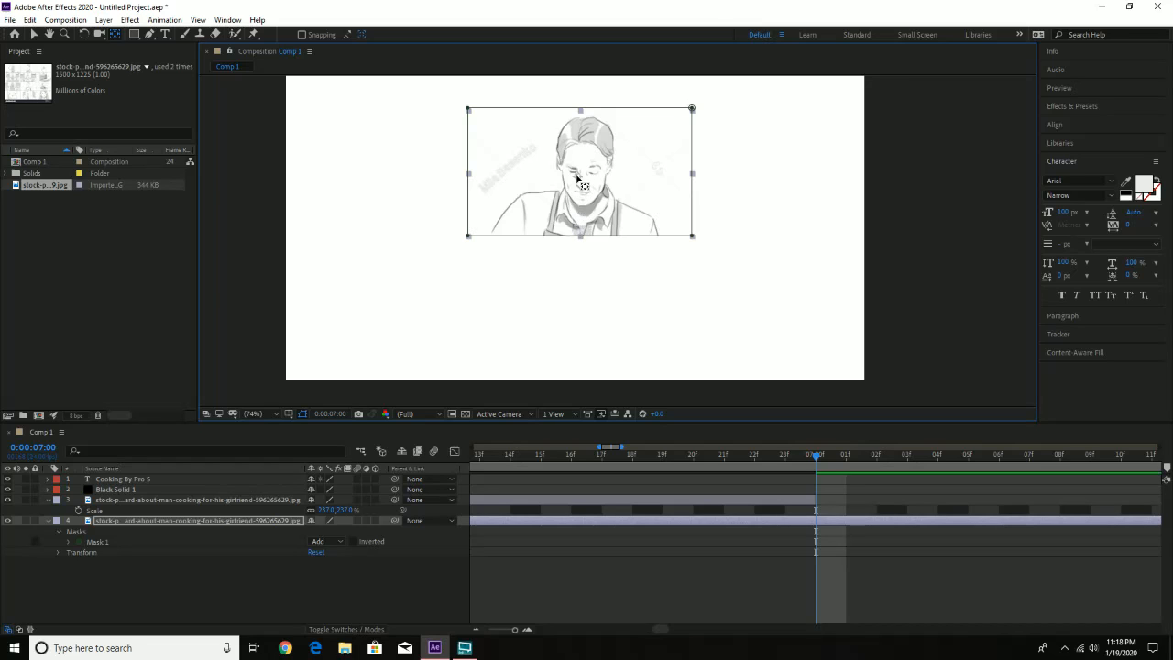
Scale the second panel's layer to 240%, move it so the panel nearly fills the frame, and deselect it
{"action": "key", "text": "s"}
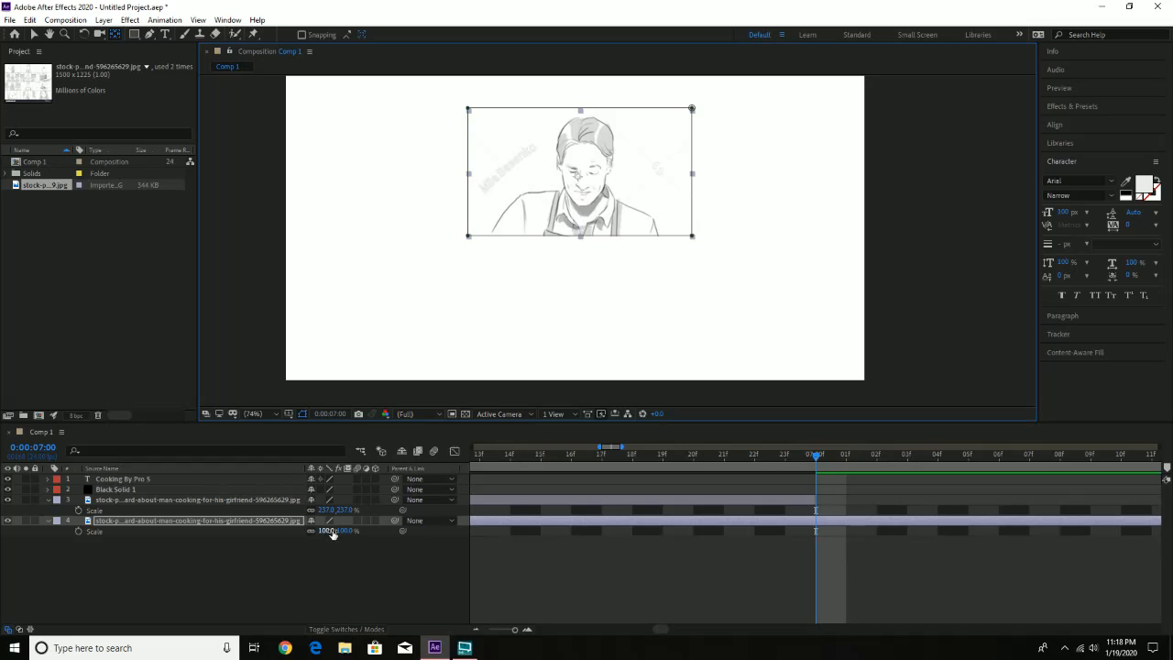
{"action": "left_click_drag", "start_coordinate": [343, 532], "coordinate": [436, 538]}
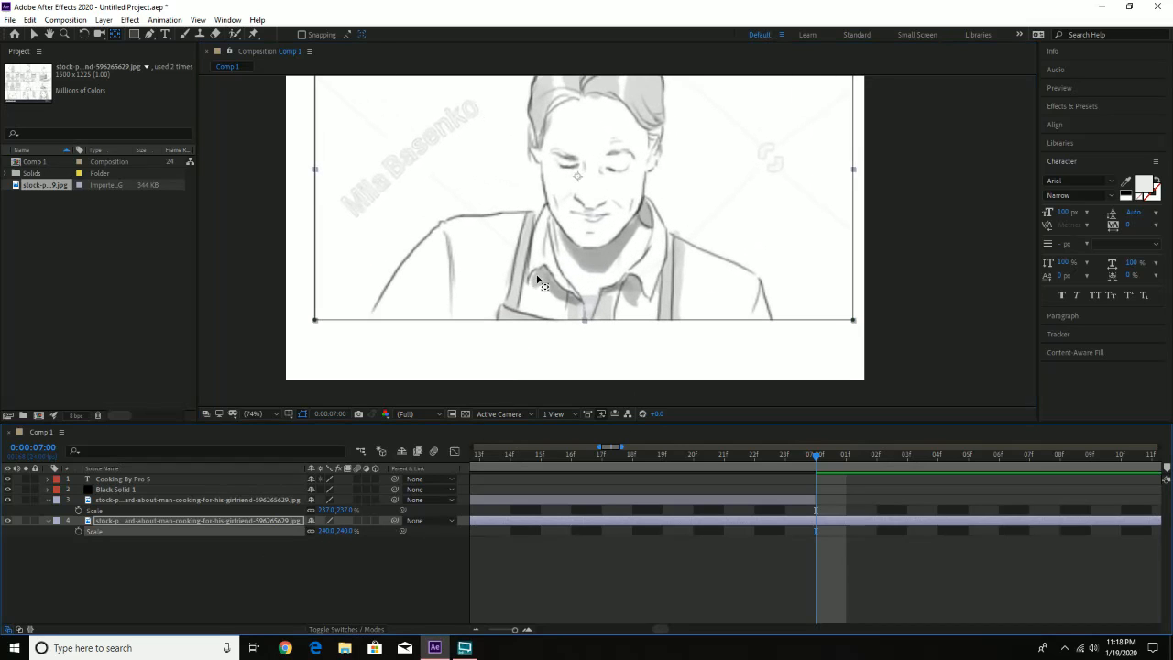
{"action": "key", "text": "space"}
{"action": "left_click_drag", "start_coordinate": [605, 280], "coordinate": [562, 272]}
{"action": "key", "text": "y"}
{"action": "key", "text": "ctrl+z"}
{"action": "left_click", "coordinate": [35, 35]}
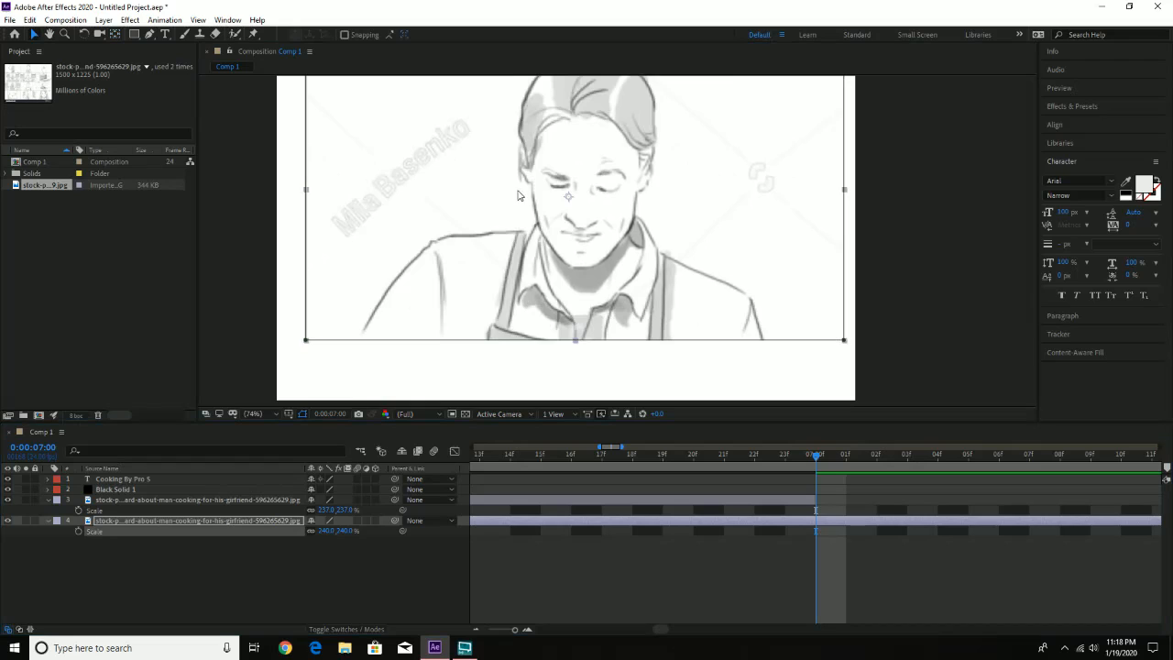
{"action": "left_click_drag", "start_coordinate": [524, 197], "coordinate": [512, 244]}
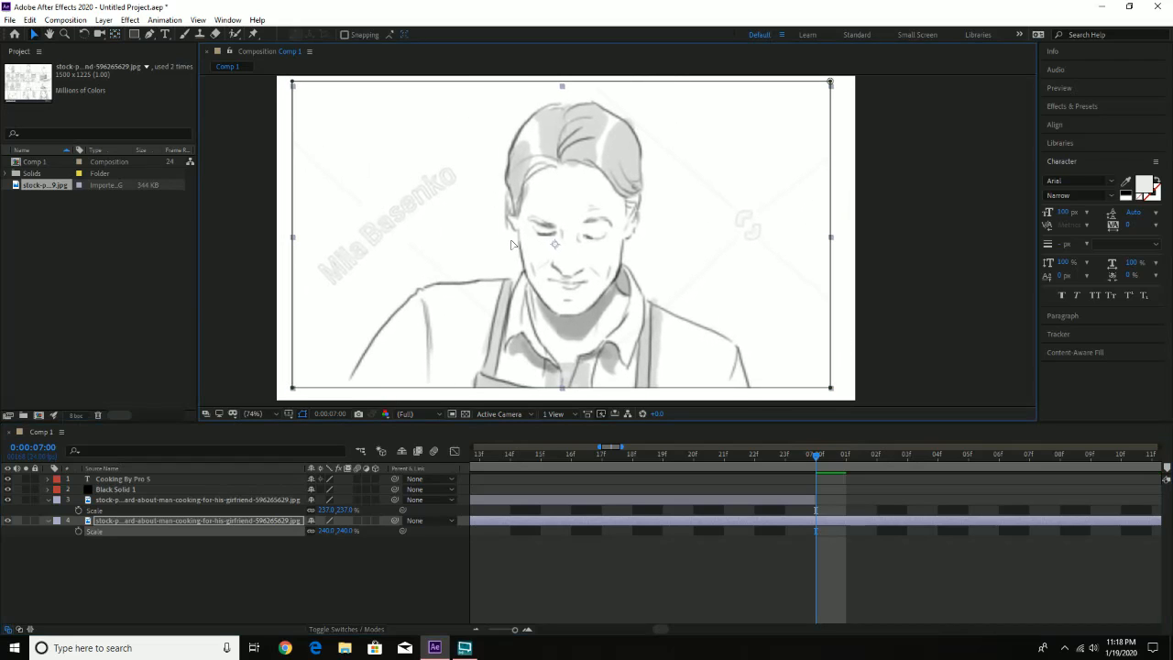
{"action": "left_click", "coordinate": [256, 284]}
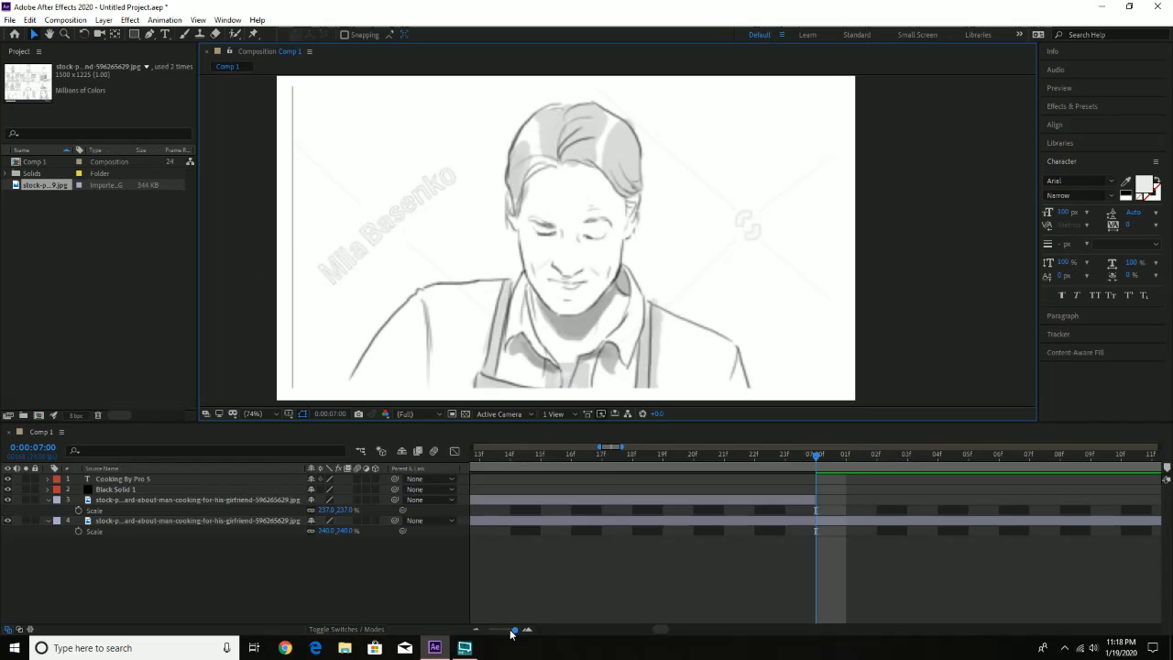
Trim the second panel's layer so it starts at 0:00:07:00 and ends at 0:00:09:00
{"action": "left_click_drag", "start_coordinate": [511, 632], "coordinate": [486, 632]}
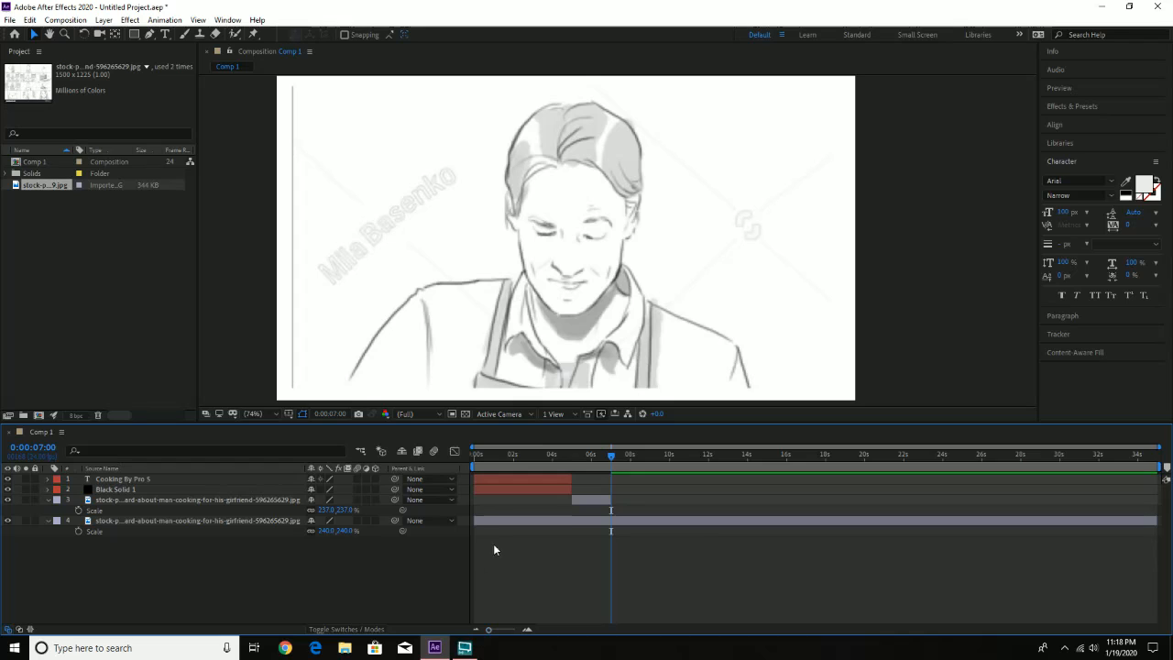
{"action": "left_click_drag", "start_coordinate": [474, 521], "coordinate": [608, 536]}
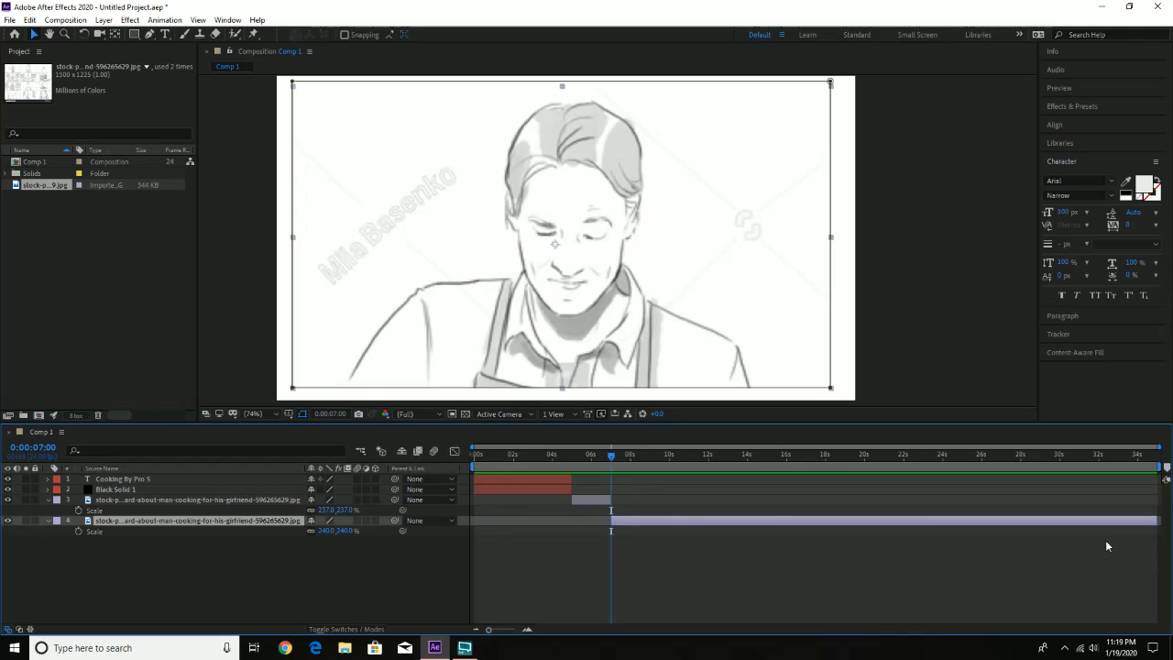
{"action": "left_click_drag", "start_coordinate": [1158, 520], "coordinate": [670, 521]}
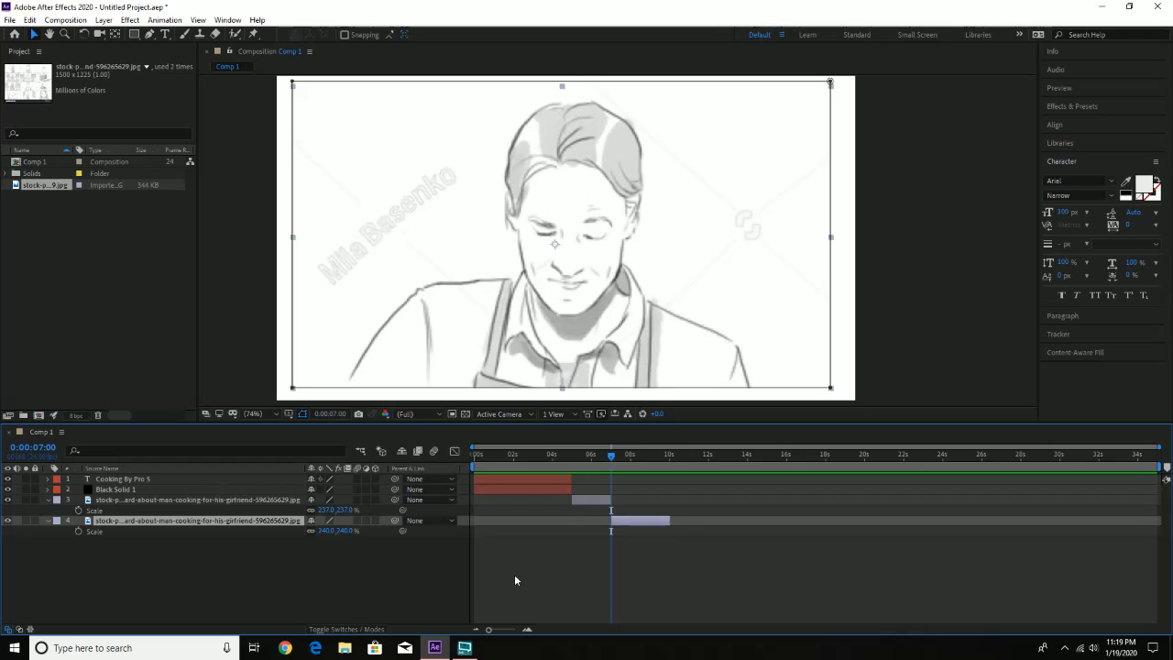
{"action": "left_click_drag", "start_coordinate": [487, 633], "coordinate": [510, 636]}
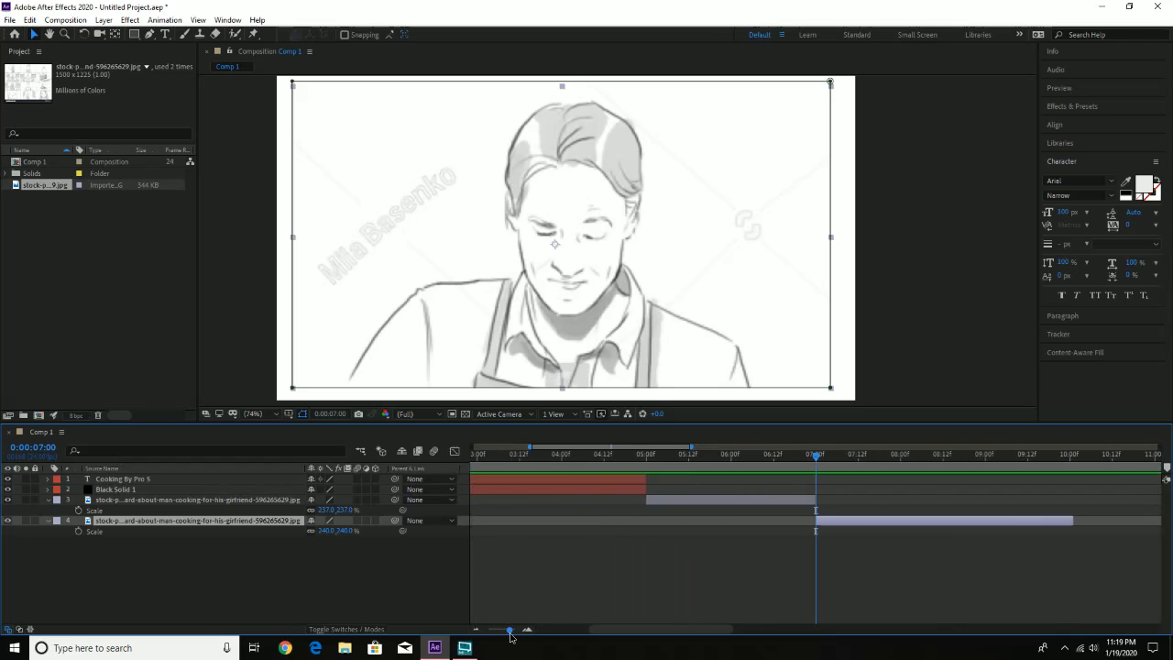
{"action": "left_click_drag", "start_coordinate": [620, 629], "coordinate": [649, 629]}
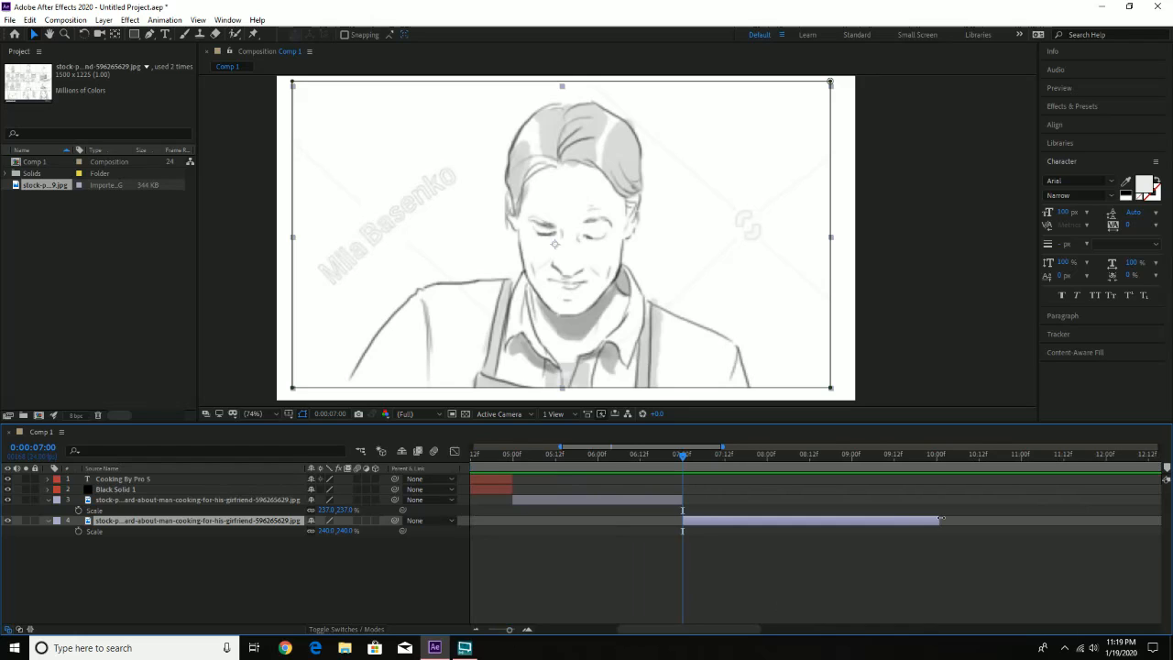
{"action": "left_click_drag", "start_coordinate": [943, 520], "coordinate": [859, 521]}
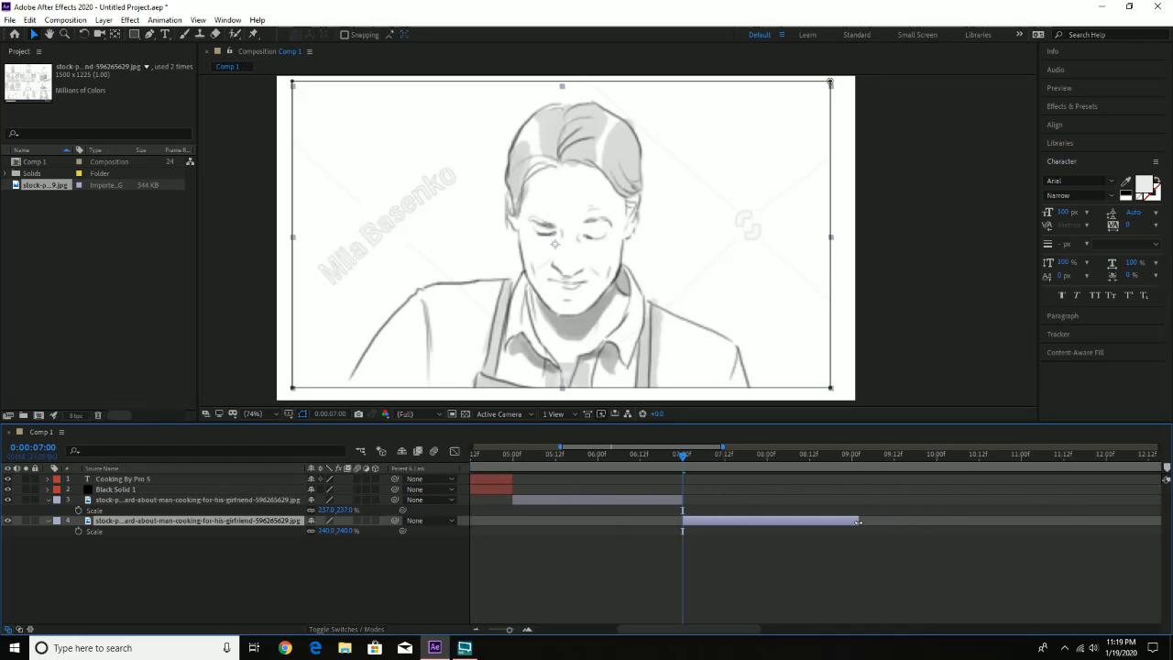
{"action": "left_click", "coordinate": [855, 455]}
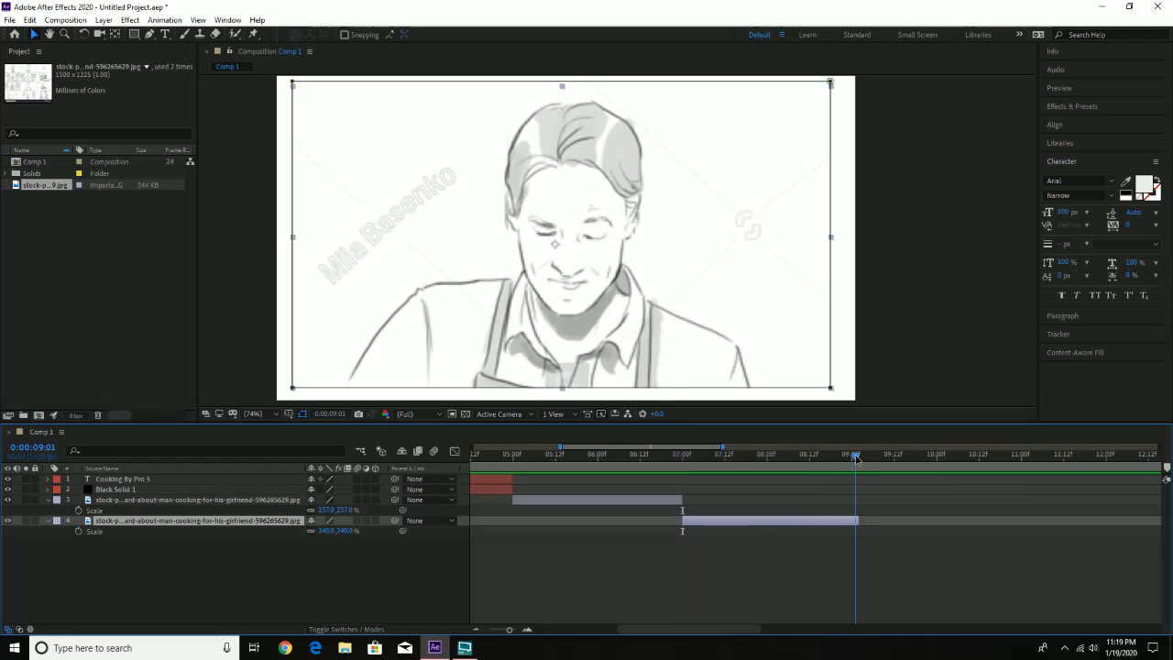
{"action": "left_click_drag", "start_coordinate": [855, 455], "coordinate": [852, 456]}
{"action": "left_click_drag", "start_coordinate": [857, 521], "coordinate": [851, 521]}
Check the cut between the first and second panels around 0:00:07:00
{"action": "left_click", "coordinate": [681, 456]}
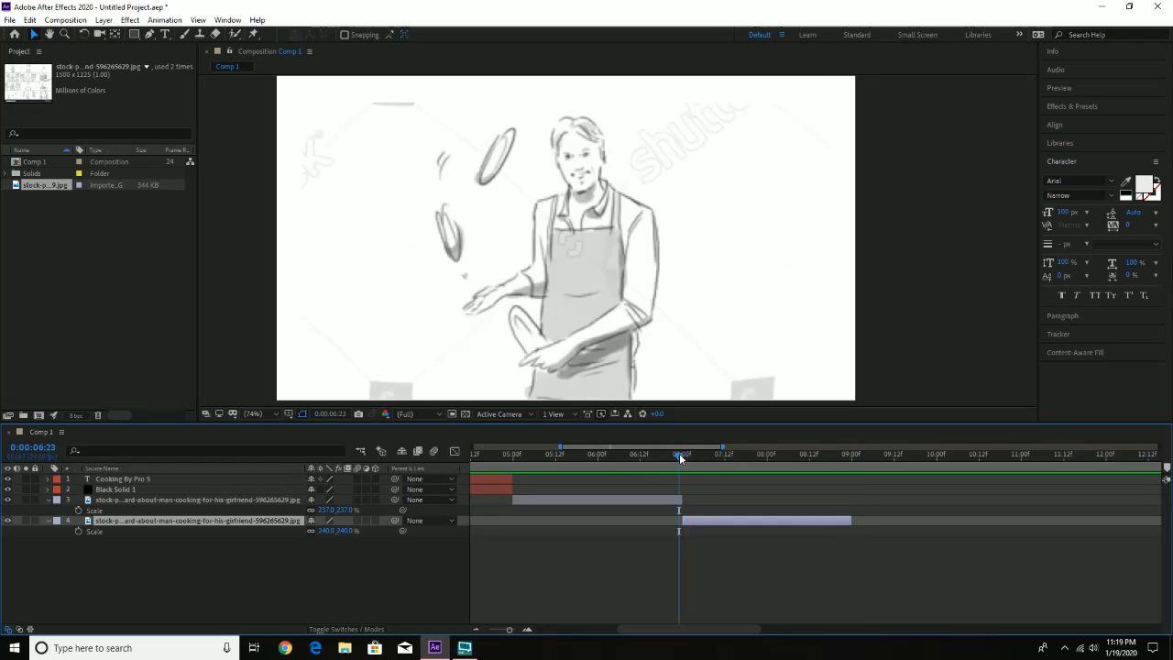
{"action": "left_click_drag", "start_coordinate": [509, 629], "coordinate": [514, 629]}
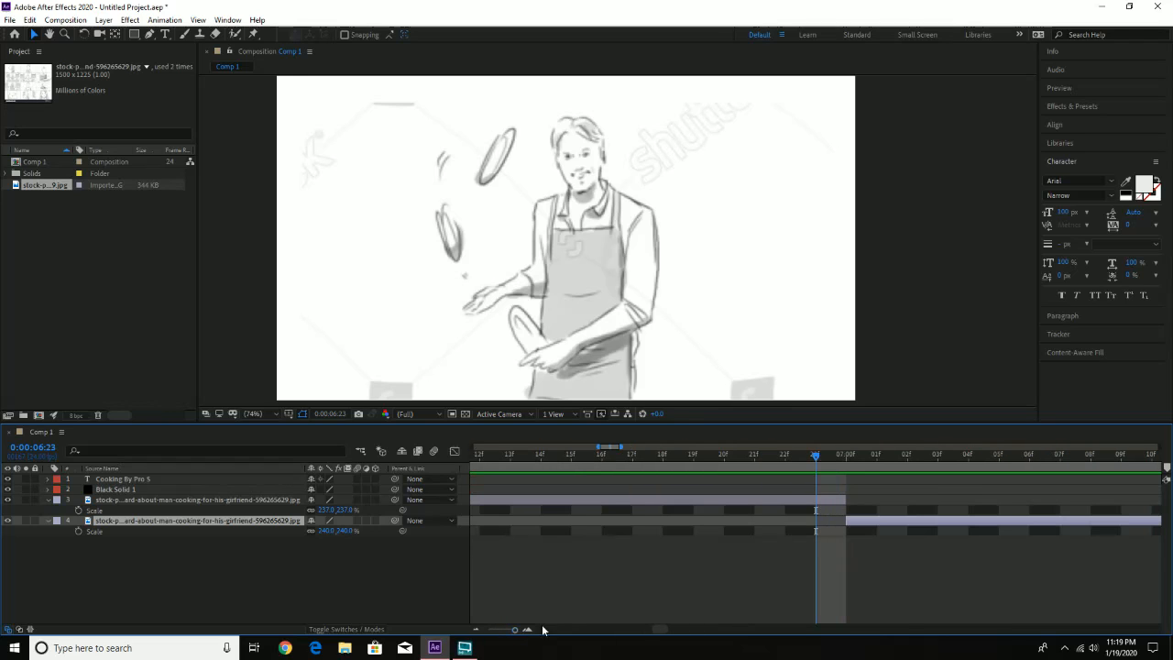
{"action": "left_click", "coordinate": [849, 458]}
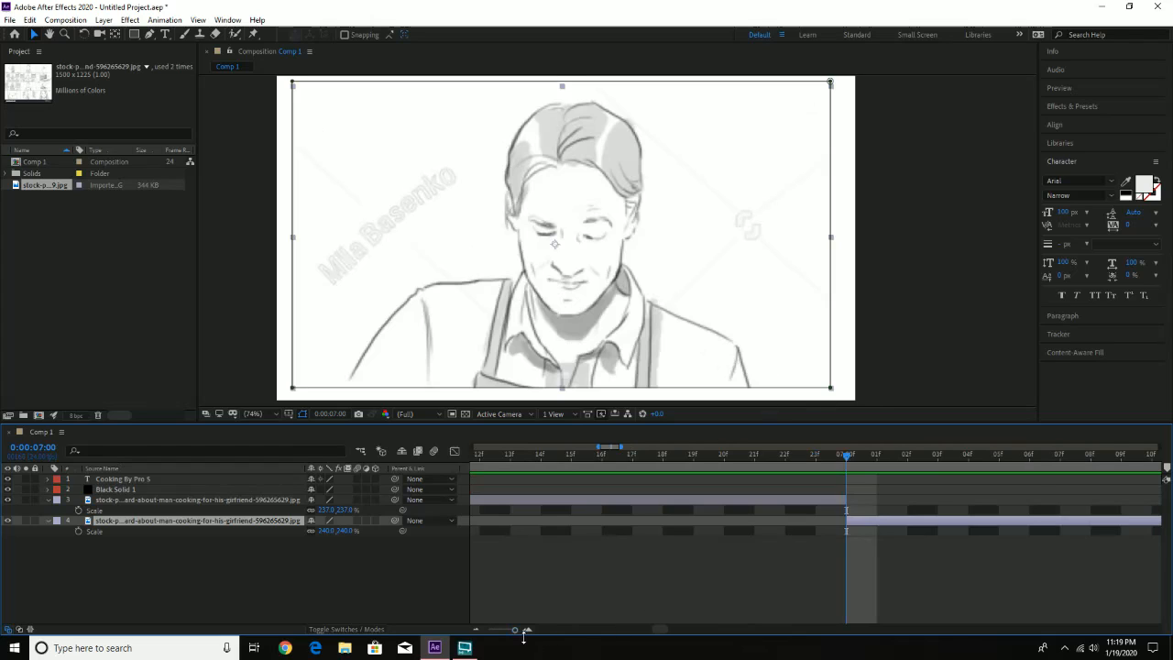
{"action": "left_click_drag", "start_coordinate": [514, 631], "coordinate": [510, 631]}
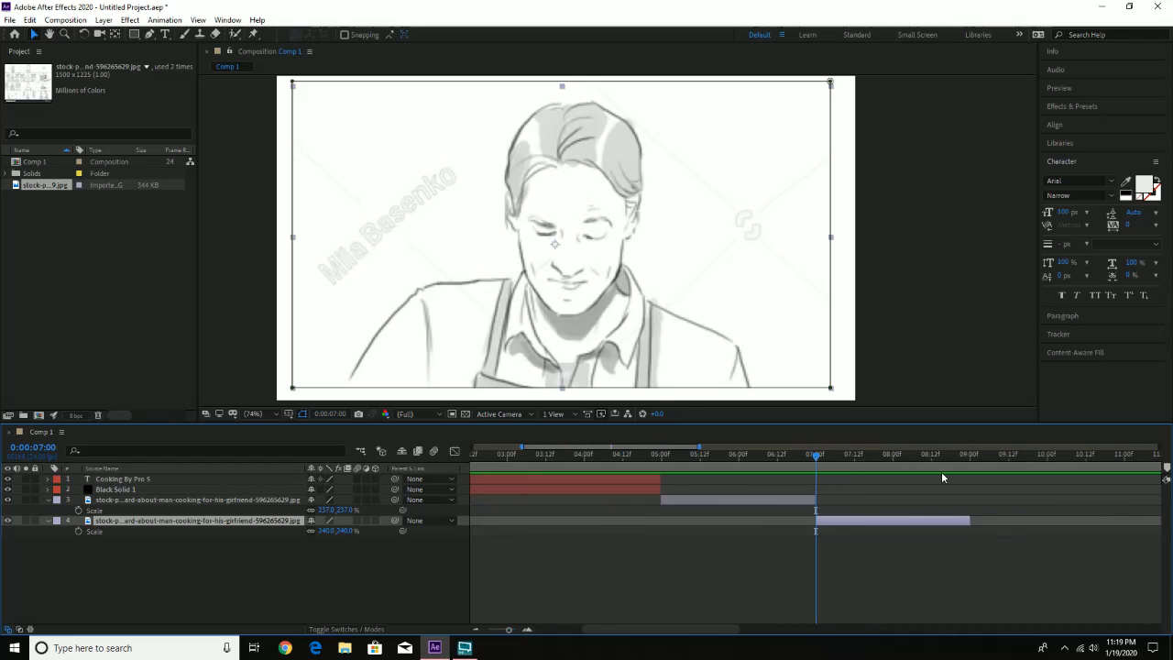
With the playhead at 0:00:09:00, add the storyboard image again as the bottom layer and collapse the two trimmed panel layers' Scale properties
{"action": "left_click", "coordinate": [974, 456]}
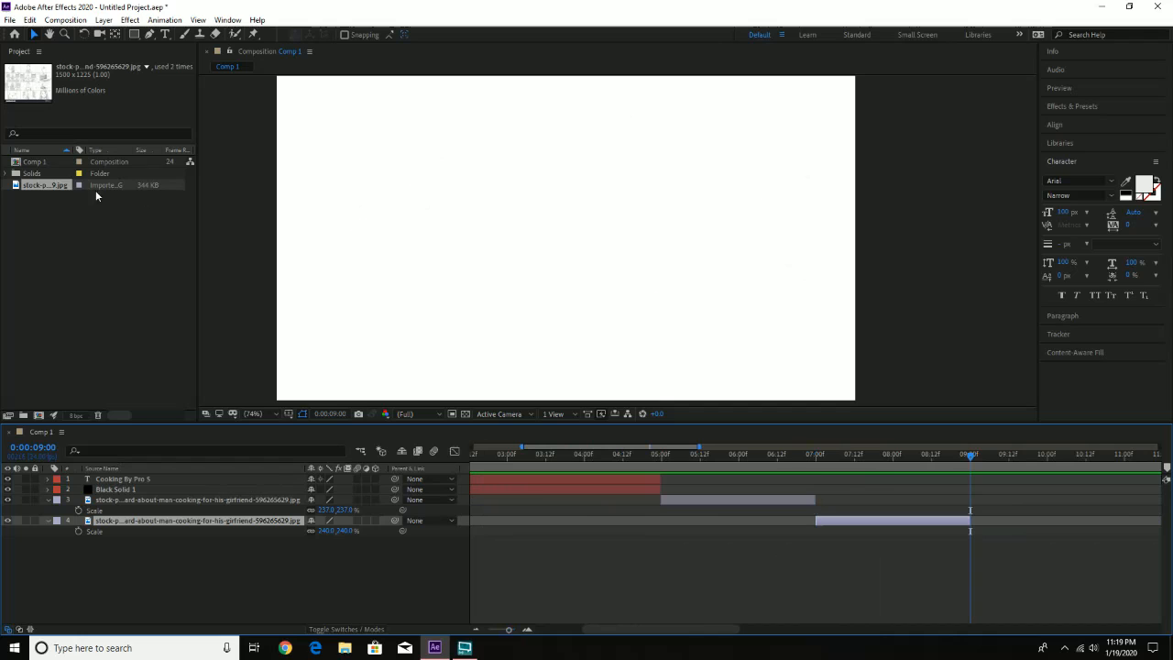
{"action": "left_click_drag", "start_coordinate": [53, 189], "coordinate": [96, 568]}
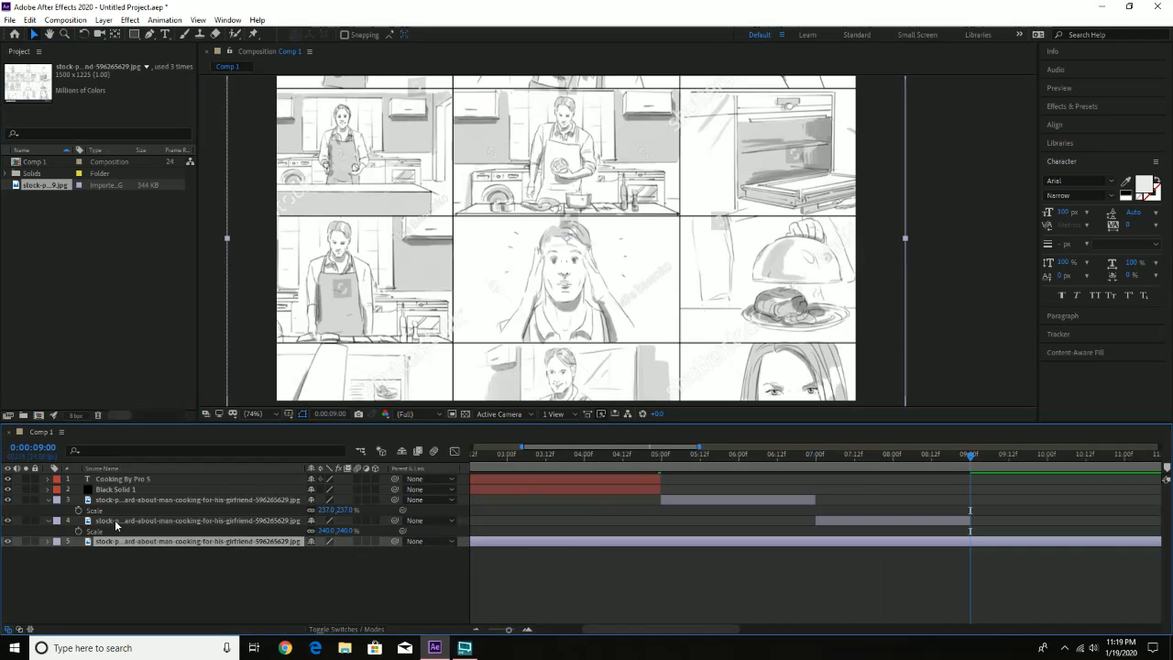
{"action": "left_click", "coordinate": [117, 520]}
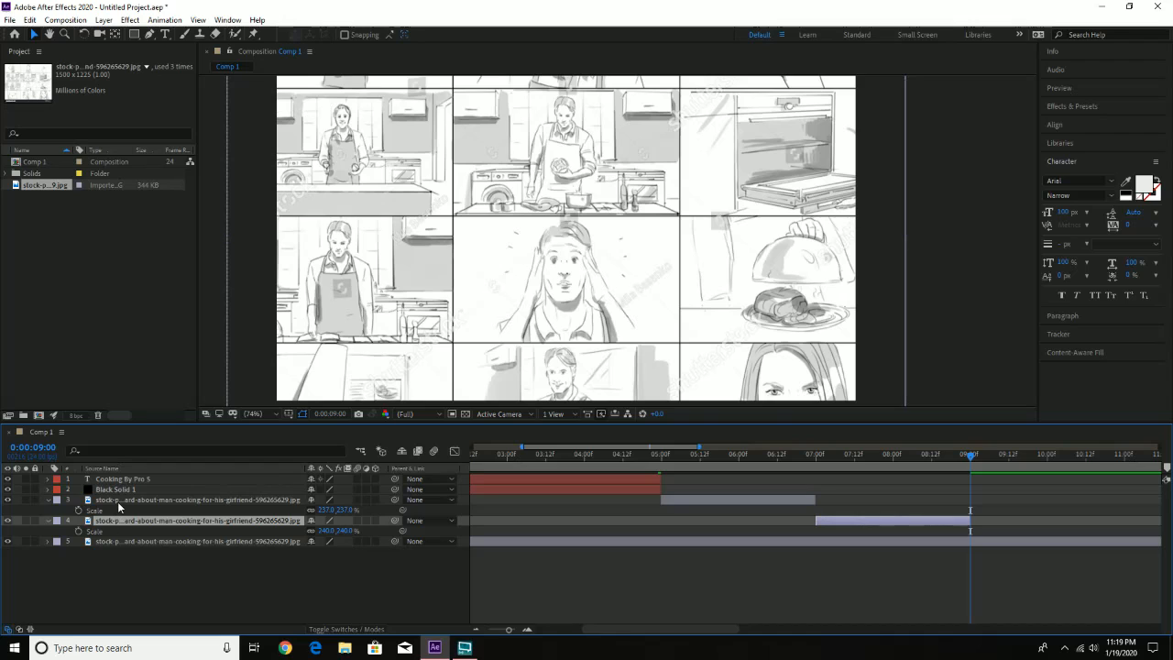
{"action": "left_click", "coordinate": [117, 501], "text": "shift"}
{"action": "key", "text": "s"}
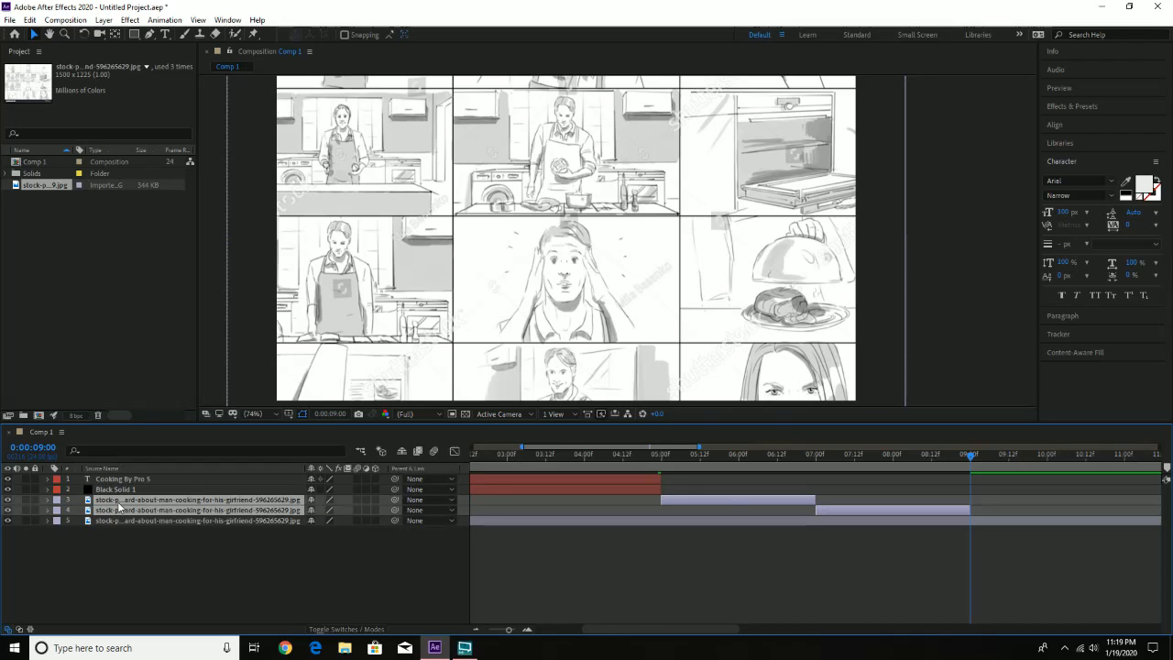
Move the newly added bottom storyboard layer until the pointing-finger panel is in frame, and draw a rectangular mask around that panel
{"action": "left_click", "coordinate": [235, 520]}
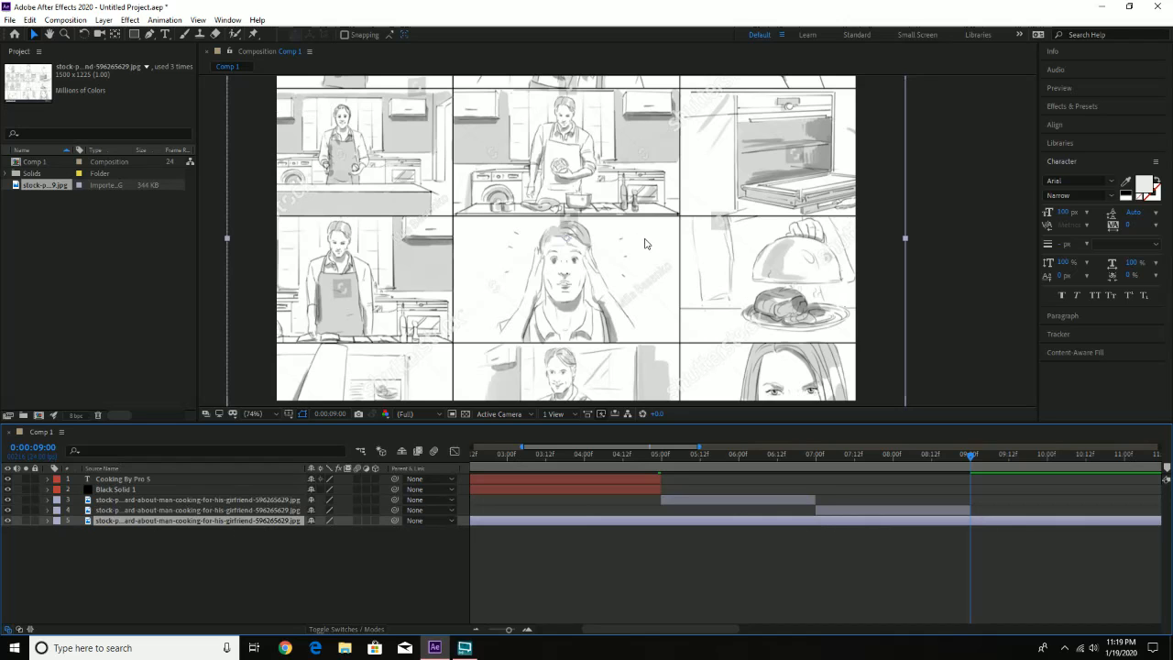
{"action": "left_click_drag", "start_coordinate": [650, 226], "coordinate": [643, 334]}
{"action": "left_click_drag", "start_coordinate": [739, 218], "coordinate": [573, 285]}
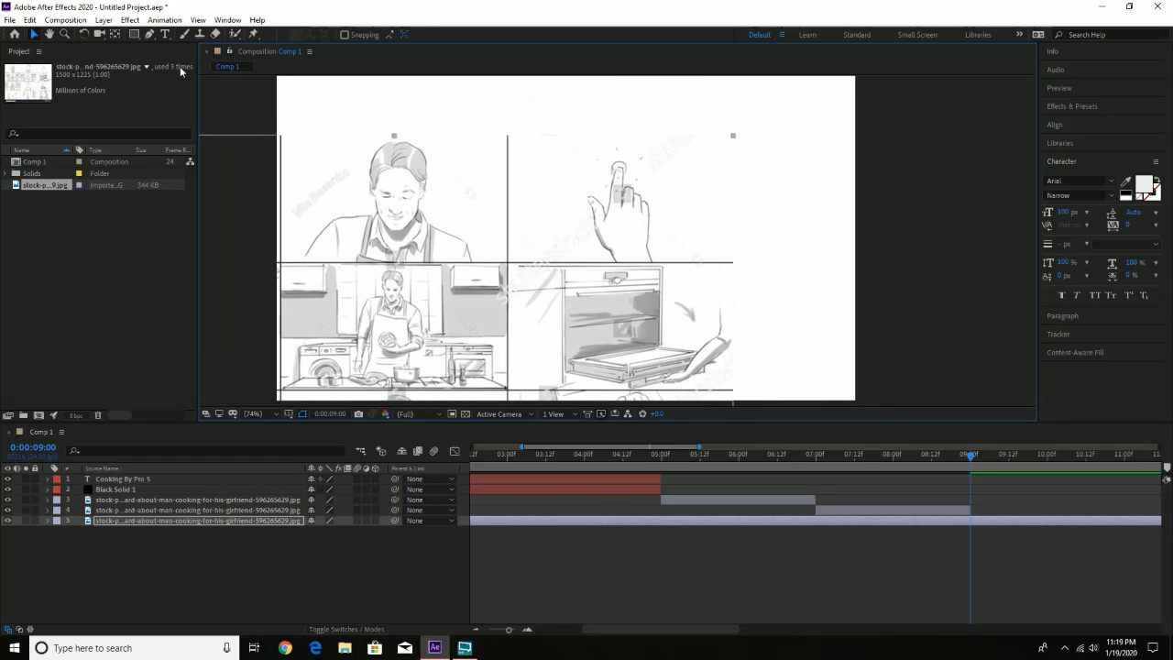
{"action": "left_click", "coordinate": [134, 34]}
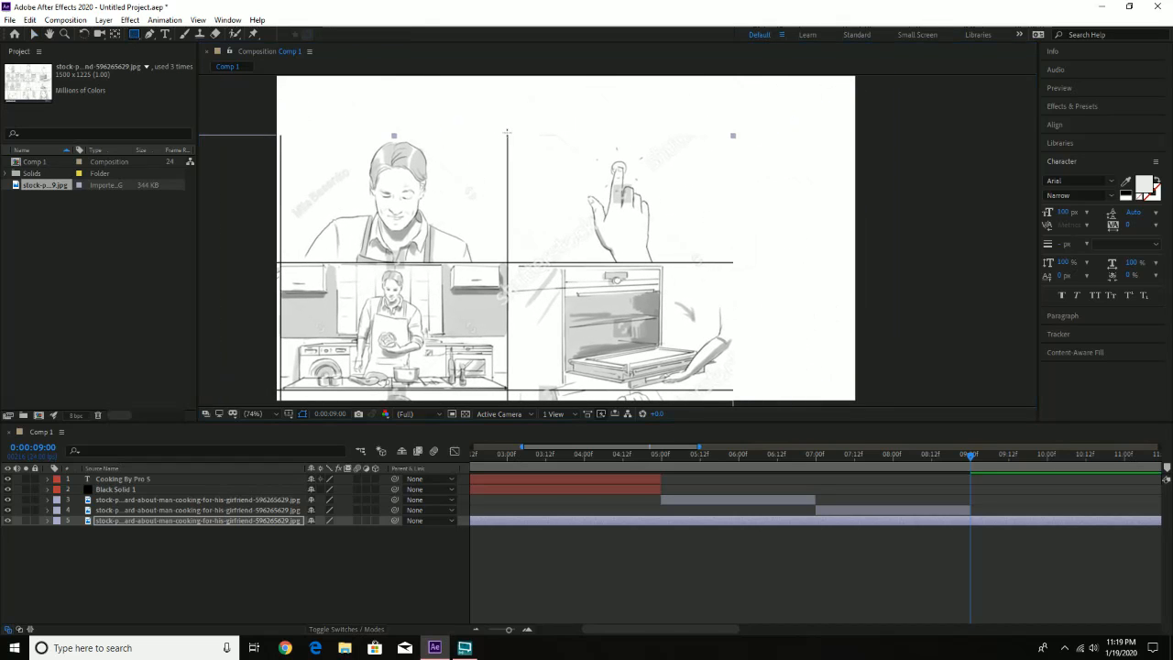
{"action": "left_click_drag", "start_coordinate": [507, 133], "coordinate": [744, 260]}
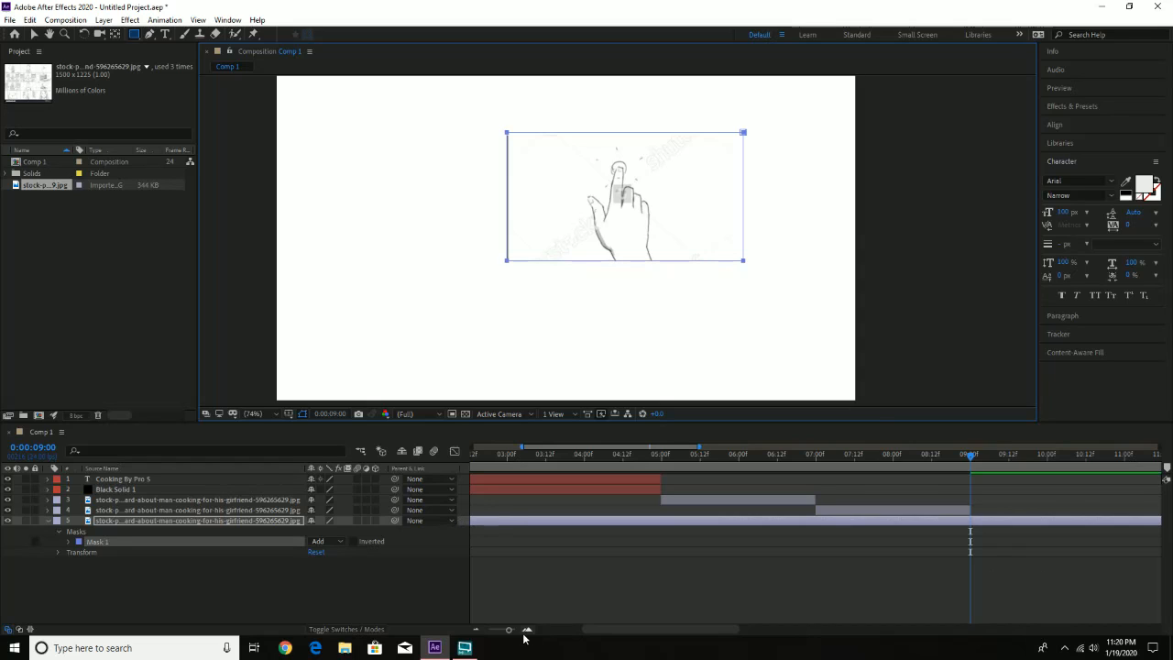
Trim the pointing-finger panel's layer so it starts at 0:00:09:00 and ends at 0:00:11:00
{"action": "left_click_drag", "start_coordinate": [509, 630], "coordinate": [488, 632]}
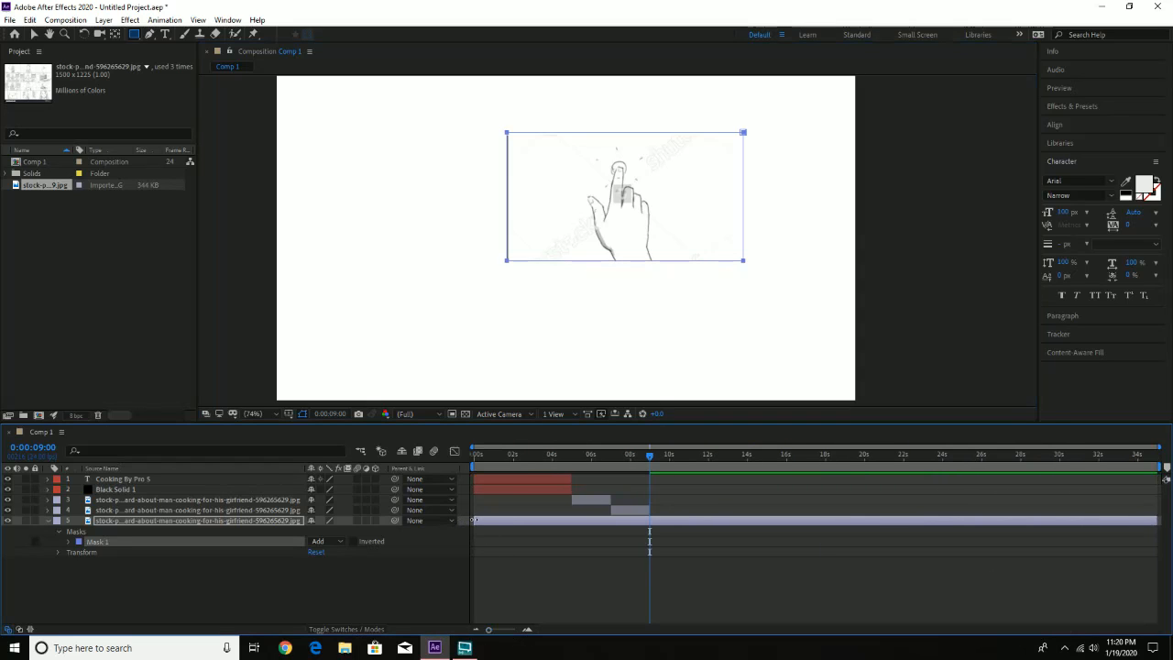
{"action": "left_click_drag", "start_coordinate": [474, 520], "coordinate": [641, 533]}
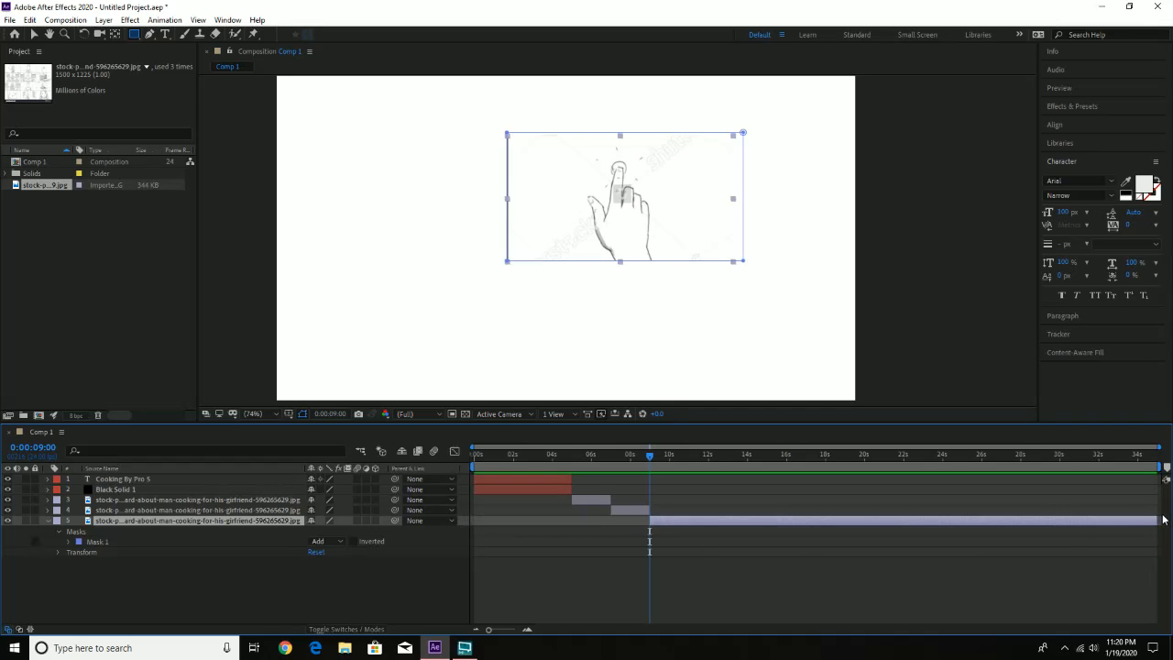
{"action": "left_click_drag", "start_coordinate": [1156, 519], "coordinate": [693, 520]}
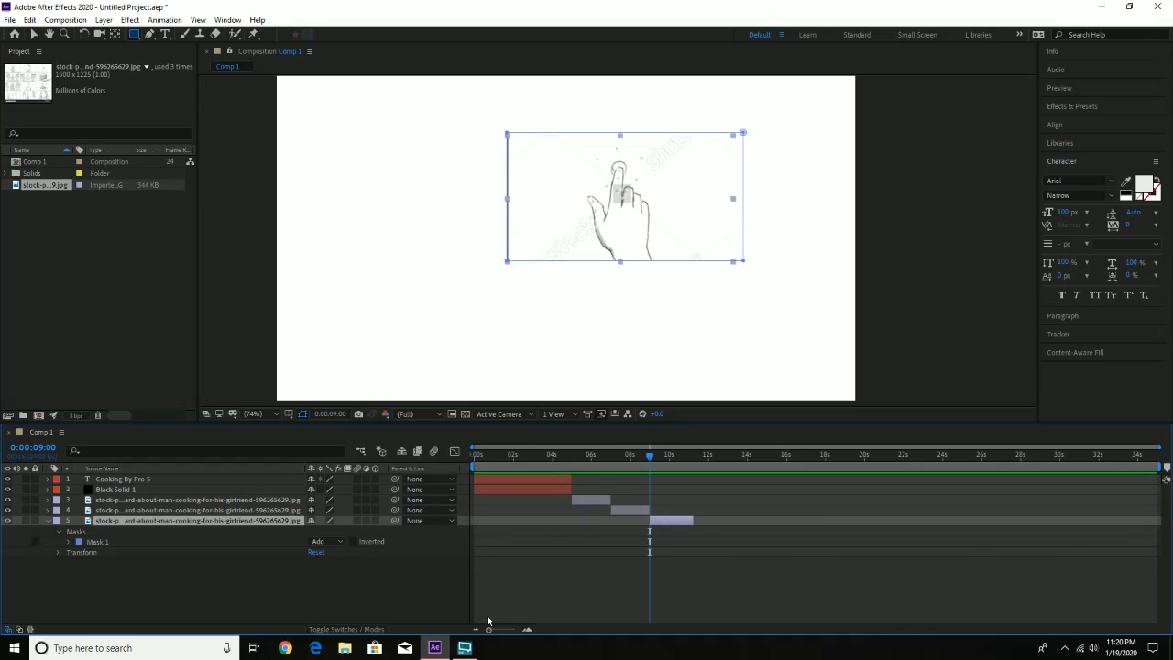
{"action": "left_click_drag", "start_coordinate": [490, 634], "coordinate": [511, 634]}
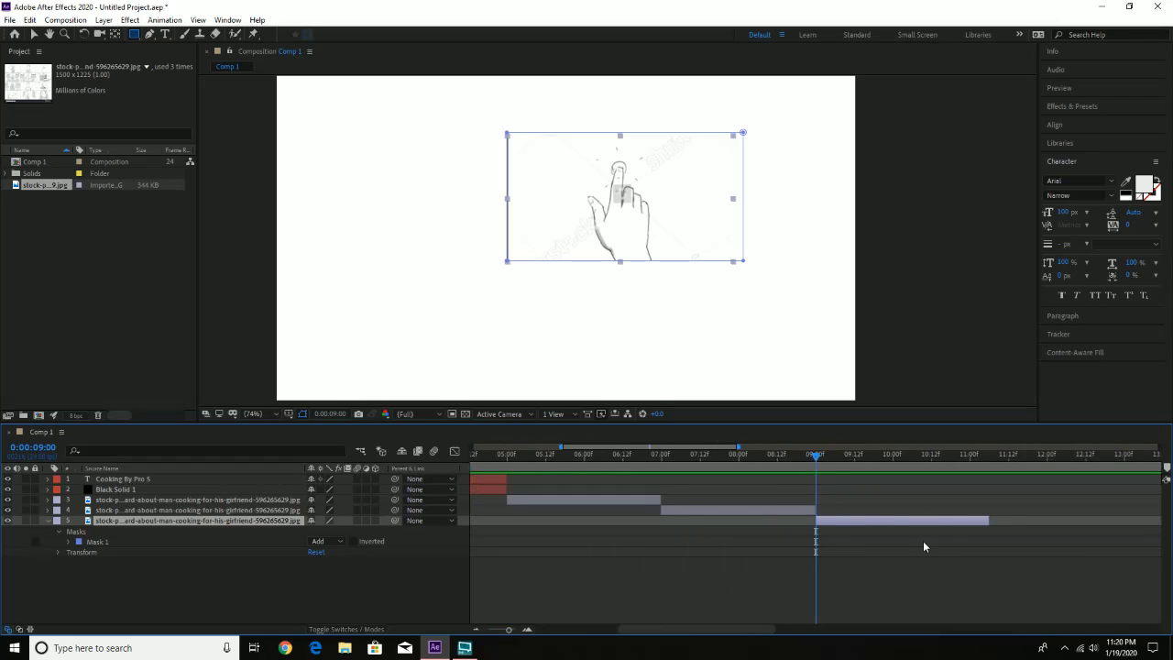
{"action": "left_click_drag", "start_coordinate": [987, 521], "coordinate": [979, 521]}
{"action": "left_click_drag", "start_coordinate": [972, 454], "coordinate": [964, 455]}
{"action": "left_click_drag", "start_coordinate": [971, 455], "coordinate": [971, 455]}
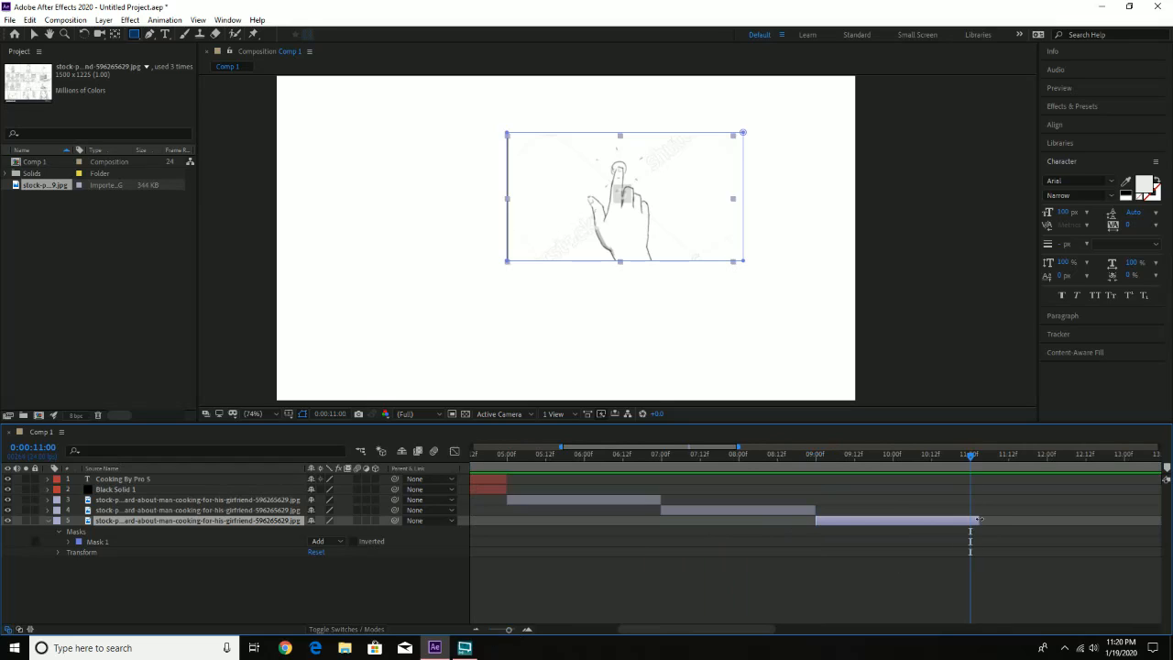
{"action": "left_click_drag", "start_coordinate": [979, 520], "coordinate": [970, 519]}
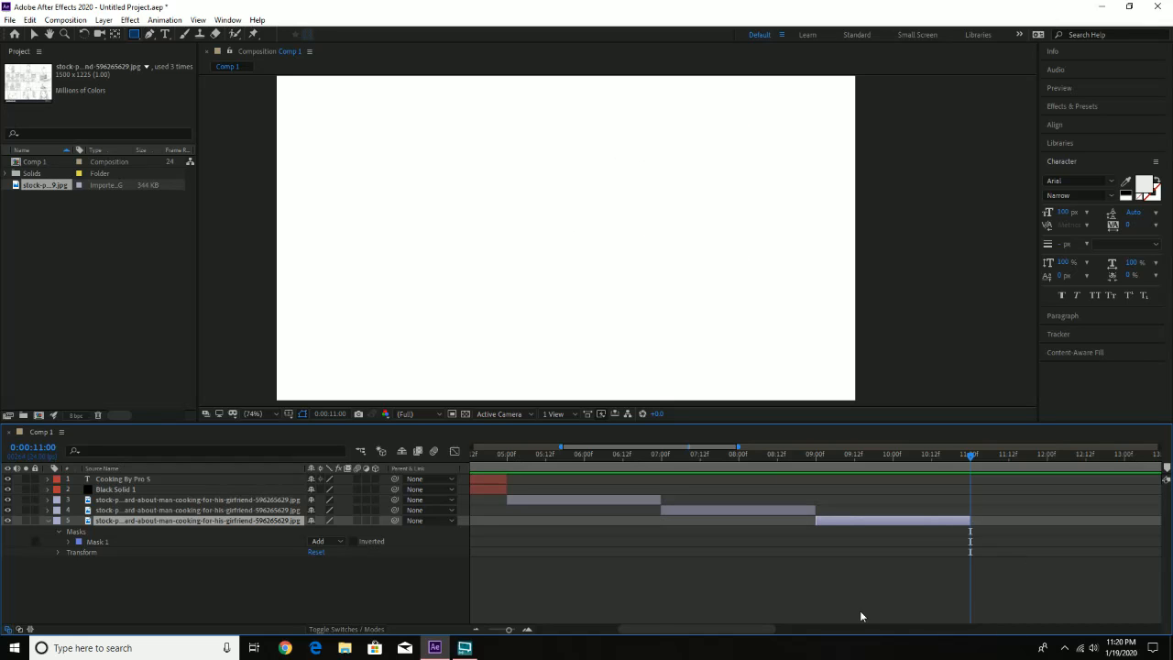
At 0:00:09:09, move the third panel's anchor point to the middle of the hand drawing and scale the layer to 168%
{"action": "mouse_move", "coordinate": [508, 630]}
{"action": "left_mouse_down"}
{"action": "mouse_move", "coordinate": [523, 631]}
{"action": "mouse_move", "coordinate": [502, 633]}
{"action": "left_mouse_up"}
{"action": "left_click", "coordinate": [758, 456]}
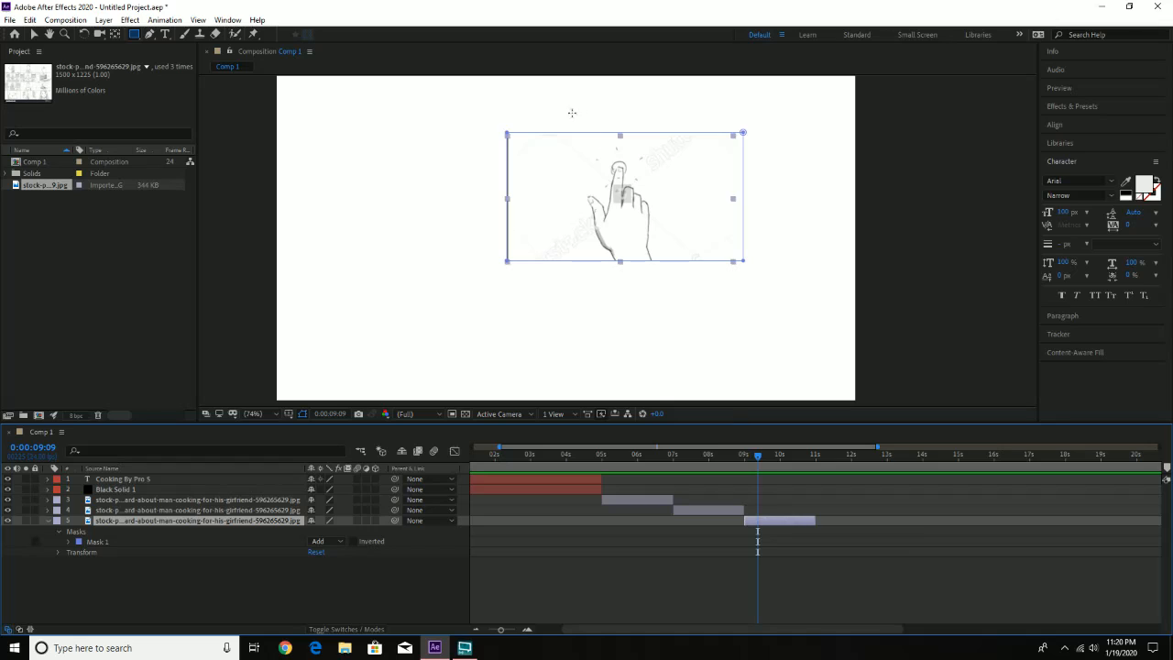
{"action": "left_click", "coordinate": [114, 34]}
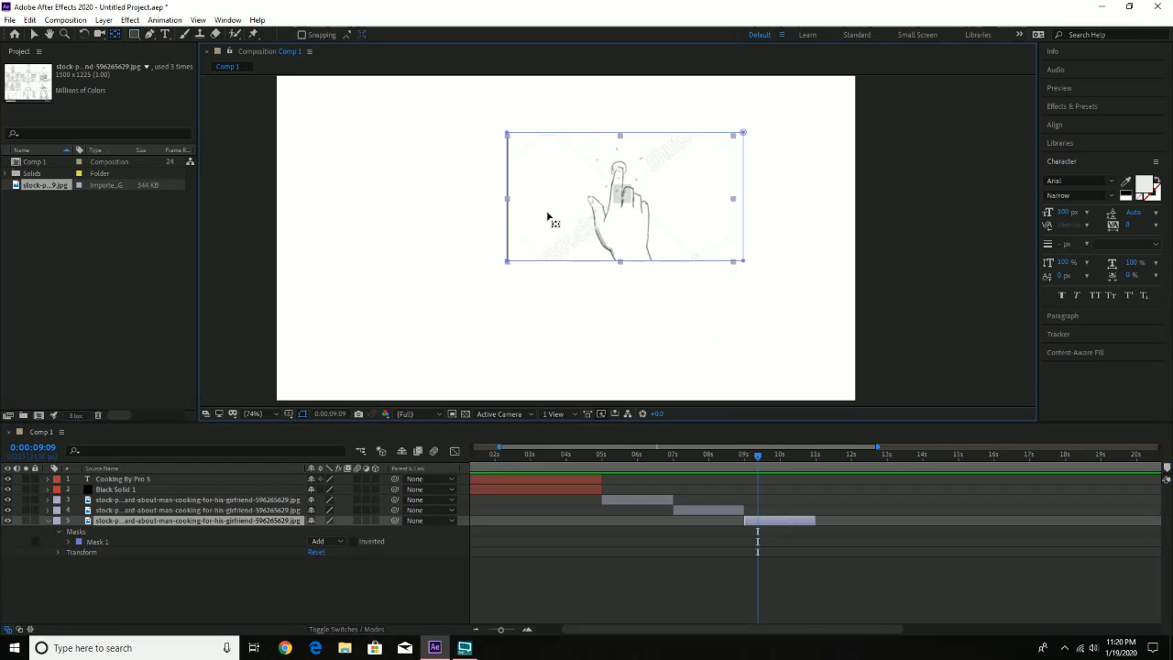
{"action": "left_click_drag", "start_coordinate": [691, 340], "coordinate": [687, 315]}
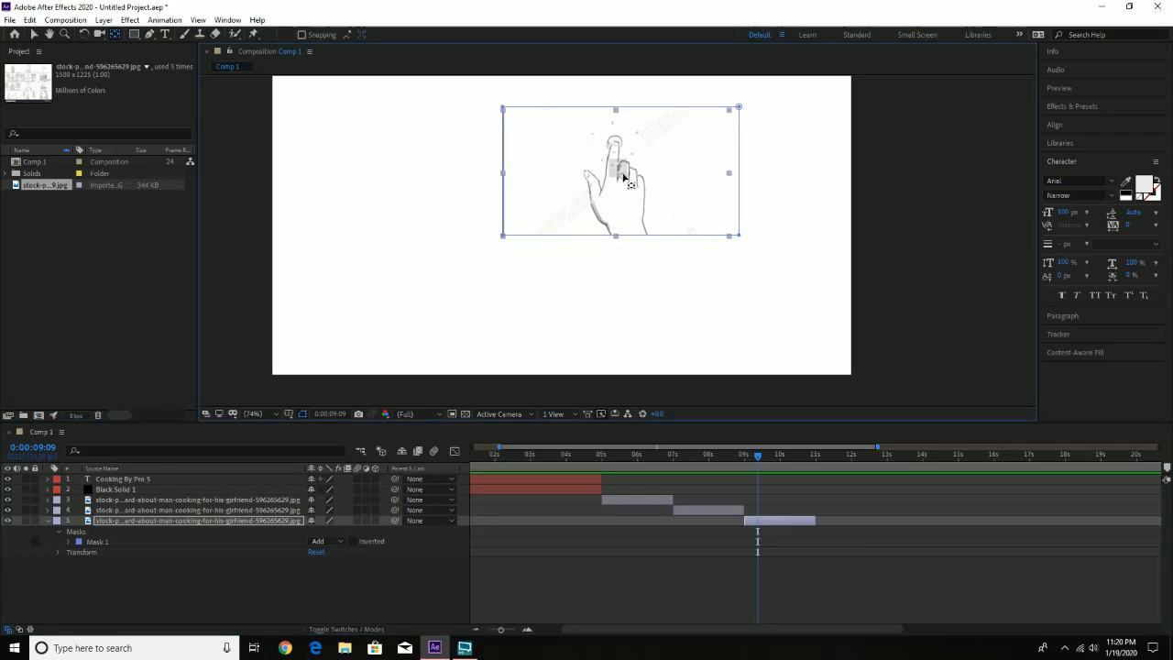
{"action": "key", "text": "s"}
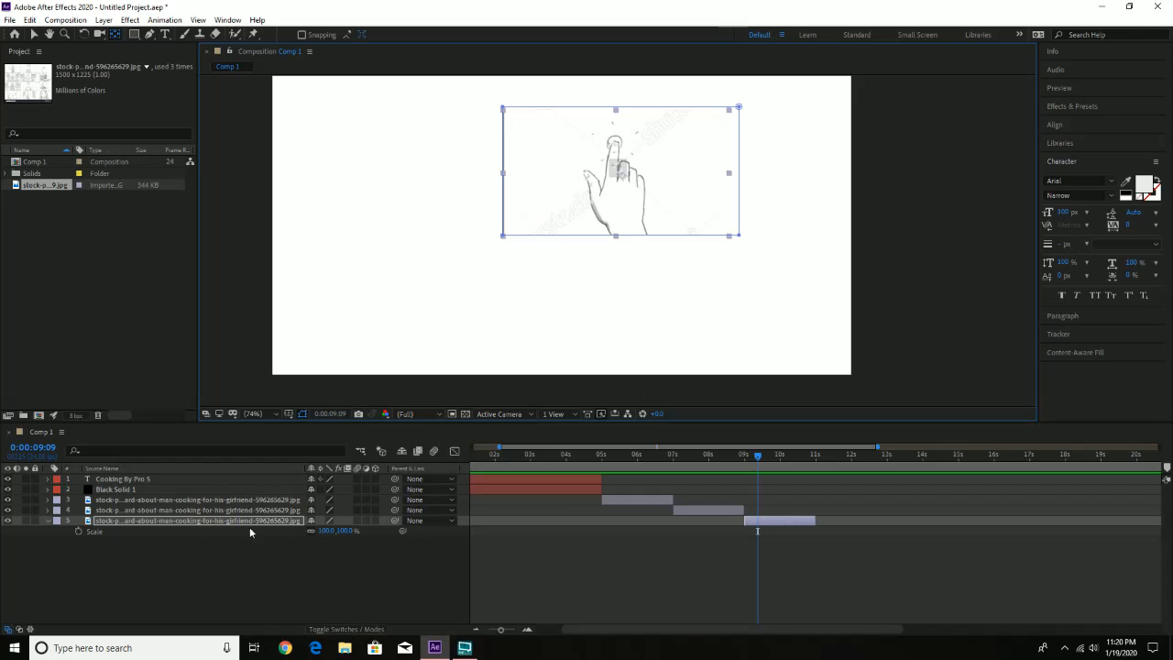
{"action": "left_click_drag", "start_coordinate": [328, 535], "coordinate": [390, 535]}
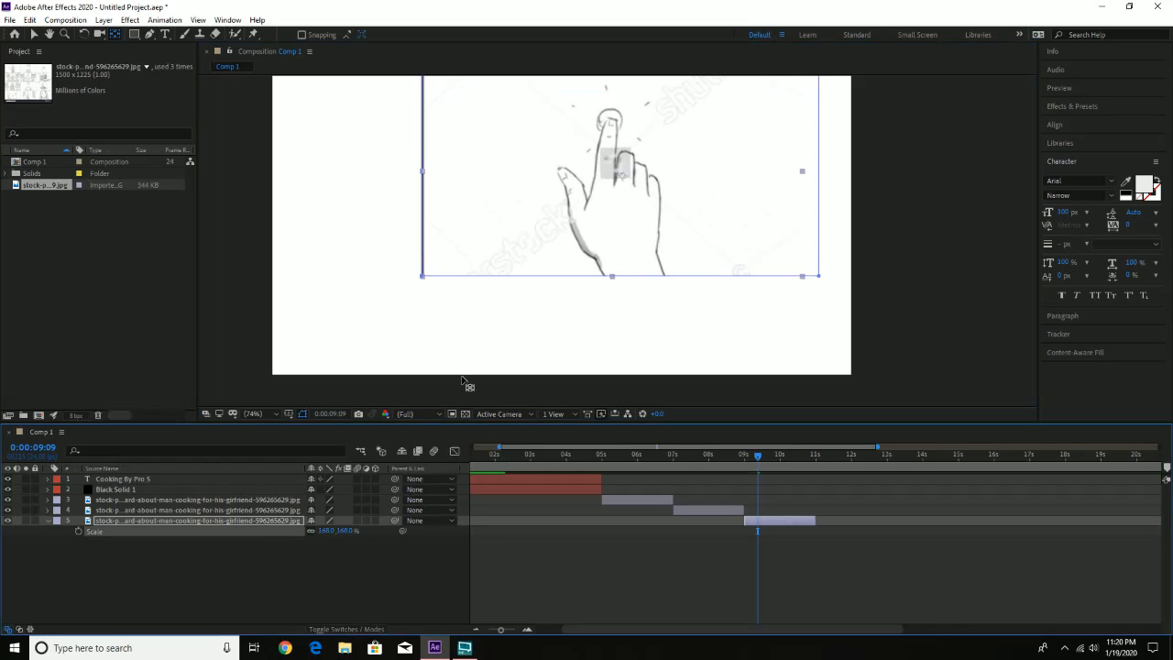
{"action": "left_click_drag", "start_coordinate": [502, 275], "coordinate": [544, 269]}
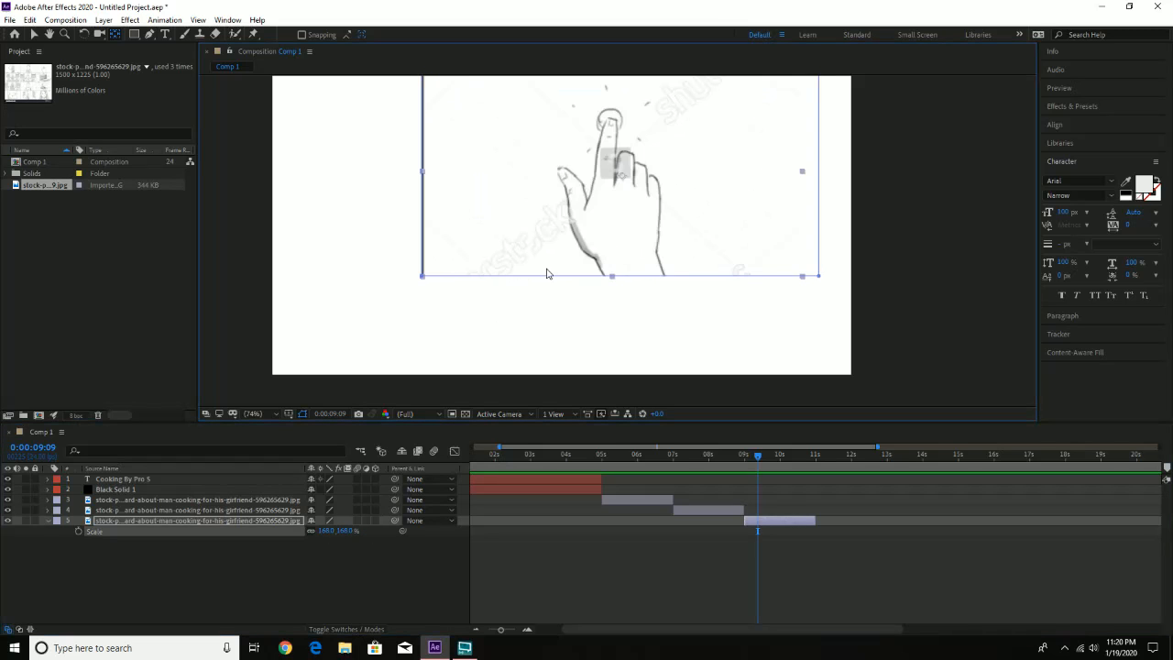
Move the third panel toward the middle of the frame and scale its layer to 225%
{"action": "left_click", "coordinate": [34, 34]}
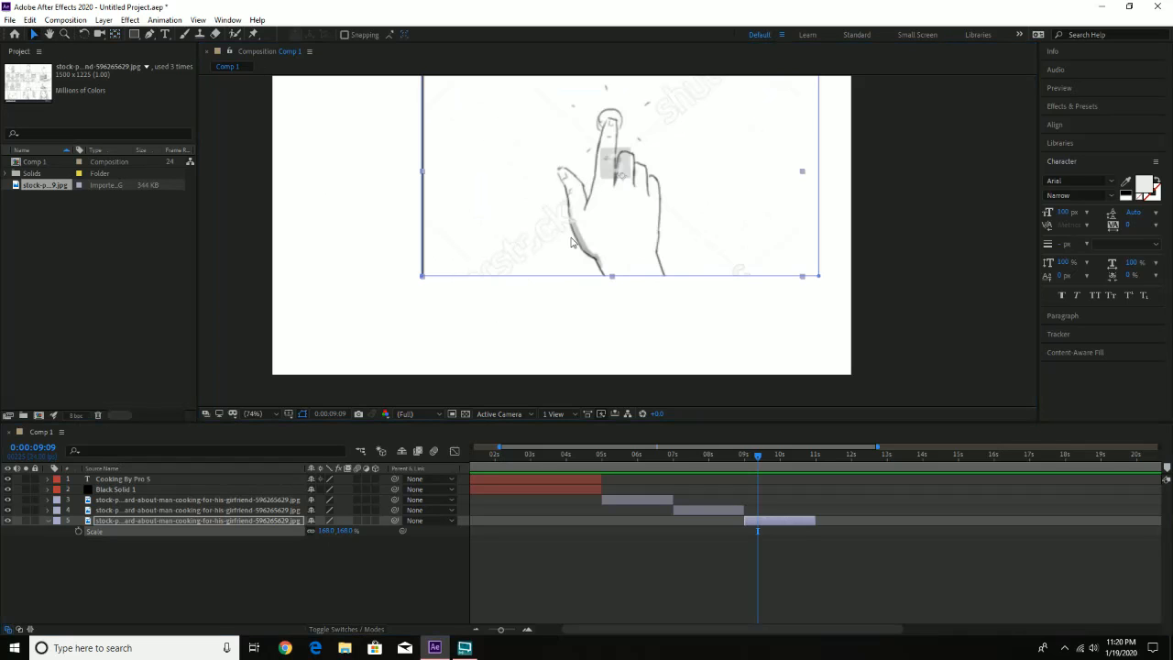
{"action": "left_click_drag", "start_coordinate": [605, 220], "coordinate": [524, 283]}
{"action": "key", "text": "p"}
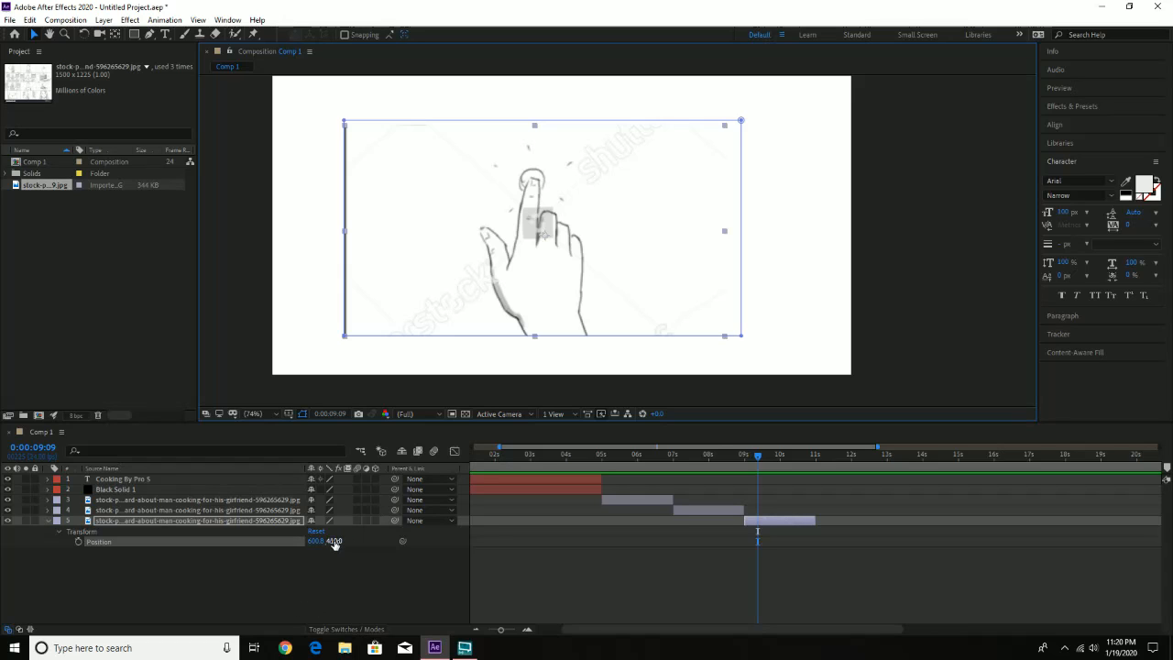
{"action": "key", "text": "s"}
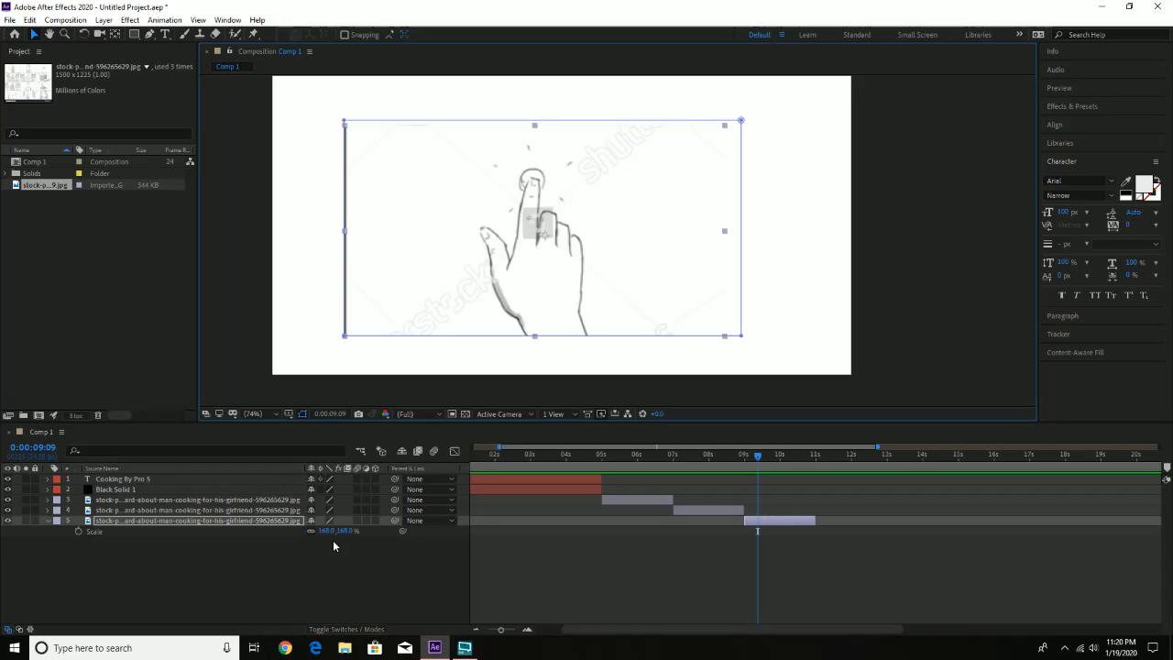
{"action": "left_click_drag", "start_coordinate": [340, 531], "coordinate": [383, 530]}
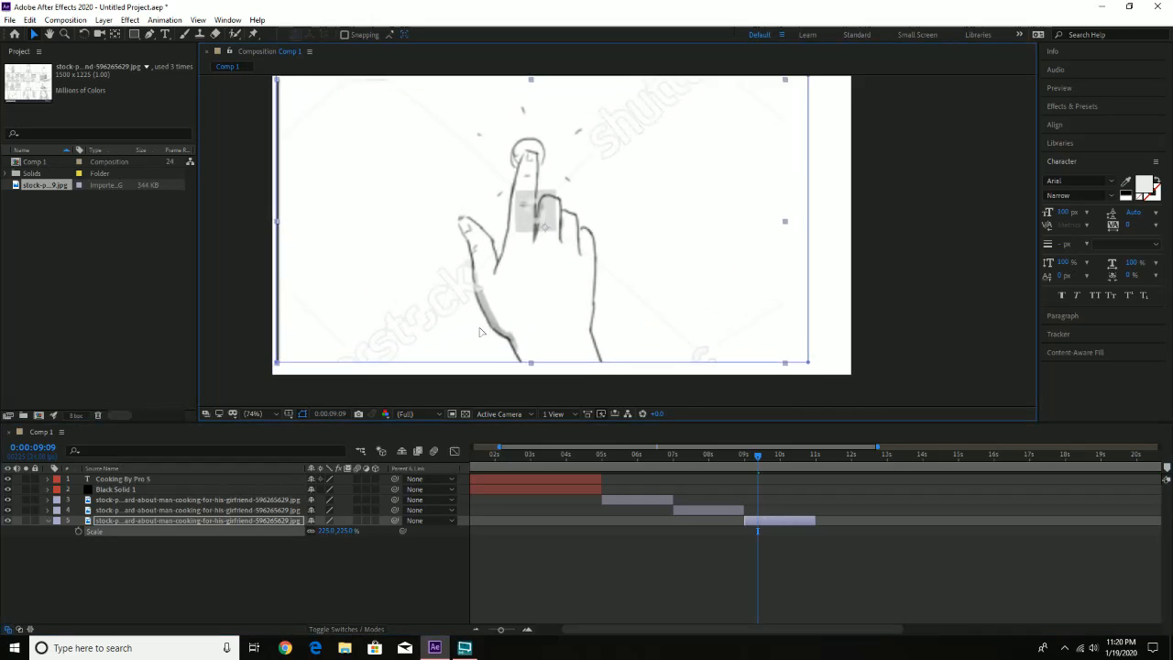
{"action": "key", "text": "h"}
{"action": "left_click_drag", "start_coordinate": [532, 322], "coordinate": [550, 343]}
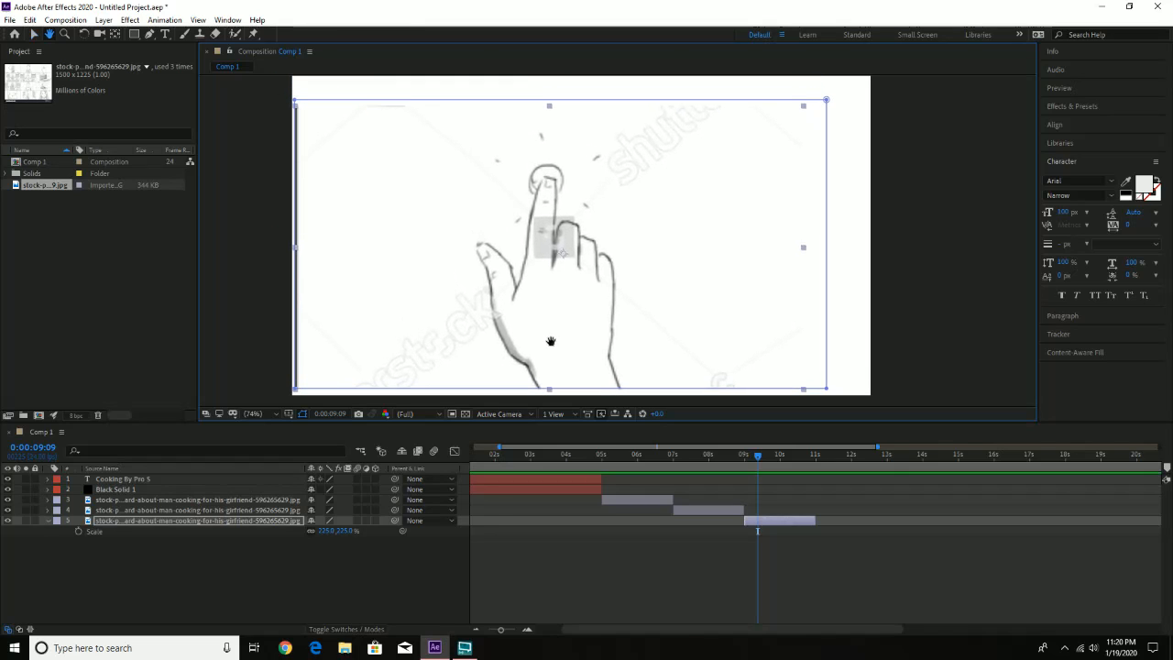
Enlarge the third panel's layer to 252% and reposition it so the hand drawing fills the frame
{"action": "key", "text": "v"}
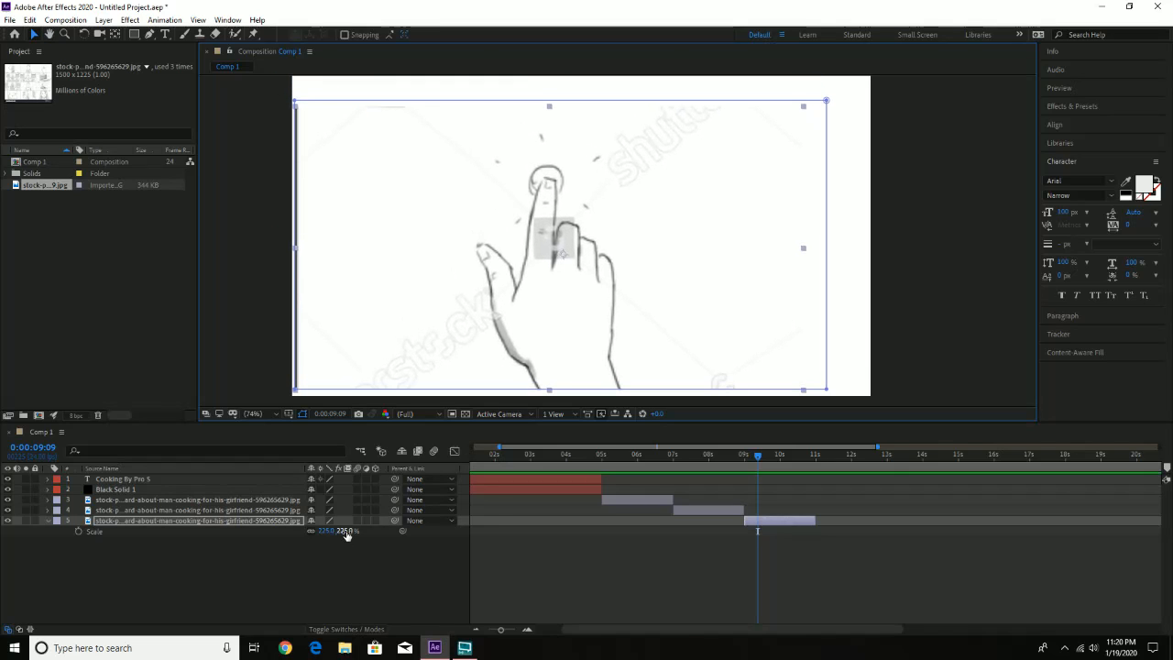
{"action": "left_click_drag", "start_coordinate": [347, 532], "coordinate": [359, 531]}
{"action": "mouse_move", "coordinate": [579, 322]}
{"action": "left_mouse_down"}
{"action": "mouse_move", "coordinate": [598, 309]}
{"action": "mouse_move", "coordinate": [593, 319]}
{"action": "left_mouse_up"}
{"action": "key", "text": "s"}
{"action": "key", "text": "s"}
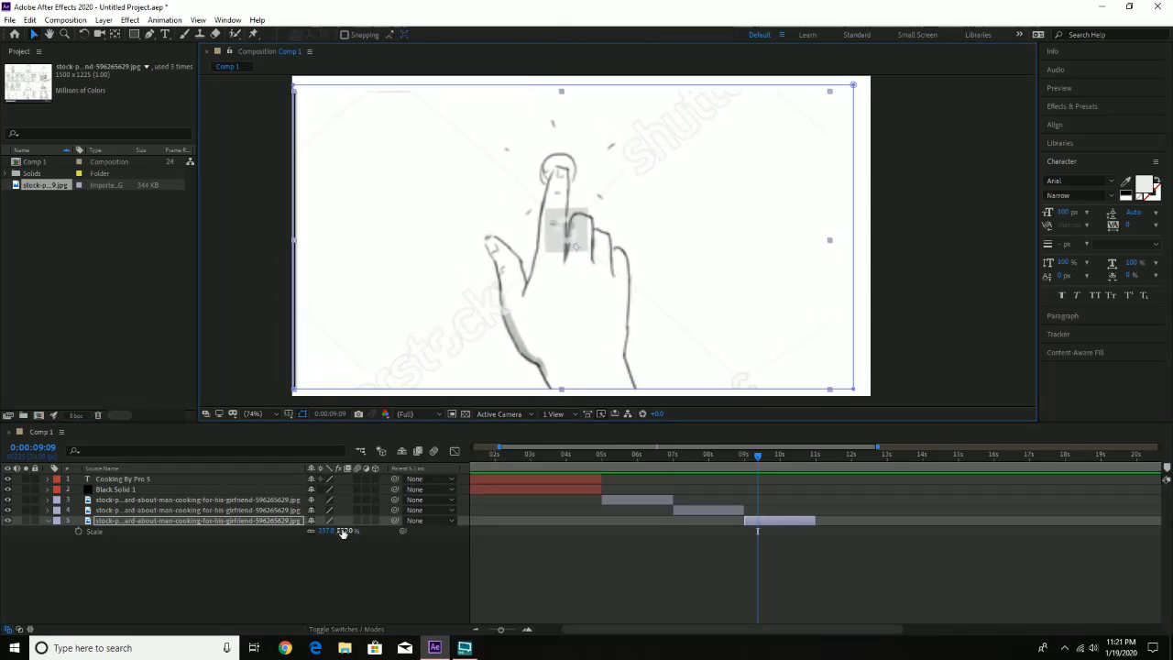
{"action": "left_click_drag", "start_coordinate": [343, 533], "coordinate": [357, 533]}
{"action": "left_click_drag", "start_coordinate": [576, 276], "coordinate": [585, 278]}
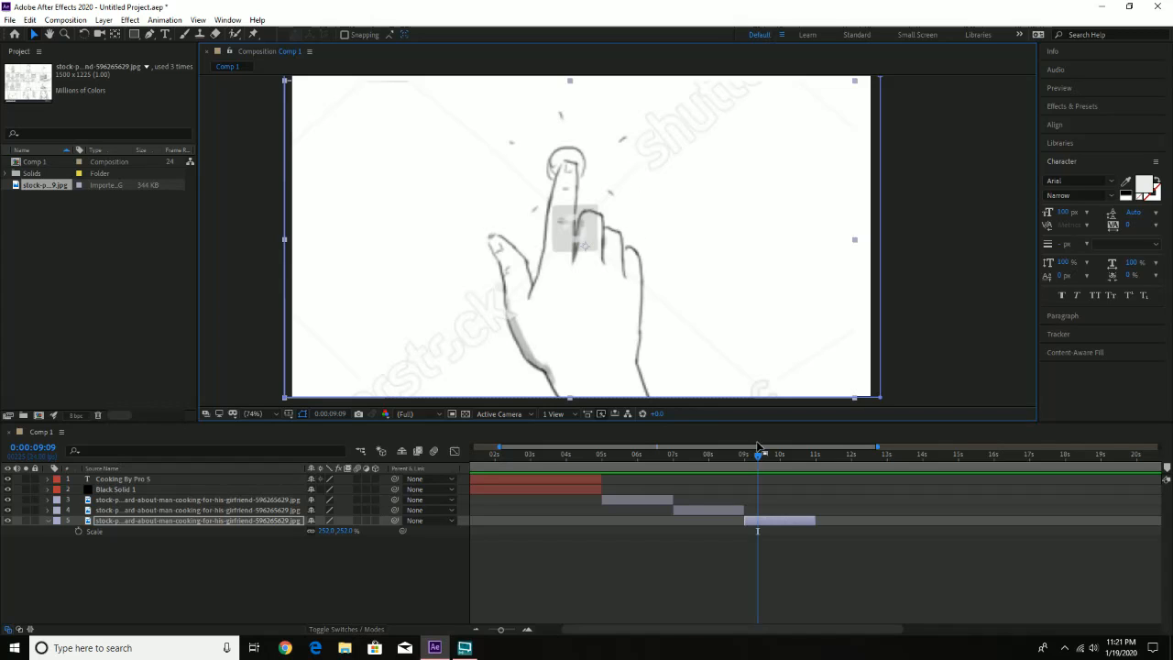
Keyframe the third panel's Scale at 252% at 0:00:10:00 and 0:00:10:12, with 297% at 0:00:10:06 between them
{"action": "left_click_drag", "start_coordinate": [499, 631], "coordinate": [510, 632]}
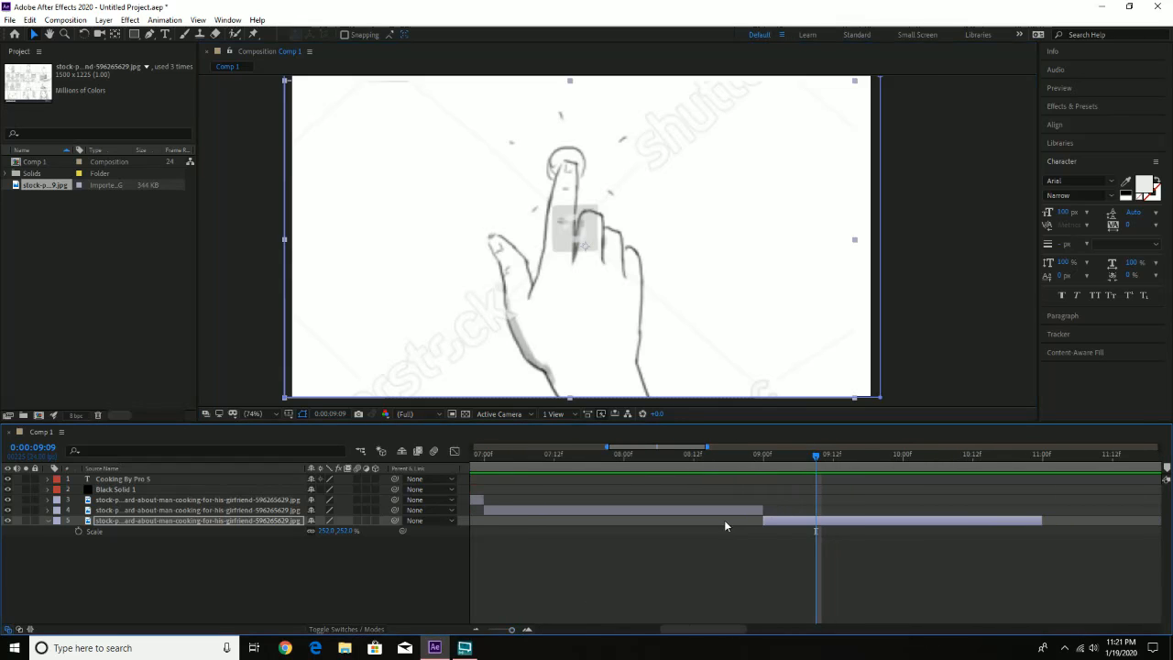
{"action": "left_click_drag", "start_coordinate": [819, 455], "coordinate": [903, 461]}
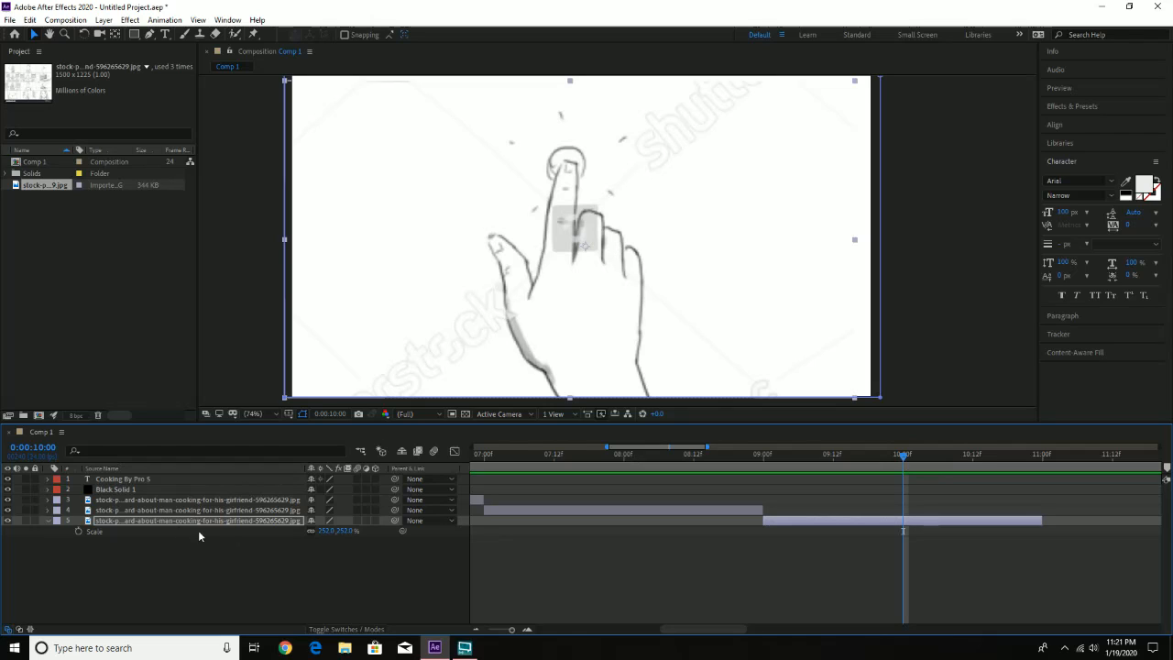
{"action": "left_click", "coordinate": [99, 534]}
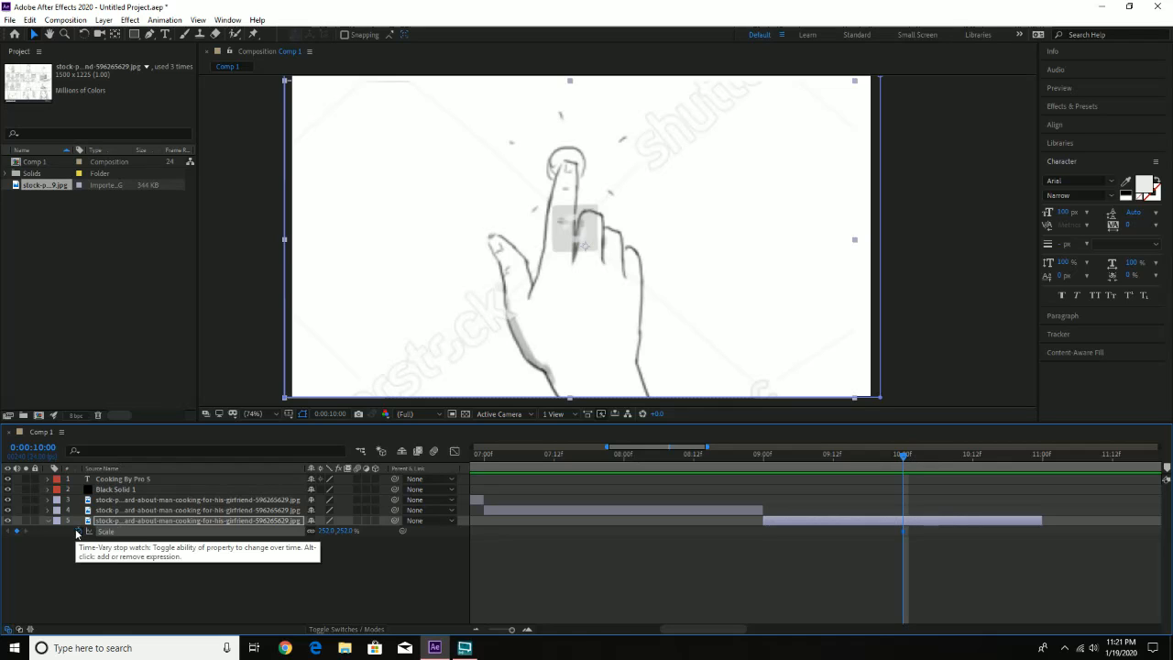
{"action": "left_click", "coordinate": [77, 533]}
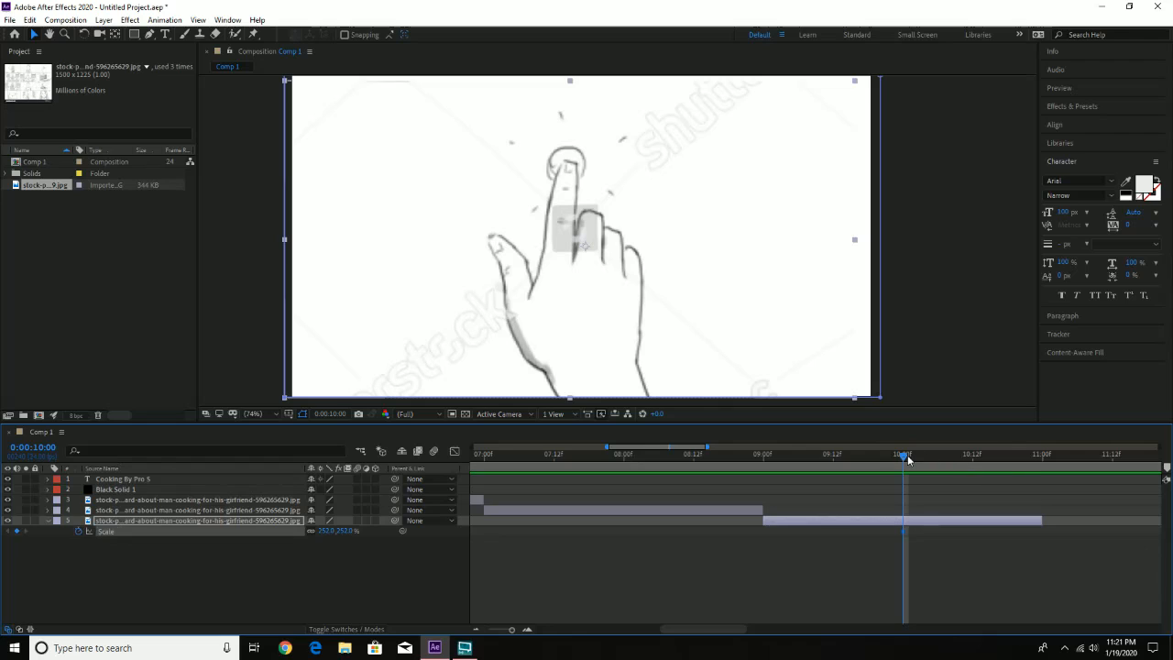
{"action": "left_click_drag", "start_coordinate": [906, 457], "coordinate": [975, 465]}
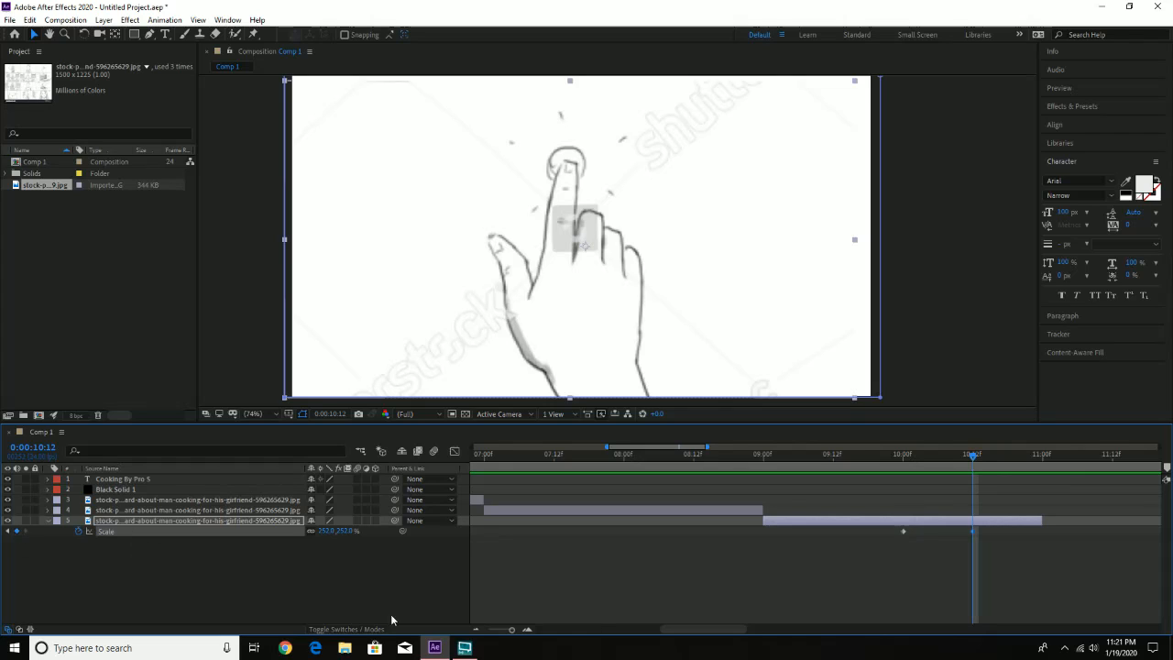
{"action": "left_click_drag", "start_coordinate": [973, 459], "coordinate": [938, 459]}
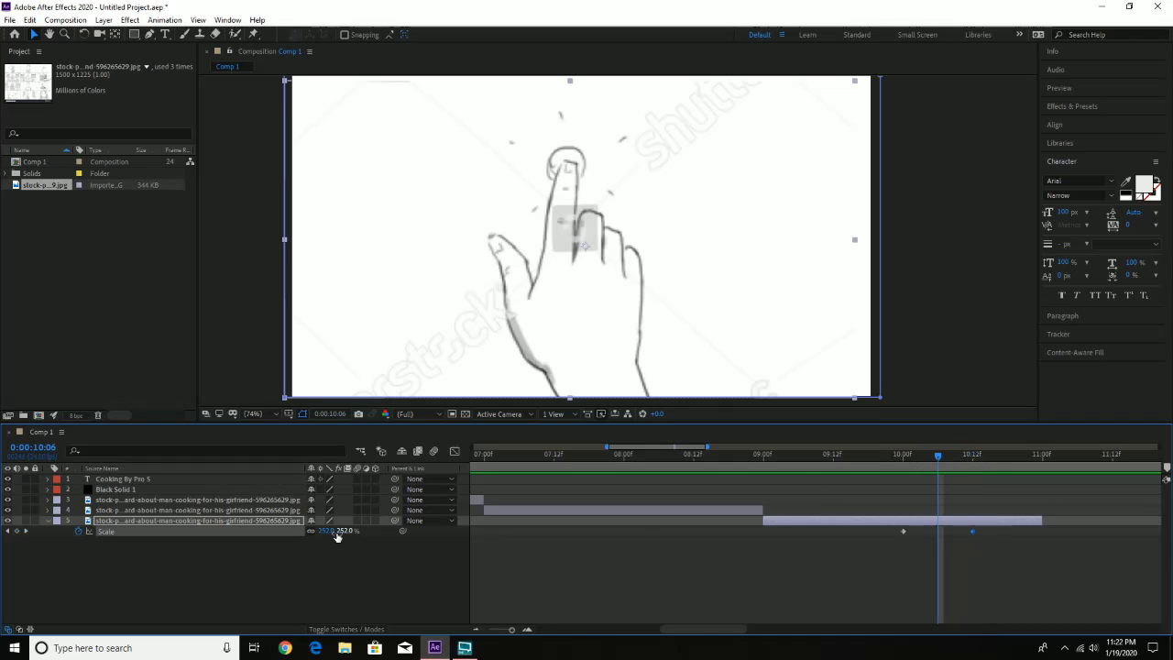
{"action": "left_click_drag", "start_coordinate": [341, 531], "coordinate": [375, 531]}
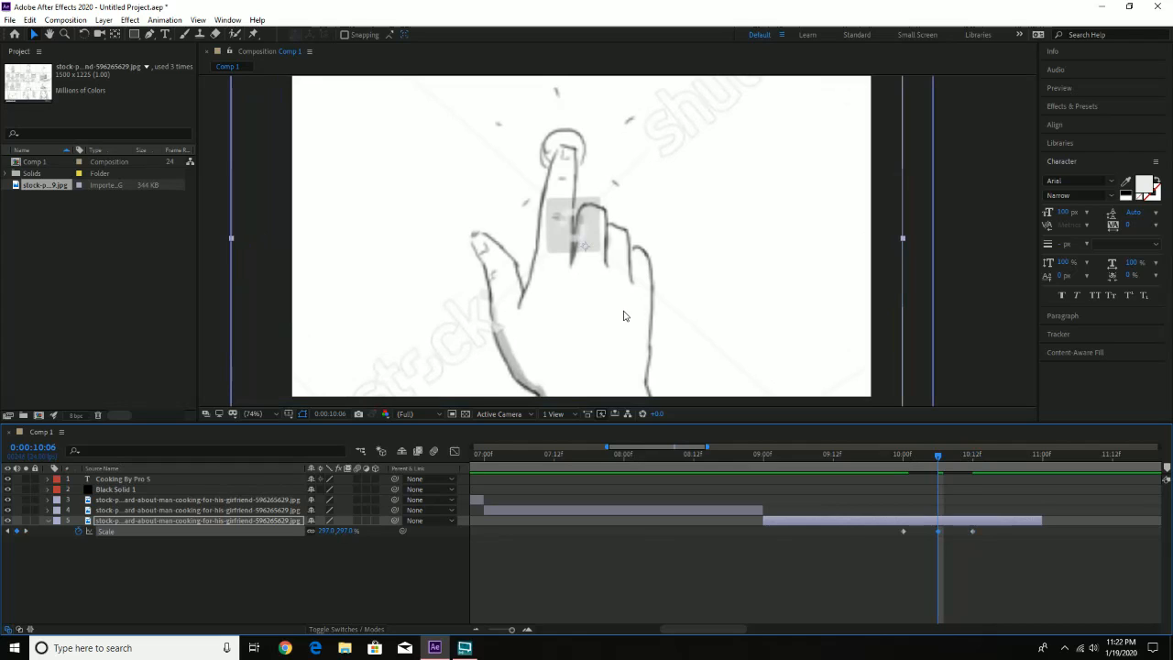
Preview the third panel's scale animation from 0:00:09:00 and return the playhead to 0:00:09:02
{"action": "left_click_drag", "start_coordinate": [937, 455], "coordinate": [761, 460]}
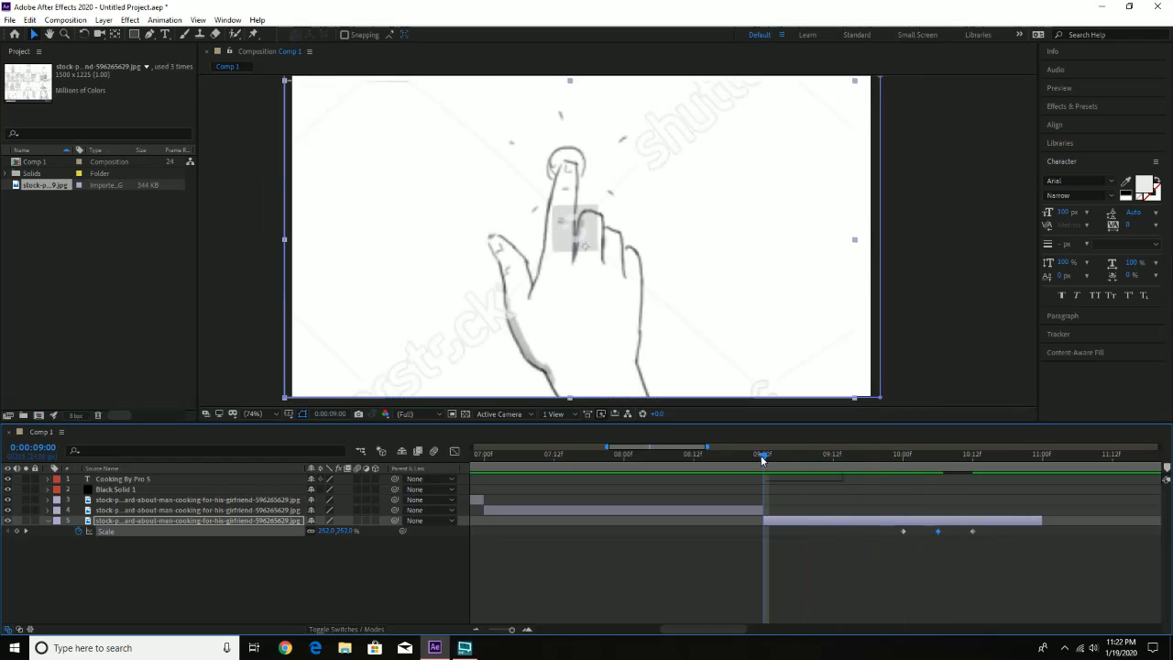
{"action": "key", "text": "space"}
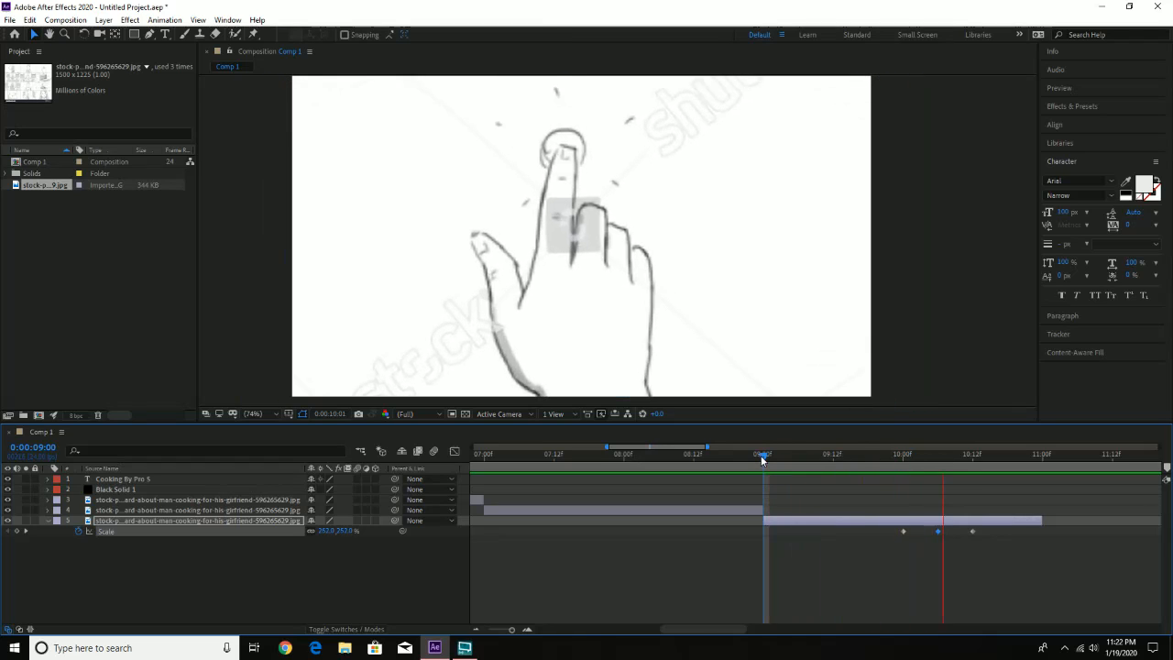
{"action": "key", "text": "space"}
{"action": "left_click_drag", "start_coordinate": [866, 457], "coordinate": [775, 458]}
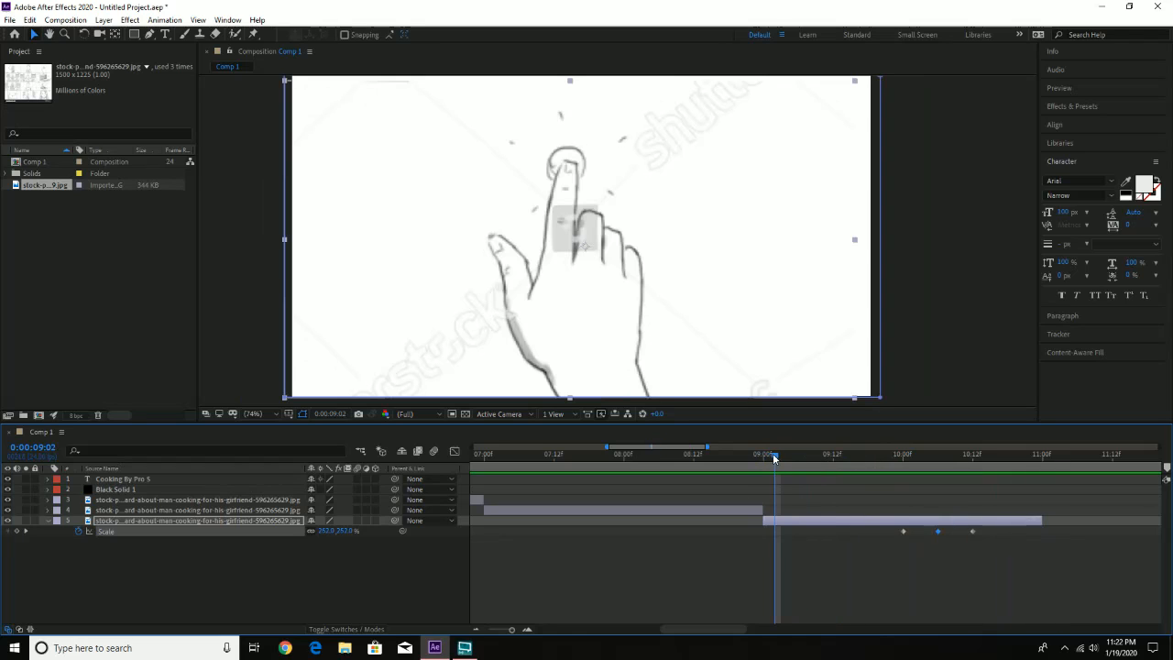
Try tightening the third panel's outer Scale keyframes to about 0:00:10:03 and 0:00:10:08, previewing the faster scale pulse
{"action": "left_click", "coordinate": [901, 530]}
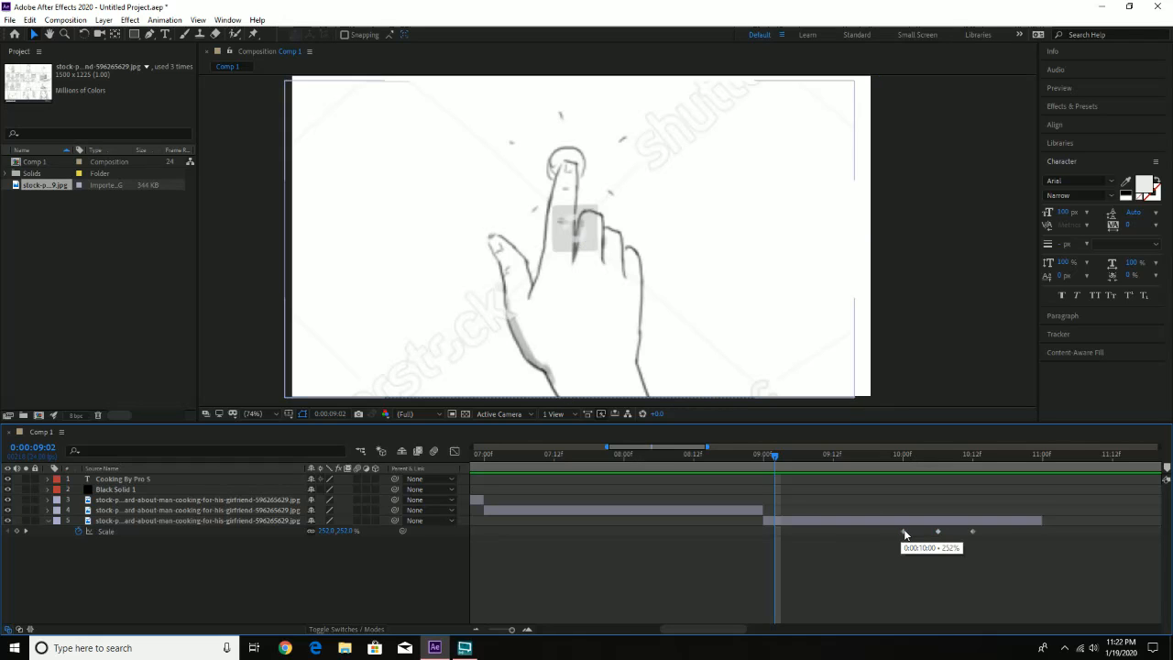
{"action": "left_click", "coordinate": [902, 531]}
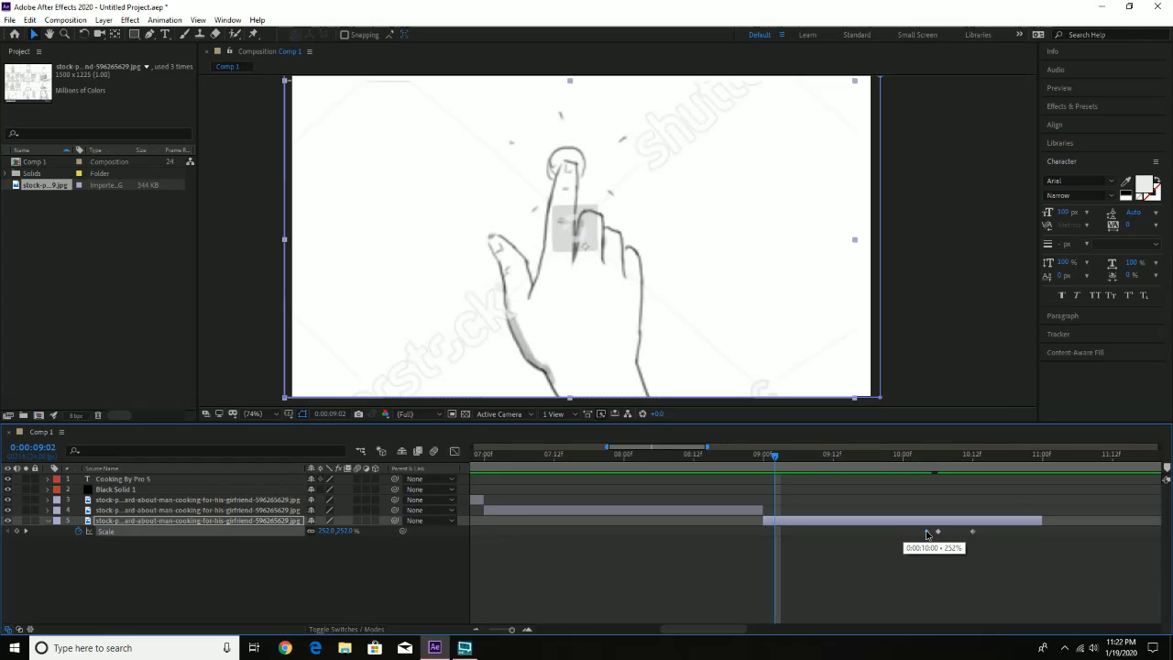
{"action": "left_click_drag", "start_coordinate": [973, 532], "coordinate": [950, 533]}
{"action": "key", "text": "space"}
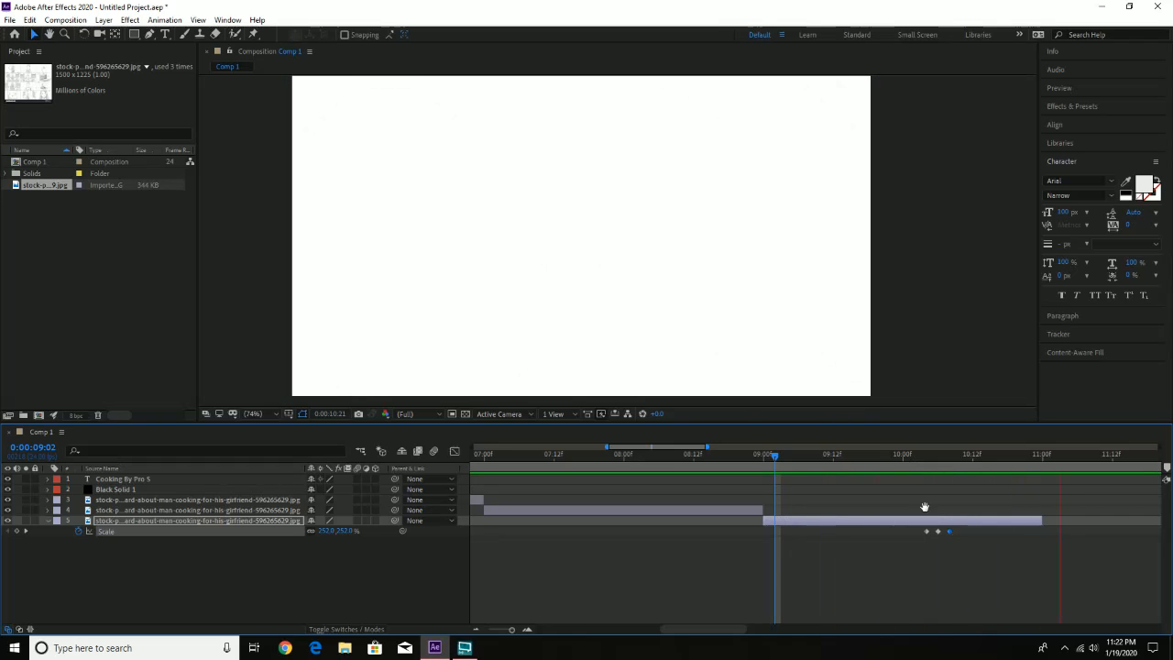
{"action": "key", "text": "space"}
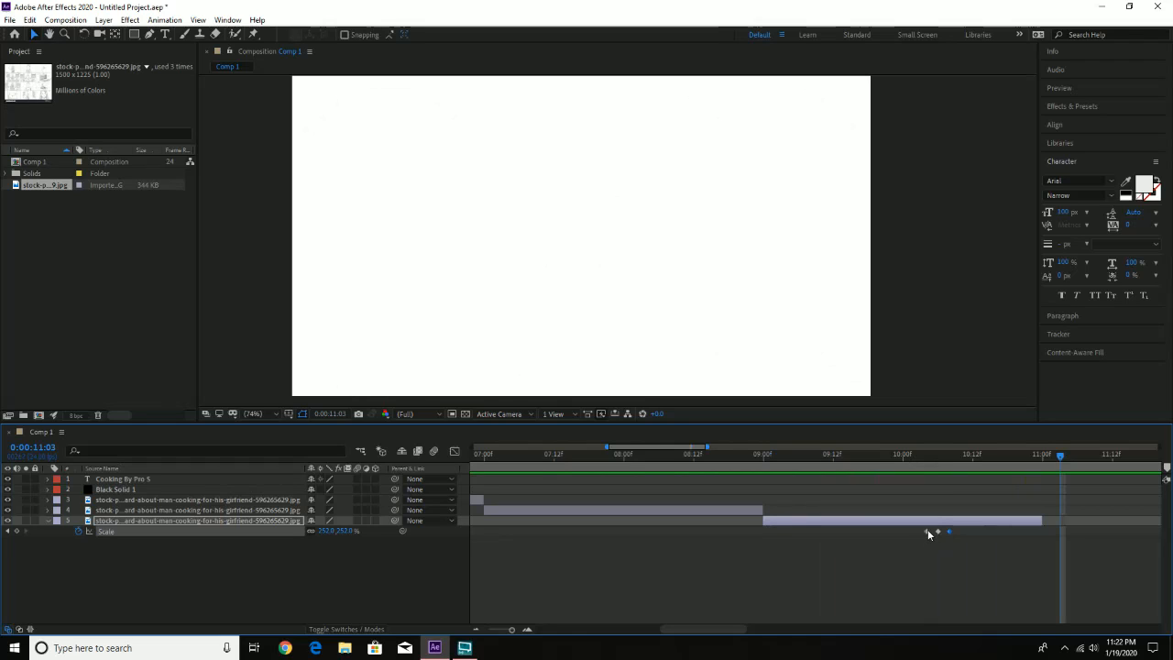
{"action": "left_click_drag", "start_coordinate": [925, 531], "coordinate": [920, 531]}
{"action": "left_click_drag", "start_coordinate": [876, 456], "coordinate": [859, 456]}
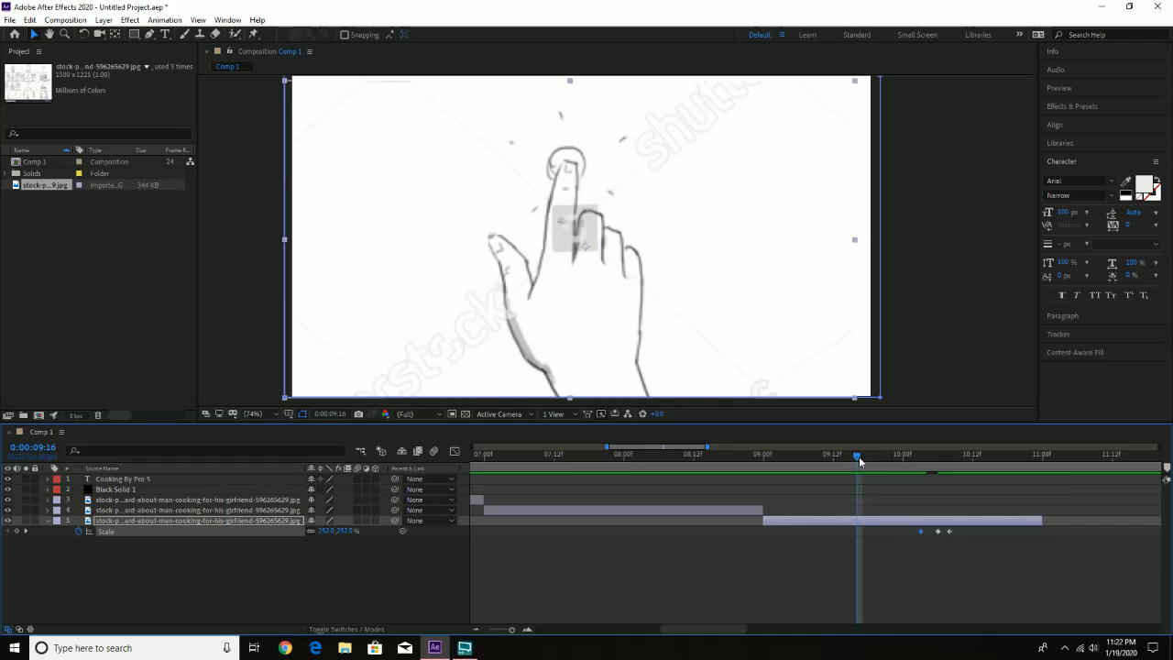
Spread the third panel's Scale keyframes to about 0:00:09:13, 0:00:10:02 and 0:00:10:16, and preview from 0:00:08:18
{"action": "left_click", "coordinate": [916, 532]}
{"action": "left_click_drag", "start_coordinate": [921, 533], "coordinate": [838, 534]}
{"action": "left_click_drag", "start_coordinate": [939, 534], "coordinate": [996, 532]}
{"action": "left_click_drag", "start_coordinate": [898, 533], "coordinate": [915, 534]}
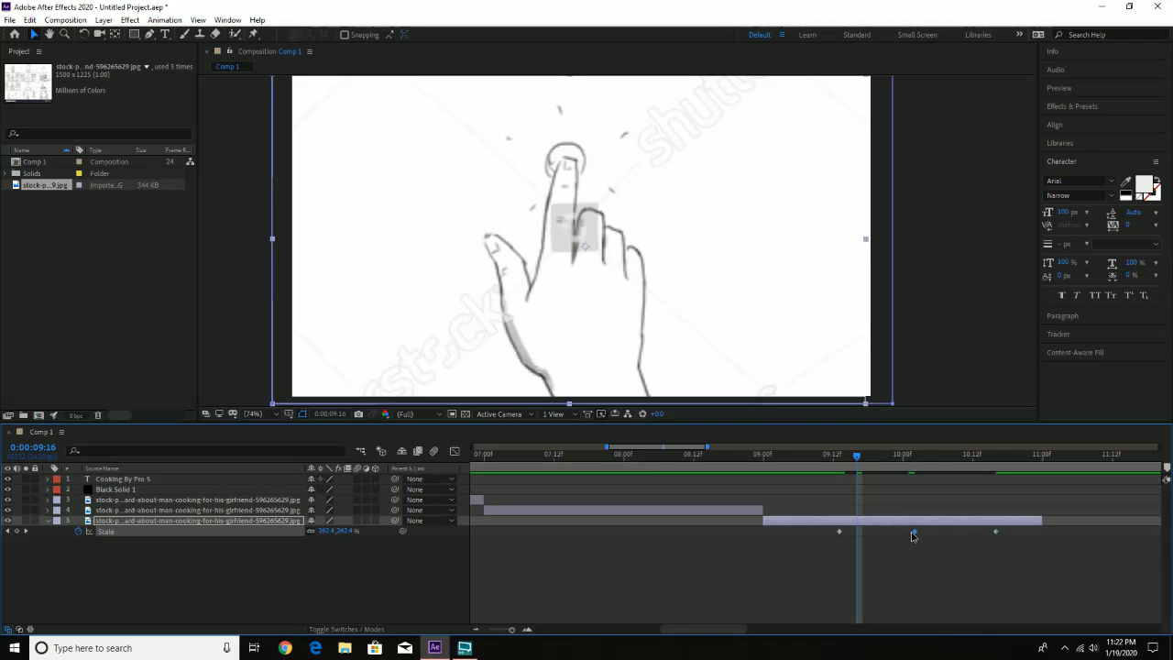
{"action": "left_click_drag", "start_coordinate": [856, 457], "coordinate": [729, 456]}
{"action": "key", "text": "space"}
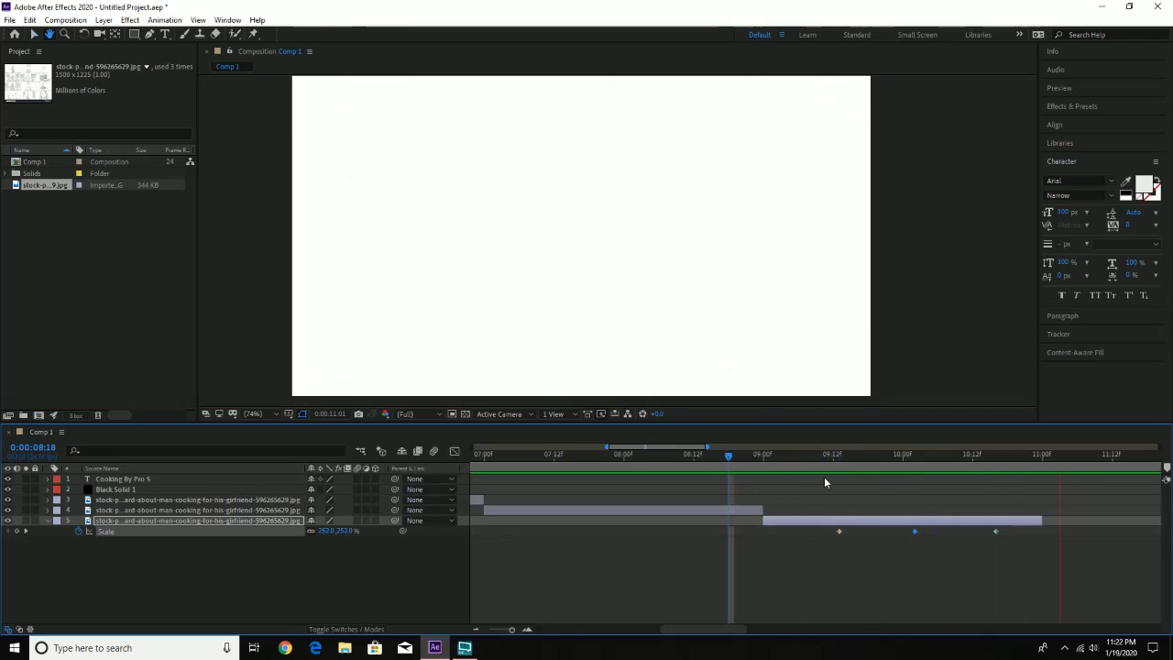
Try the third panel's outer Scale keyframes at about 0:00:09:20 and 0:00:10:07, and preview from 0:00:09:00
{"action": "left_click_drag", "start_coordinate": [840, 531], "coordinate": [880, 535]}
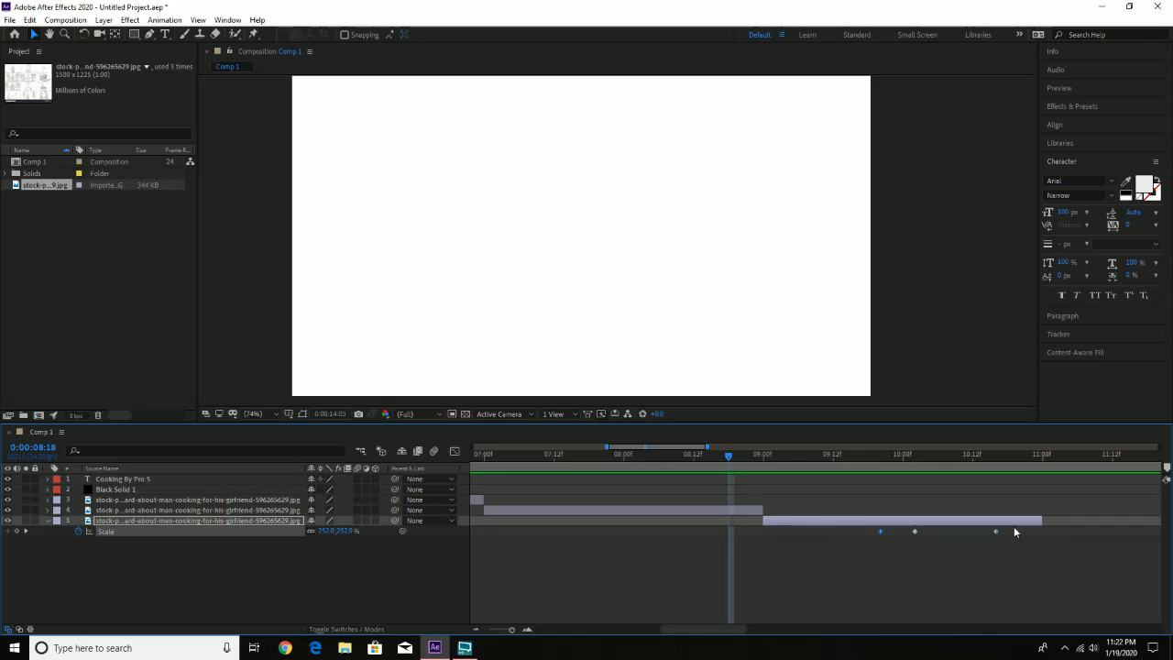
{"action": "left_click_drag", "start_coordinate": [995, 532], "coordinate": [943, 535]}
{"action": "key", "text": "End"}
{"action": "mouse_move", "coordinate": [751, 452]}
{"action": "left_mouse_down"}
{"action": "mouse_move", "coordinate": [471, 456]}
{"action": "mouse_move", "coordinate": [652, 477]}
{"action": "left_mouse_up"}
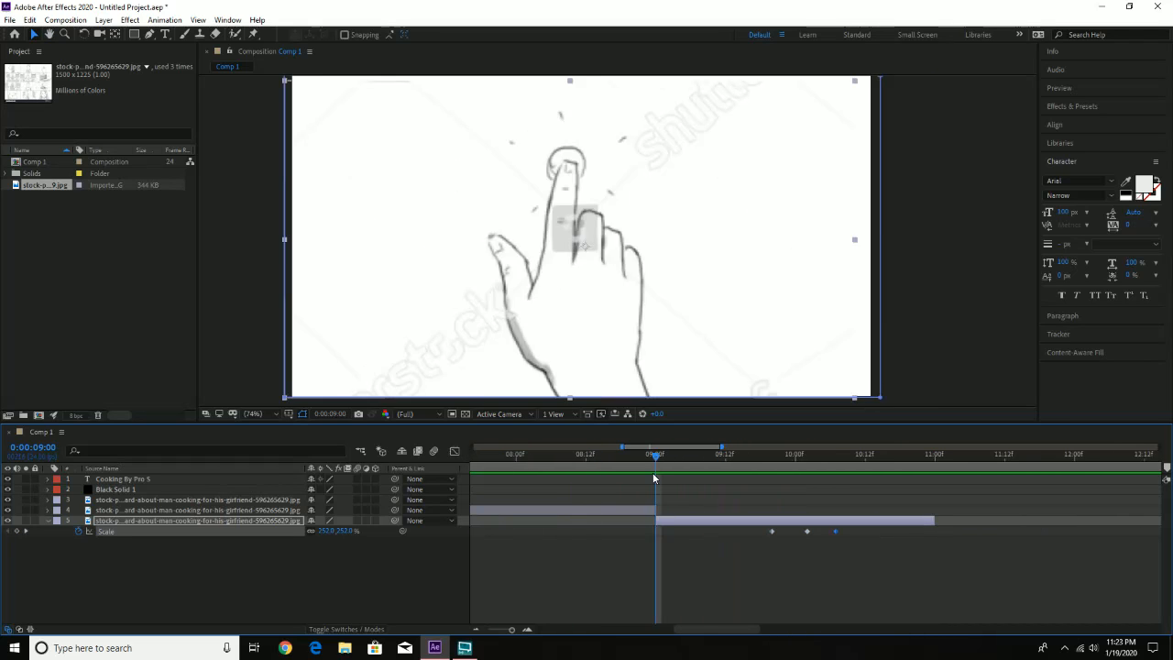
{"action": "key", "text": "space"}
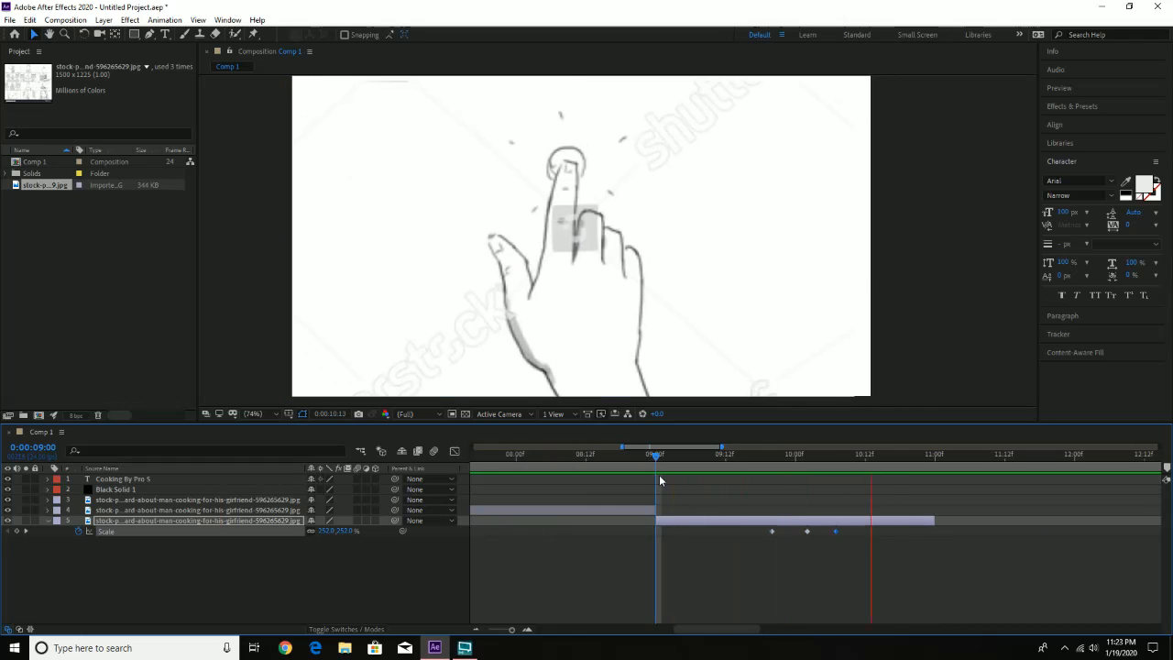
{"action": "key", "text": "space"}
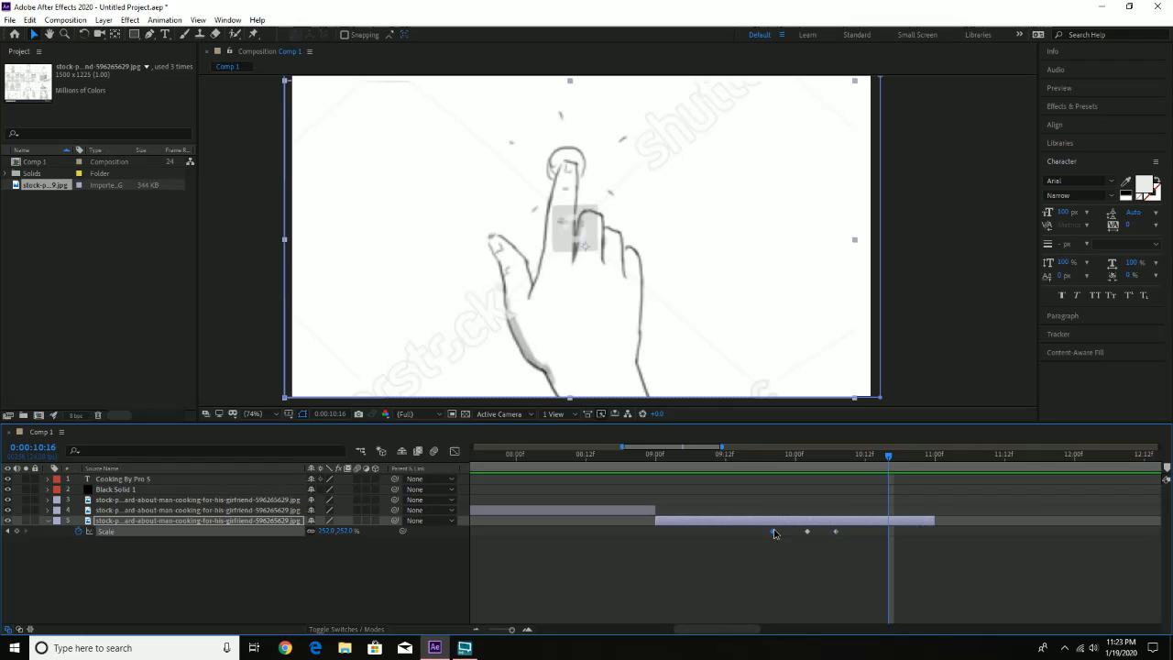
Move the third panel's outer Scale keyframes to about 0:00:09:22 and 0:00:10:06, preview from 0:00:08:18, and collapse the Scale property
{"action": "left_click_drag", "start_coordinate": [773, 531], "coordinate": [831, 531]}
{"action": "left_click", "coordinate": [621, 455]}
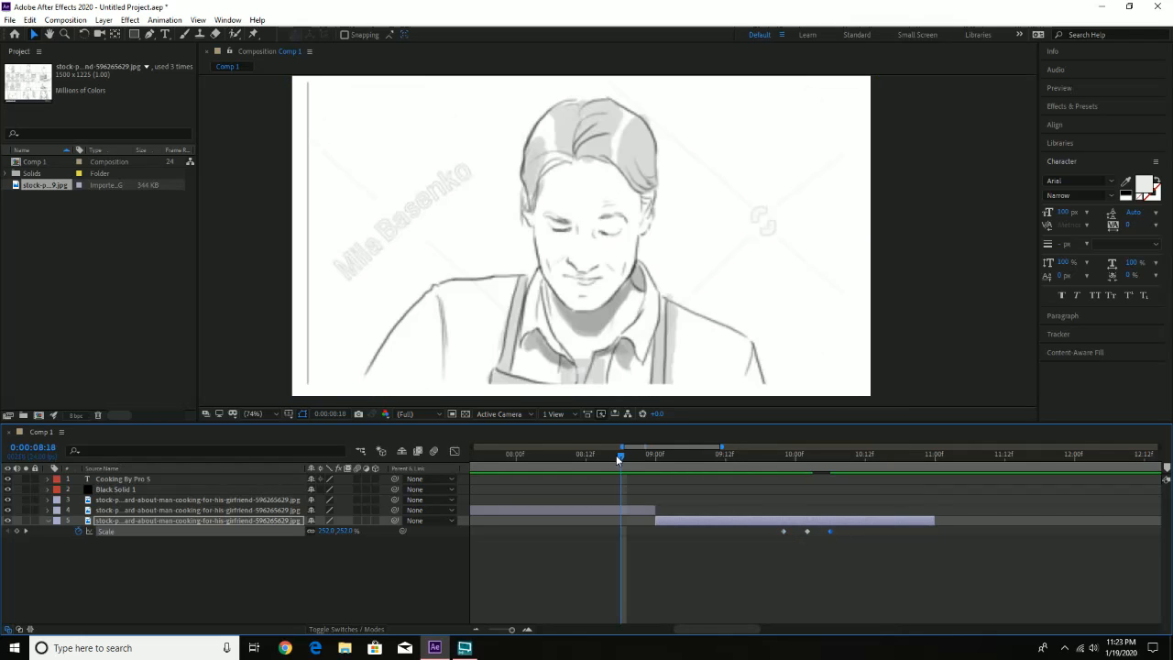
{"action": "key", "text": "space"}
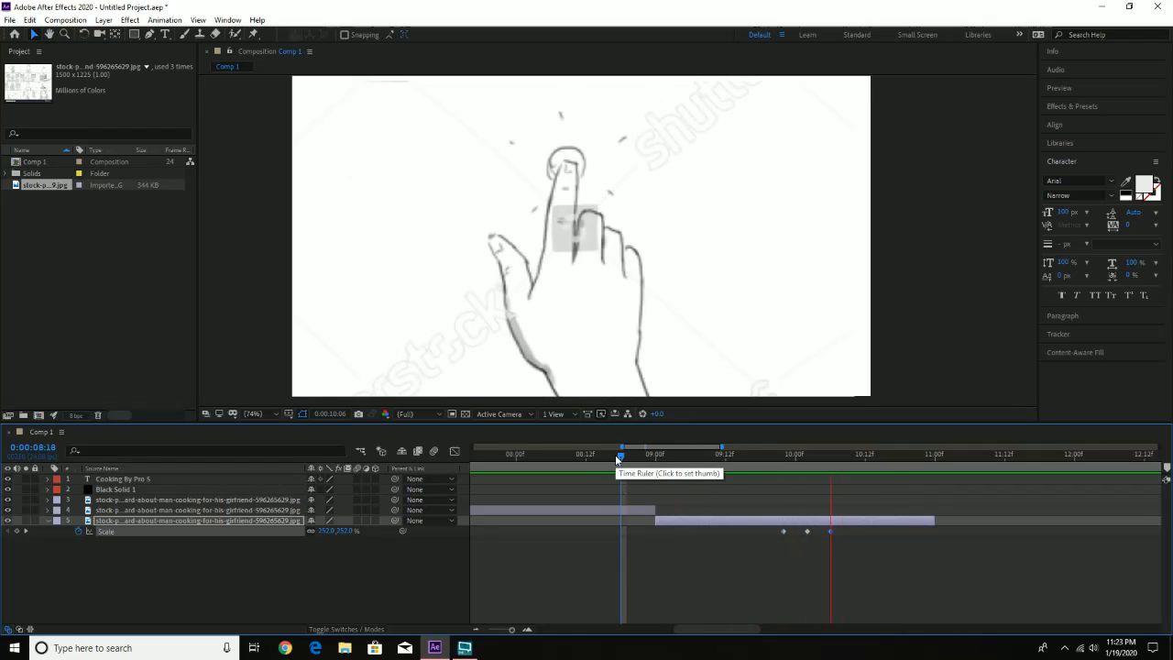
{"action": "key", "text": "space"}
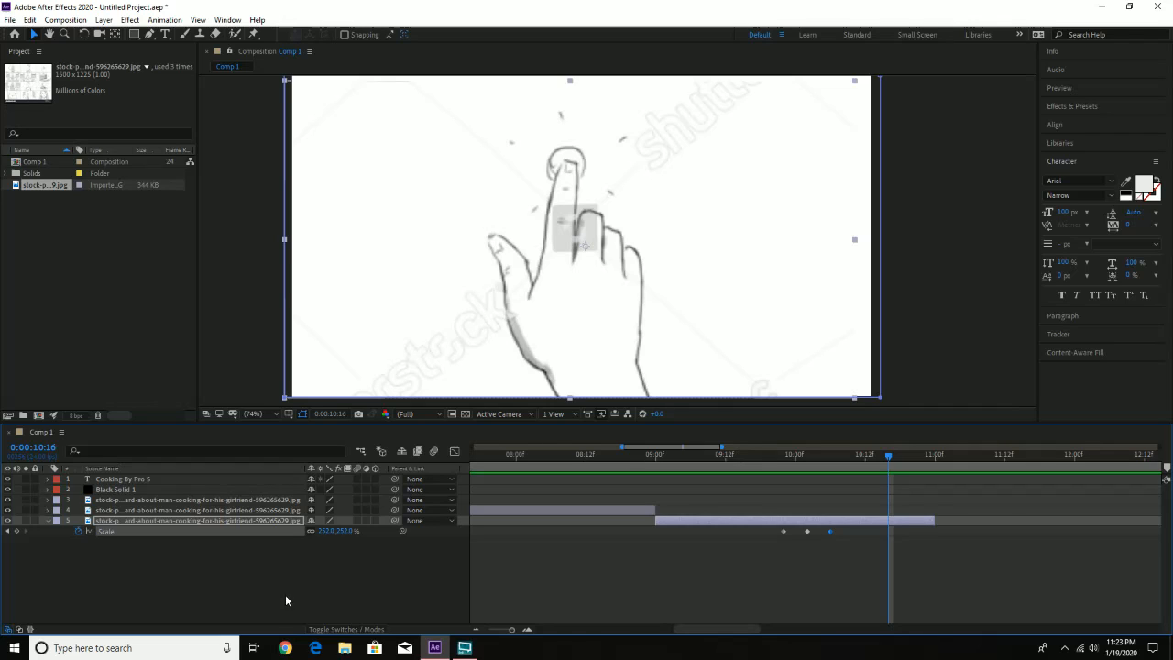
{"action": "key", "text": "s"}
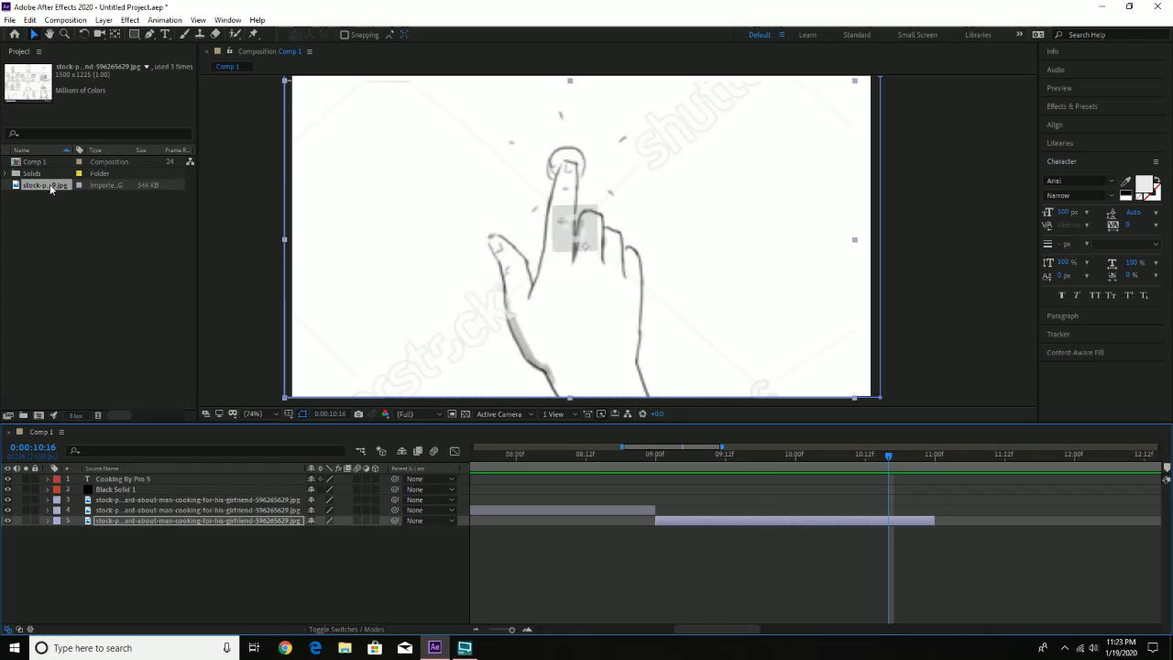
Add the storyboard image as a new bottom layer with the playhead at 0:00:11:00 and shift it to bring the open-oven panel into view
{"action": "left_click", "coordinate": [936, 455]}
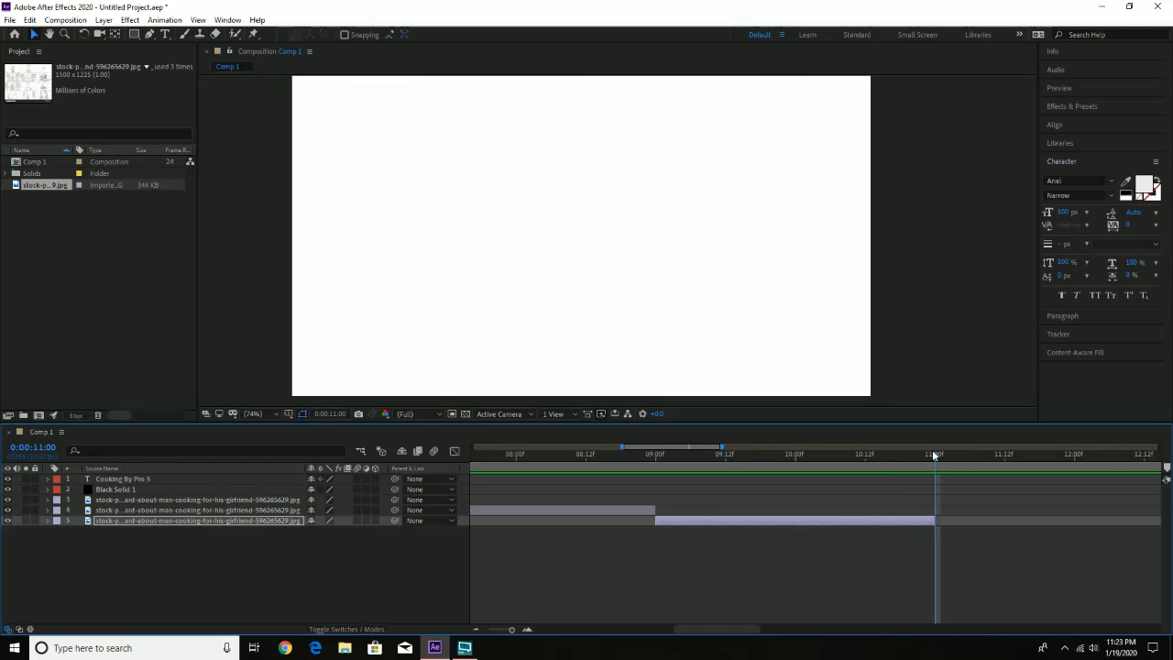
{"action": "left_click_drag", "start_coordinate": [64, 186], "coordinate": [85, 540]}
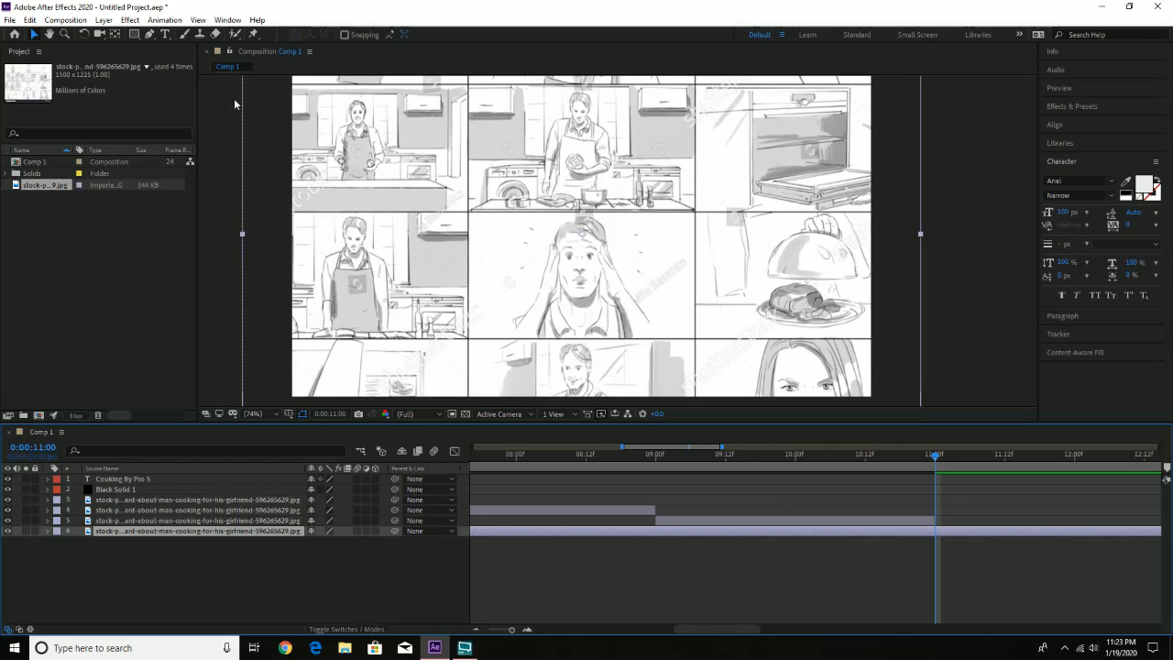
{"action": "left_click_drag", "start_coordinate": [691, 225], "coordinate": [466, 303]}
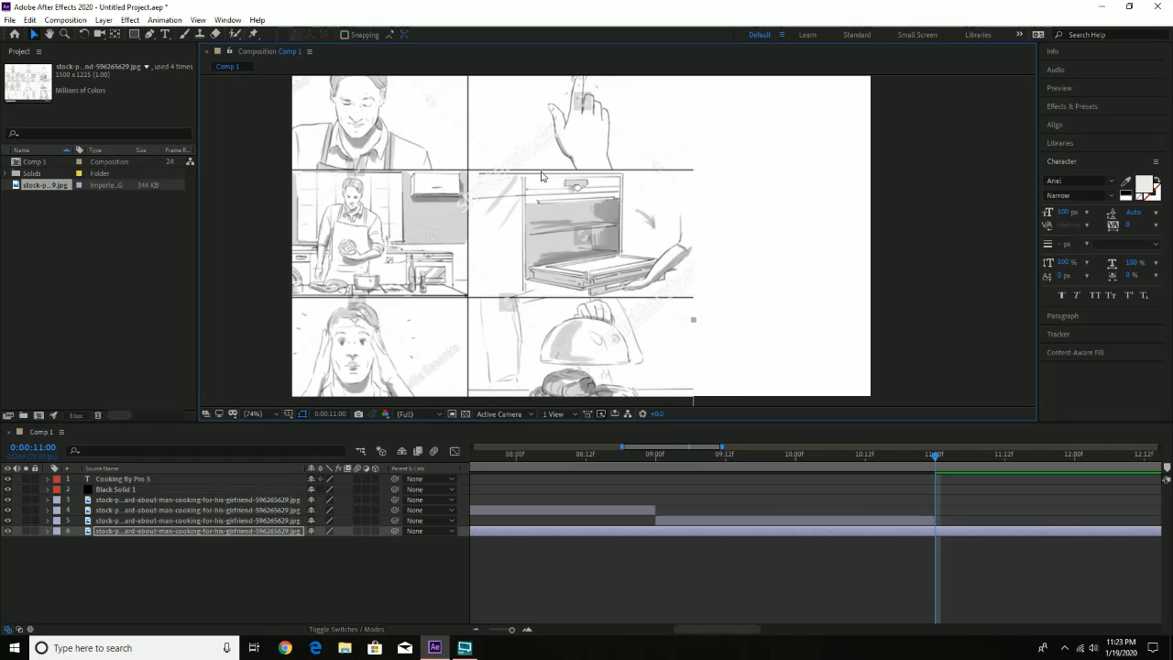
Draw a rectangular mask around the open-oven panel on the new storyboard layer
{"action": "left_click", "coordinate": [135, 34]}
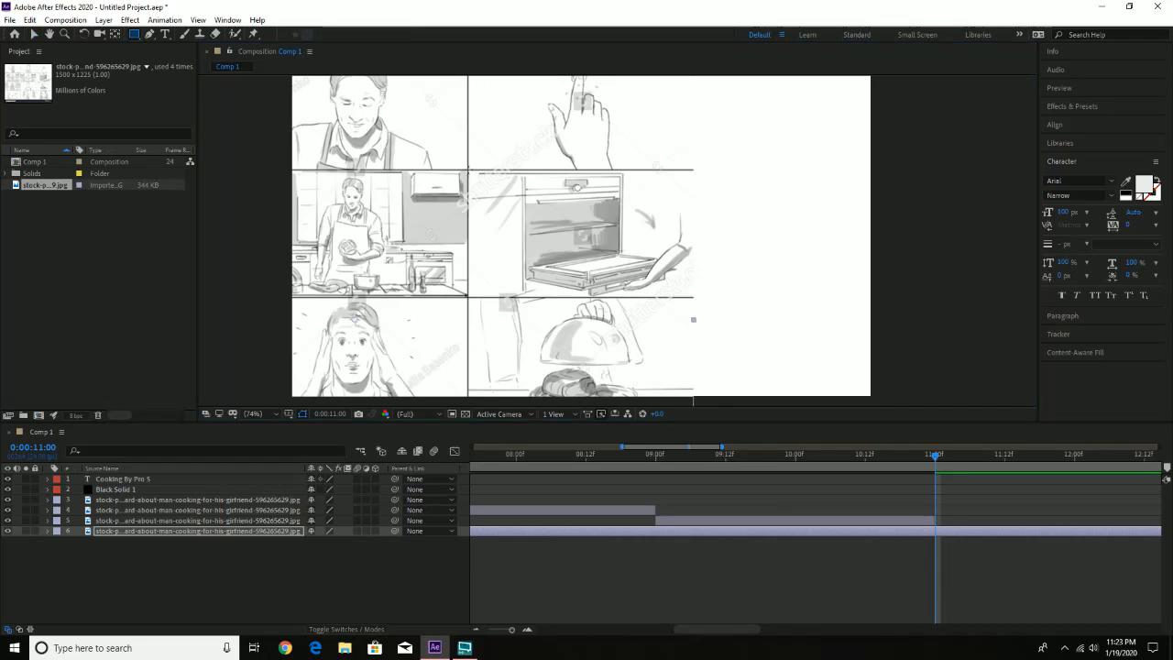
{"action": "left_click_drag", "start_coordinate": [469, 170], "coordinate": [700, 295]}
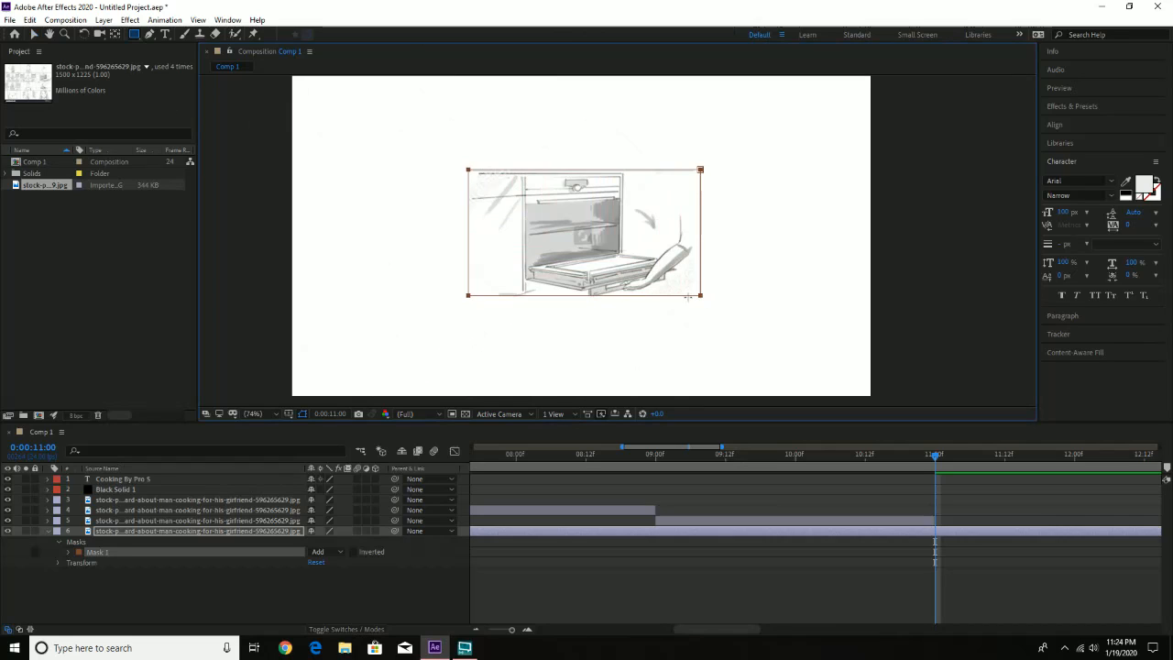
{"action": "left_click", "coordinate": [34, 34]}
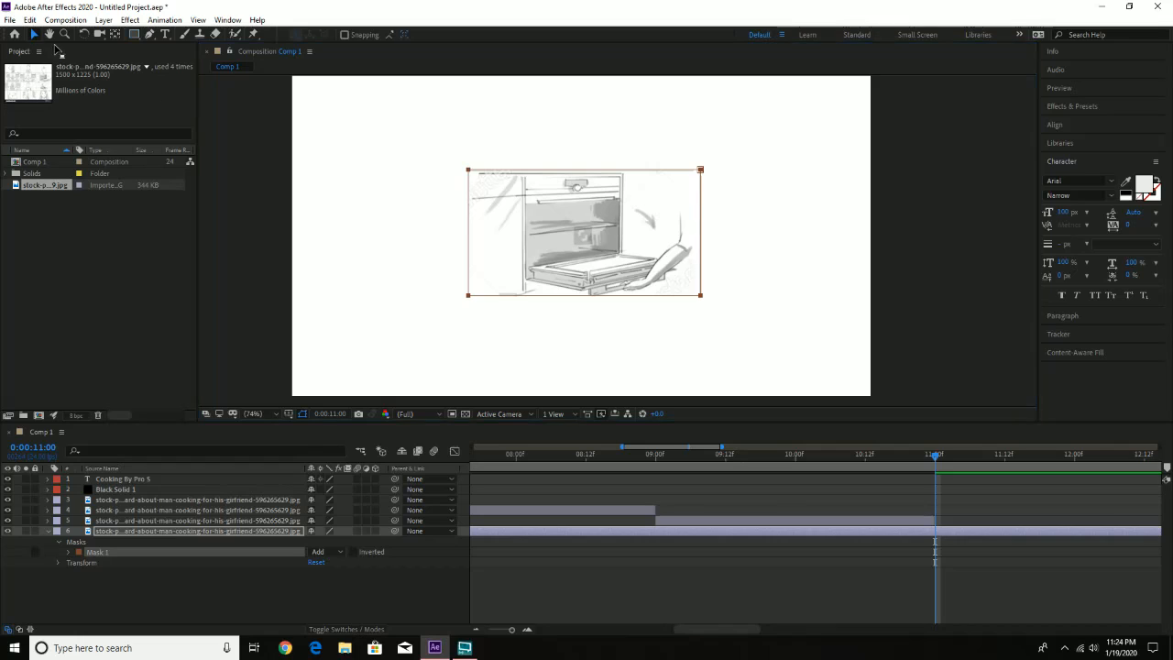
{"action": "left_click", "coordinate": [354, 320]}
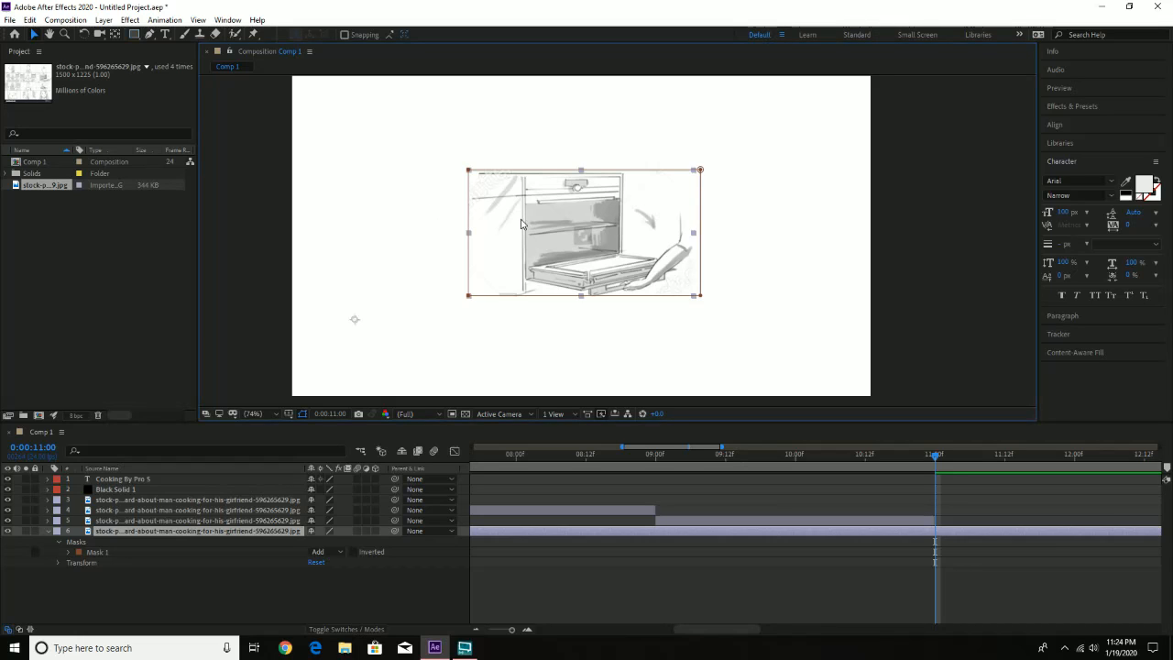
Move the oven layer's anchor point to the masked panel's lower-left corner and scale the layer to 255%
{"action": "left_click", "coordinate": [115, 34]}
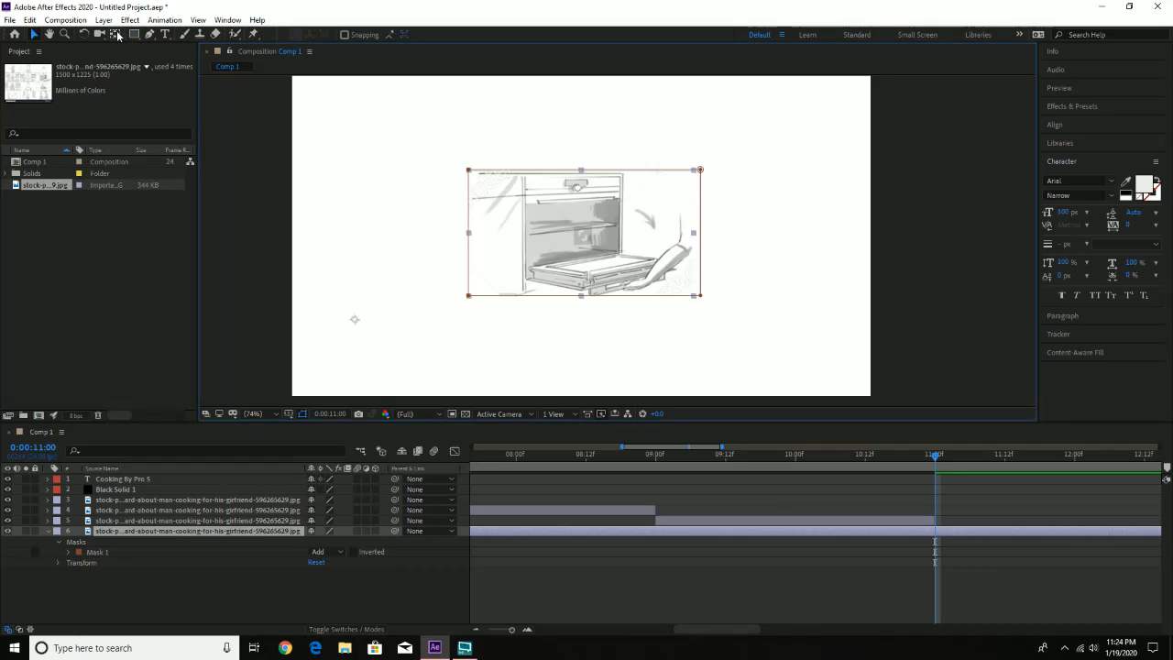
{"action": "left_click", "coordinate": [358, 324]}
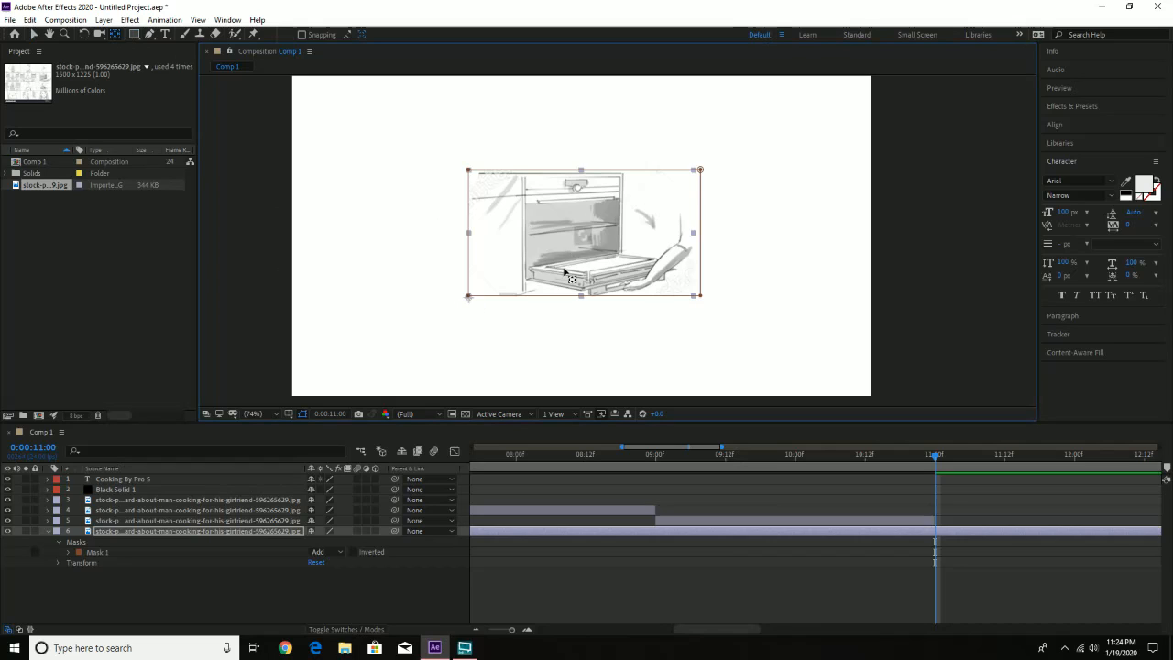
{"action": "key", "text": "s"}
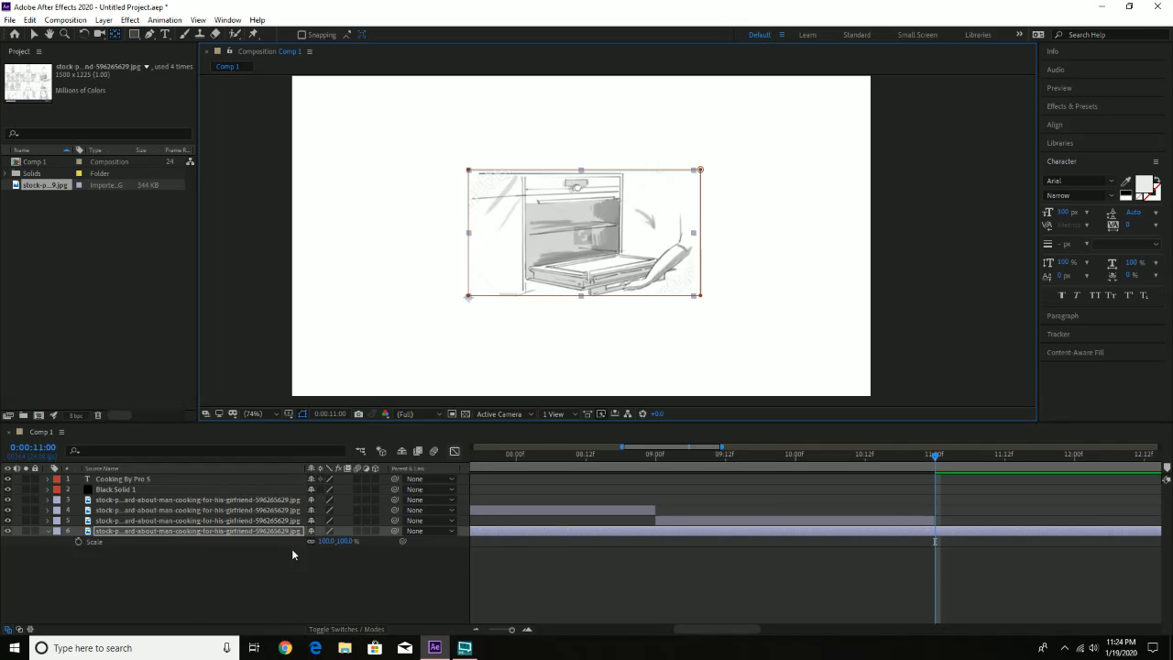
{"action": "left_click_drag", "start_coordinate": [332, 542], "coordinate": [474, 543]}
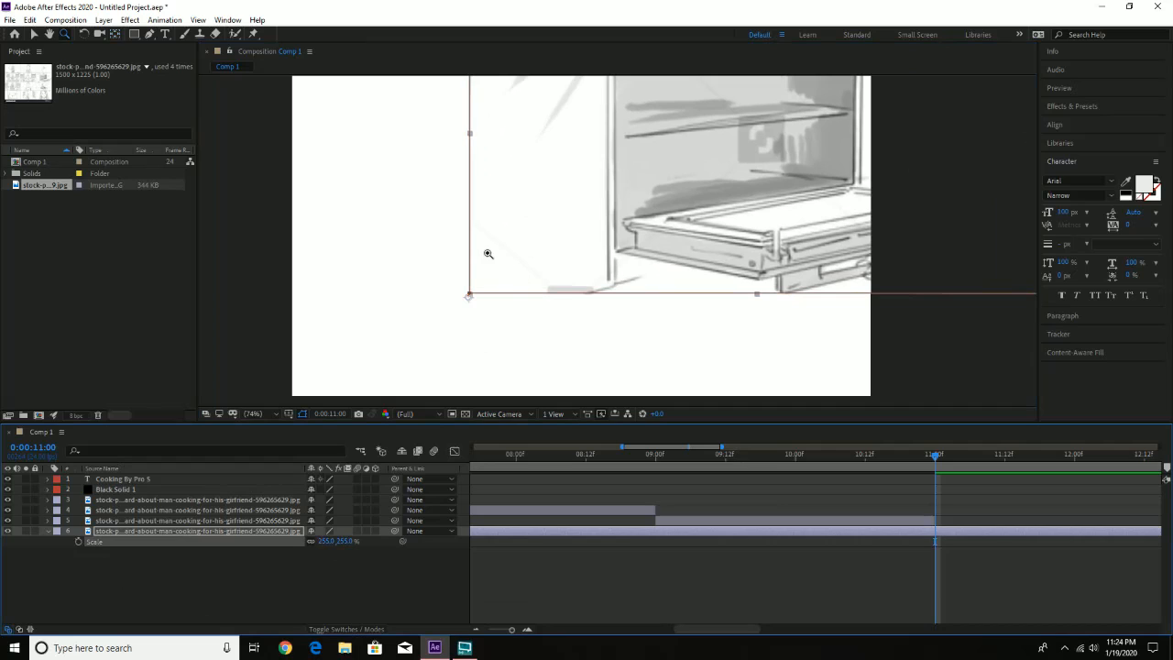
Reposition the enlarged oven panel so that it fills the composition frame
{"action": "key", "text": "z"}
{"action": "left_click", "coordinate": [511, 297], "text": "alt"}
{"action": "key", "text": "h"}
{"action": "left_click_drag", "start_coordinate": [667, 240], "coordinate": [581, 306]}
{"action": "key", "text": "v"}
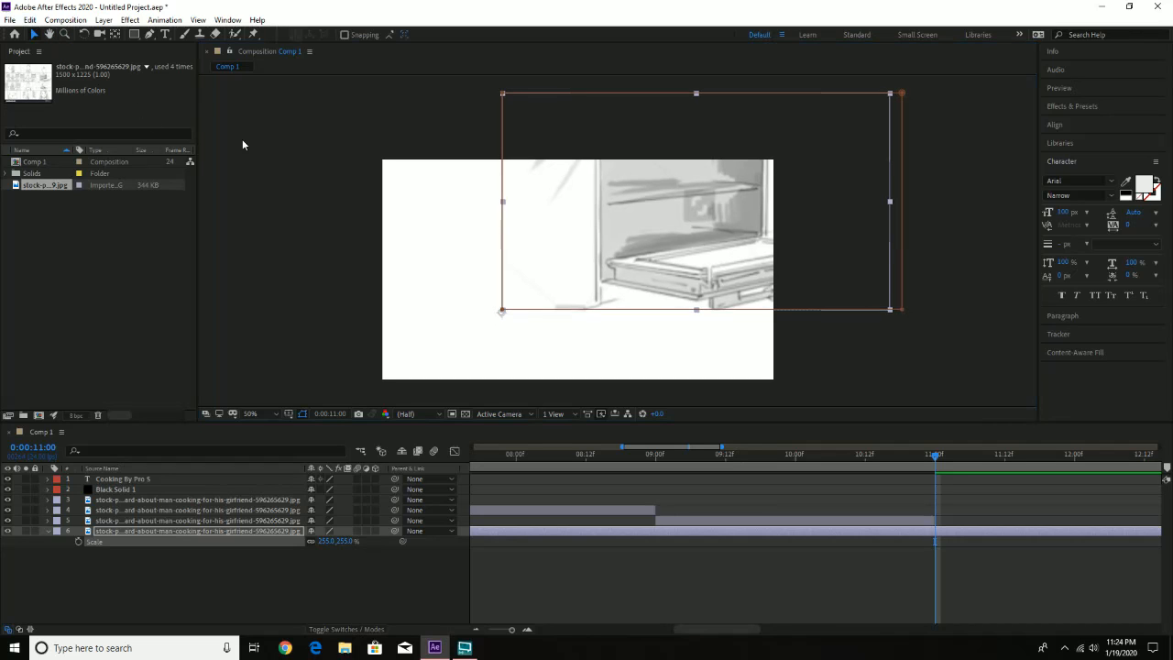
{"action": "left_click_drag", "start_coordinate": [618, 221], "coordinate": [498, 291]}
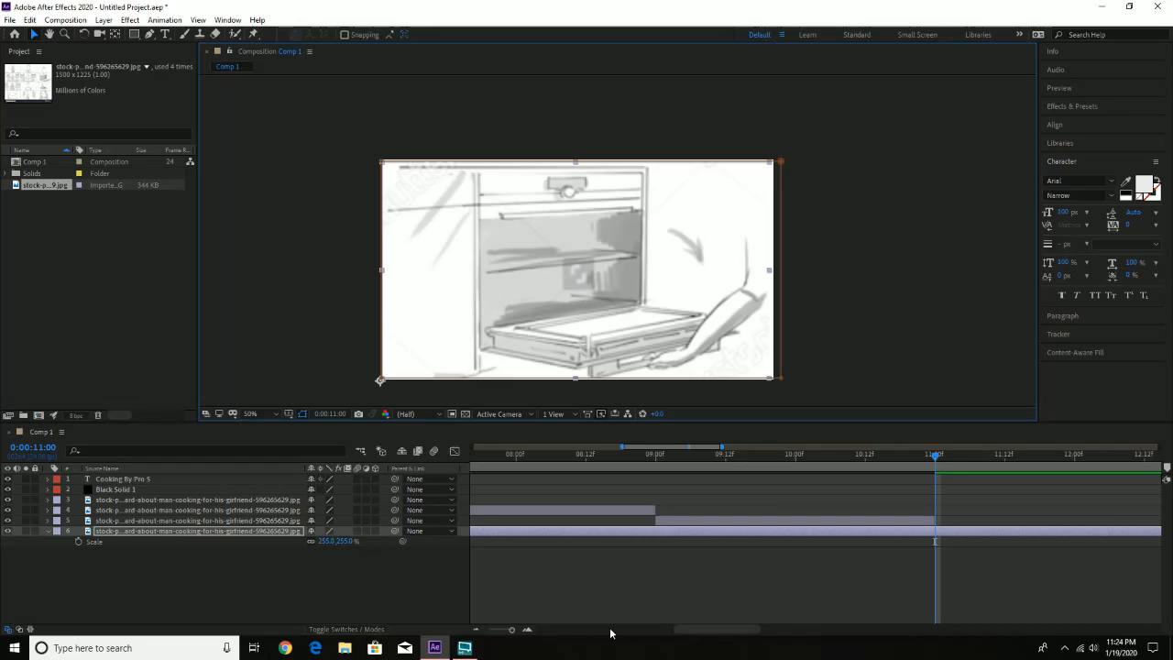
Trim the oven layer to run from 0:00:11:00 to 0:00:13:00 and return the playhead to 0:00:11:00
{"action": "left_click_drag", "start_coordinate": [513, 630], "coordinate": [488, 630]}
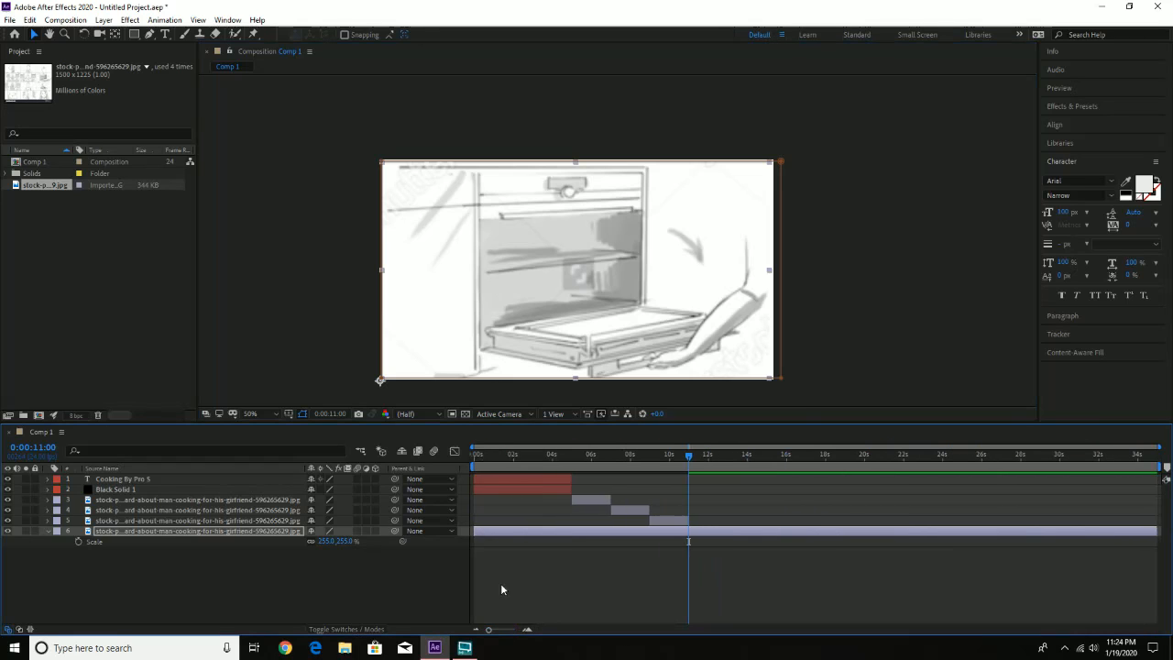
{"action": "left_click_drag", "start_coordinate": [472, 529], "coordinate": [687, 532]}
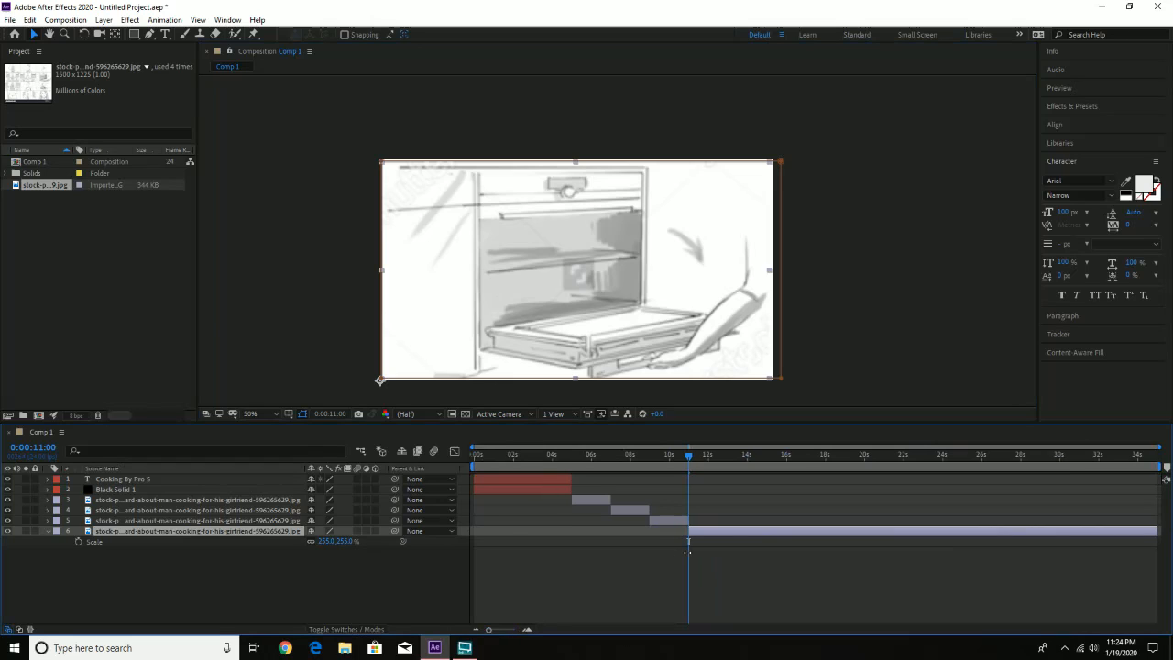
{"action": "left_click_drag", "start_coordinate": [1159, 531], "coordinate": [761, 527]}
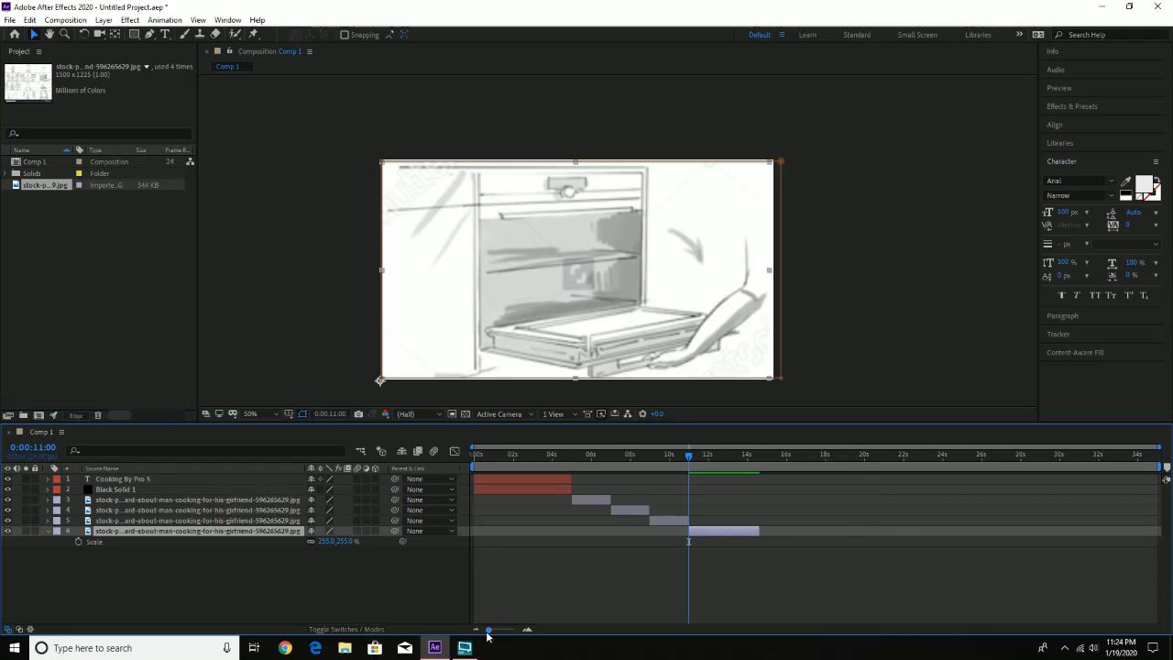
{"action": "left_click_drag", "start_coordinate": [488, 629], "coordinate": [510, 630]}
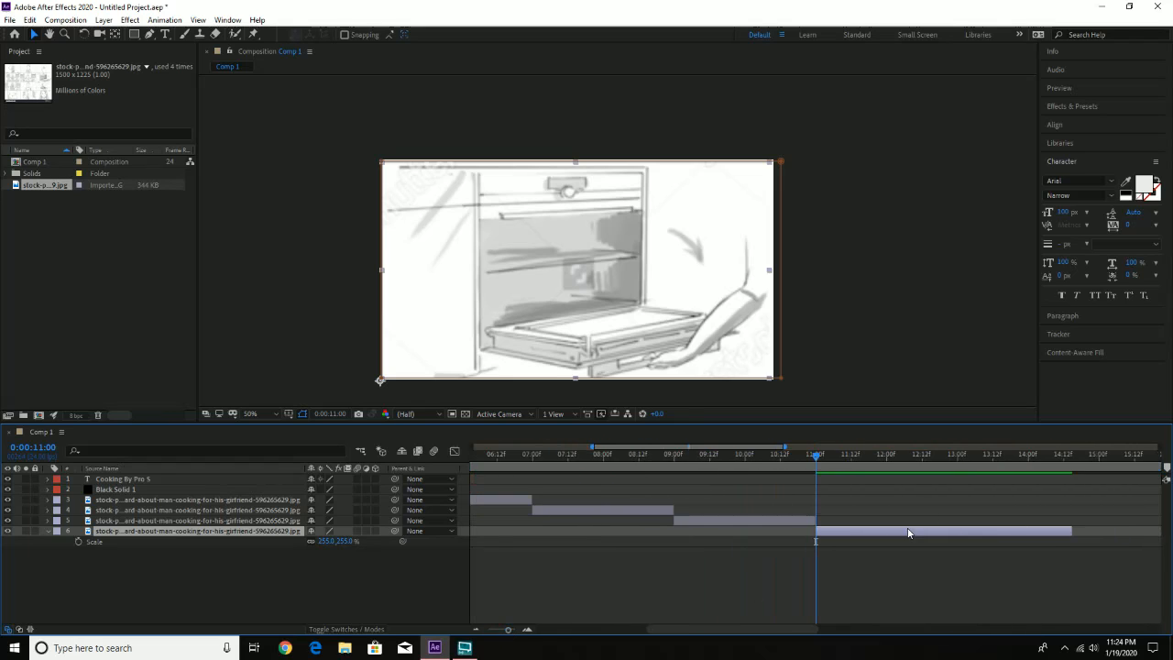
{"action": "left_click", "coordinate": [960, 458]}
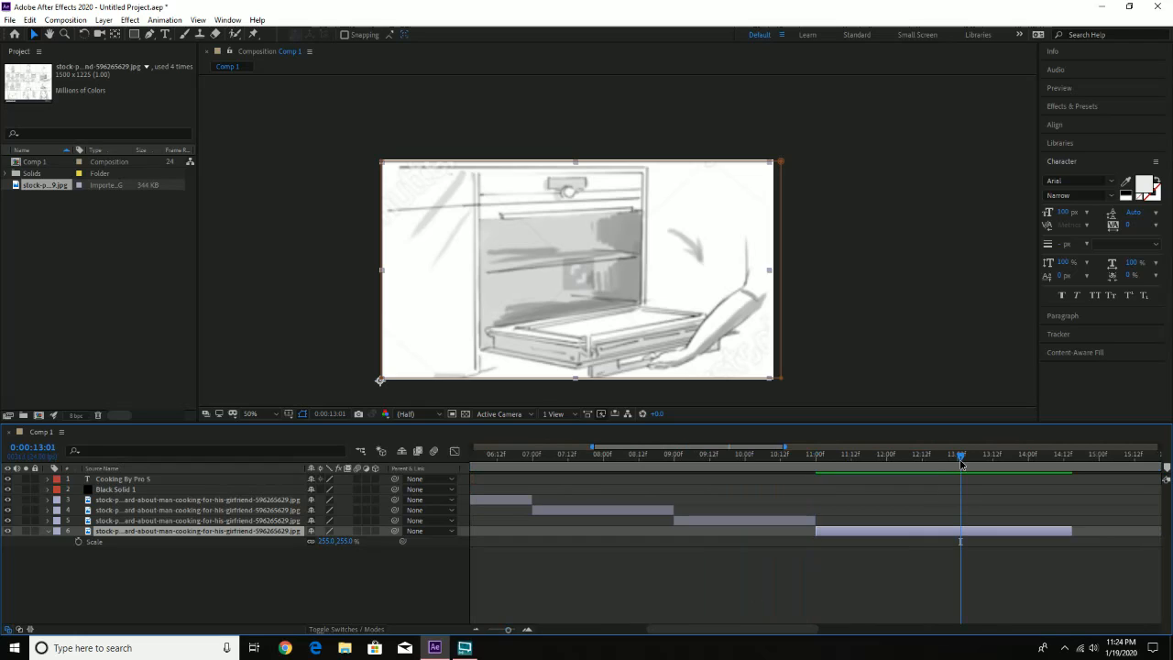
{"action": "left_click_drag", "start_coordinate": [962, 463], "coordinate": [958, 463]}
{"action": "left_click_drag", "start_coordinate": [1068, 530], "coordinate": [959, 532]}
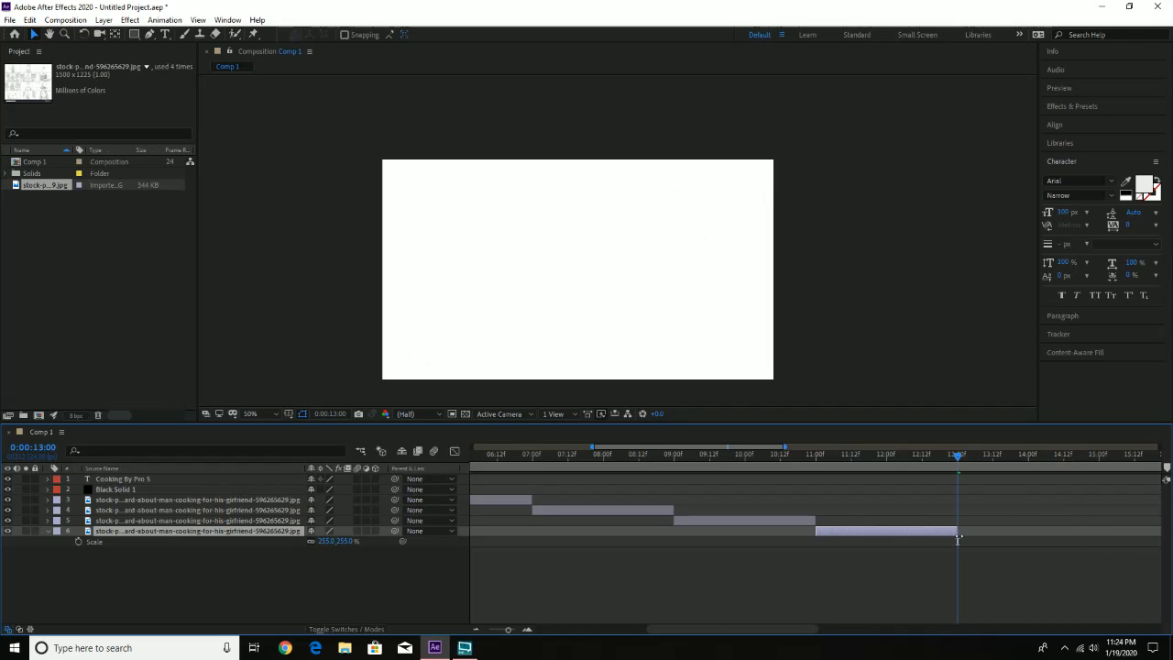
{"action": "mouse_move", "coordinate": [818, 456]}
{"action": "left_mouse_down"}
{"action": "mouse_move", "coordinate": [704, 456]}
{"action": "mouse_move", "coordinate": [817, 465]}
{"action": "left_mouse_up"}
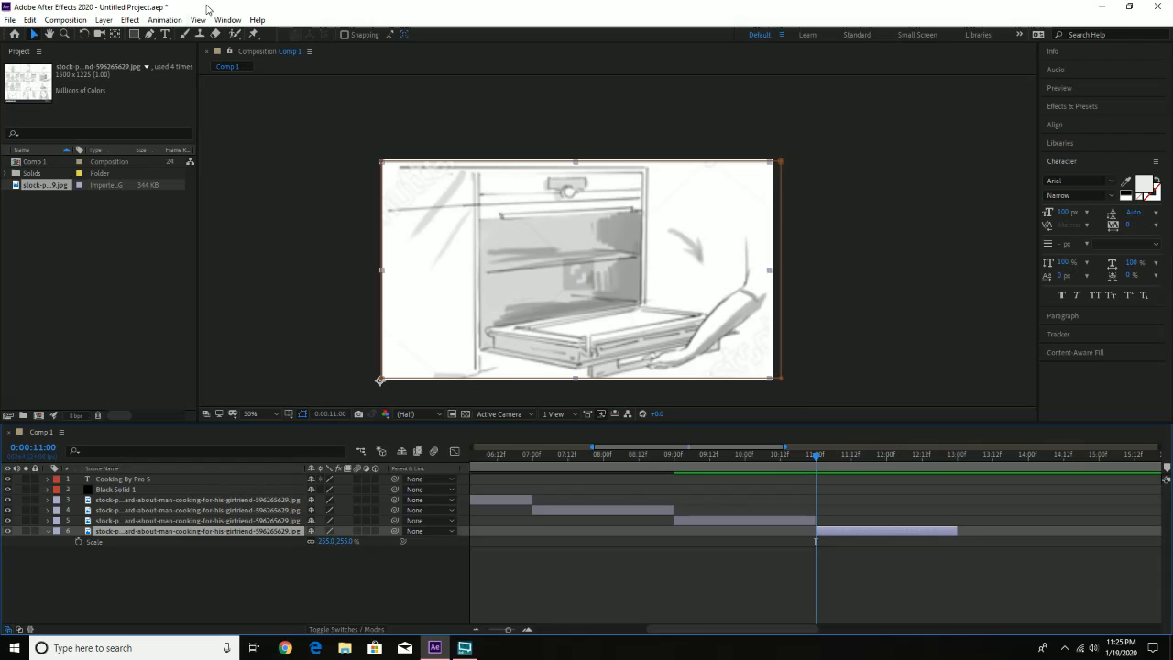
Rotate the oven layer about -88.5° out of the frame and set a rotation keyframe at 0:00:11:00
{"action": "left_click", "coordinate": [85, 34]}
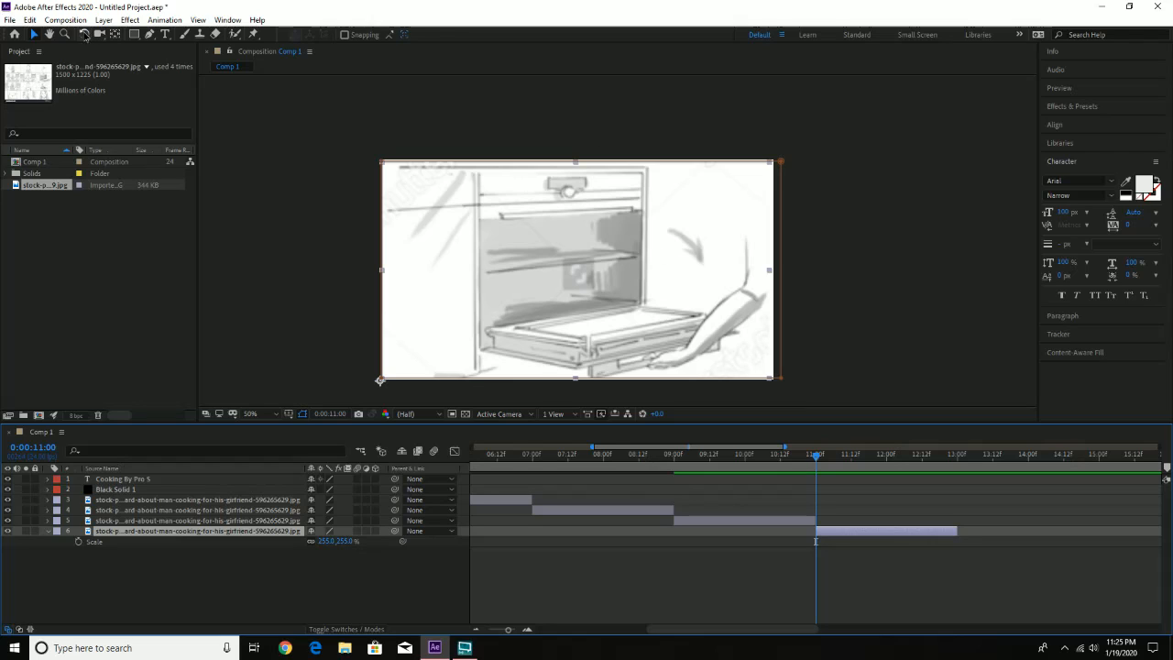
{"action": "left_click", "coordinate": [564, 285]}
{"action": "left_click_drag", "start_coordinate": [564, 284], "coordinate": [275, 192]}
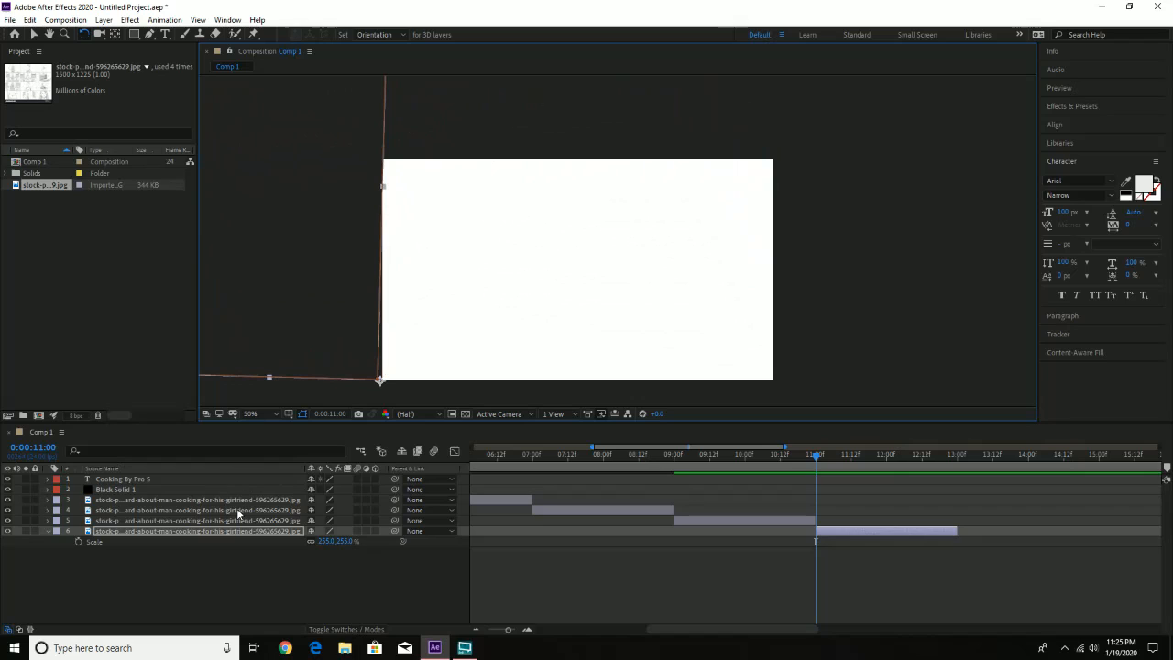
{"action": "key", "text": "r"}
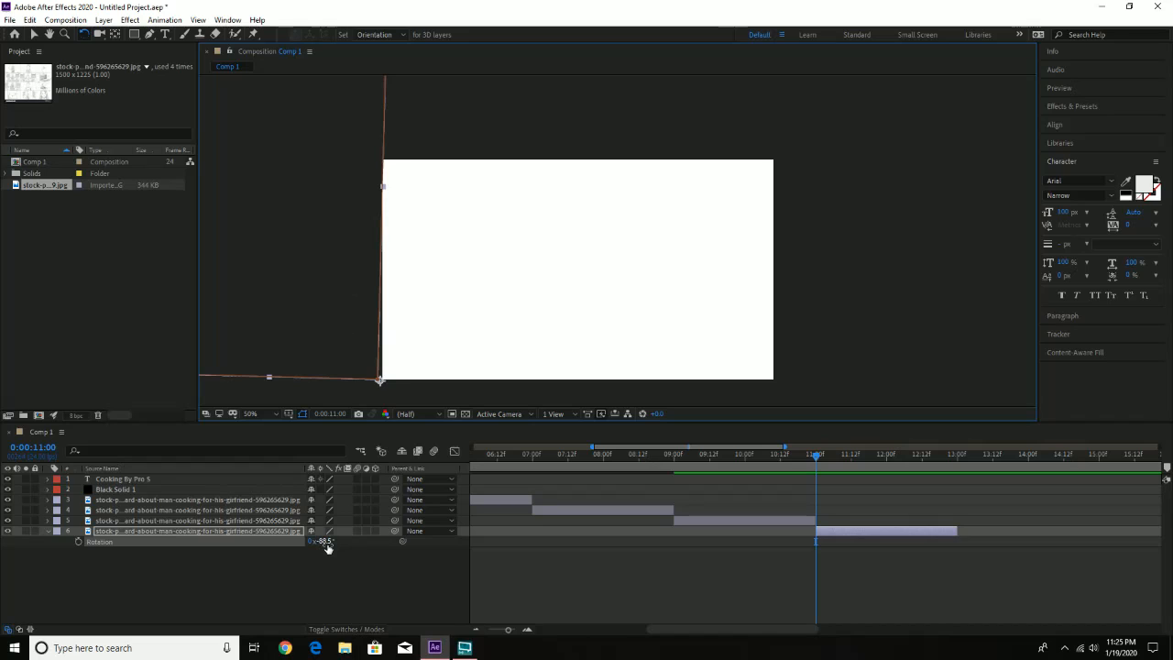
{"action": "left_click", "coordinate": [79, 541]}
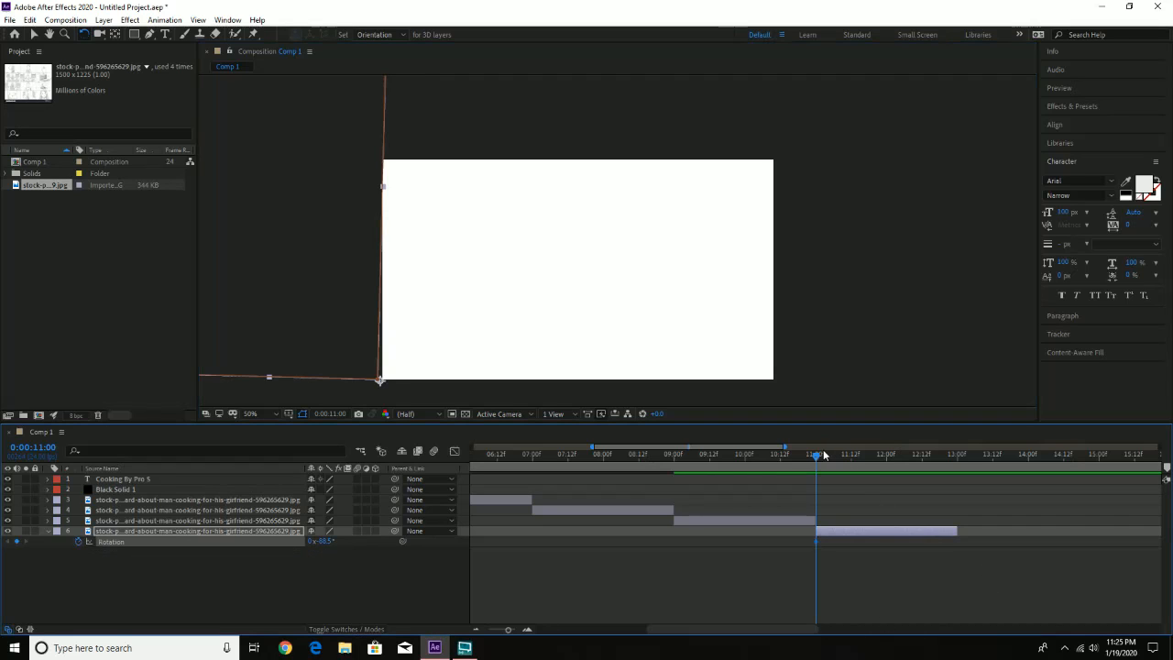
Rotate the oven layer back into the frame at 0:00:11:12, setting the rotation keyframe to exactly 0°
{"action": "left_click_drag", "start_coordinate": [819, 455], "coordinate": [852, 460]}
{"action": "left_click_drag", "start_coordinate": [349, 288], "coordinate": [550, 304]}
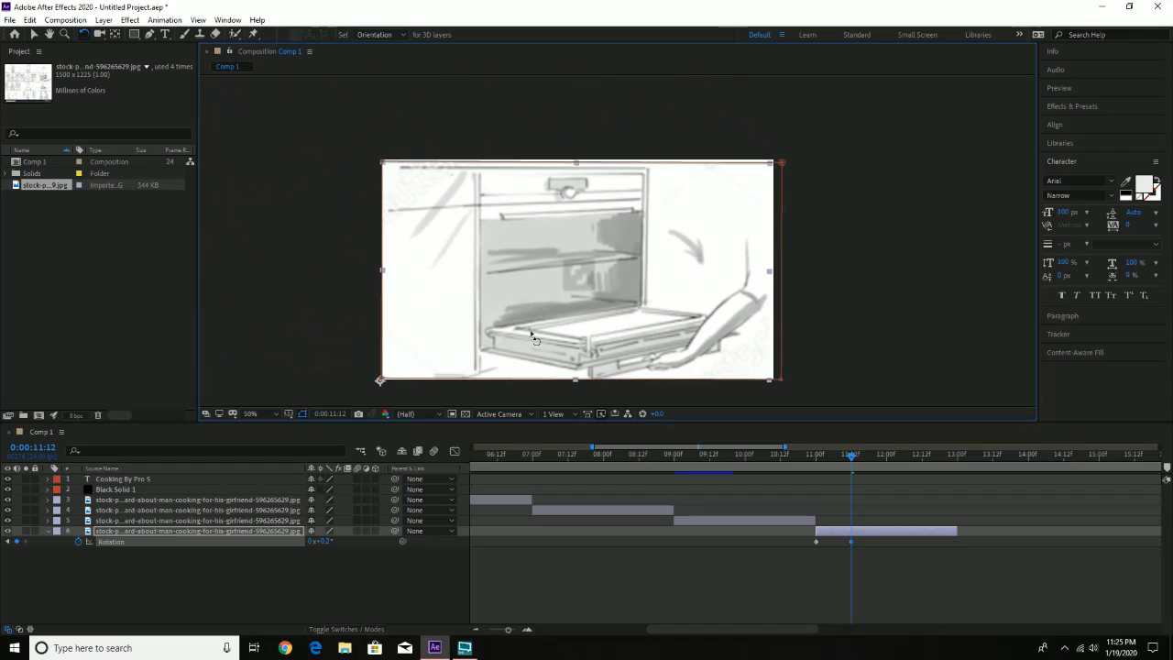
{"action": "left_click", "coordinate": [326, 542]}
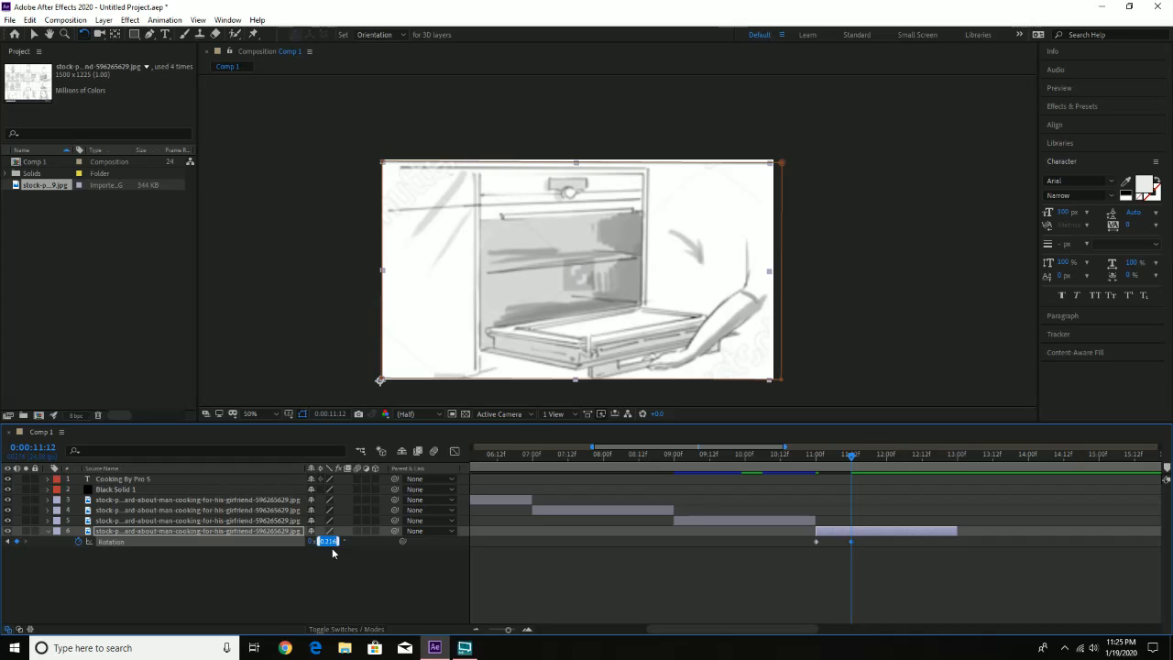
{"action": "type", "text": "0"}
{"action": "key", "text": "Return"}
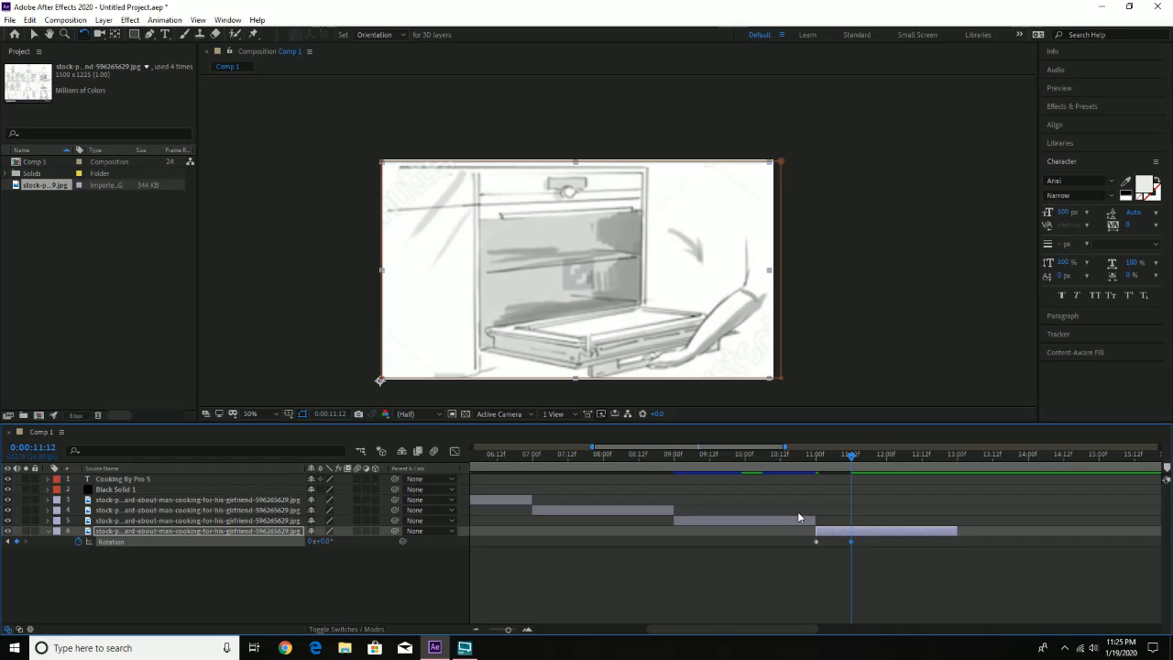
Preview the oven panel's rotation animation from 0:00:10:00 and collapse the layer's properties
{"action": "left_click_drag", "start_coordinate": [801, 458], "coordinate": [743, 457]}
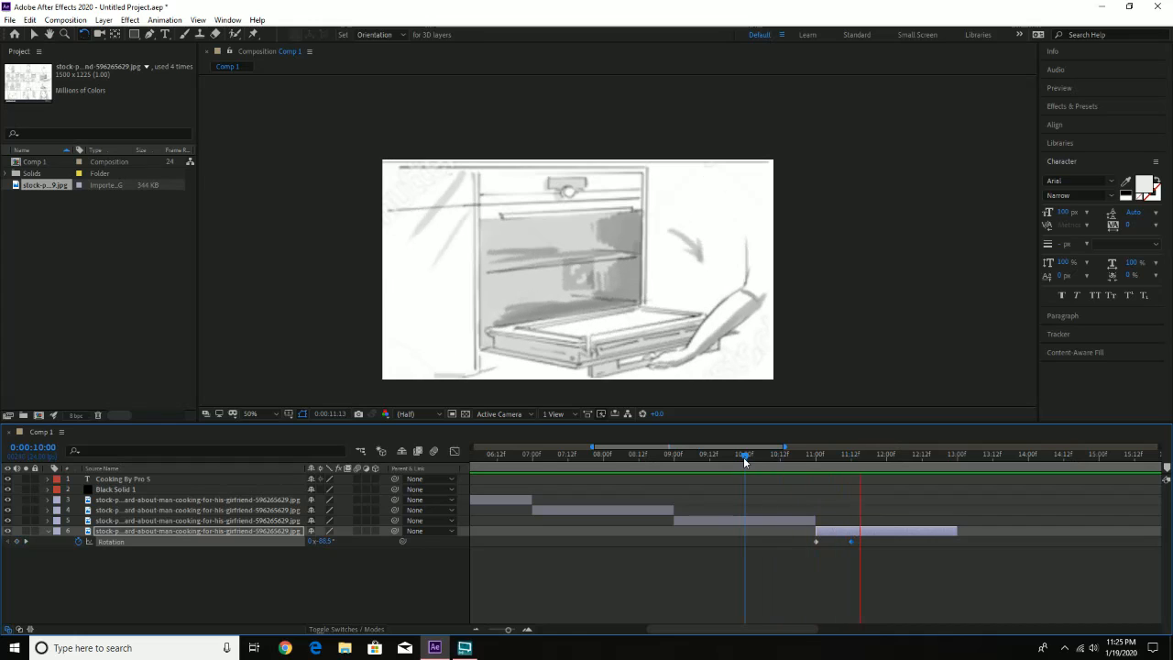
{"action": "key", "text": "space"}
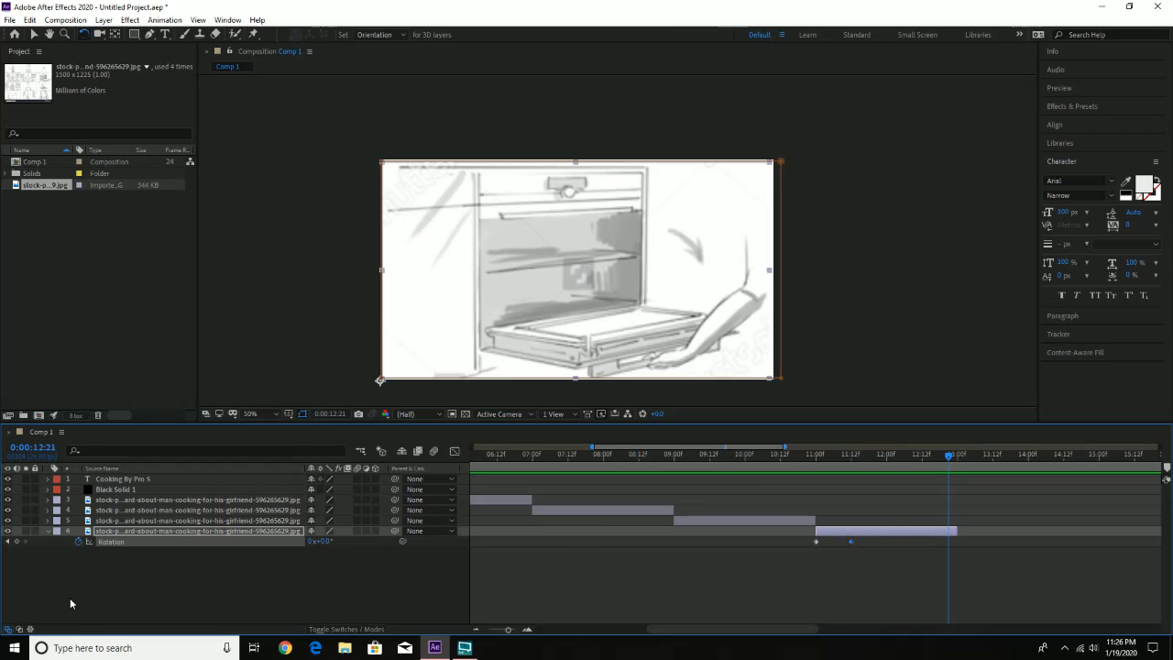
{"action": "left_click", "coordinate": [49, 532]}
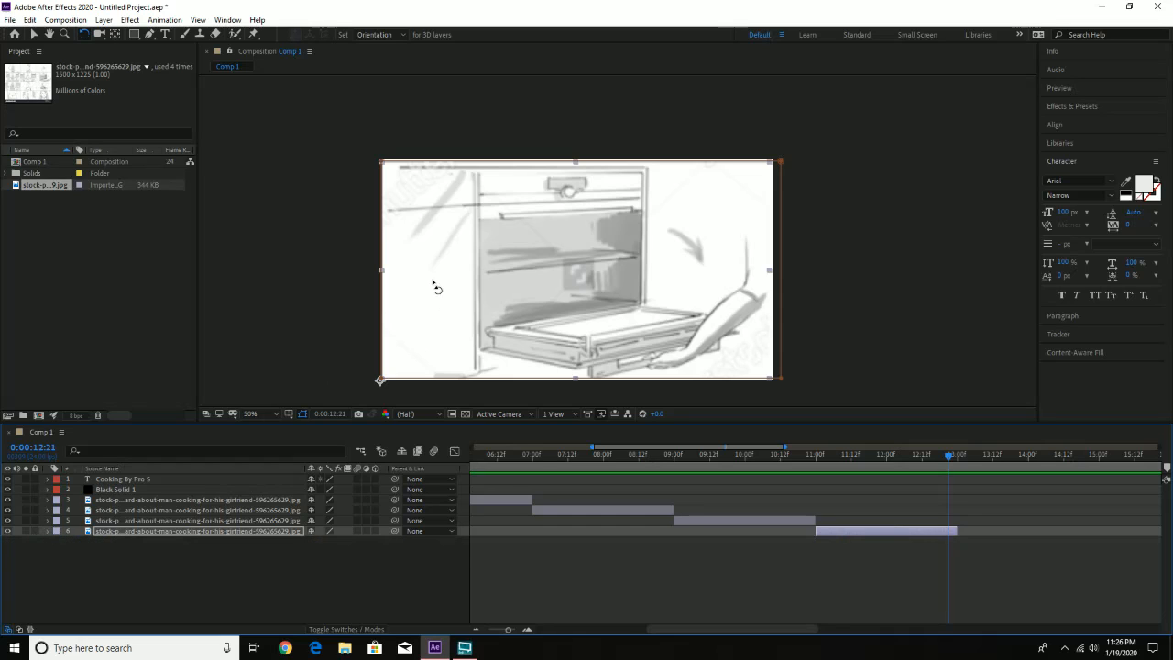
Add the storyboard image as a new bottom layer and roughly trim it to about two seconds from 0:00:13:00
{"action": "left_click_drag", "start_coordinate": [953, 458], "coordinate": [959, 457]}
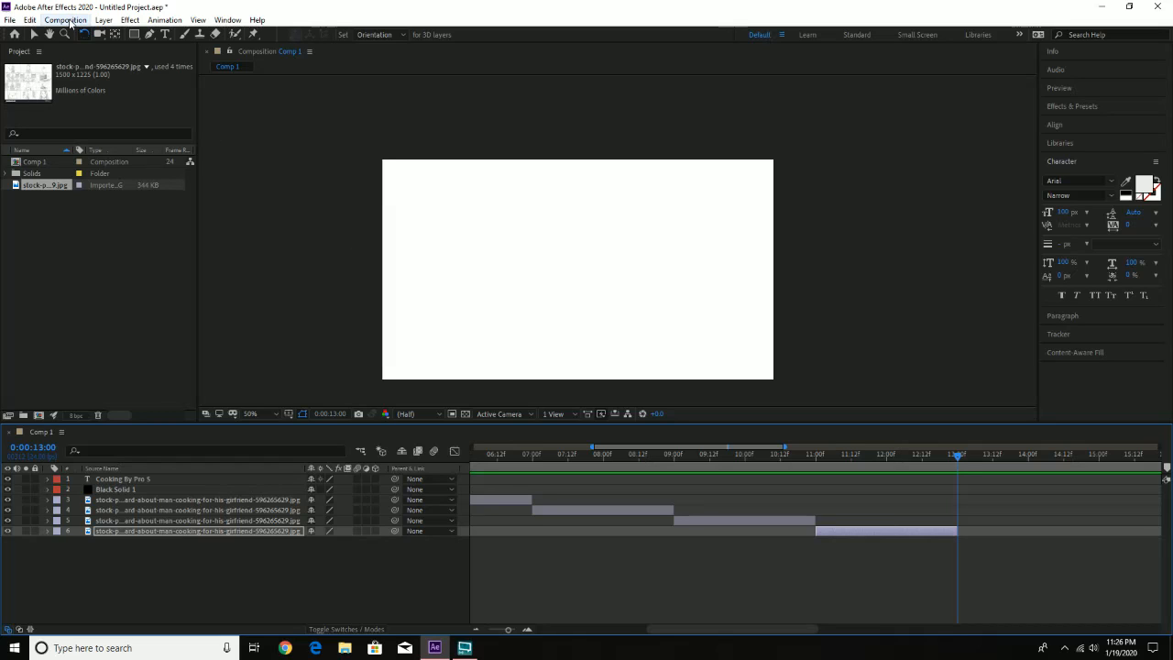
{"action": "left_click_drag", "start_coordinate": [46, 185], "coordinate": [88, 594]}
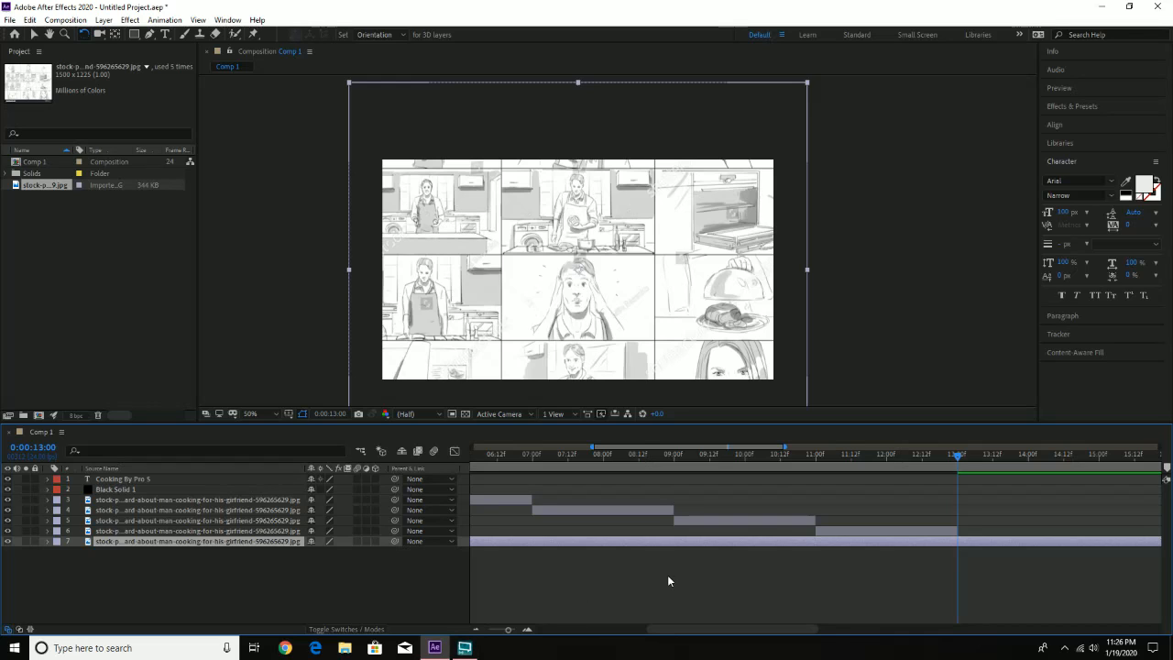
{"action": "left_click_drag", "start_coordinate": [502, 631], "coordinate": [477, 635]}
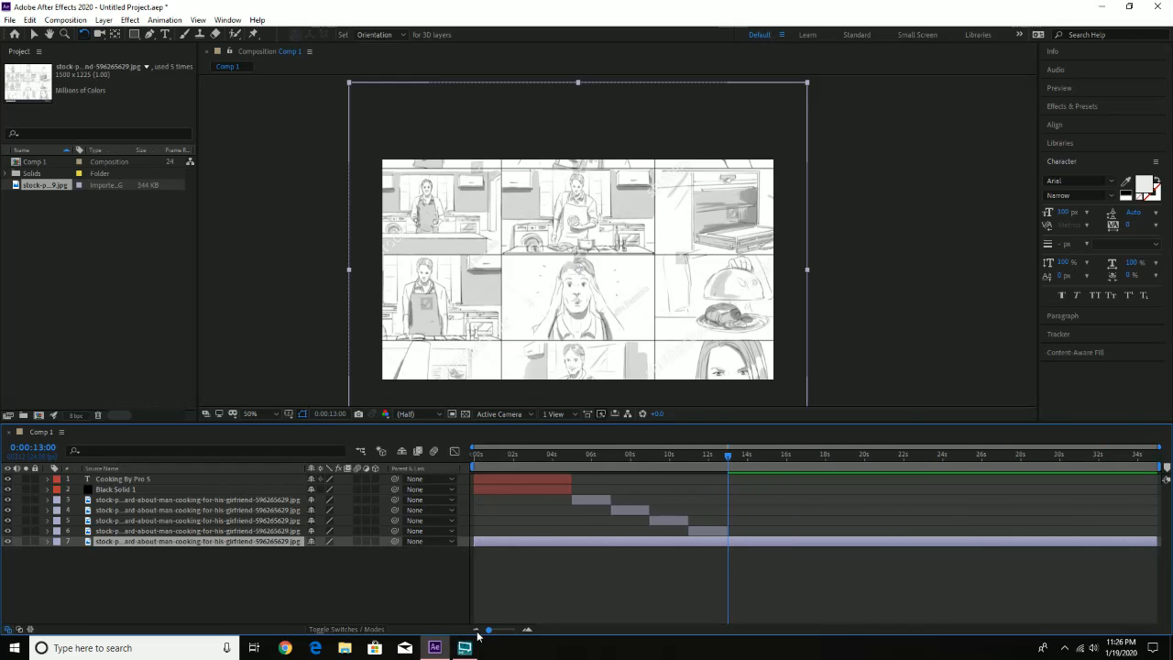
{"action": "left_click_drag", "start_coordinate": [473, 540], "coordinate": [727, 556]}
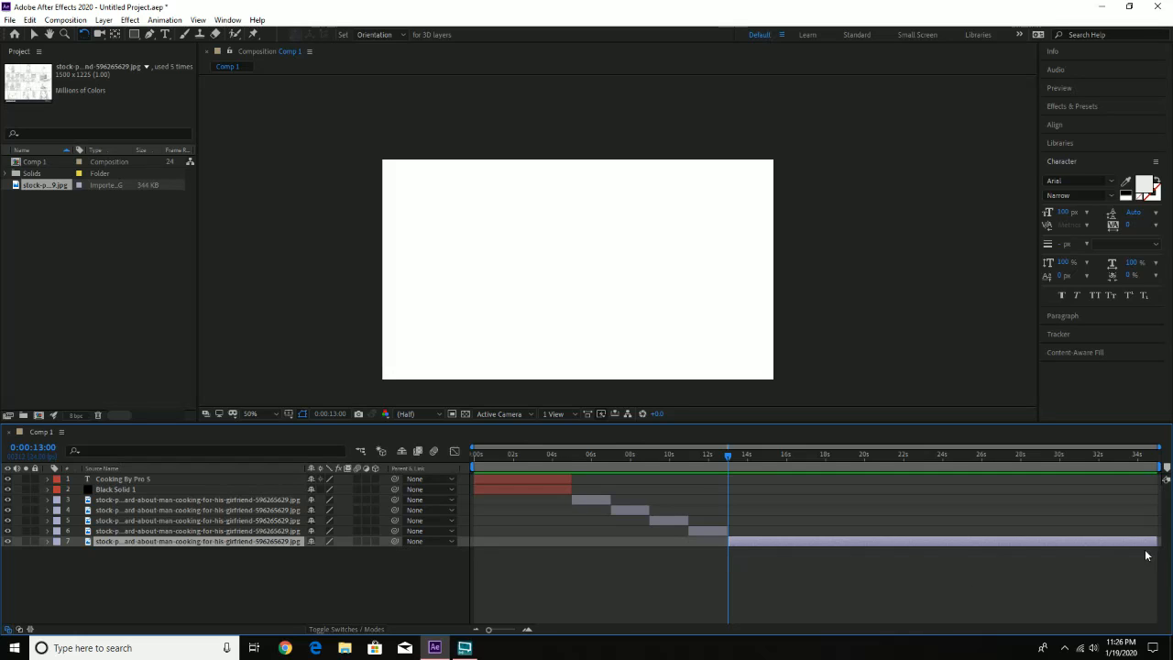
{"action": "left_click_drag", "start_coordinate": [1160, 546], "coordinate": [770, 541]}
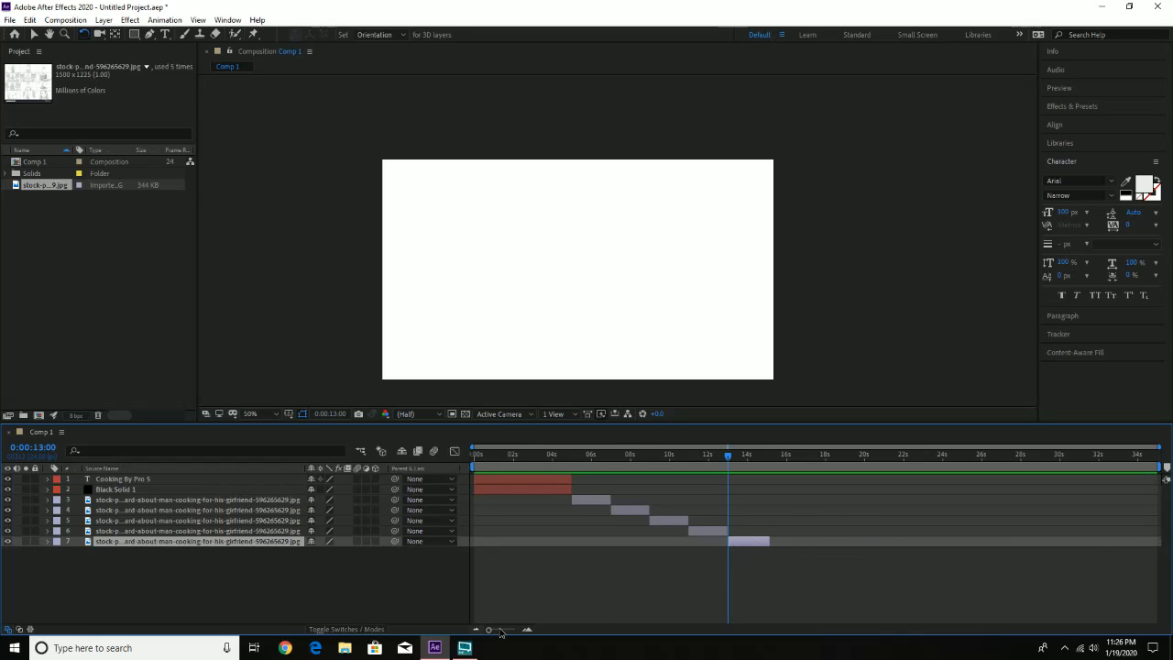
Refine the new layer's trim to run from 0:00:13:00 to 0:00:15:00 and return the playhead to 0:00:13:00
{"action": "left_click_drag", "start_coordinate": [493, 629], "coordinate": [511, 629]}
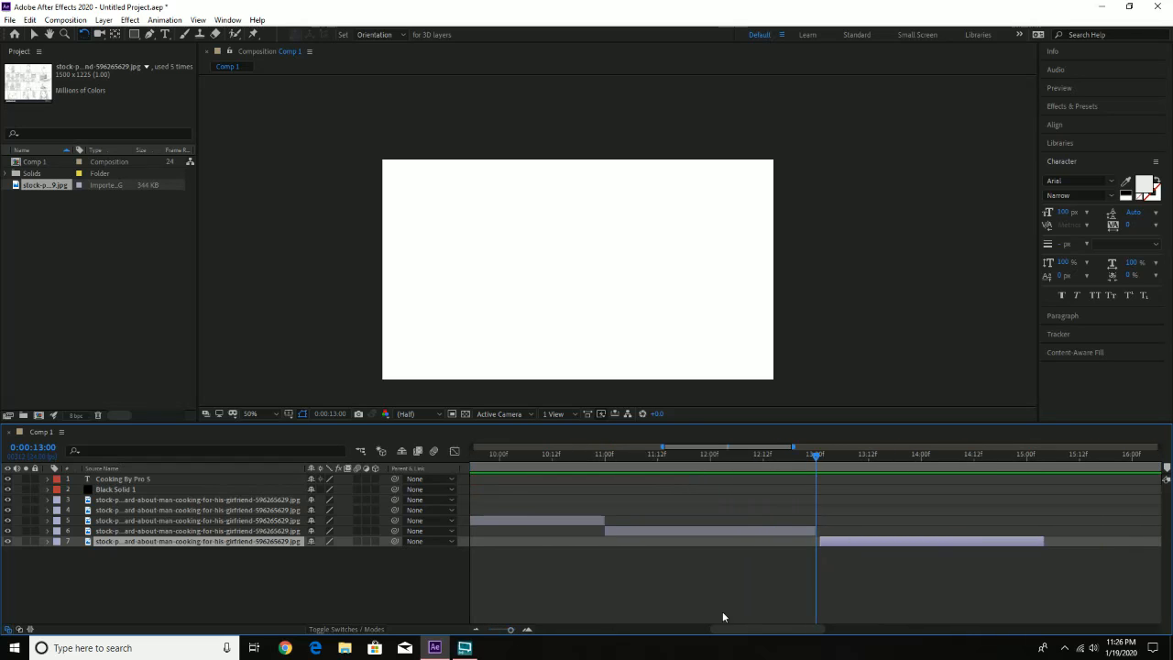
{"action": "left_click_drag", "start_coordinate": [821, 541], "coordinate": [816, 541]}
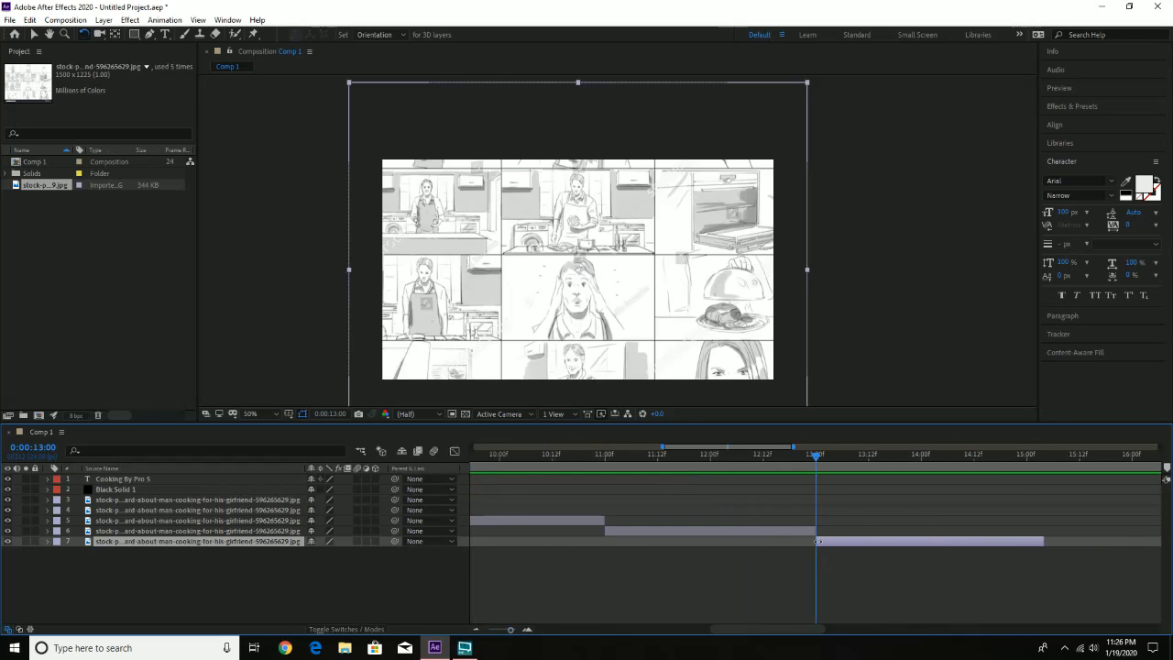
{"action": "left_click_drag", "start_coordinate": [1041, 542], "coordinate": [1033, 544]}
{"action": "left_click_drag", "start_coordinate": [1022, 456], "coordinate": [1025, 463]}
{"action": "left_click_drag", "start_coordinate": [1035, 540], "coordinate": [1027, 541]}
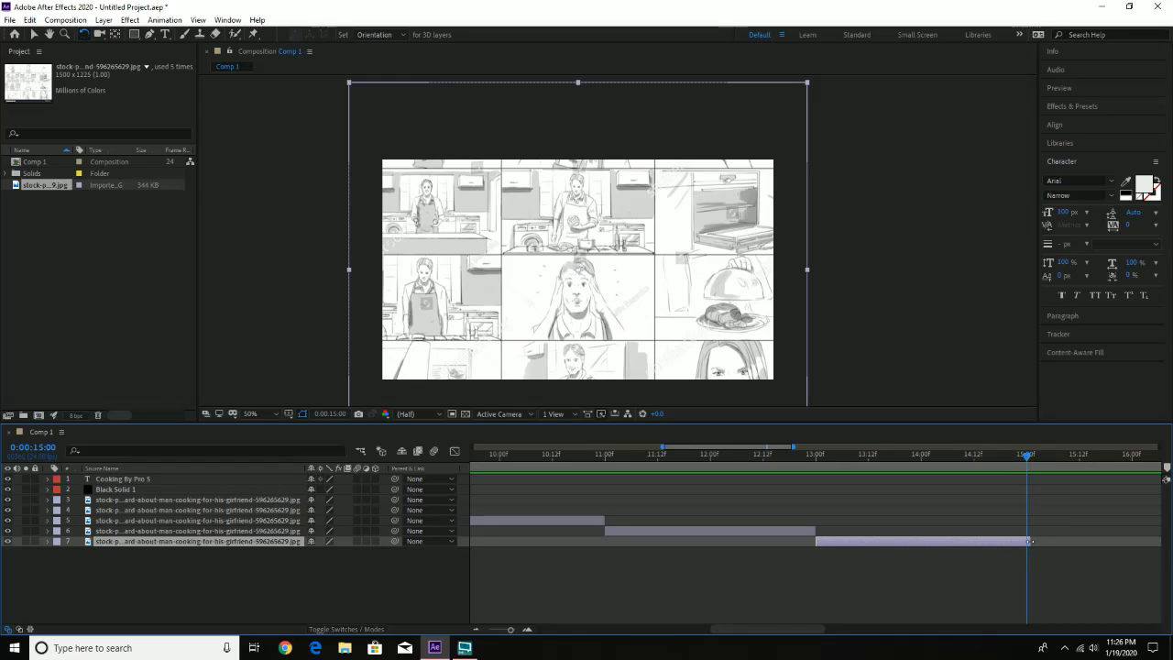
{"action": "left_click", "coordinate": [816, 454]}
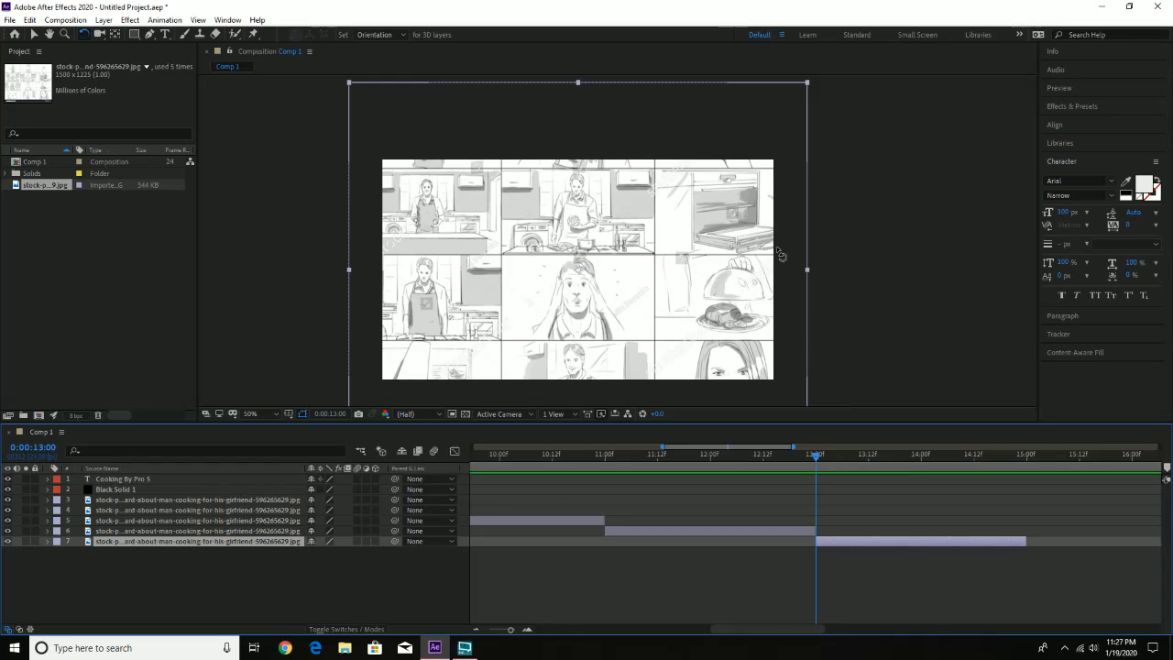
Shift the new storyboard layer to expose the covered-dish panel fully and draw a rectangular mask around that panel
{"action": "left_click", "coordinate": [34, 34]}
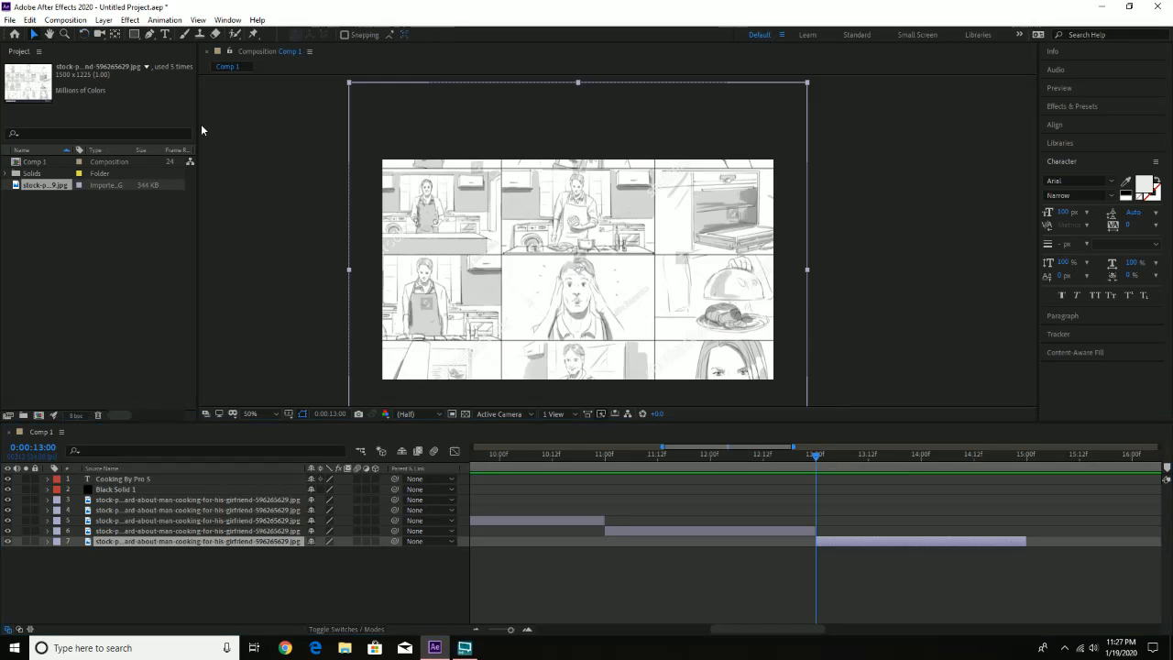
{"action": "left_click_drag", "start_coordinate": [680, 313], "coordinate": [639, 287]}
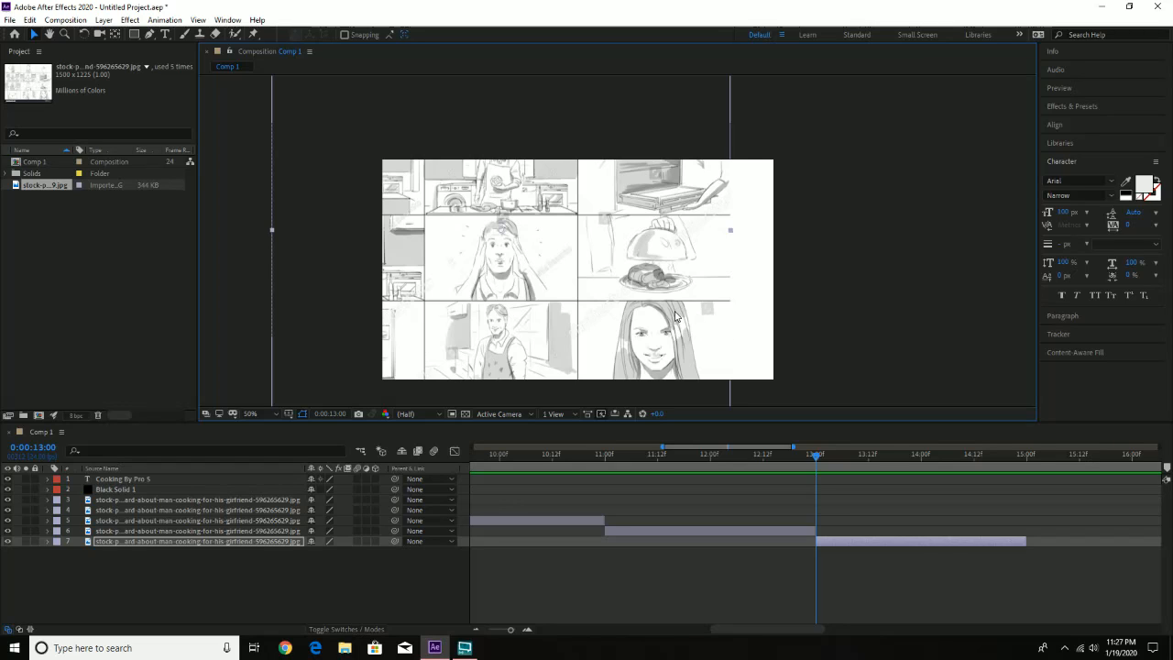
{"action": "left_click", "coordinate": [135, 36]}
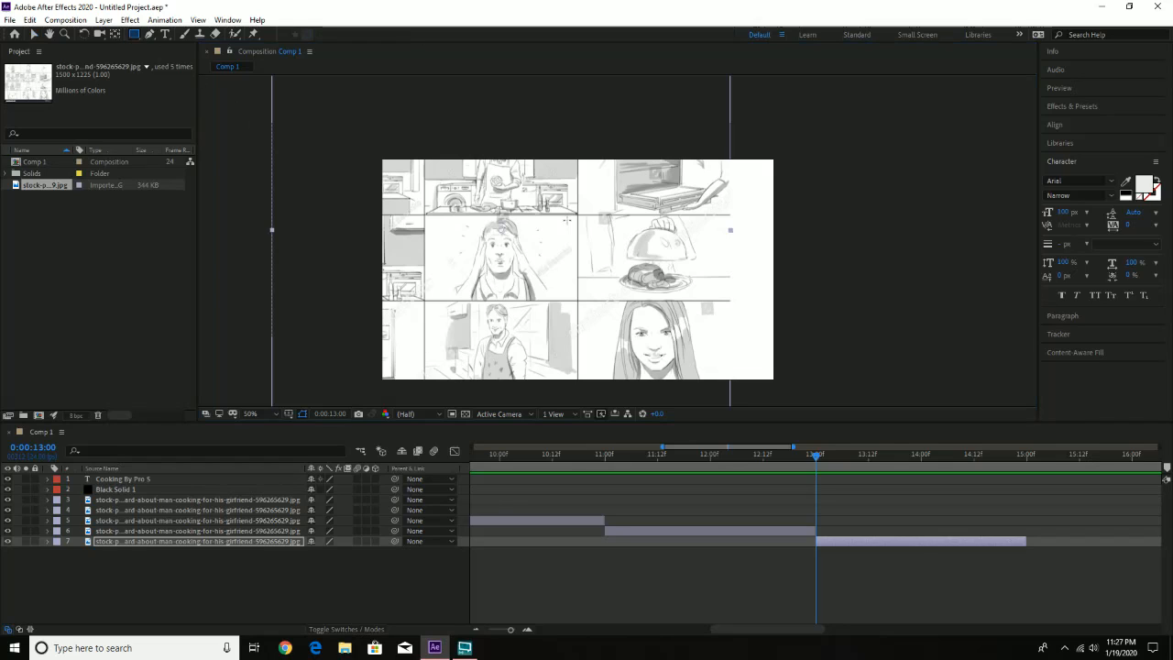
{"action": "left_click_drag", "start_coordinate": [580, 216], "coordinate": [726, 297]}
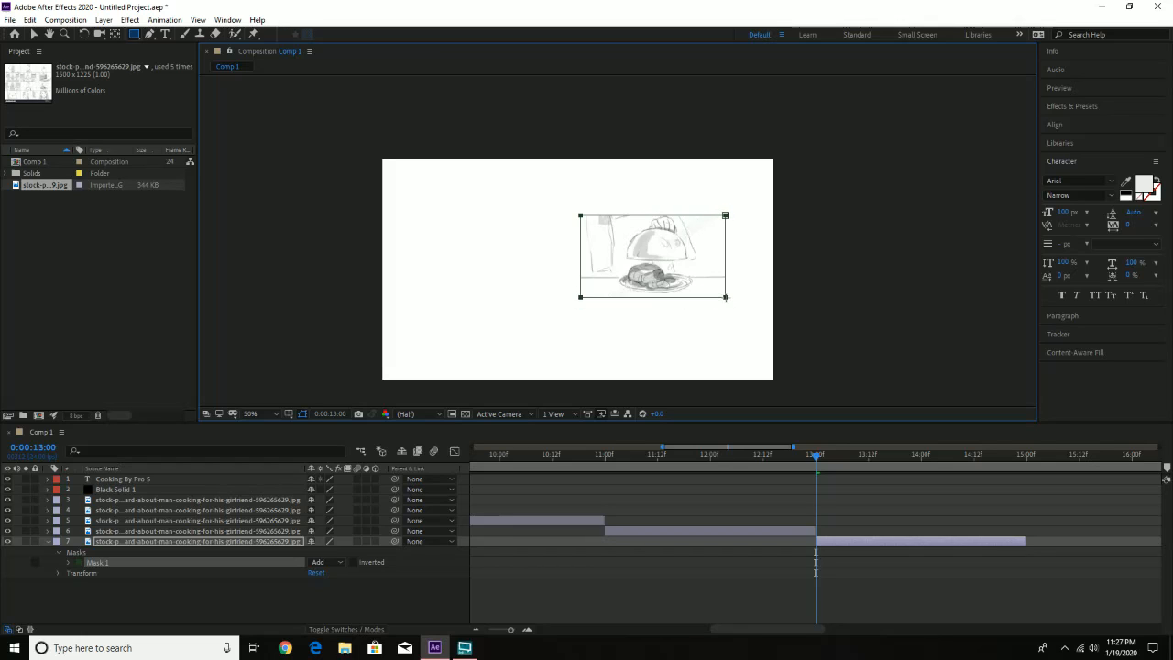
Move the covered-dish layer's anchor point to the centre of the masked panel
{"action": "left_click", "coordinate": [114, 34]}
{"action": "left_click", "coordinate": [621, 268]}
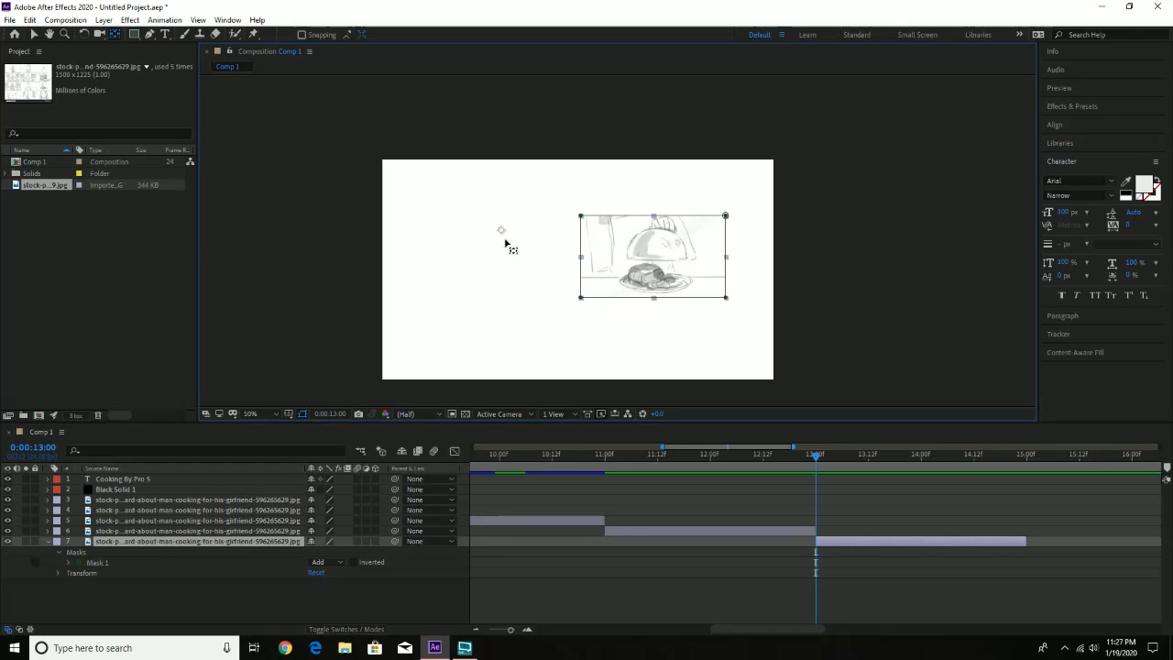
{"action": "left_click_drag", "start_coordinate": [503, 230], "coordinate": [616, 261]}
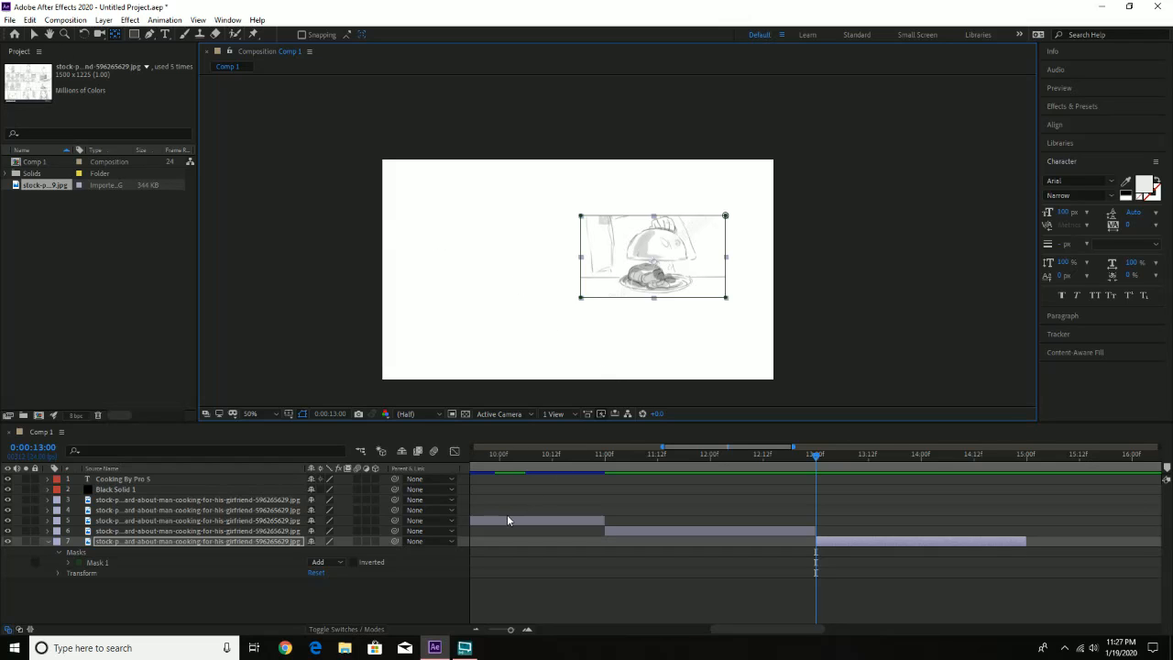
Scale the covered-dish layer to 270% and reposition it so that the panel fills the composition frame
{"action": "key", "text": "s"}
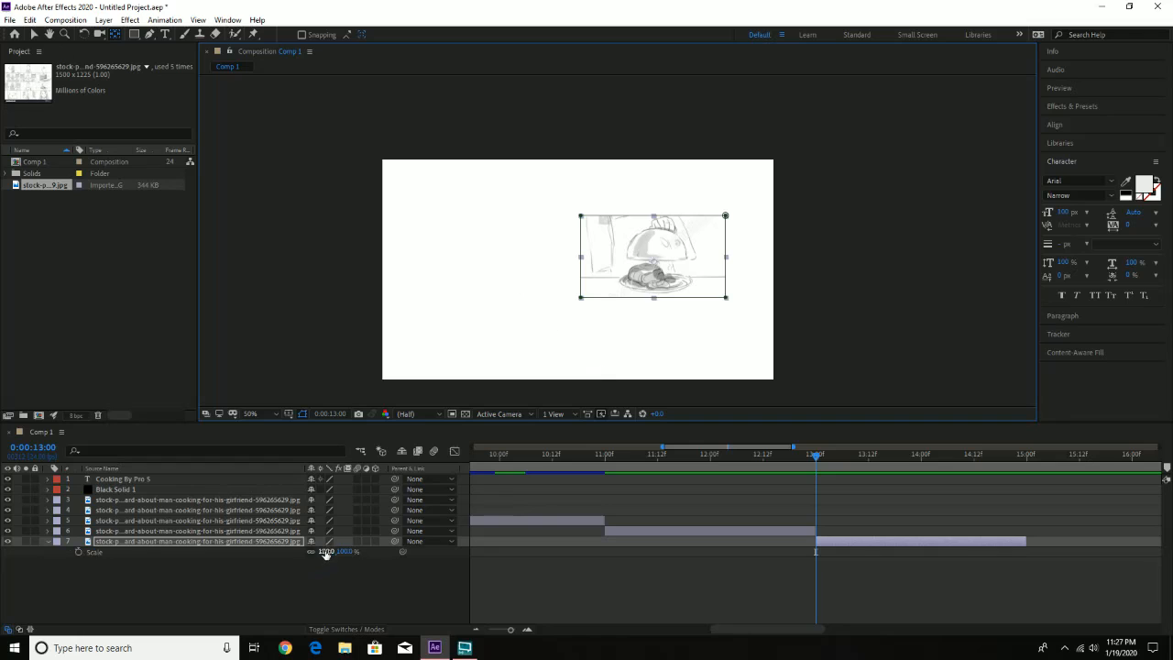
{"action": "left_click_drag", "start_coordinate": [326, 553], "coordinate": [321, 348]}
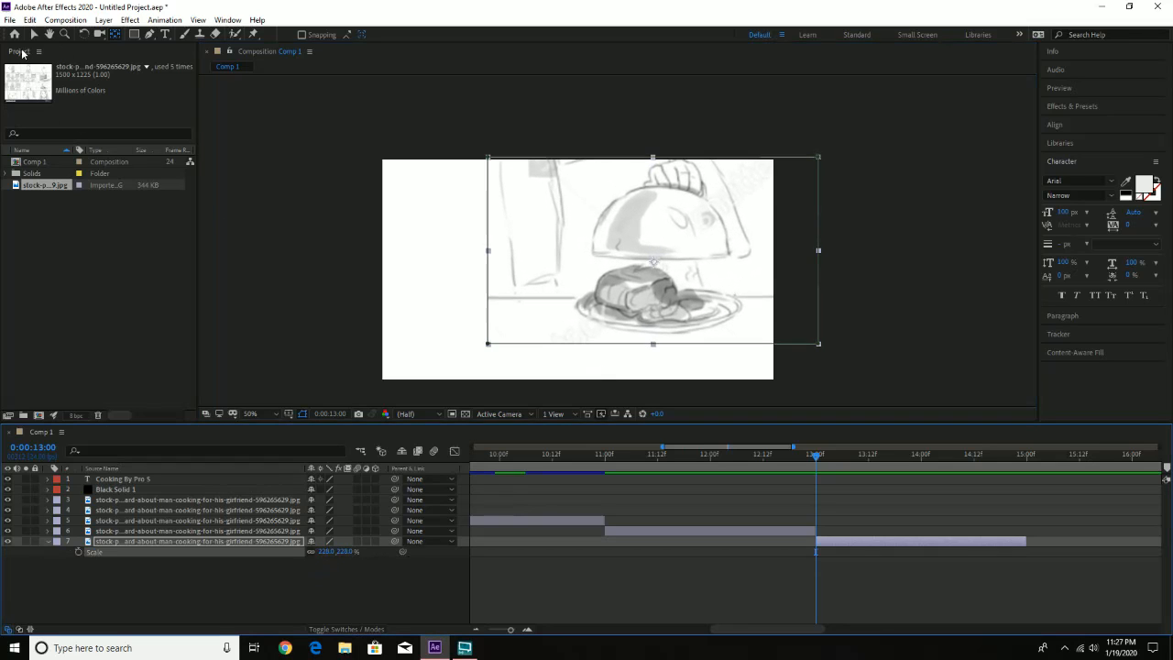
{"action": "left_click", "coordinate": [34, 33]}
{"action": "left_click_drag", "start_coordinate": [550, 256], "coordinate": [472, 277]}
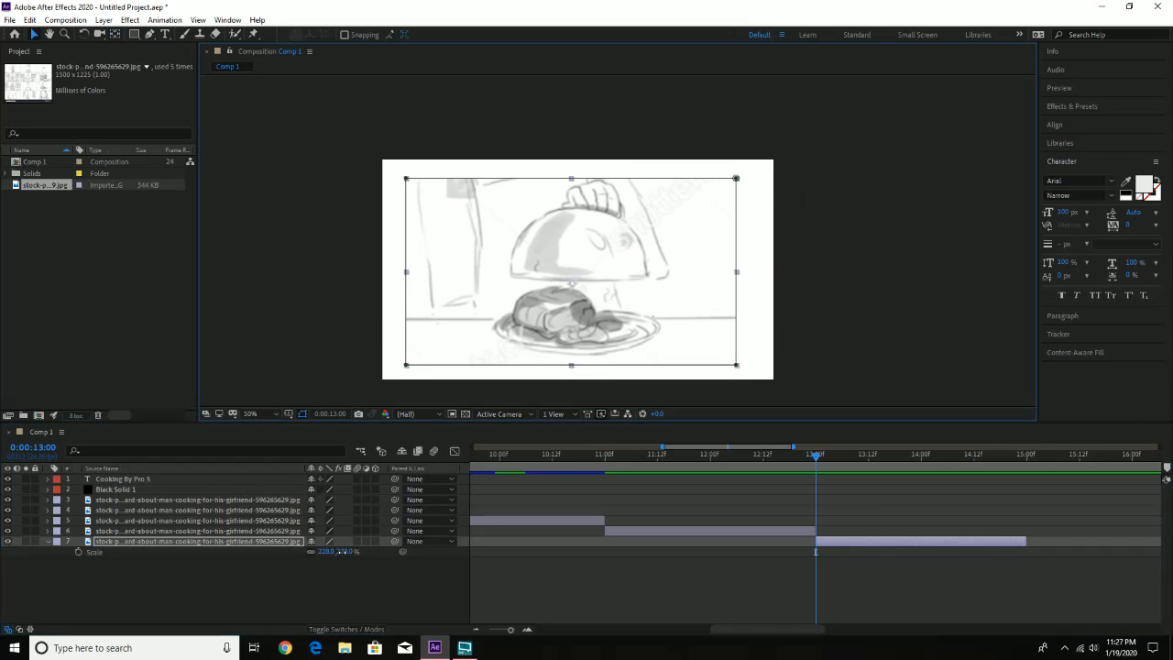
{"action": "left_click_drag", "start_coordinate": [342, 553], "coordinate": [365, 553]}
{"action": "left_click_drag", "start_coordinate": [580, 294], "coordinate": [585, 295]}
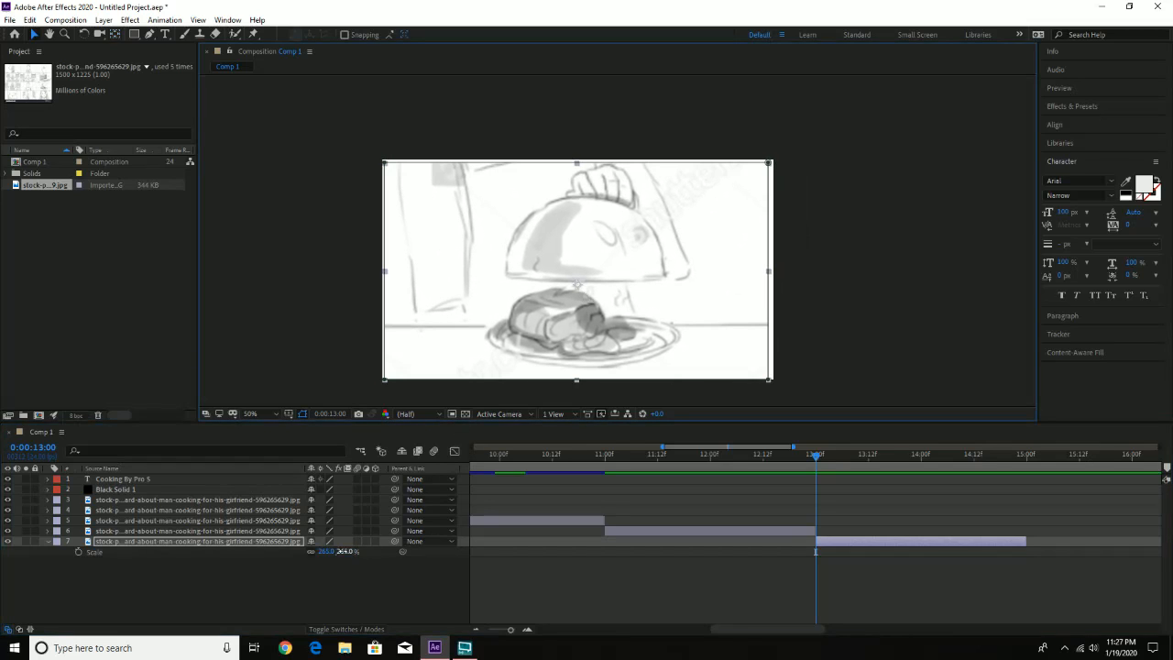
{"action": "left_click_drag", "start_coordinate": [344, 552], "coordinate": [347, 552]}
{"action": "left_click_drag", "start_coordinate": [642, 278], "coordinate": [643, 279]}
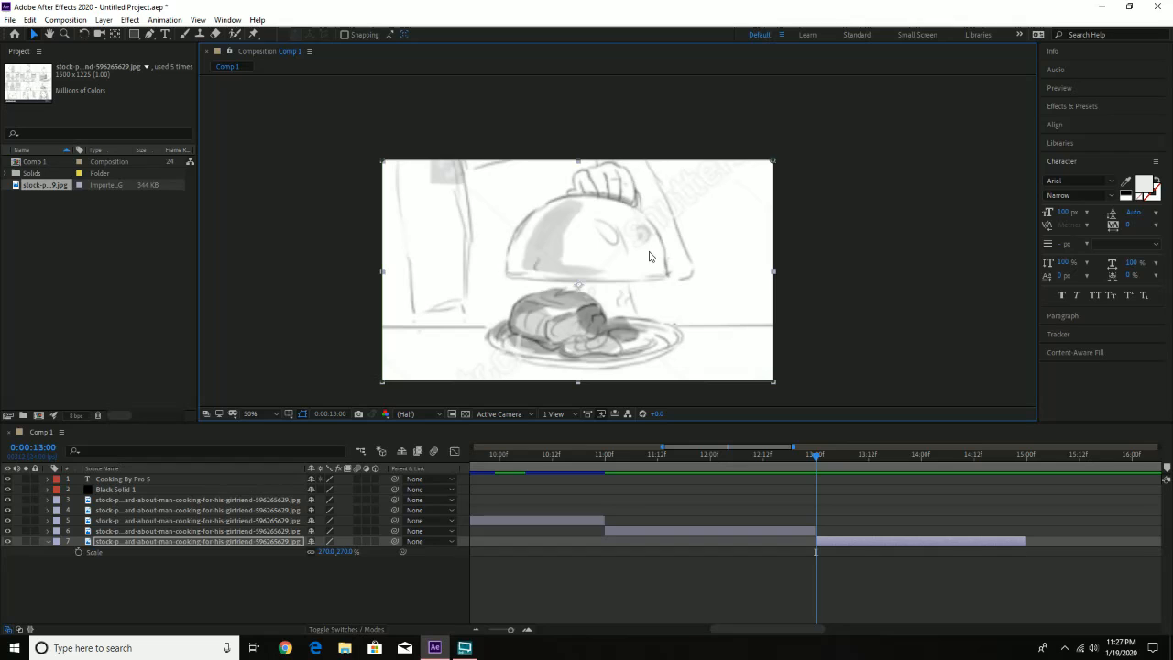
Show the covered-dish layer's position and move the layer straight down just below the frame, to about 642, 1124
{"action": "key", "text": "comma"}
{"action": "key", "text": "comma"}
{"action": "key", "text": "comma"}
{"action": "key", "text": "comma"}
{"action": "key", "text": "comma"}
{"action": "key", "text": "comma"}
{"action": "scroll", "coordinate": [718, 291], "scroll_direction": "up", "scroll_amount": 4}
{"action": "scroll", "coordinate": [718, 291], "scroll_direction": "down", "scroll_amount": 2}
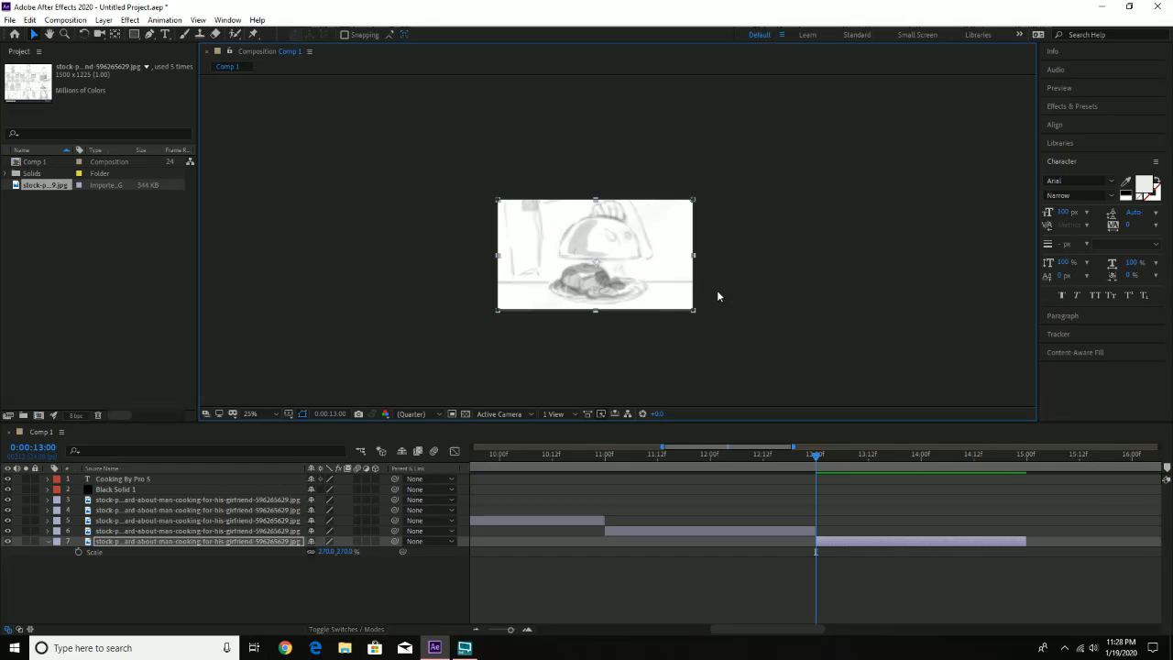
{"action": "scroll", "coordinate": [718, 296], "scroll_direction": "up", "scroll_amount": 4}
{"action": "scroll", "coordinate": [718, 296], "scroll_direction": "down", "scroll_amount": 2}
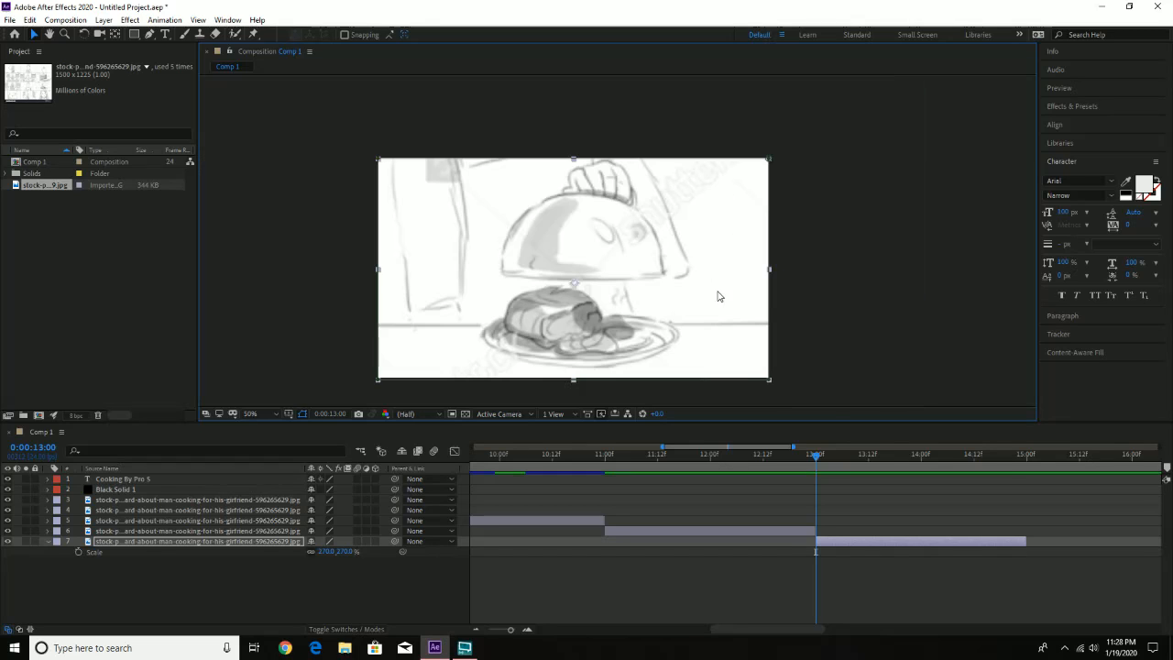
{"action": "scroll", "coordinate": [718, 297], "scroll_direction": "down", "scroll_amount": 2}
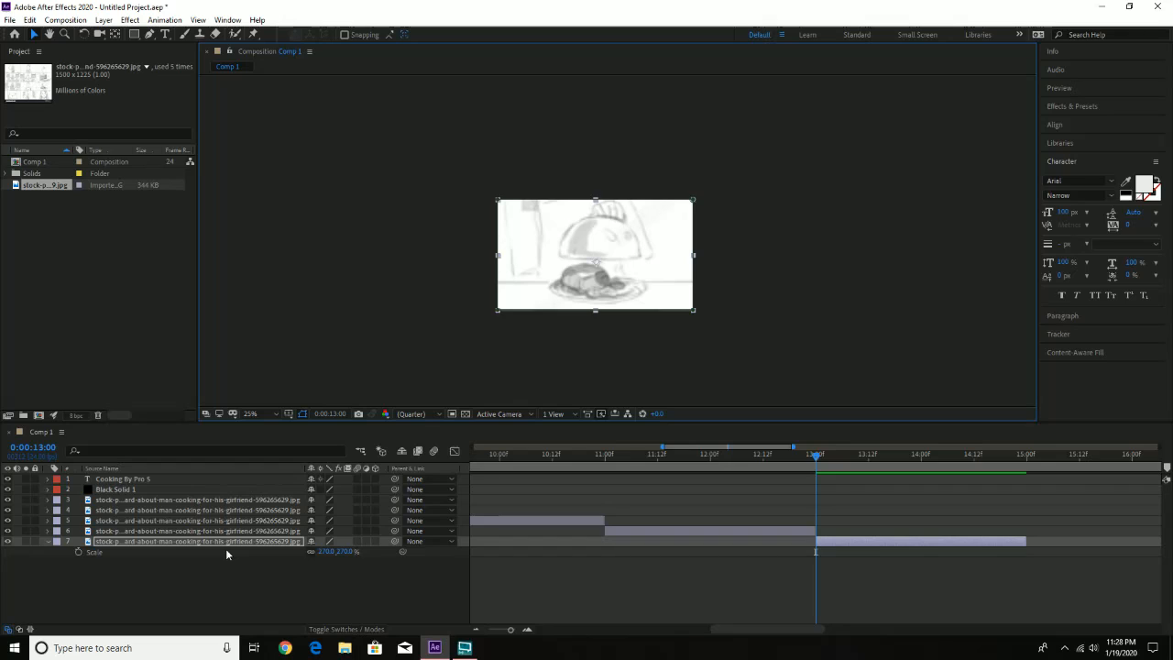
{"action": "key", "text": "p"}
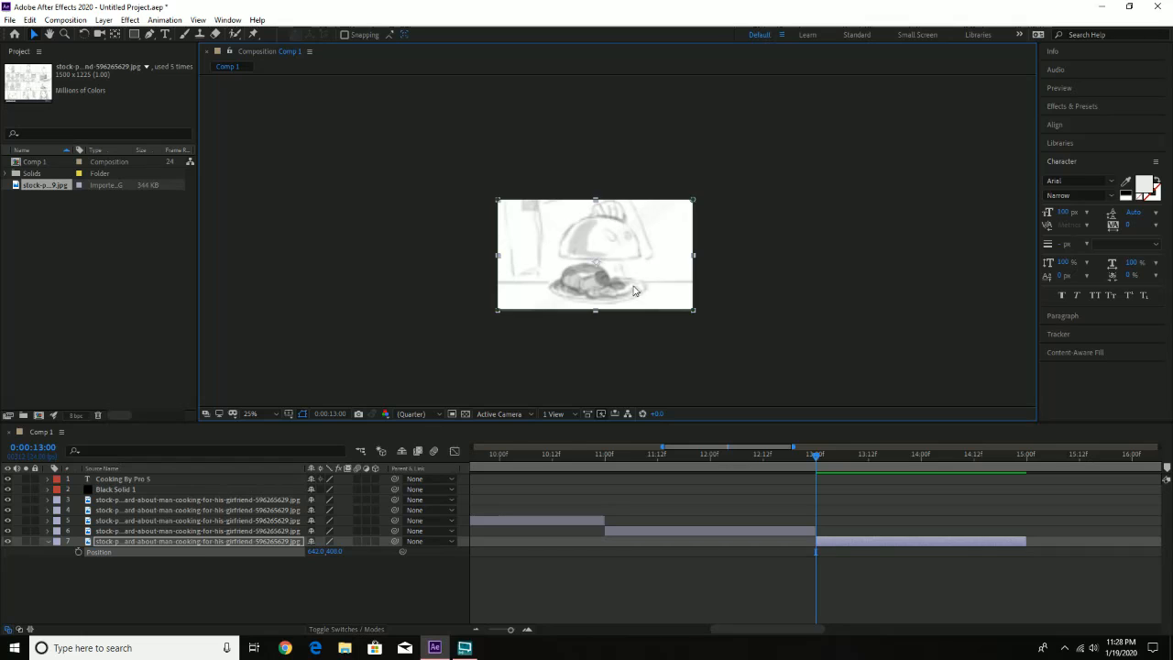
{"action": "left_click_drag", "start_coordinate": [645, 246], "coordinate": [636, 351]}
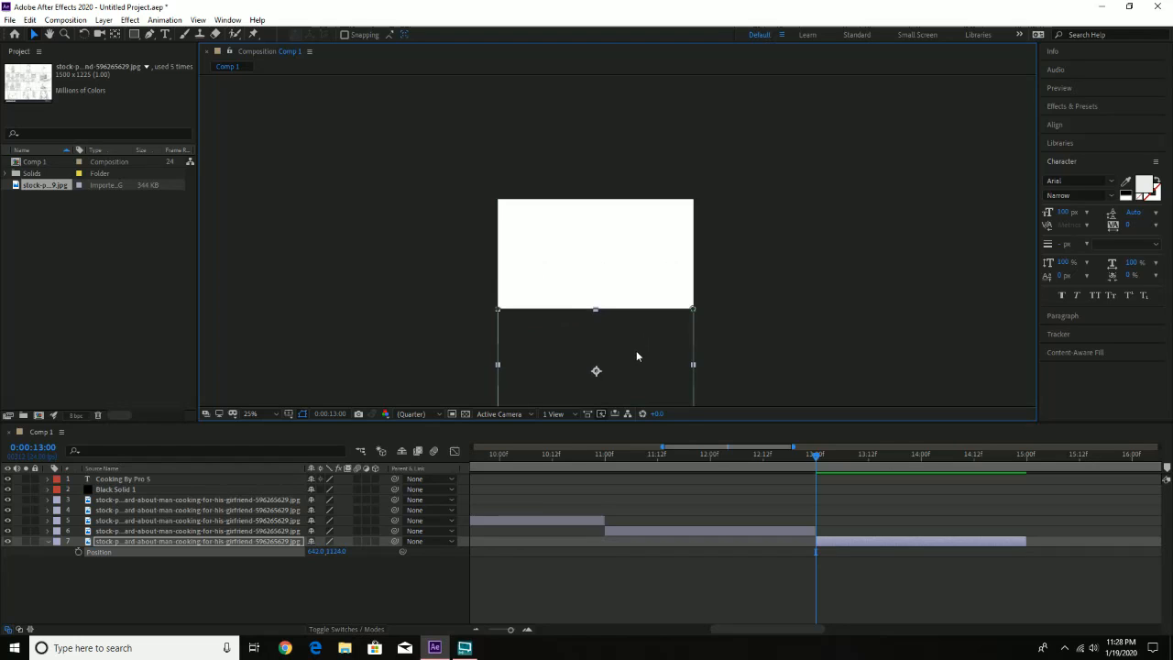
Keyframe the covered-dish layer's position below the frame at 13:00 and at 642, 404 filling the frame at 13:12, and preview the slide
{"action": "left_click", "coordinate": [77, 551]}
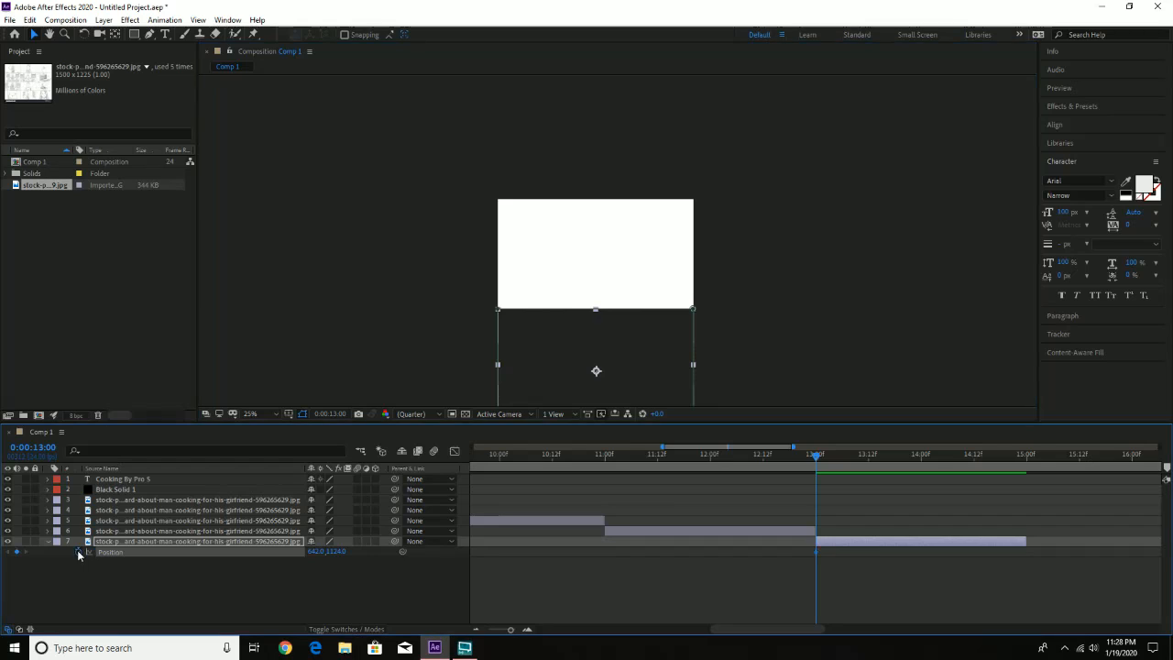
{"action": "left_click", "coordinate": [867, 456]}
{"action": "left_click_drag", "start_coordinate": [639, 361], "coordinate": [625, 242]}
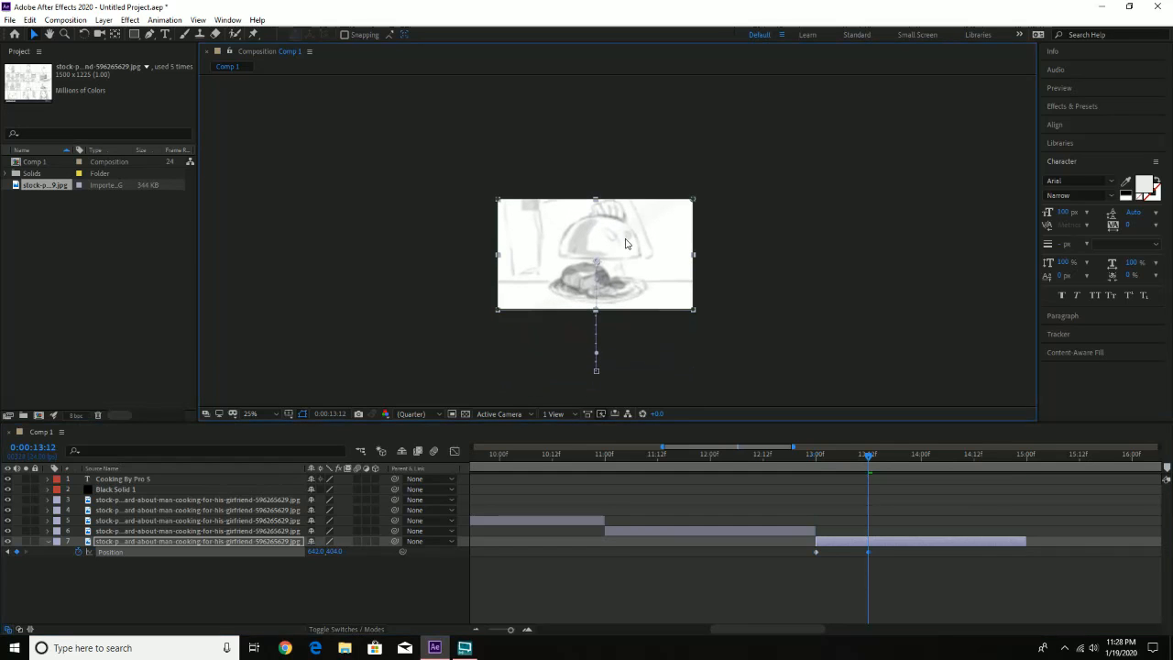
{"action": "left_click_drag", "start_coordinate": [815, 456], "coordinate": [791, 456]}
{"action": "key", "text": "space"}
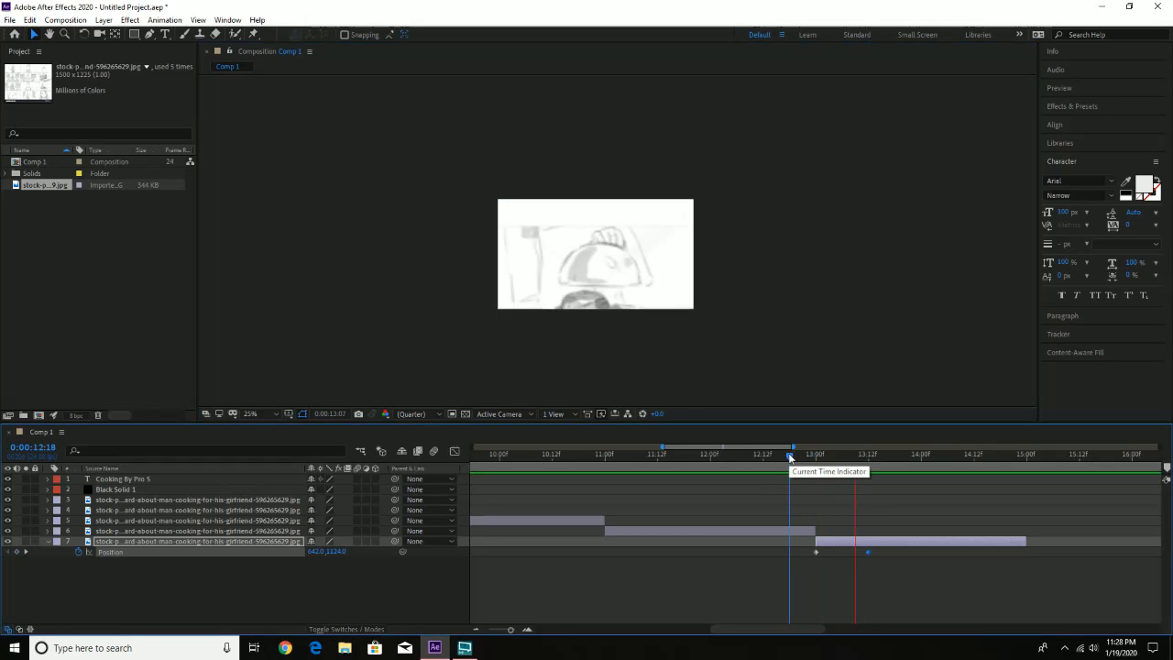
{"action": "key", "text": "space"}
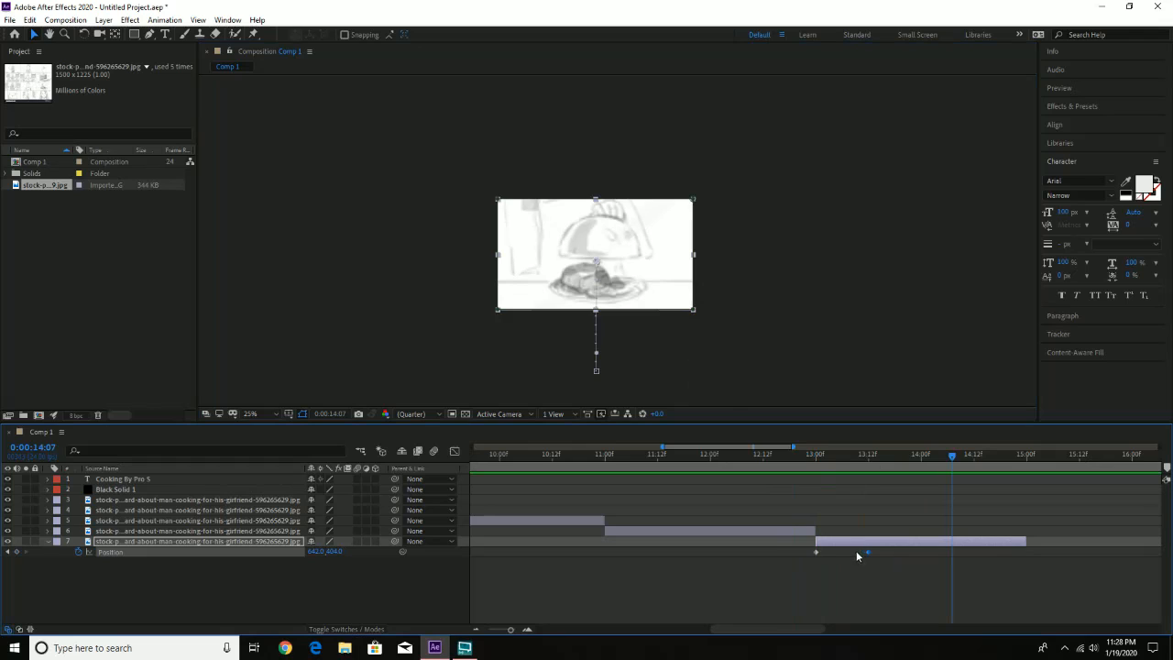
Slow the covered dish's slide by moving its ending position keyframe to 0:00:14:00
{"action": "key", "text": "z"}
{"action": "left_click", "coordinate": [635, 282]}
{"action": "key", "text": "h"}
{"action": "left_click_drag", "start_coordinate": [633, 281], "coordinate": [628, 347]}
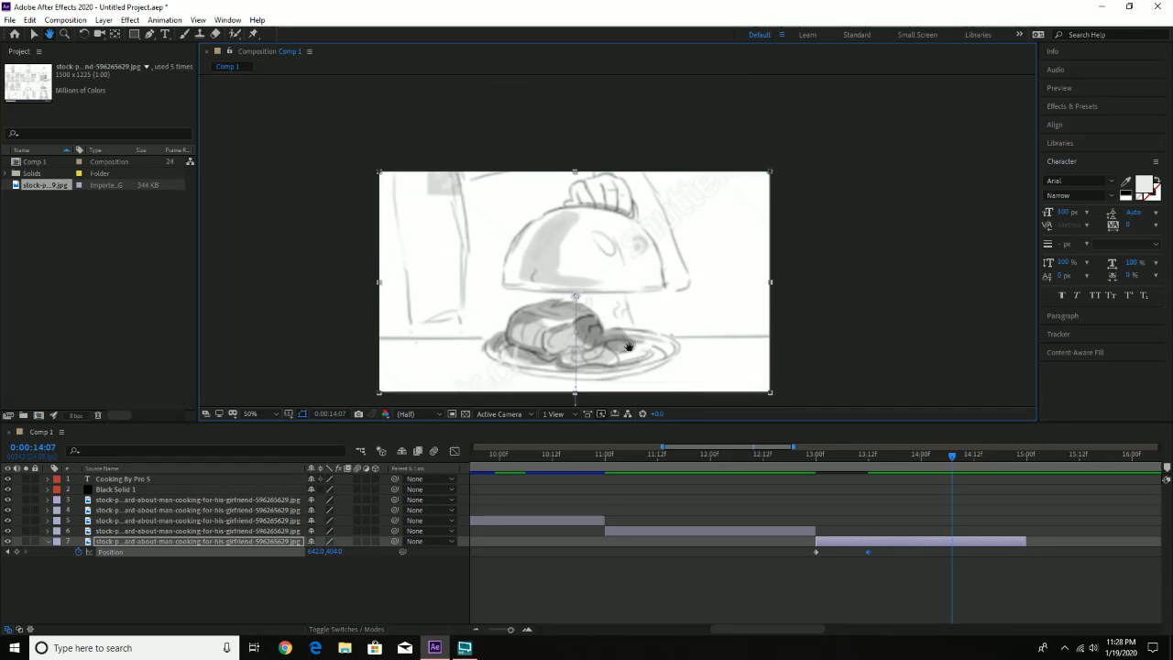
{"action": "scroll", "coordinate": [642, 339], "scroll_direction": "up", "scroll_amount": 2}
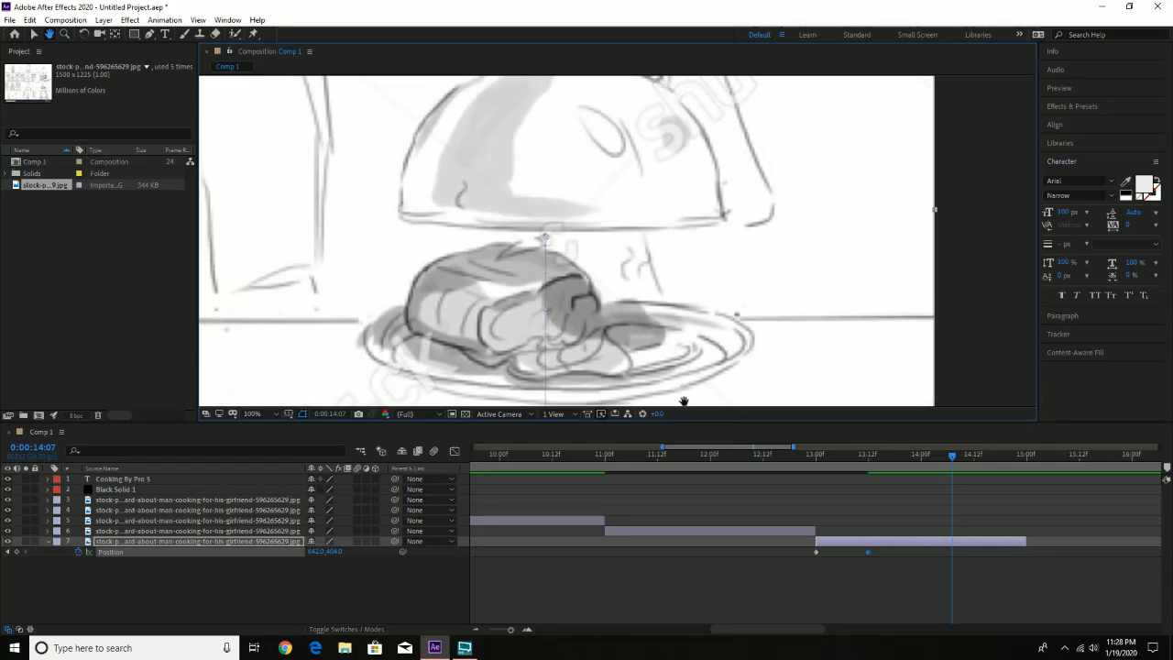
{"action": "left_click", "coordinate": [35, 35]}
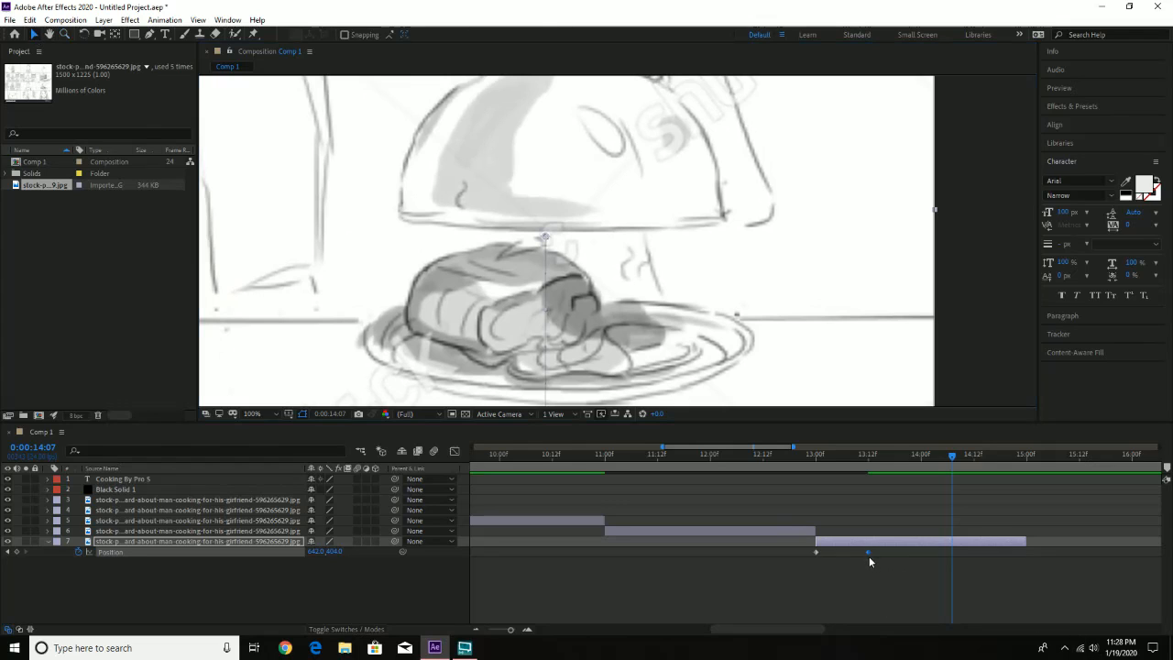
{"action": "left_click_drag", "start_coordinate": [869, 552], "coordinate": [926, 555]}
{"action": "left_click", "coordinate": [923, 456]}
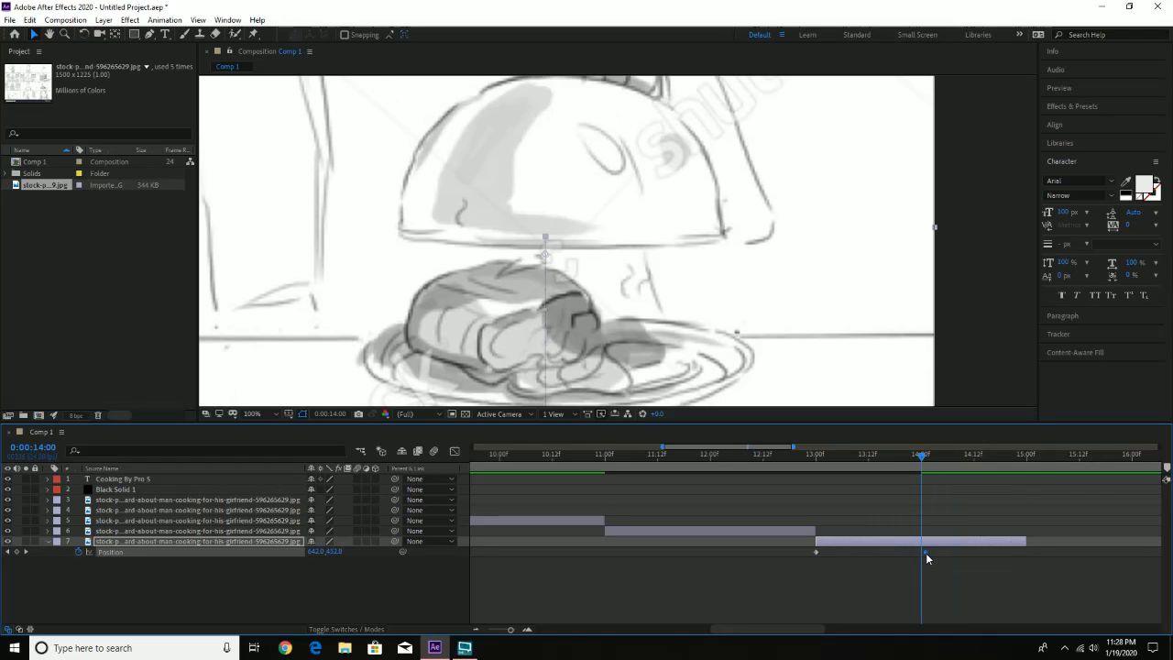
{"action": "left_click_drag", "start_coordinate": [927, 553], "coordinate": [922, 553]}
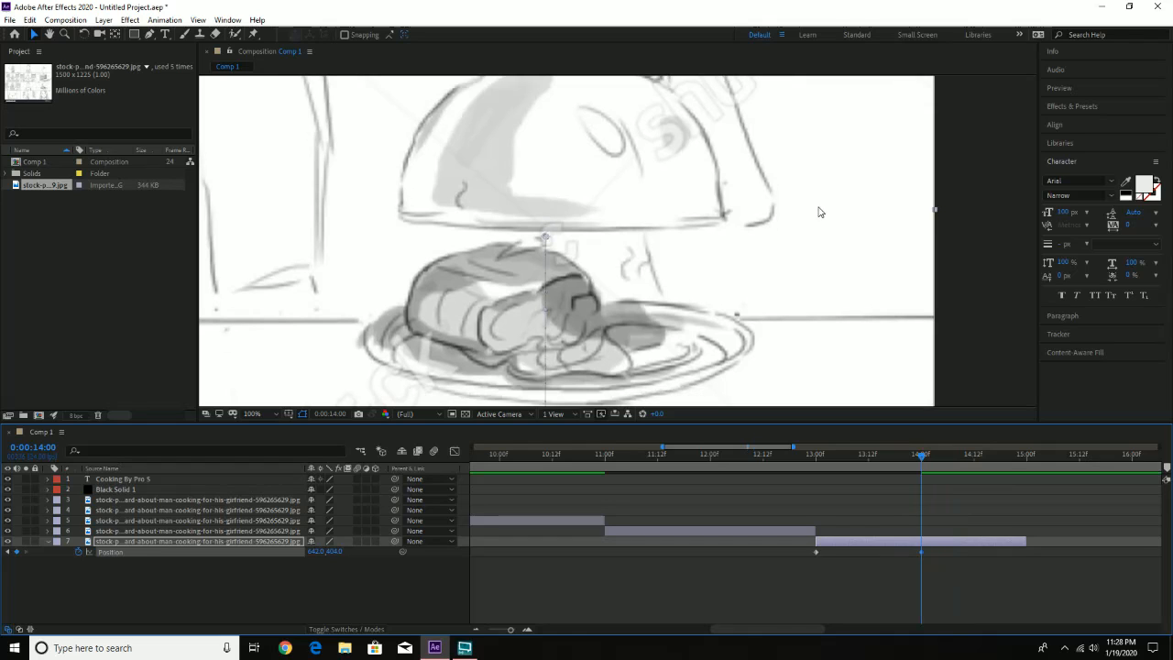
Preview the covered-dish panel's slide-up animation from just before 13:00 and collapse the layer's properties
{"action": "key", "text": "z"}
{"action": "left_click", "coordinate": [861, 222], "text": "alt"}
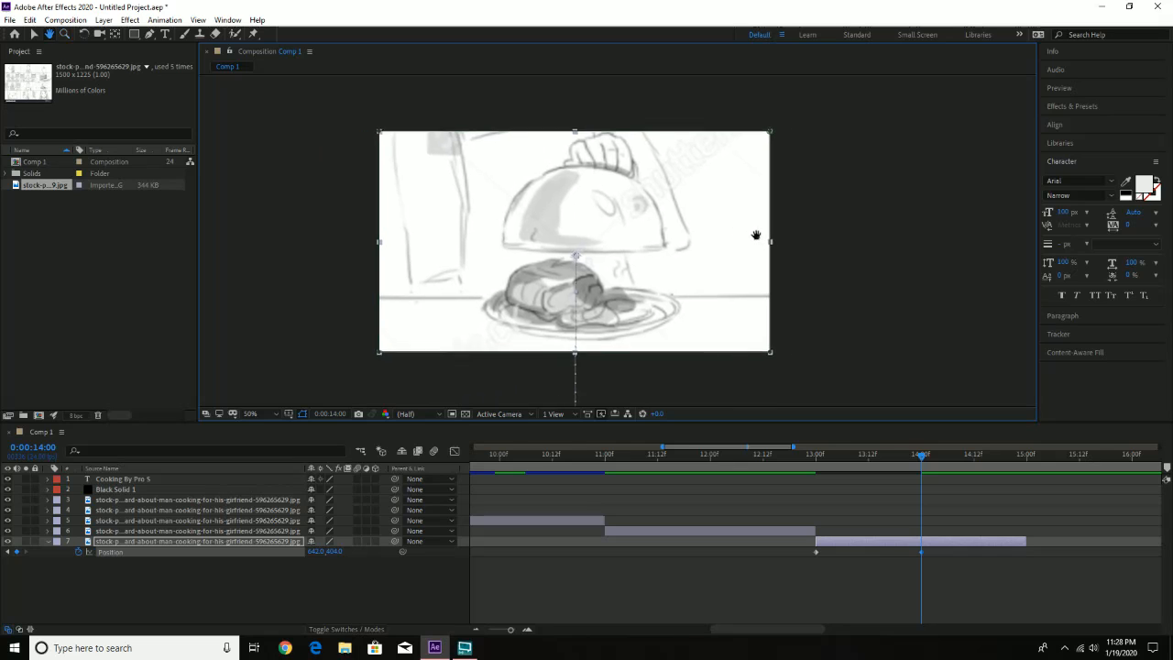
{"action": "left_click_drag", "start_coordinate": [923, 467], "coordinate": [809, 464]}
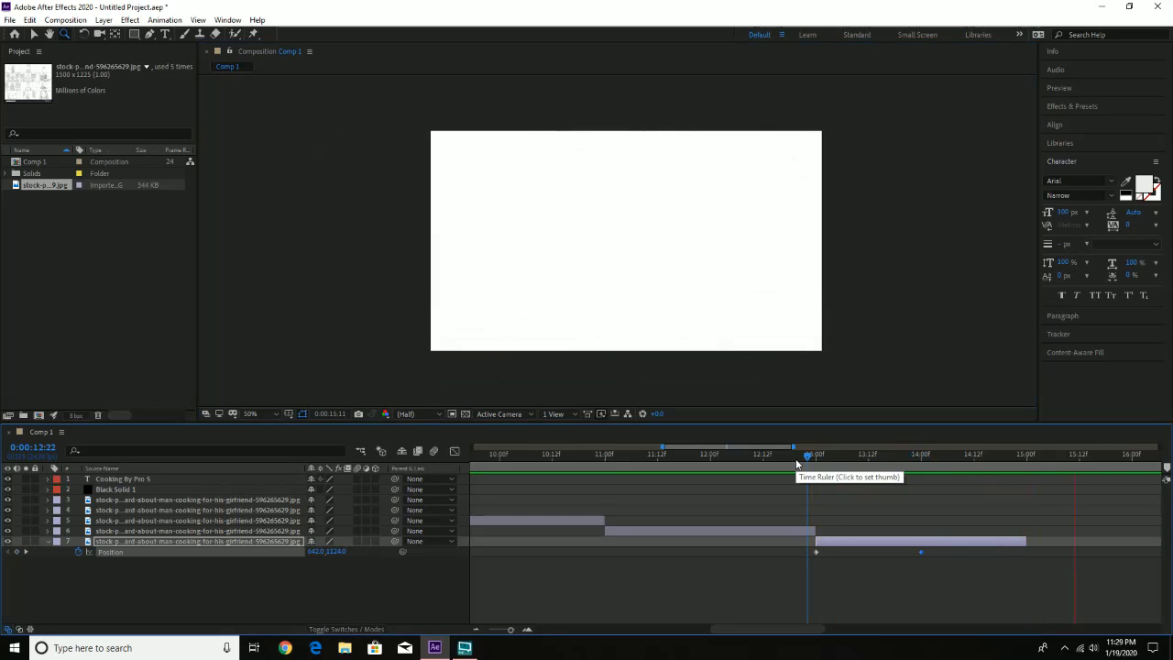
{"action": "key", "text": "space"}
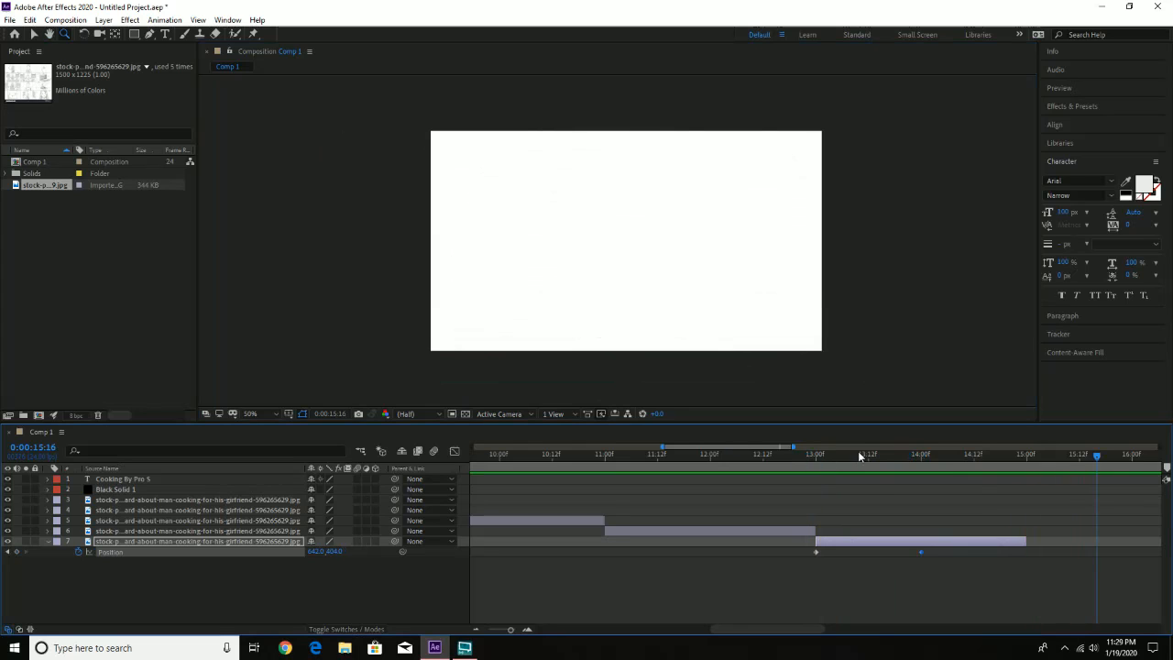
{"action": "mouse_move", "coordinate": [858, 451]}
{"action": "left_mouse_down"}
{"action": "mouse_move", "coordinate": [988, 458]}
{"action": "mouse_move", "coordinate": [948, 470]}
{"action": "left_mouse_up"}
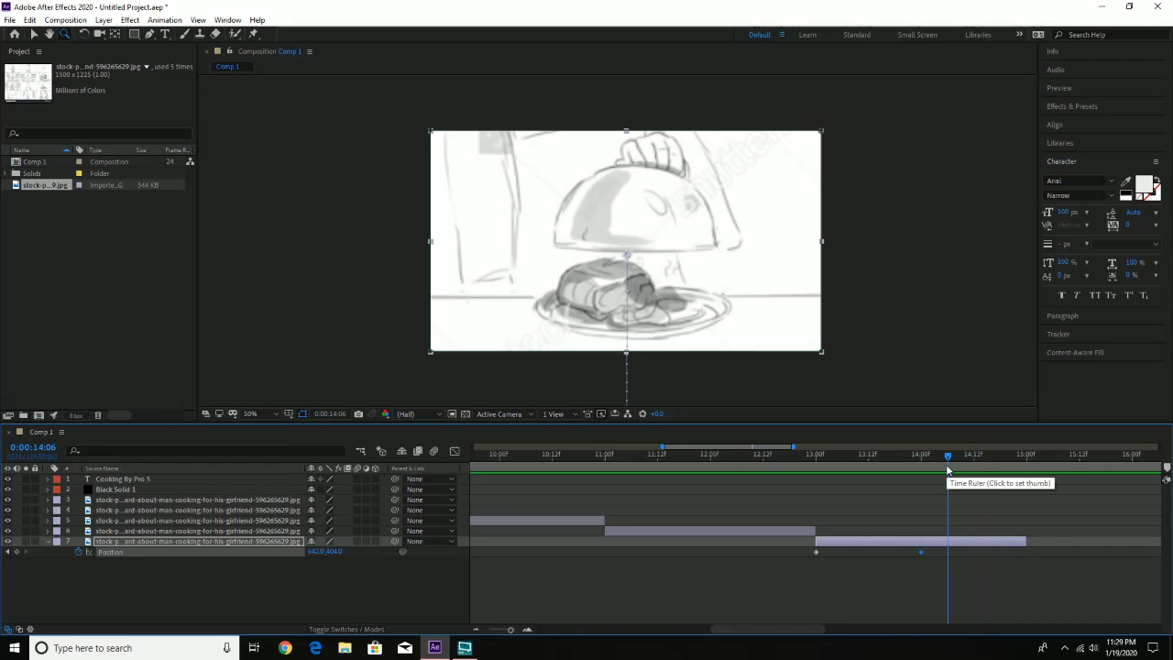
{"action": "left_click", "coordinate": [50, 543]}
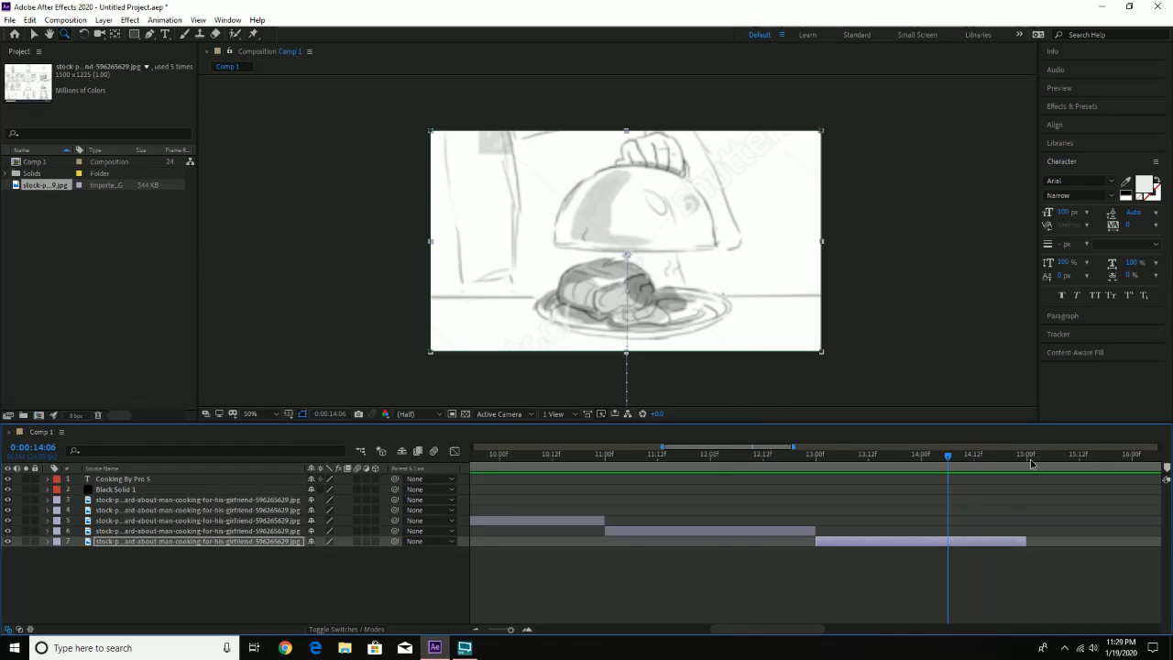
Set the current time to 0:00:15:00, add the storyboard image as a new bottom layer, and fit the composition in view
{"action": "left_click_drag", "start_coordinate": [1031, 462], "coordinate": [1026, 462]}
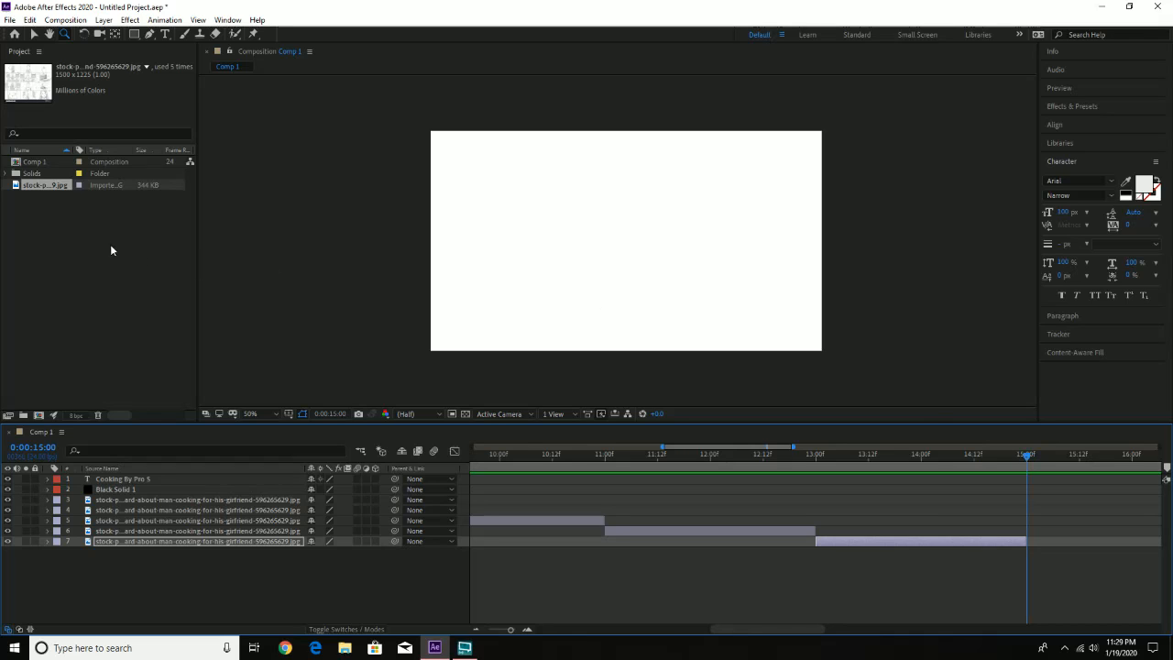
{"action": "left_click_drag", "start_coordinate": [45, 187], "coordinate": [90, 572]}
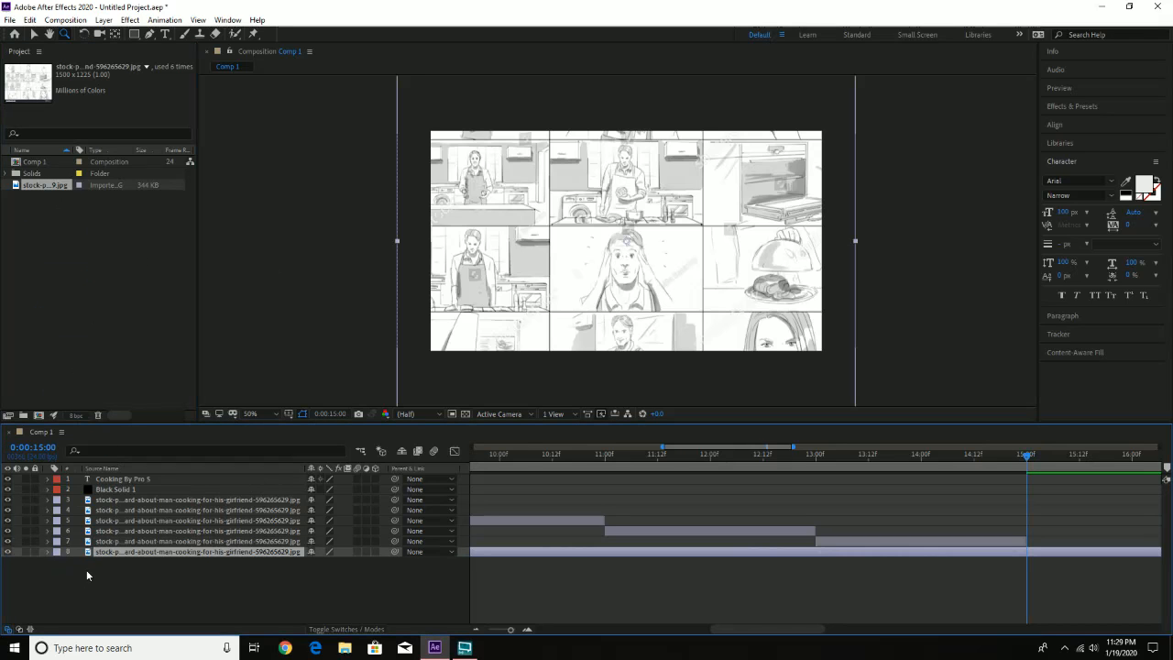
{"action": "mouse_move", "coordinate": [709, 317]}
{"action": "left_mouse_down"}
{"action": "mouse_move", "coordinate": [700, 307]}
{"action": "mouse_move", "coordinate": [714, 332]}
{"action": "left_mouse_up"}
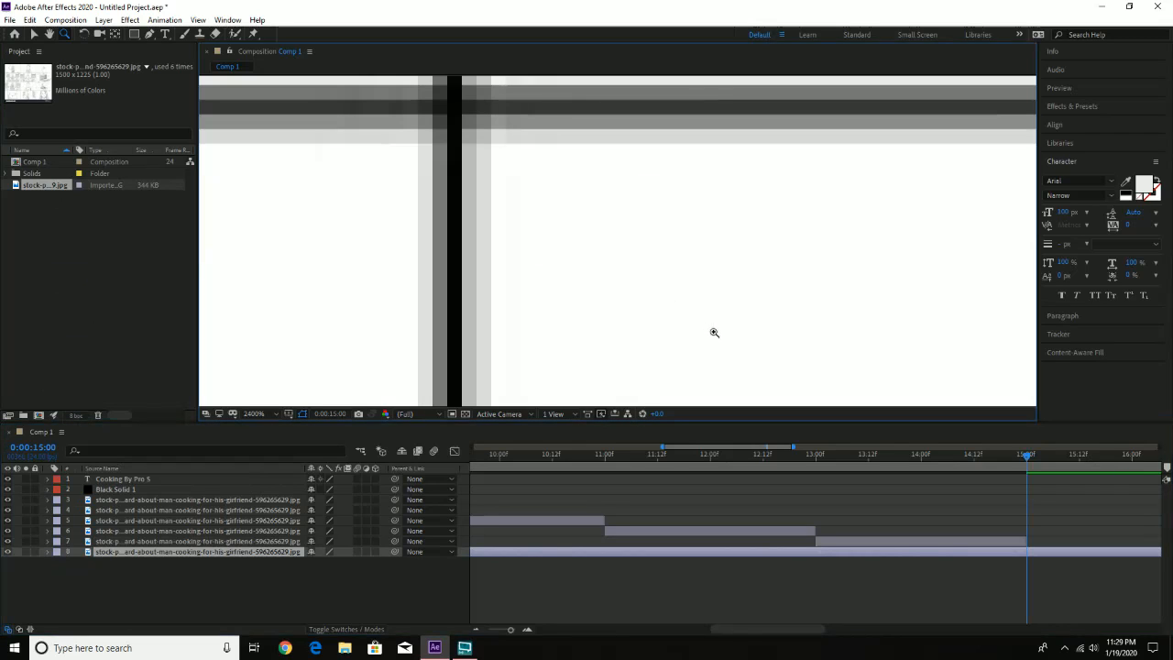
{"action": "left_click", "coordinate": [271, 414]}
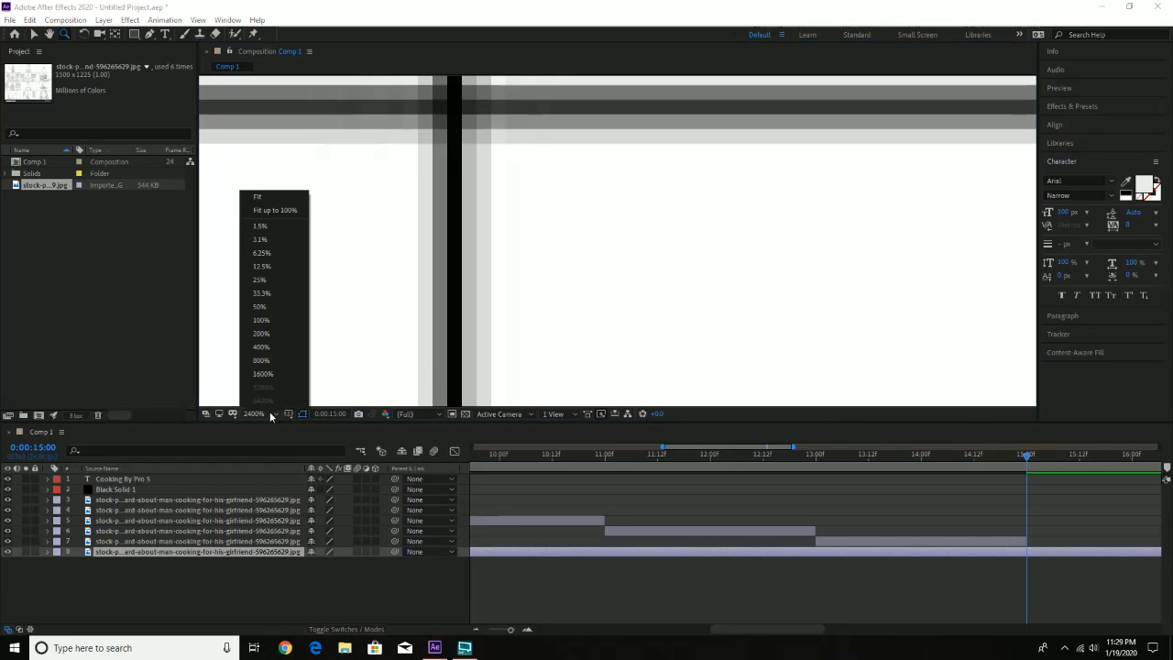
{"action": "left_click", "coordinate": [297, 198]}
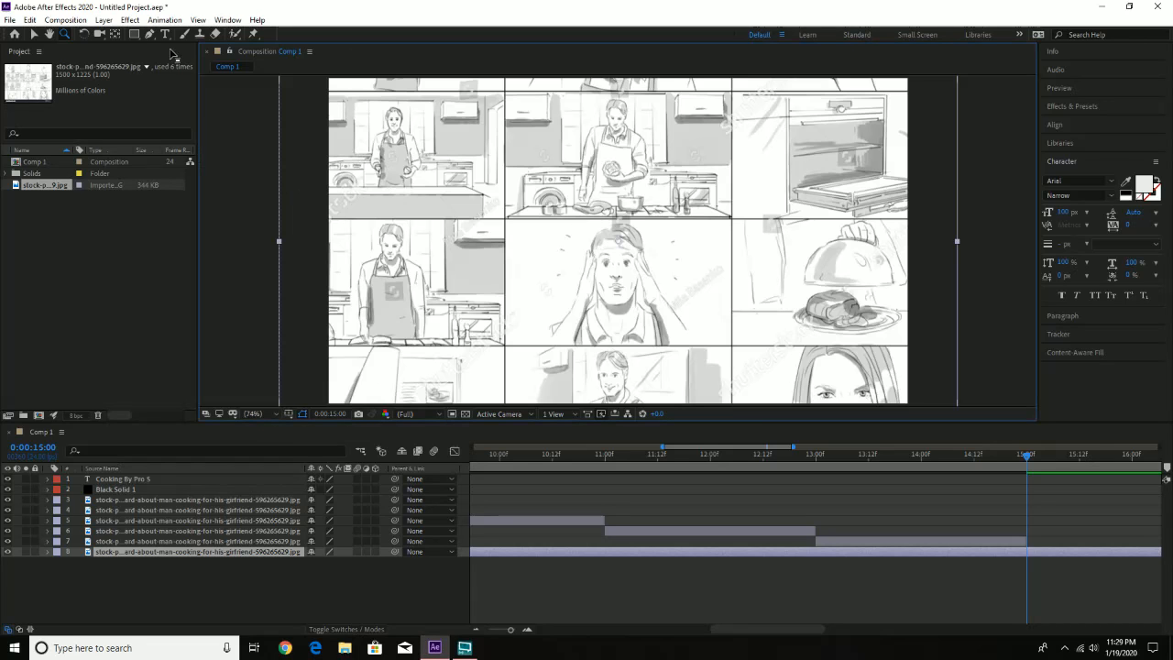
Shift the new storyboard layer to expose the woman's portrait panel fully and draw a rectangular mask around that panel
{"action": "left_click", "coordinate": [37, 35]}
{"action": "left_click_drag", "start_coordinate": [603, 277], "coordinate": [577, 232]}
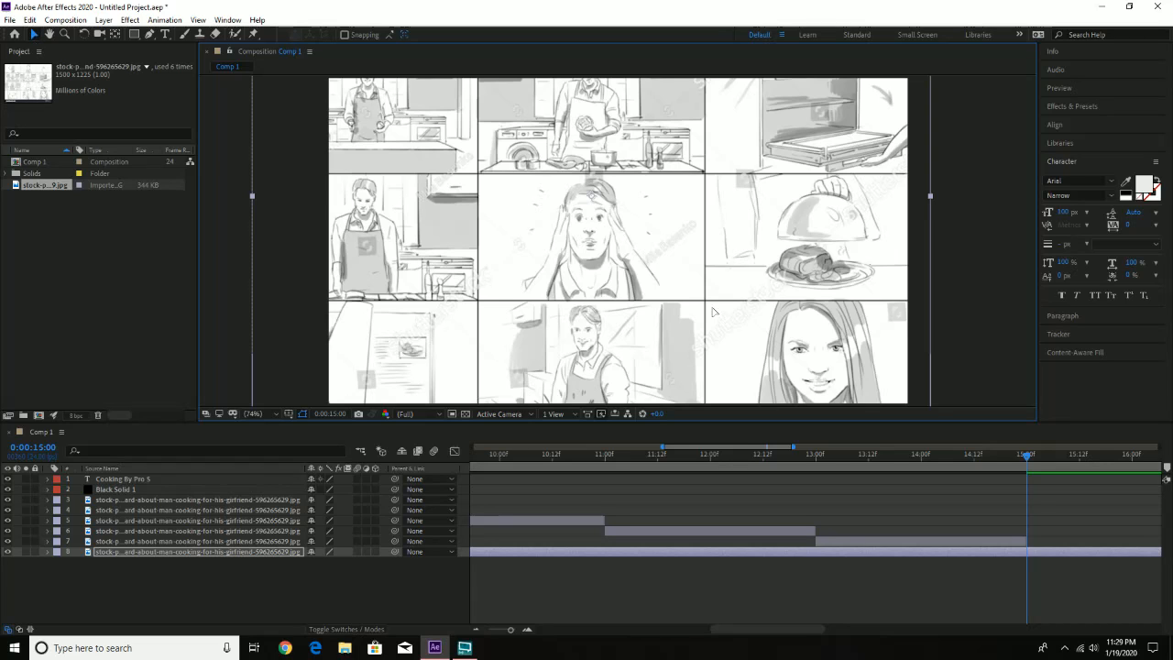
{"action": "left_click_drag", "start_coordinate": [713, 311], "coordinate": [792, 279]}
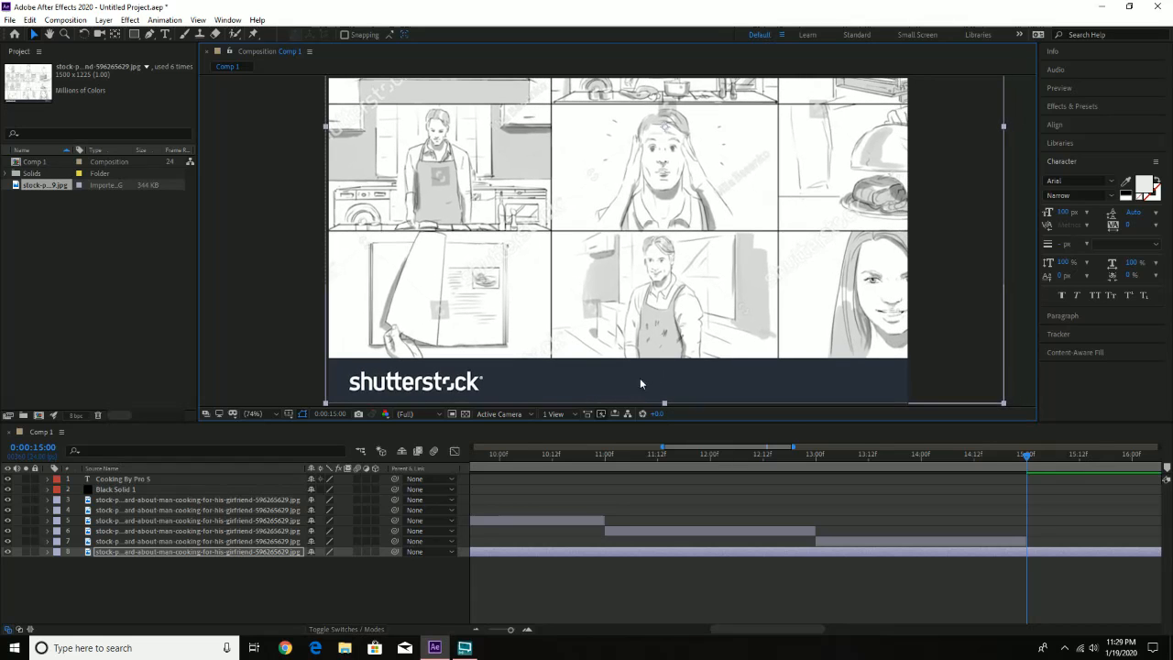
{"action": "left_click_drag", "start_coordinate": [768, 273], "coordinate": [607, 290]}
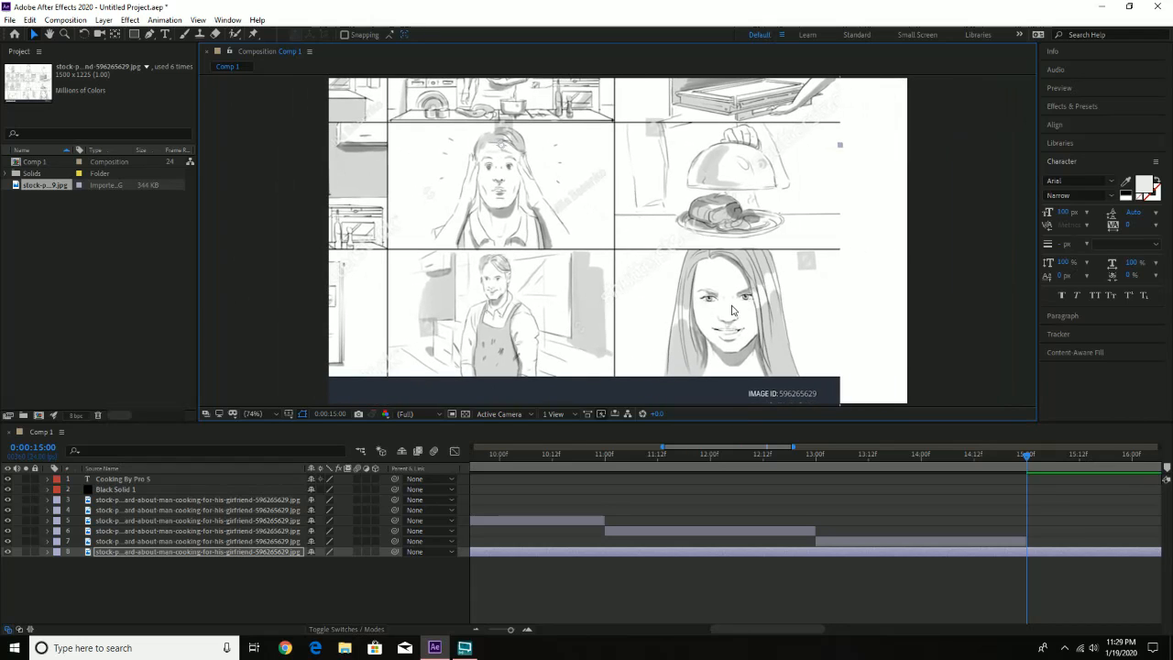
{"action": "left_click", "coordinate": [134, 34]}
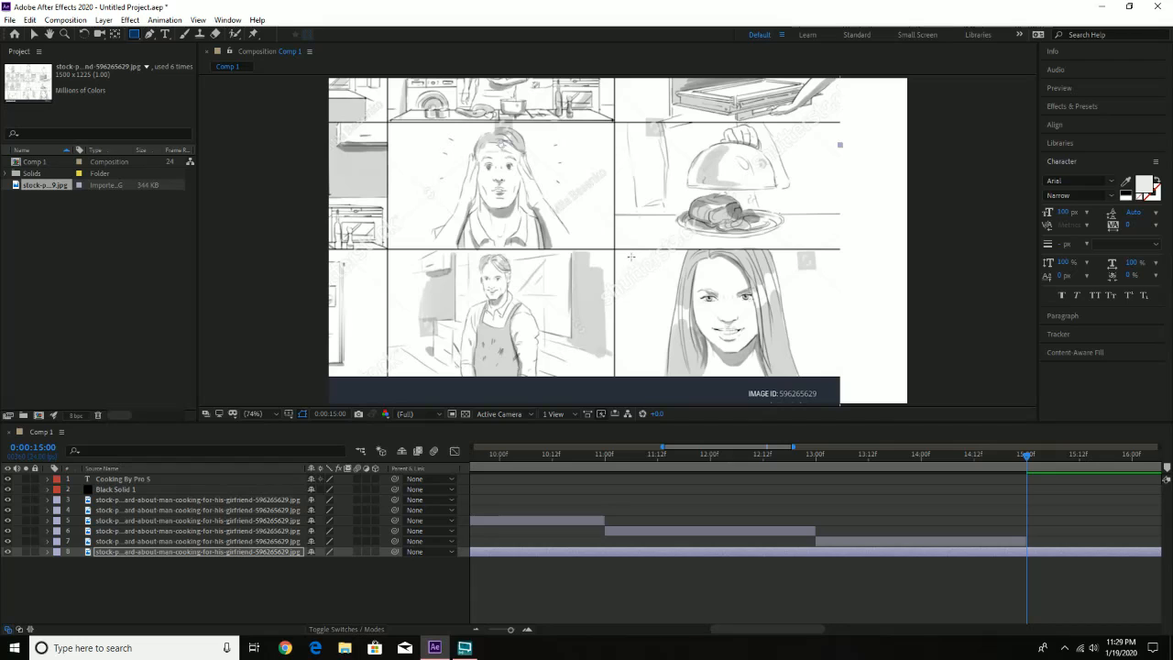
{"action": "left_click_drag", "start_coordinate": [617, 249], "coordinate": [844, 373]}
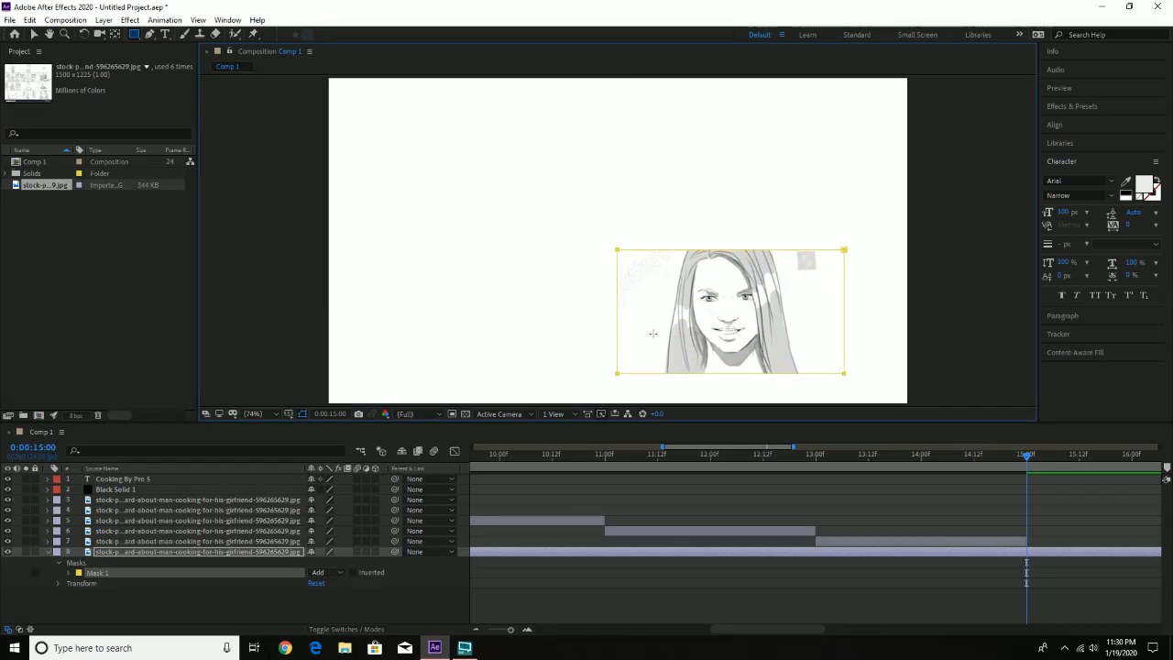
Scale the woman's portrait layer to 167% and move its anchor point onto the masked portrait
{"action": "key", "text": "s"}
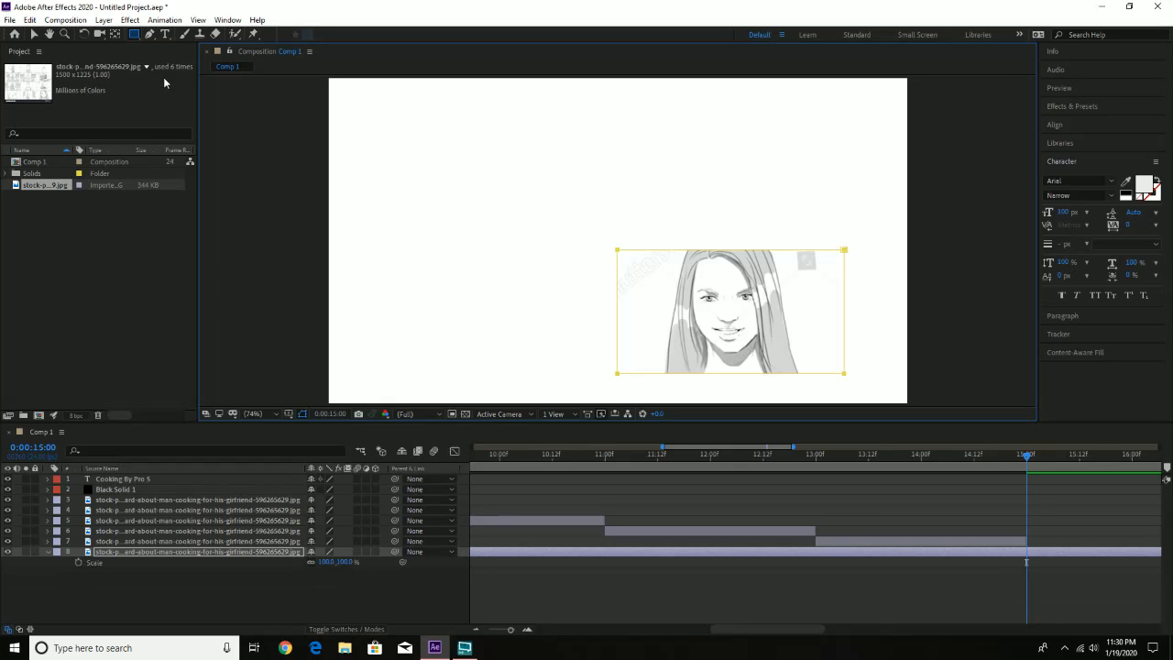
{"action": "left_click_drag", "start_coordinate": [348, 565], "coordinate": [392, 565]}
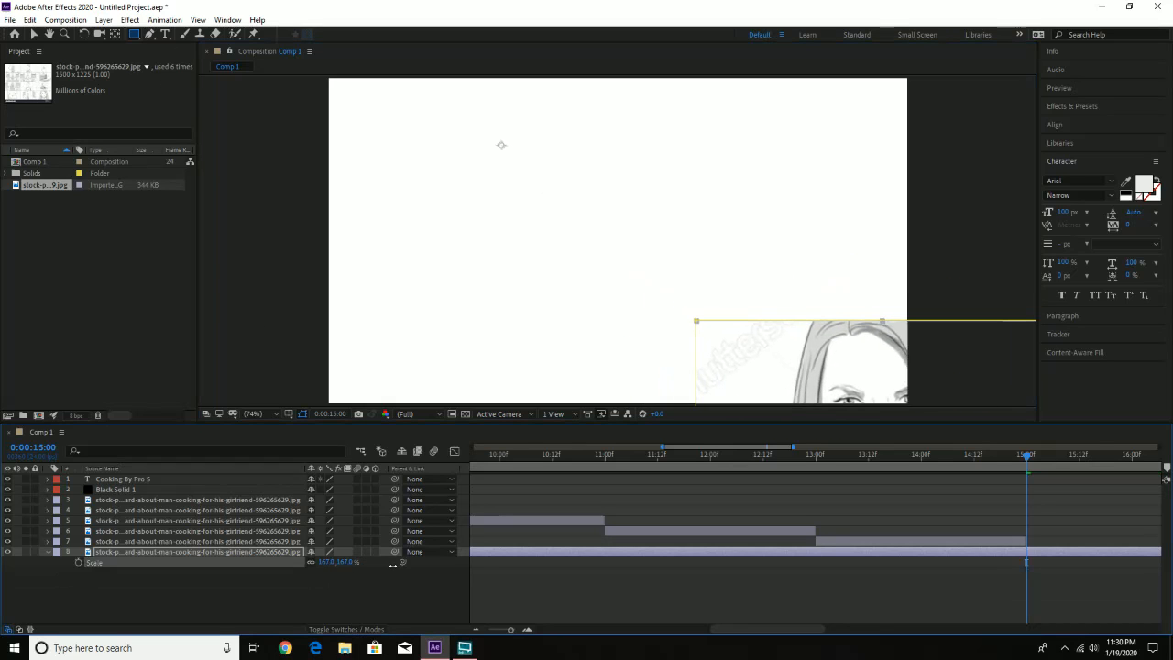
{"action": "left_click", "coordinate": [115, 34]}
{"action": "left_click_drag", "start_coordinate": [503, 149], "coordinate": [899, 395]}
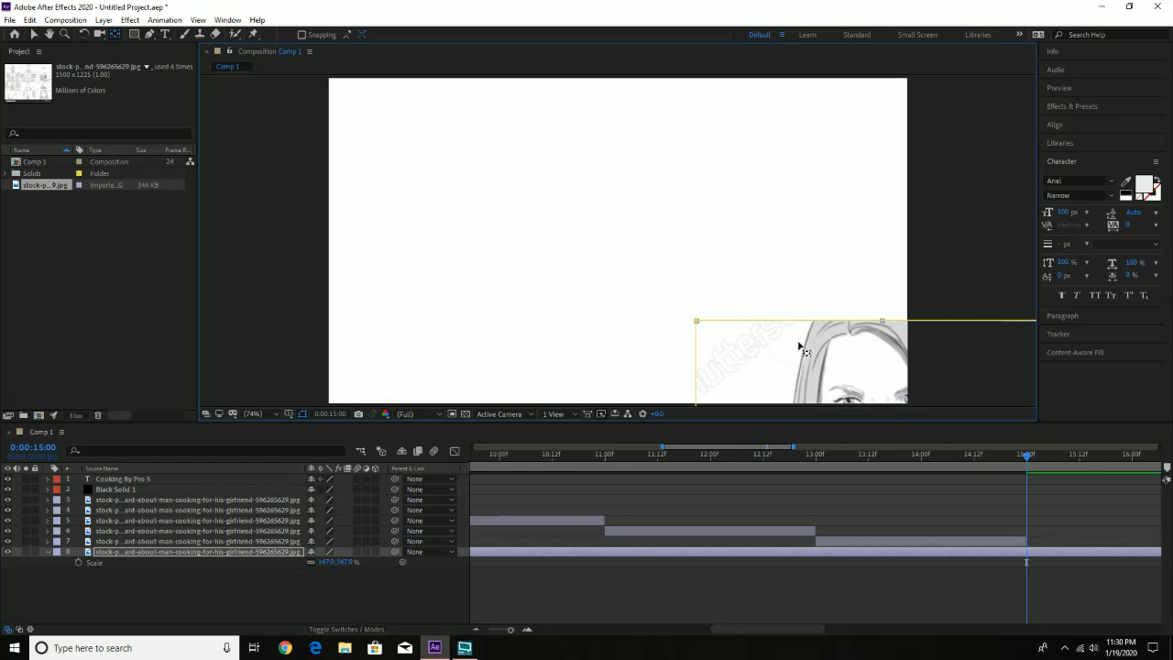
Reposition the portrait layer near the centre of the frame and nudge the picture slightly right within its mask
{"action": "left_click", "coordinate": [35, 34]}
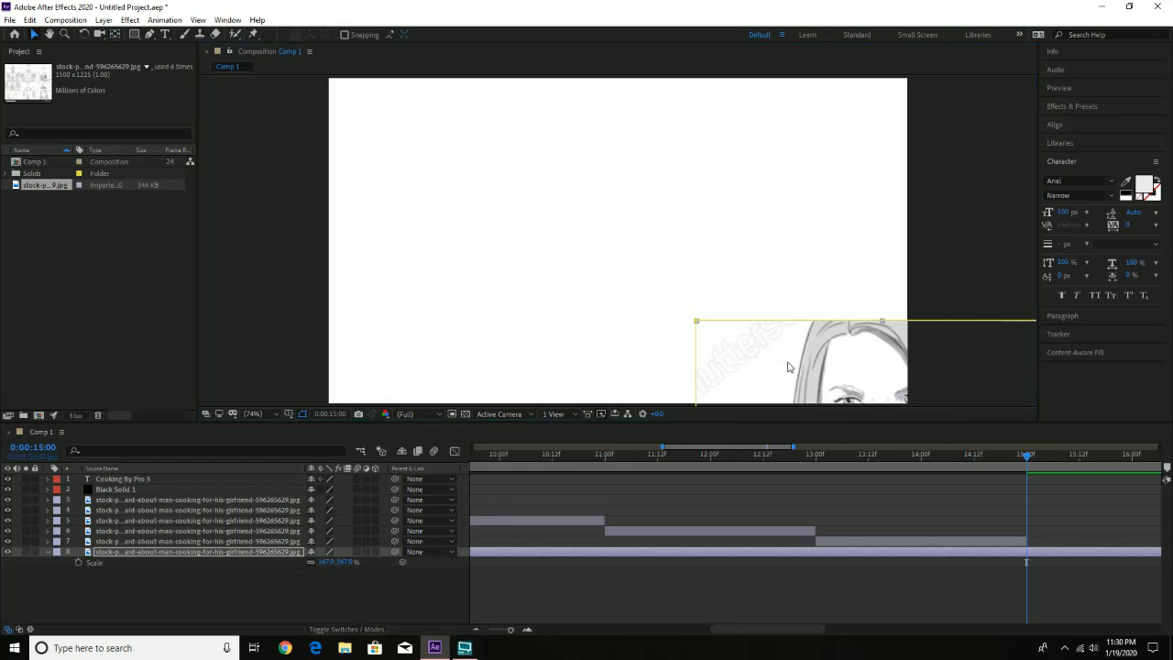
{"action": "left_click_drag", "start_coordinate": [787, 367], "coordinate": [540, 173]}
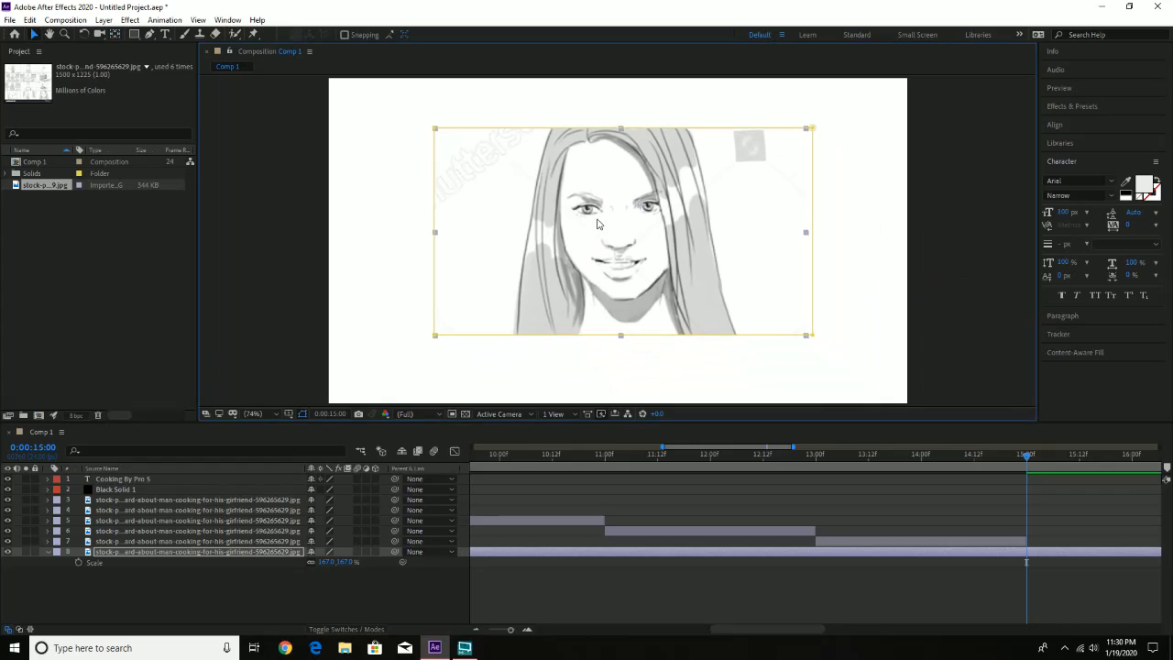
{"action": "left_click", "coordinate": [114, 35]}
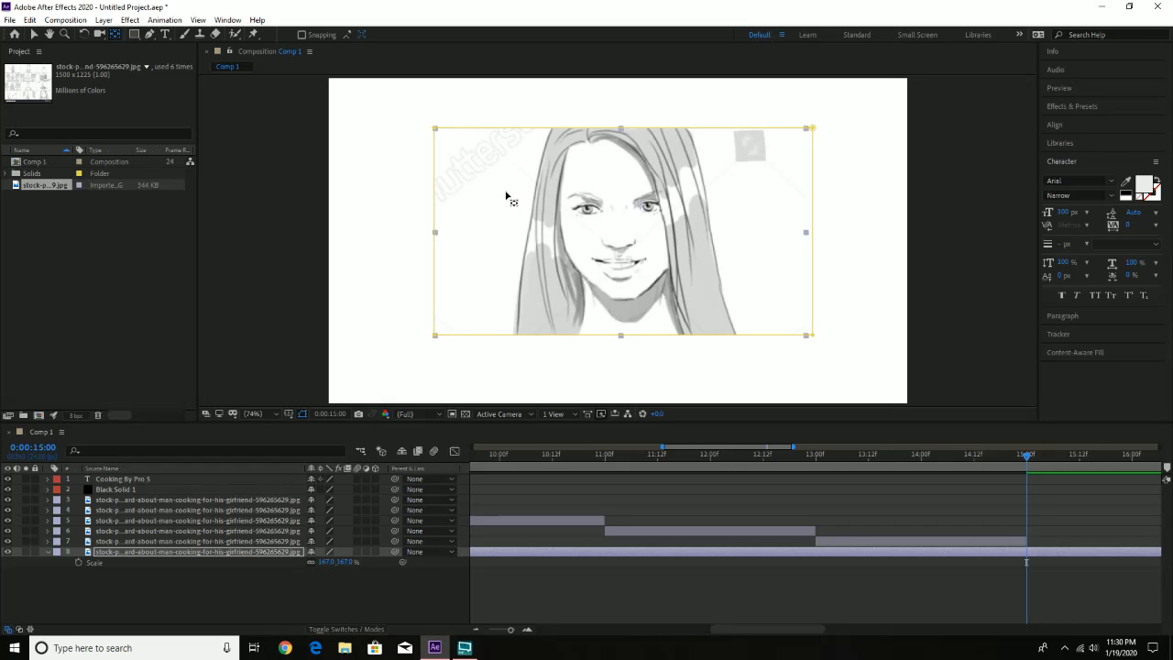
{"action": "left_click_drag", "start_coordinate": [537, 210], "coordinate": [623, 258]}
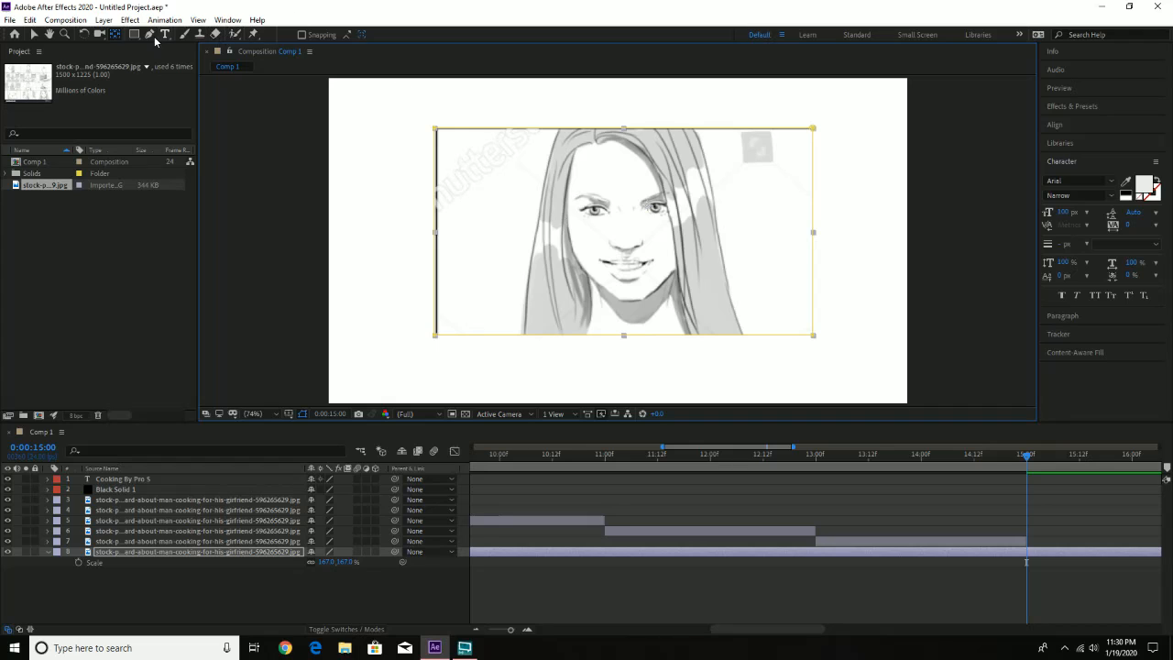
{"action": "left_click", "coordinate": [35, 34]}
{"action": "mouse_move", "coordinate": [583, 256]}
{"action": "left_mouse_down"}
{"action": "mouse_move", "coordinate": [607, 272]}
{"action": "mouse_move", "coordinate": [574, 268]}
{"action": "left_mouse_up"}
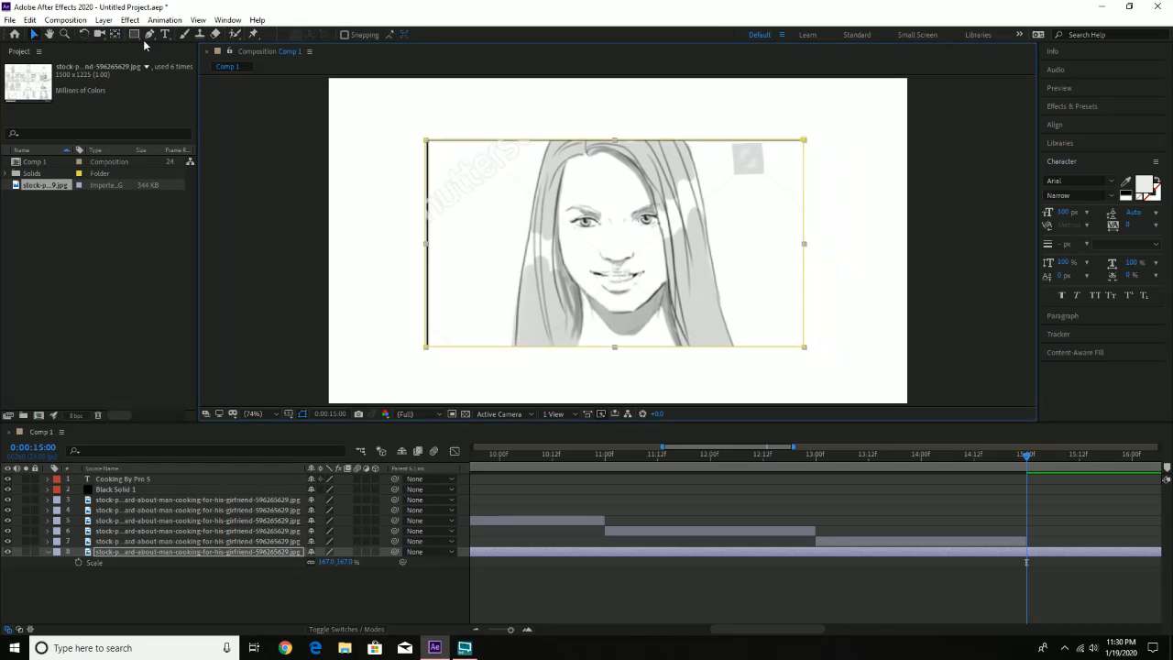
Scale the woman's portrait layer to 237% and rotate it to 9°
{"action": "left_click_drag", "start_coordinate": [327, 562], "coordinate": [365, 564]}
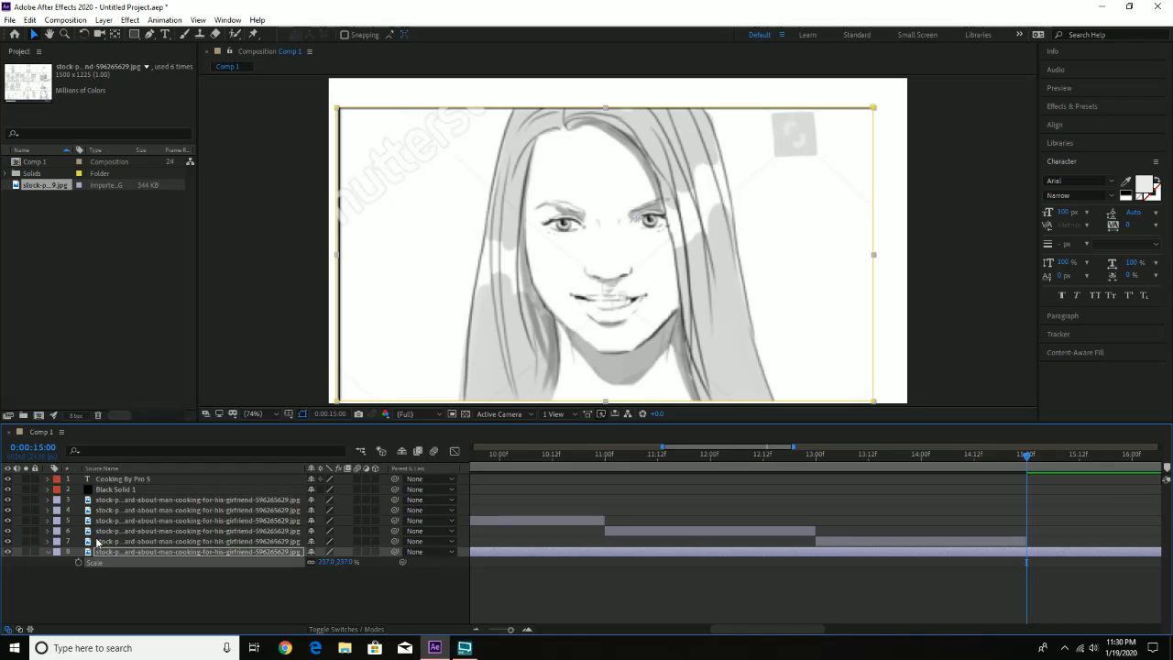
{"action": "key", "text": "r"}
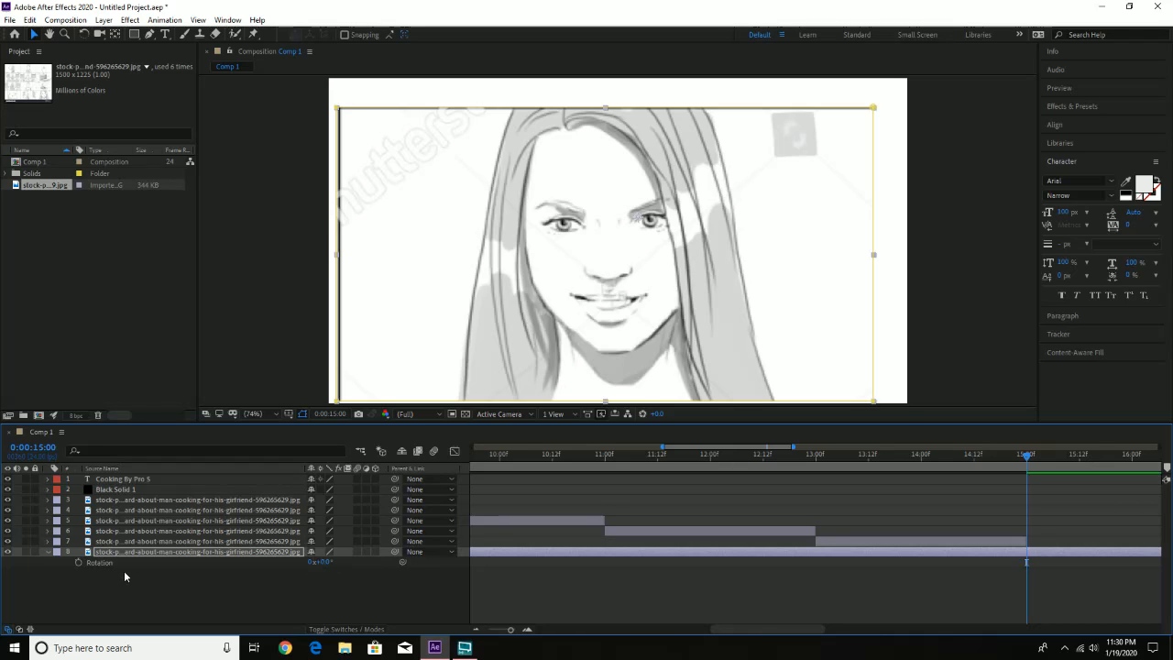
{"action": "left_click_drag", "start_coordinate": [323, 562], "coordinate": [353, 562]}
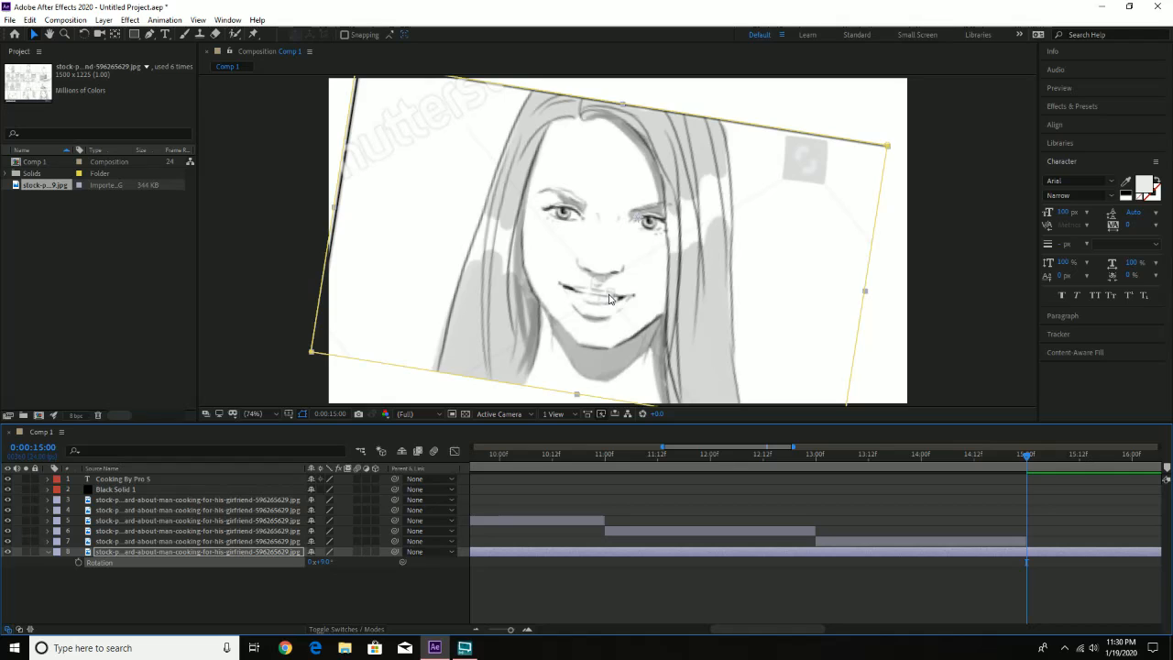
Undo the portrait layer's last nudge and its 9° rotation so the panel is level
{"action": "left_click_drag", "start_coordinate": [610, 295], "coordinate": [621, 305]}
{"action": "key", "text": "ctrl+z"}
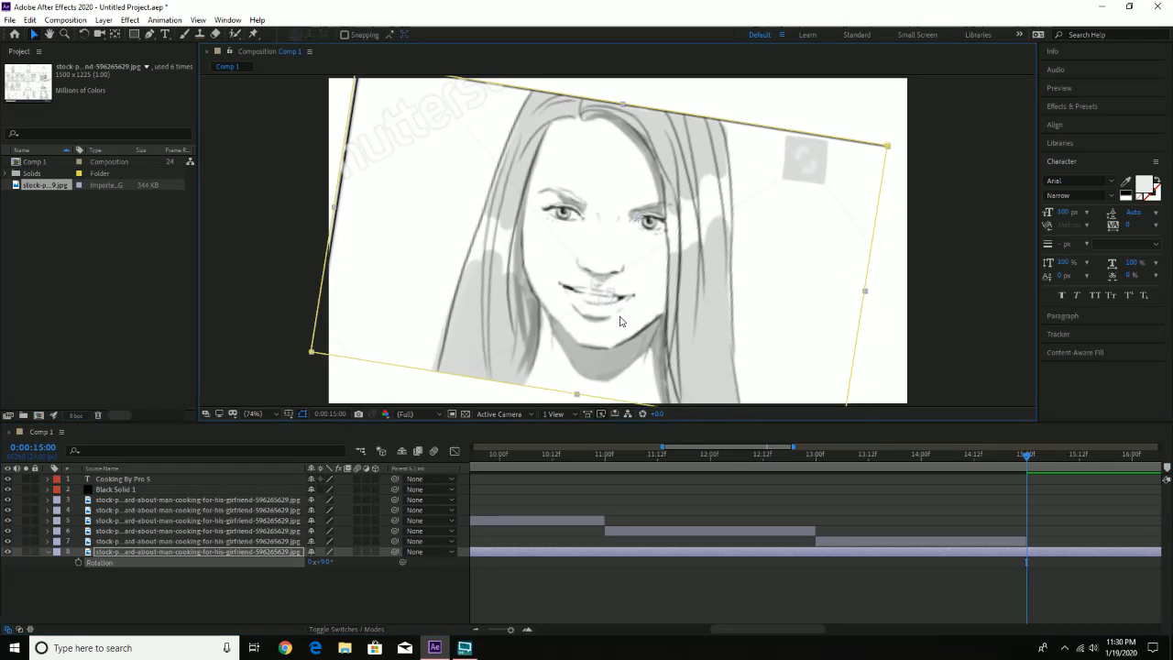
{"action": "key", "text": "ctrl+z"}
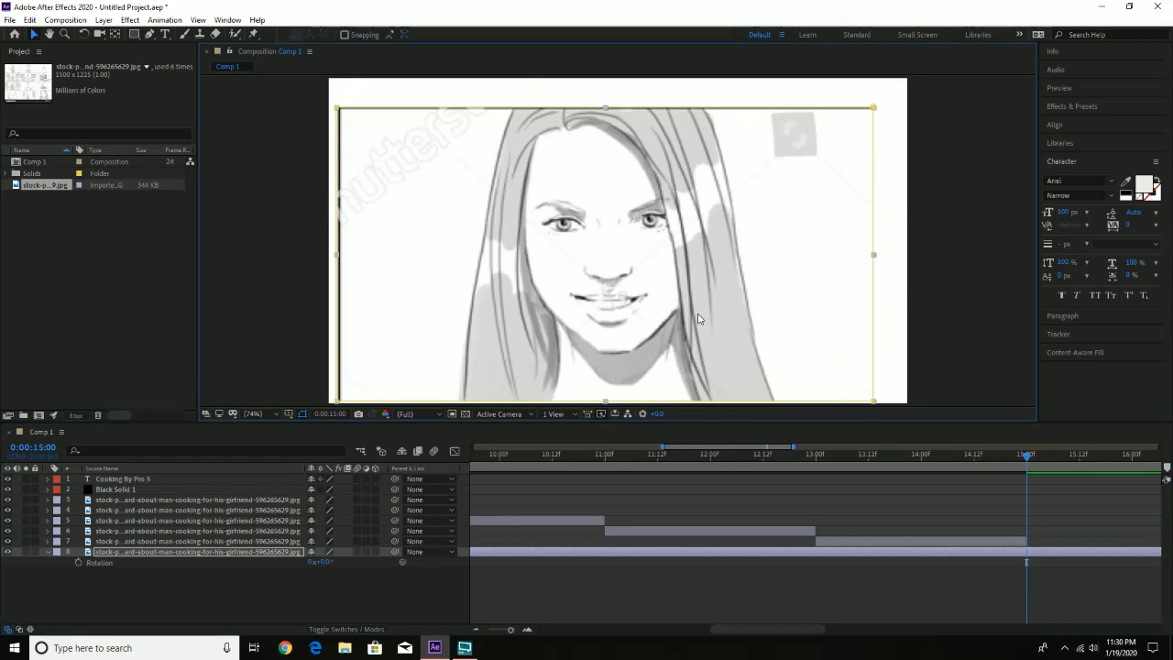
Scale the woman's portrait layer to 257% and reposition it so the panel fills the frame
{"action": "left_click_drag", "start_coordinate": [698, 319], "coordinate": [702, 305]}
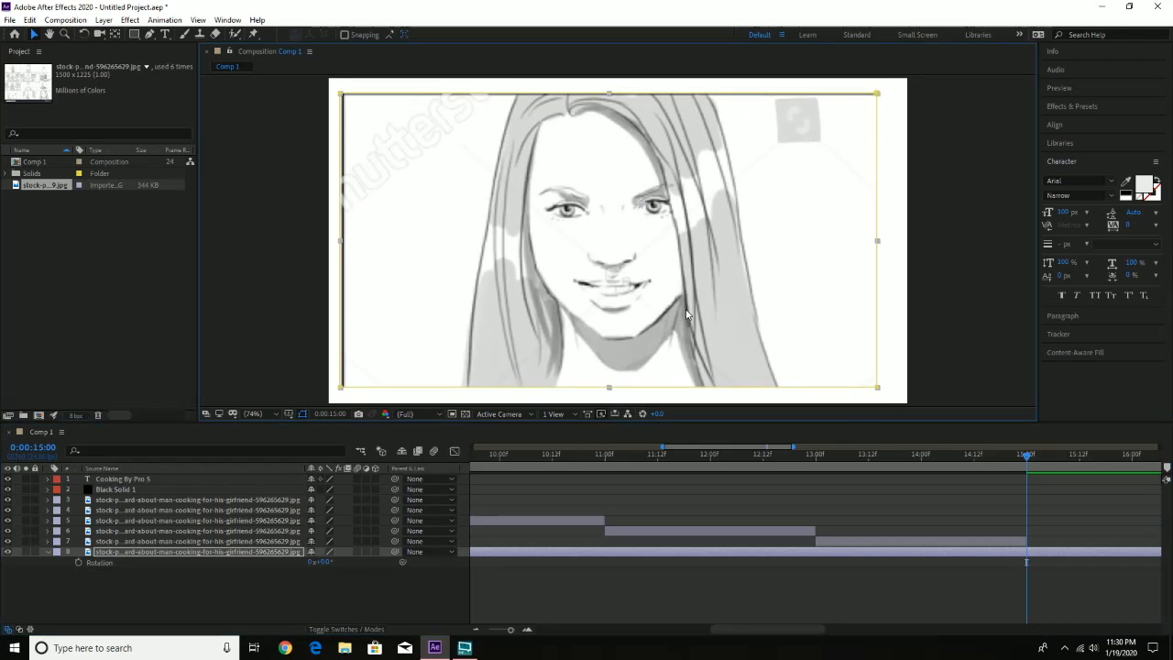
{"action": "key", "text": "s"}
{"action": "left_click_drag", "start_coordinate": [339, 562], "coordinate": [357, 562]}
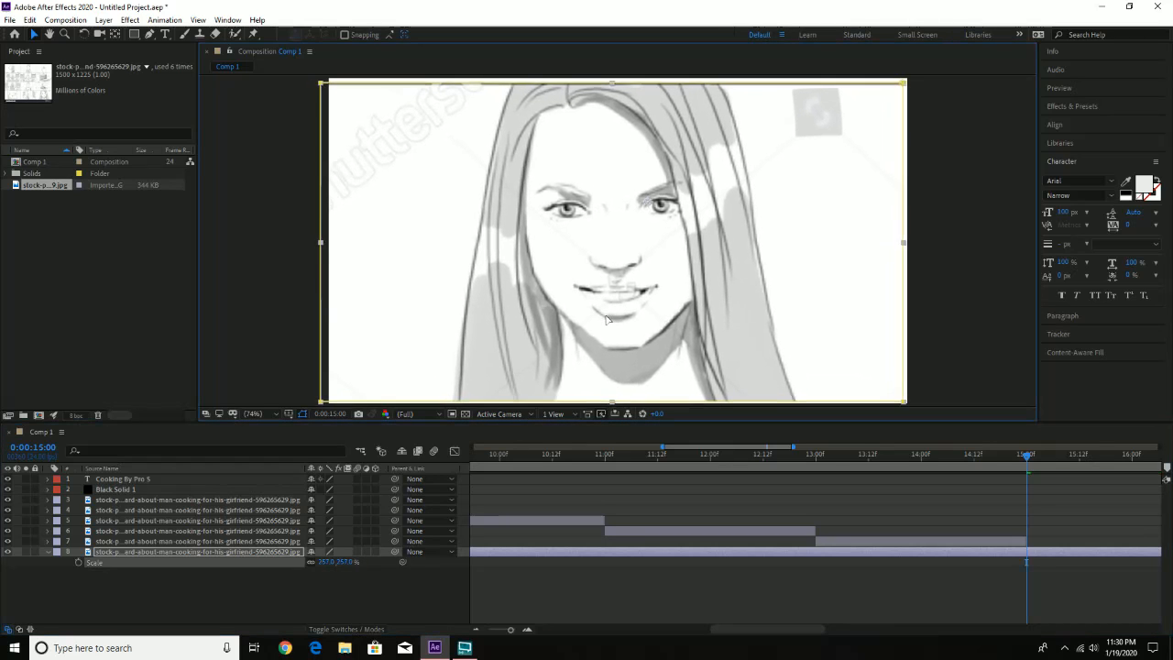
{"action": "left_click_drag", "start_coordinate": [606, 318], "coordinate": [612, 315]}
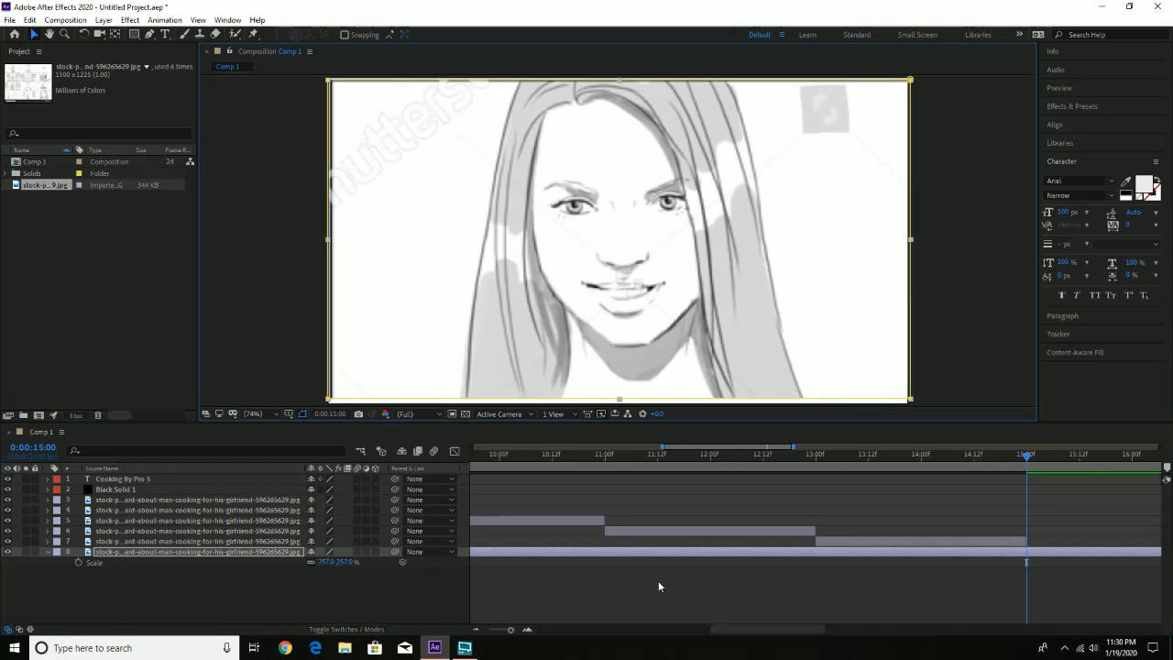
Trim the start of the woman's portrait layer to 0:00:15:00, where the previous panel ends
{"action": "left_click_drag", "start_coordinate": [510, 630], "coordinate": [471, 629]}
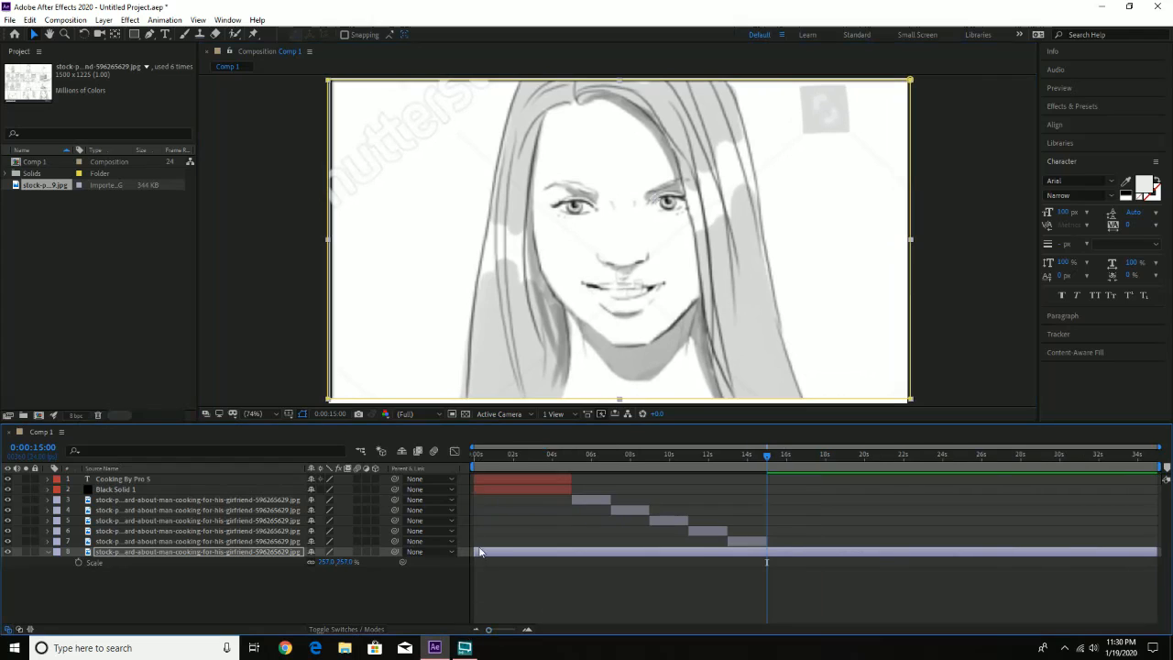
{"action": "left_click_drag", "start_coordinate": [471, 552], "coordinate": [765, 553]}
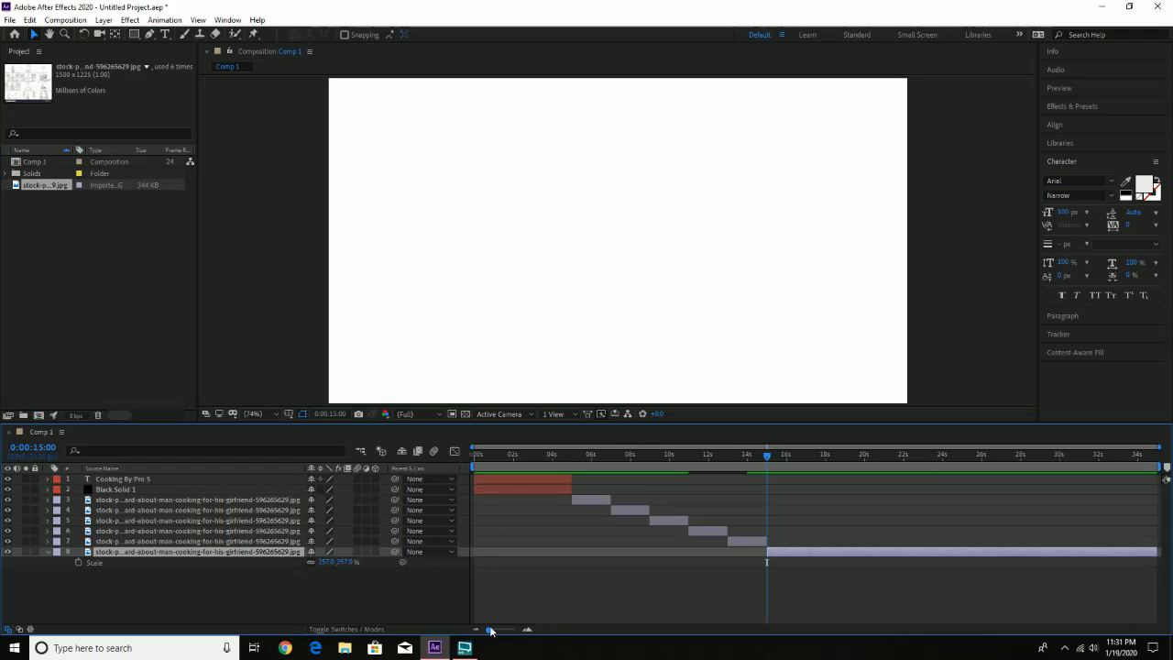
{"action": "left_click_drag", "start_coordinate": [491, 630], "coordinate": [516, 630]}
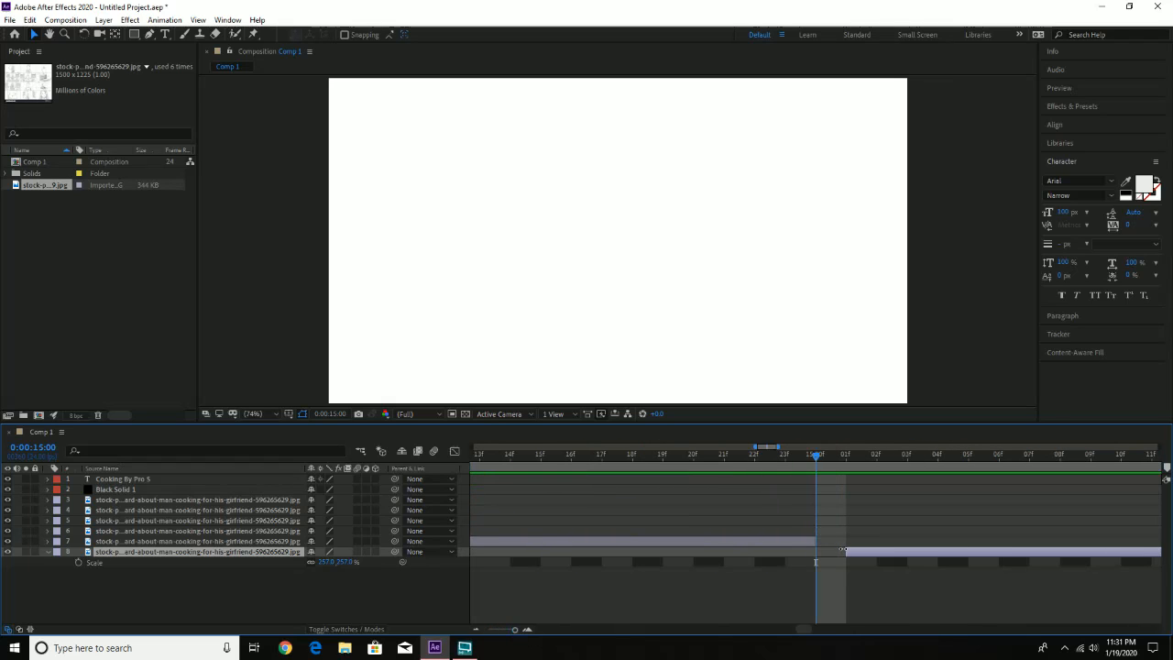
{"action": "left_click_drag", "start_coordinate": [846, 551], "coordinate": [816, 553]}
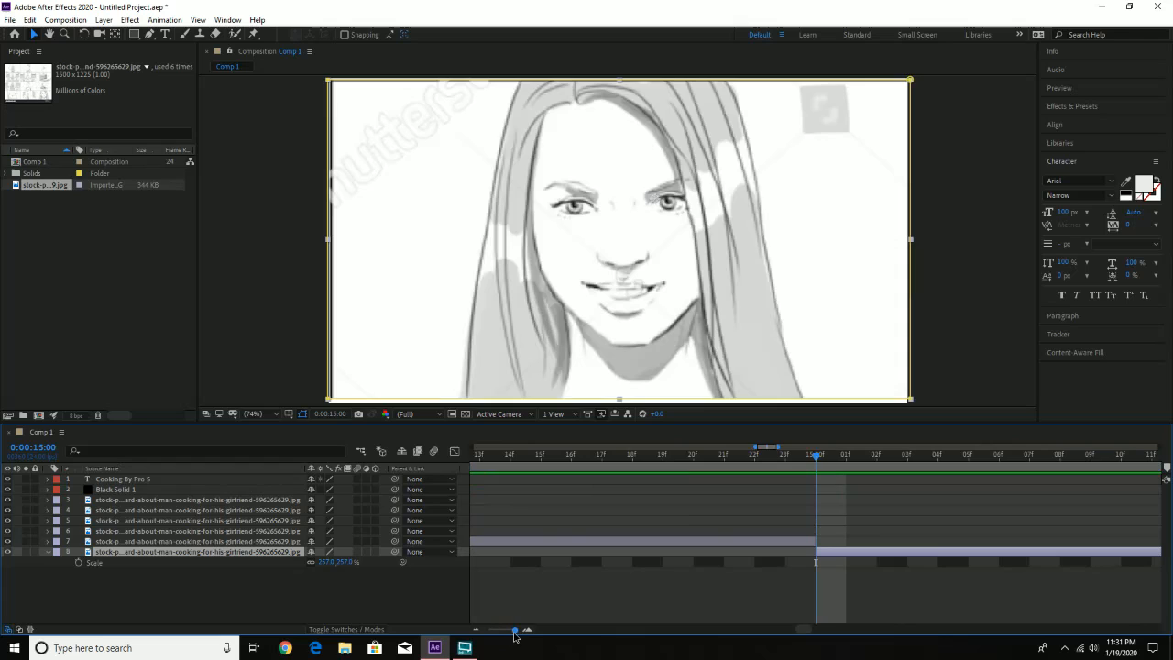
{"action": "left_click_drag", "start_coordinate": [515, 631], "coordinate": [483, 635]}
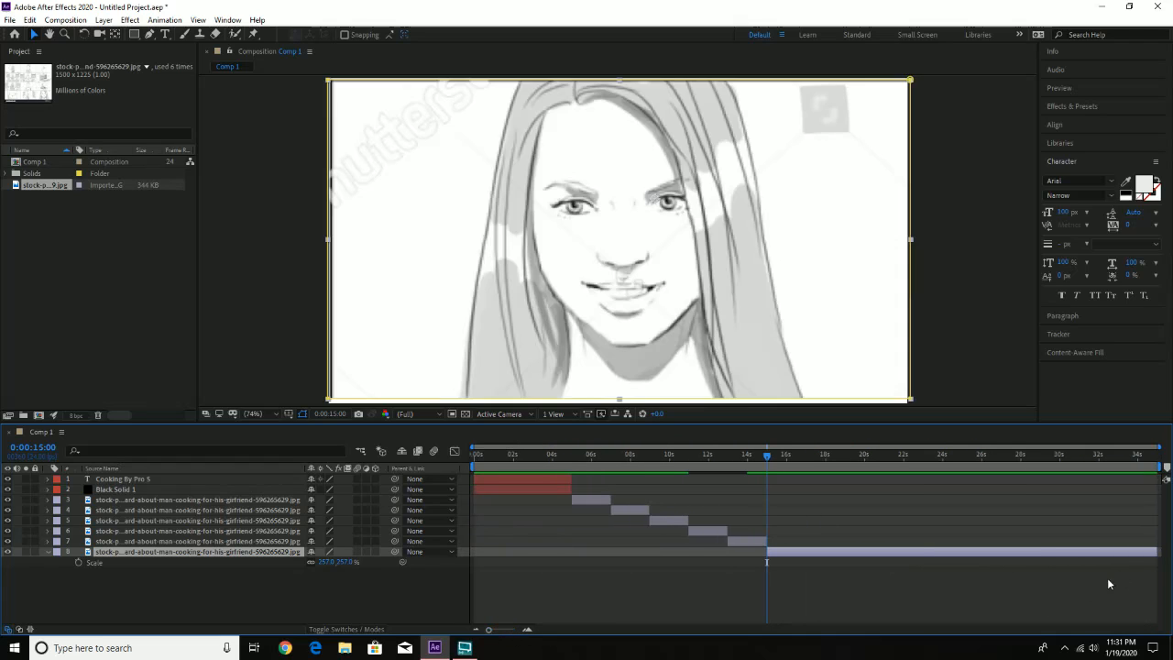
Trim the end of the woman's portrait layer to 0:00:17:00 for a two-second clip
{"action": "left_click_drag", "start_coordinate": [1153, 552], "coordinate": [818, 543]}
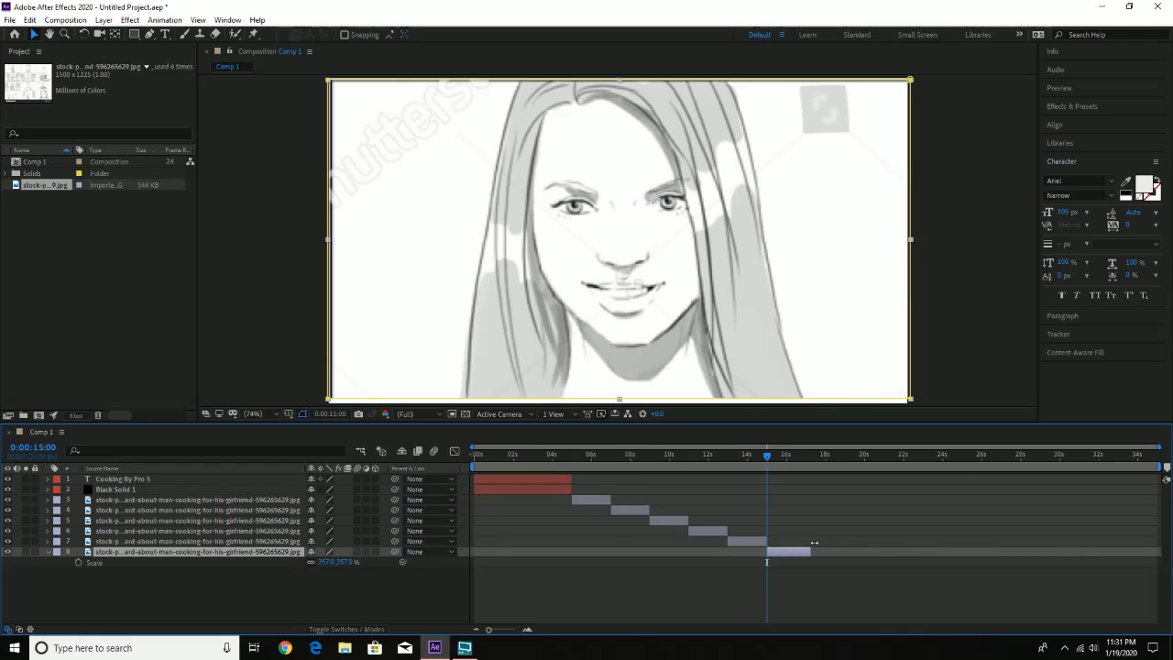
{"action": "left_click_drag", "start_coordinate": [488, 629], "coordinate": [509, 631]}
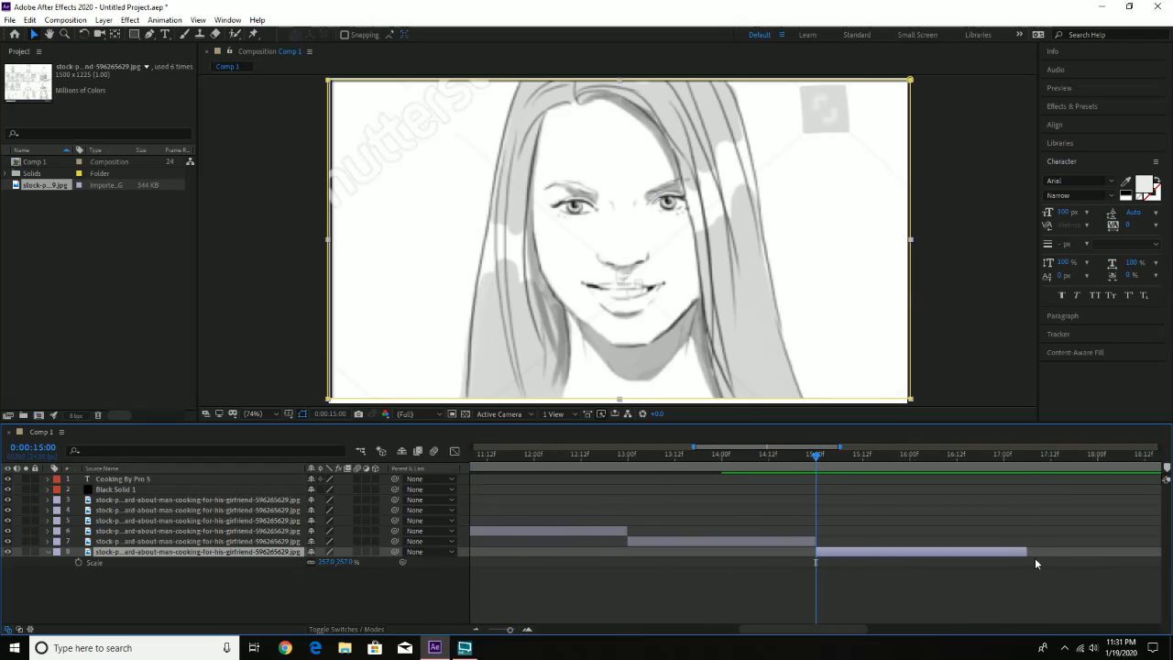
{"action": "left_click", "coordinate": [1003, 456]}
{"action": "left_click_drag", "start_coordinate": [1024, 554], "coordinate": [1008, 554]}
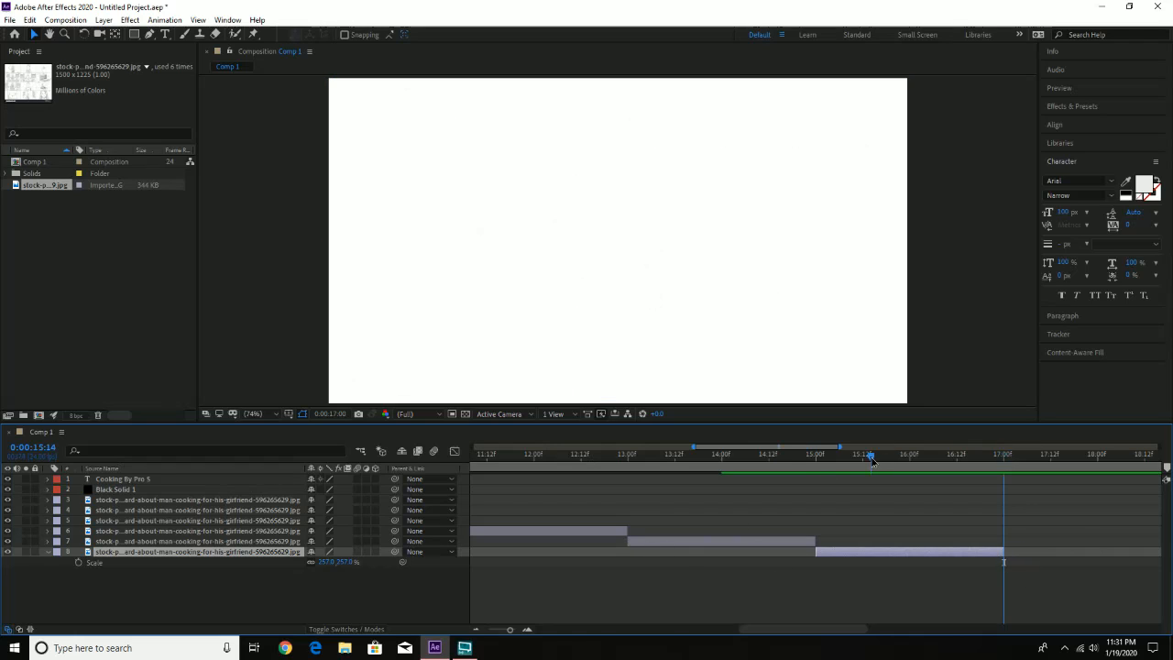
Keyframe the portrait layer's Scale from 257% at 0:00:15:00 to about 280% at 0:00:17:00
{"action": "left_click_drag", "start_coordinate": [873, 461], "coordinate": [817, 461]}
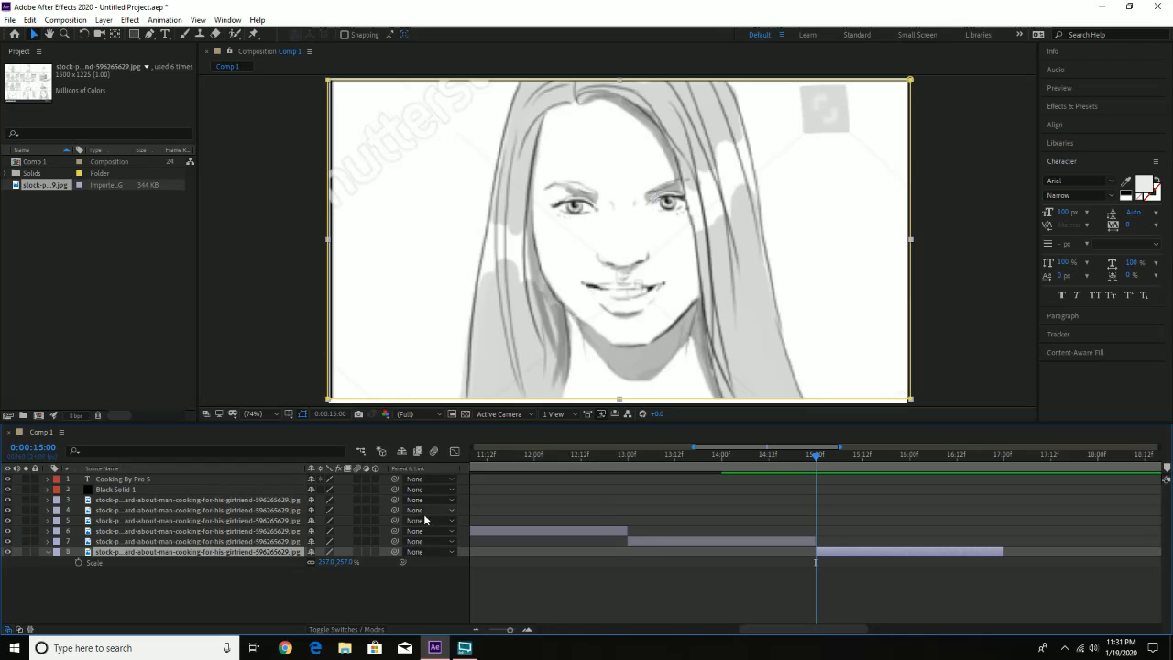
{"action": "left_click", "coordinate": [79, 561]}
{"action": "left_click_drag", "start_coordinate": [815, 451], "coordinate": [1005, 475]}
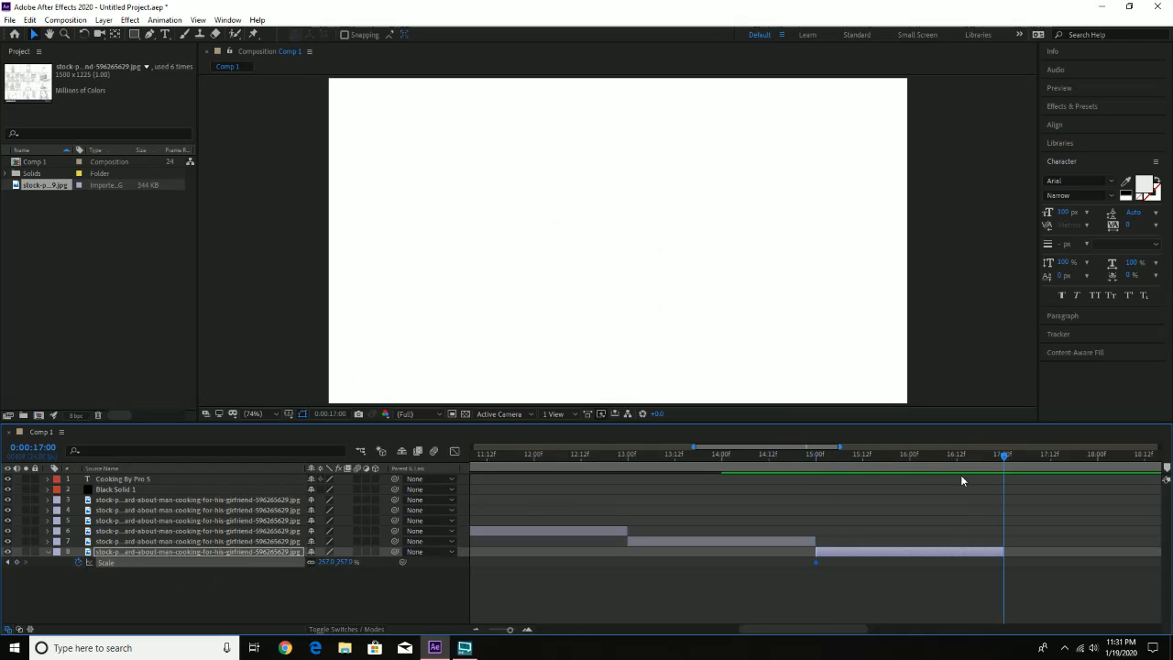
{"action": "left_click_drag", "start_coordinate": [343, 561], "coordinate": [348, 561]}
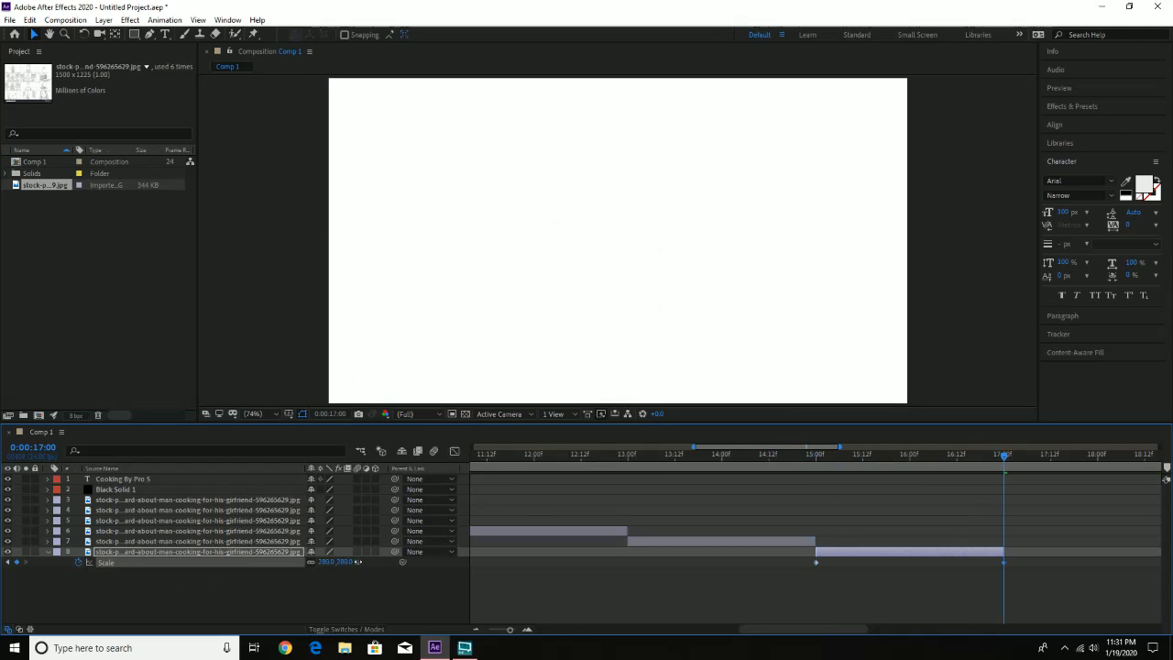
Play back the portrait's zoom and preview the whole animatic from the beginning
{"action": "left_click_drag", "start_coordinate": [814, 458], "coordinate": [807, 460]}
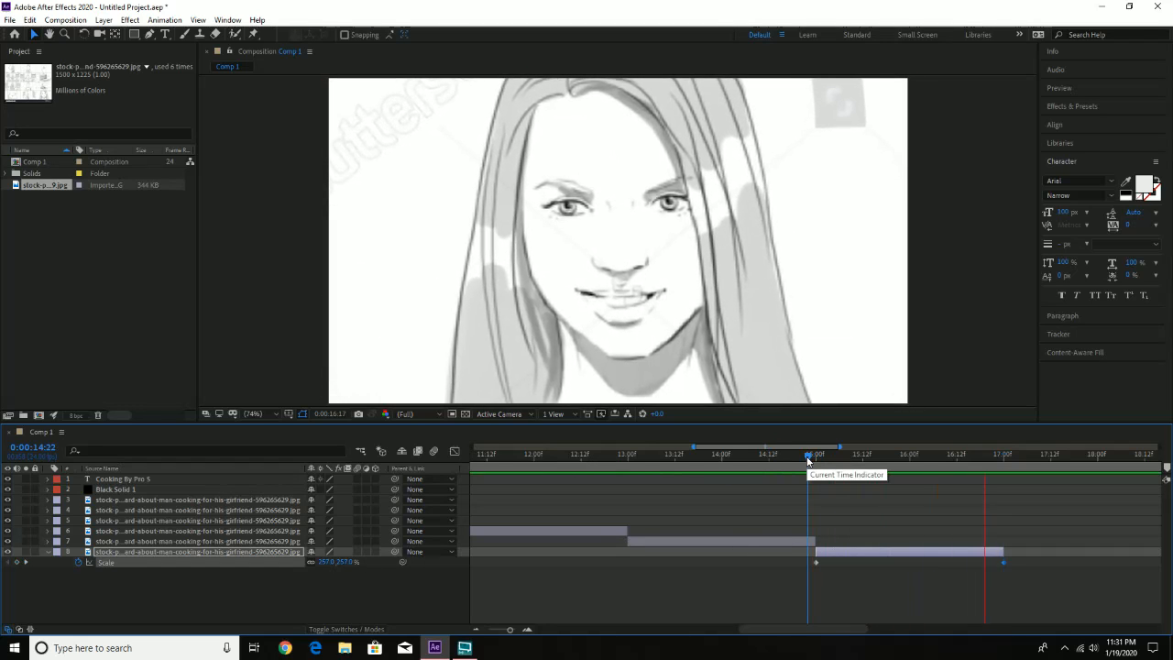
{"action": "key", "text": "space"}
{"action": "left_click_drag", "start_coordinate": [829, 456], "coordinate": [675, 455]}
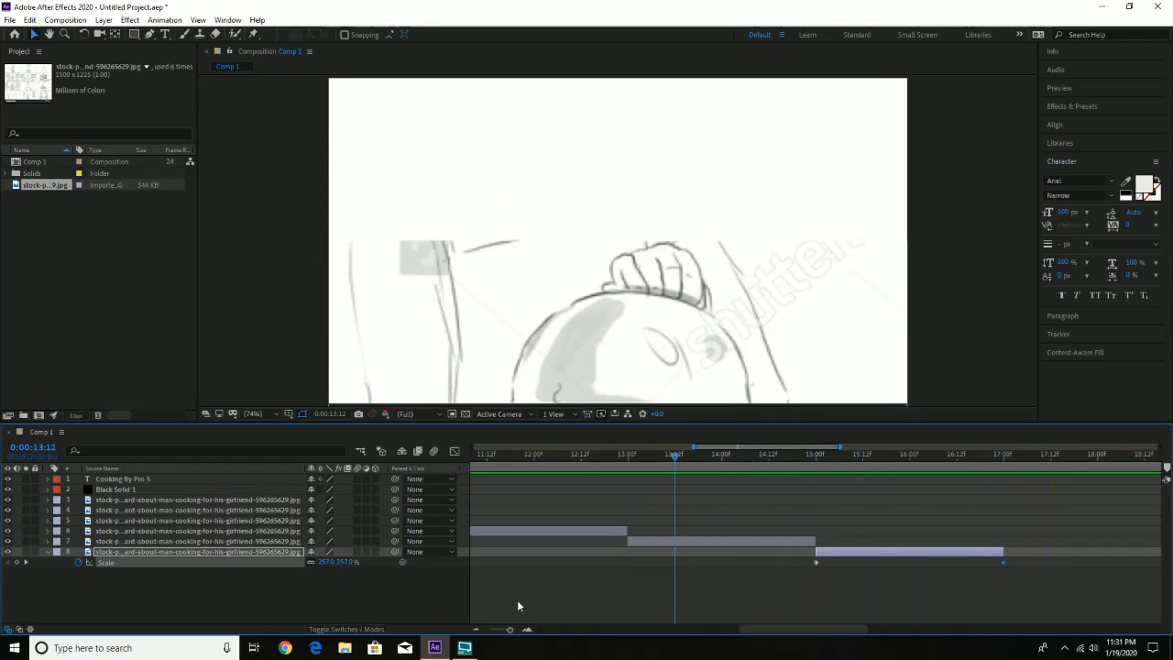
{"action": "left_click_drag", "start_coordinate": [503, 633], "coordinate": [488, 631]}
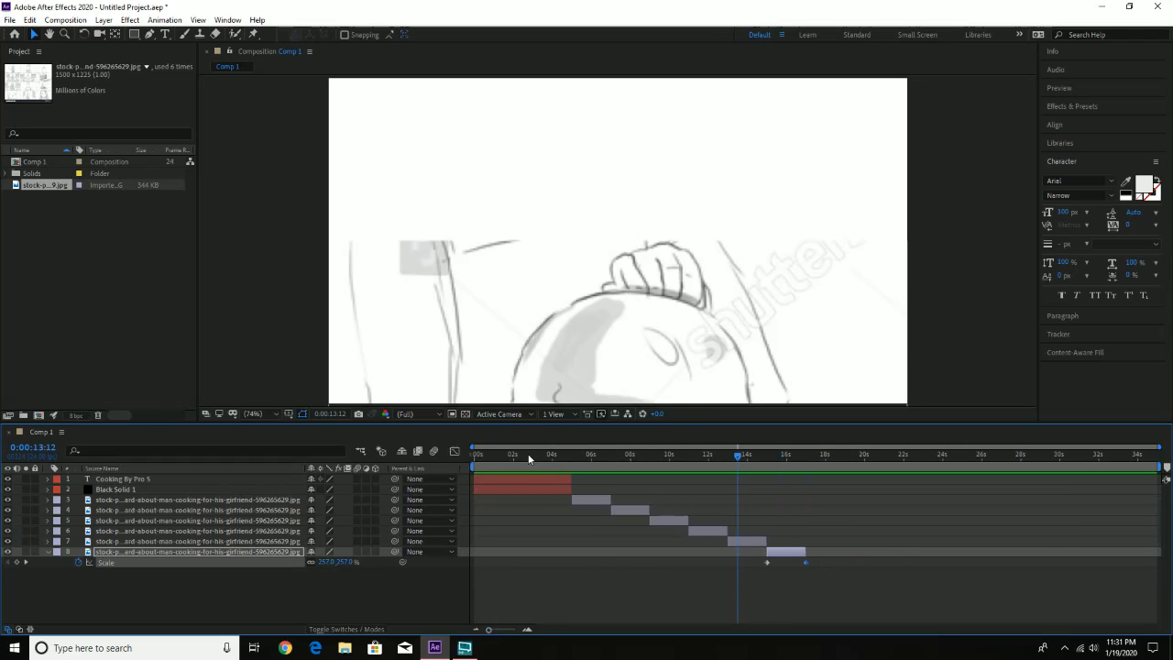
{"action": "key", "text": "space"}
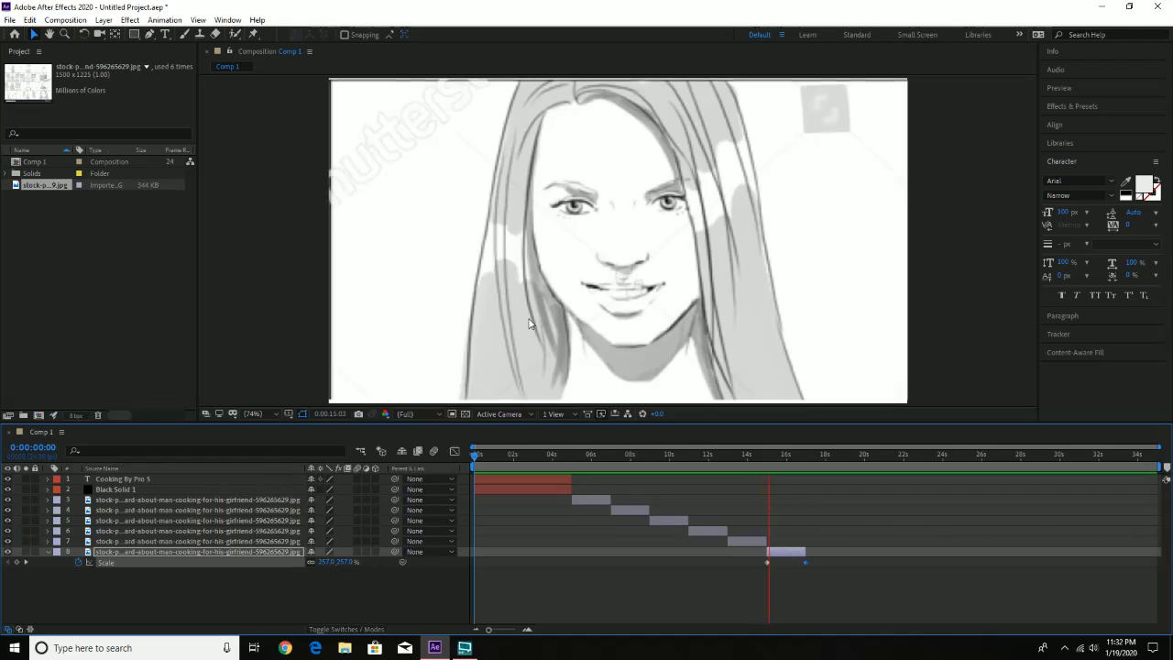
{"action": "key", "text": "space"}
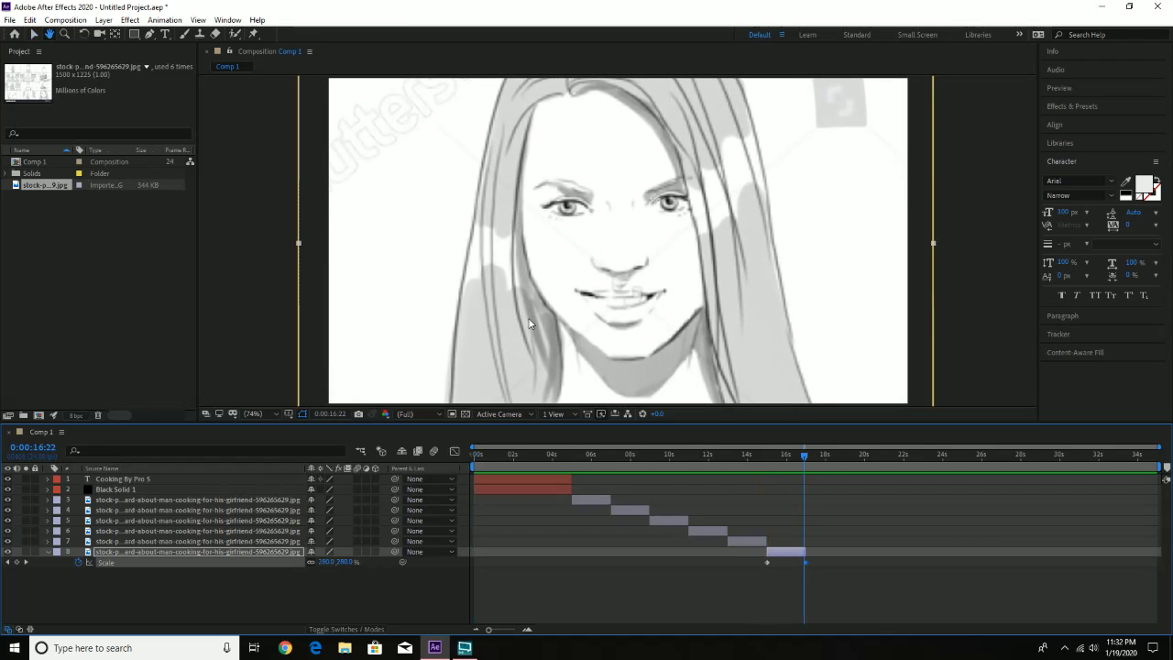
Collapse the portrait layer's properties and add Black Solid 1 from the Solids folder as the bottommost layer
{"action": "left_click_drag", "start_coordinate": [807, 456], "coordinate": [807, 456]}
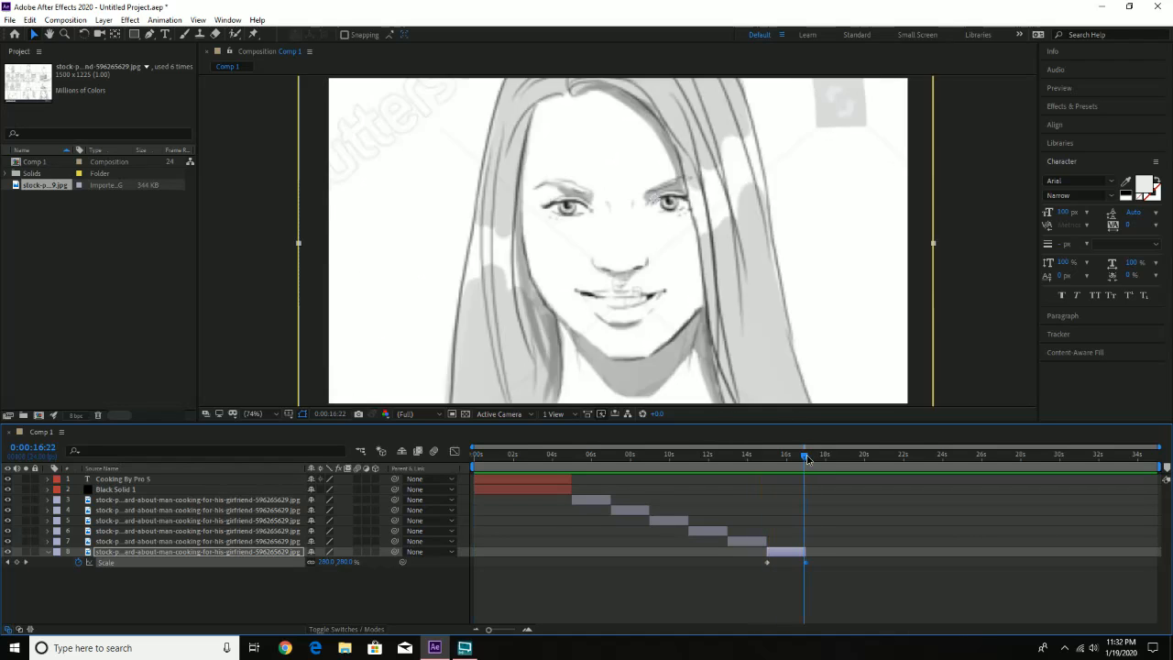
{"action": "left_click", "coordinate": [47, 552]}
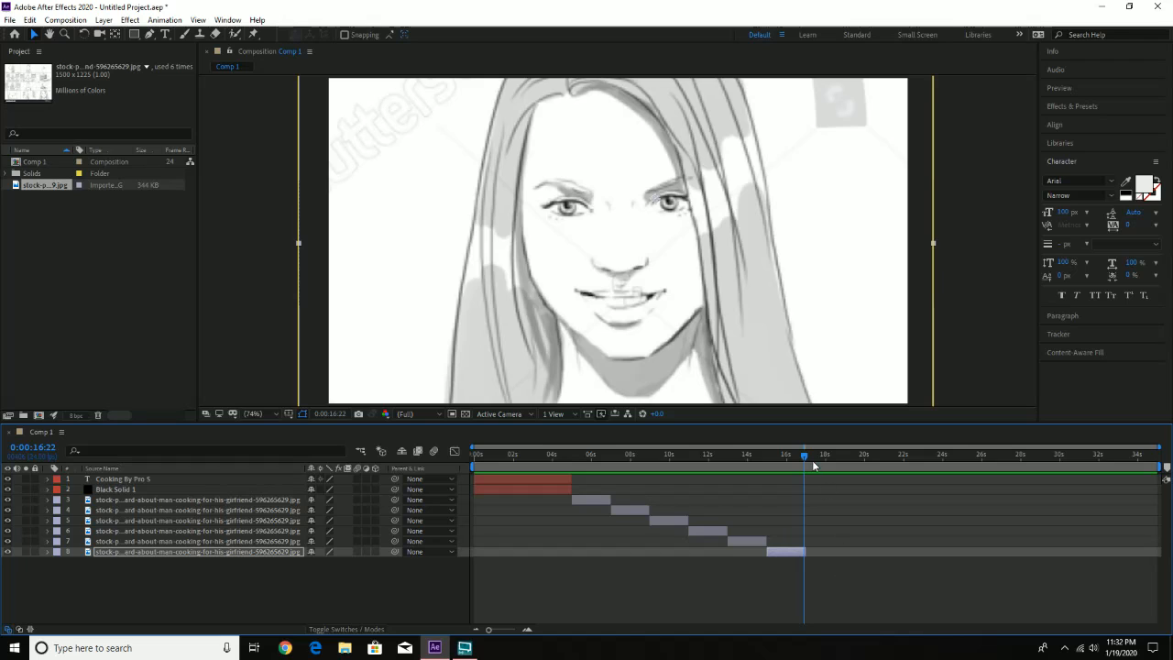
{"action": "left_click_drag", "start_coordinate": [804, 461], "coordinate": [805, 461]}
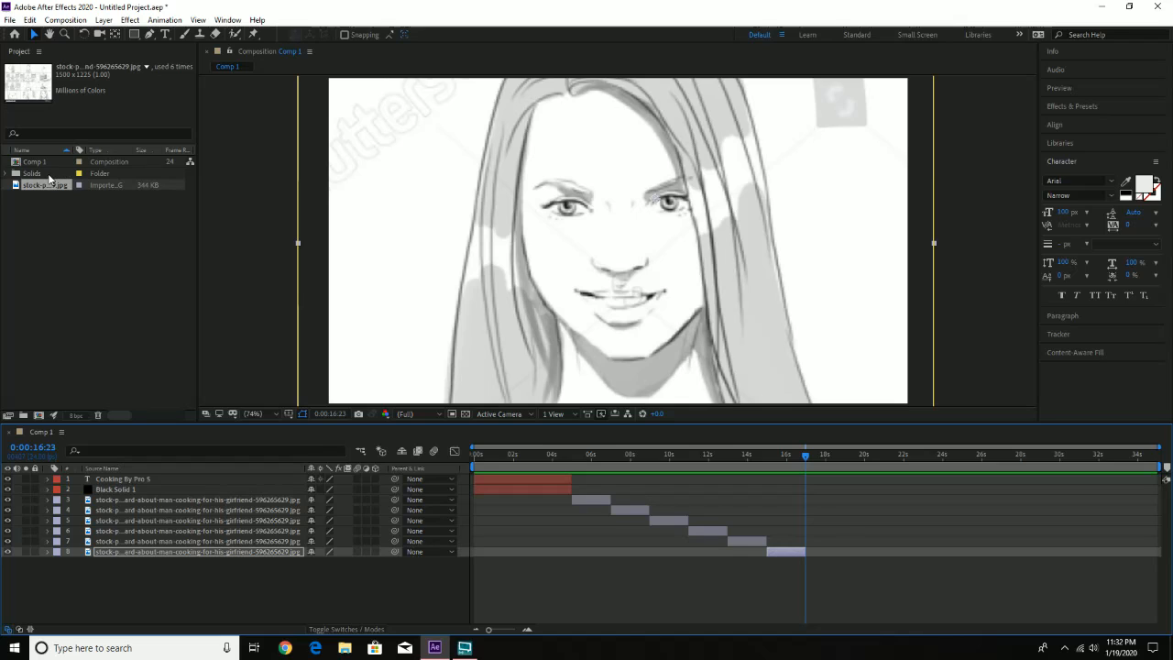
{"action": "left_click", "coordinate": [6, 174]}
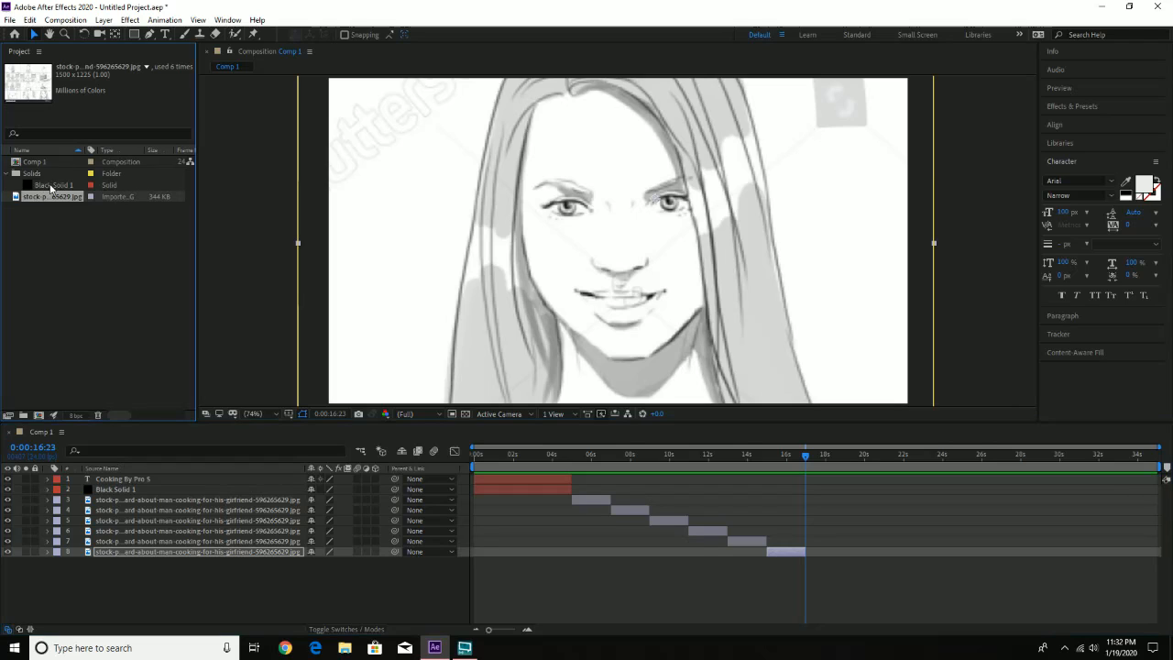
{"action": "left_click_drag", "start_coordinate": [53, 190], "coordinate": [107, 575]}
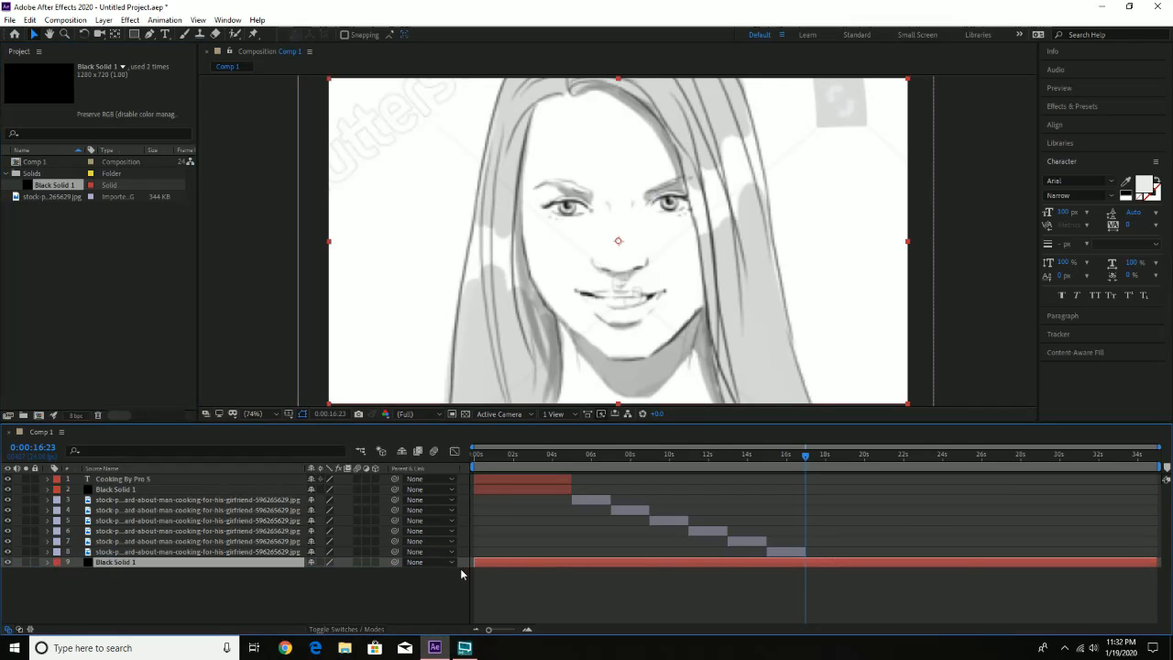
Trim the new black solid's start to the end of the portrait clip at 17 seconds and roughly shorten its tail
{"action": "left_click_drag", "start_coordinate": [475, 563], "coordinate": [807, 568]}
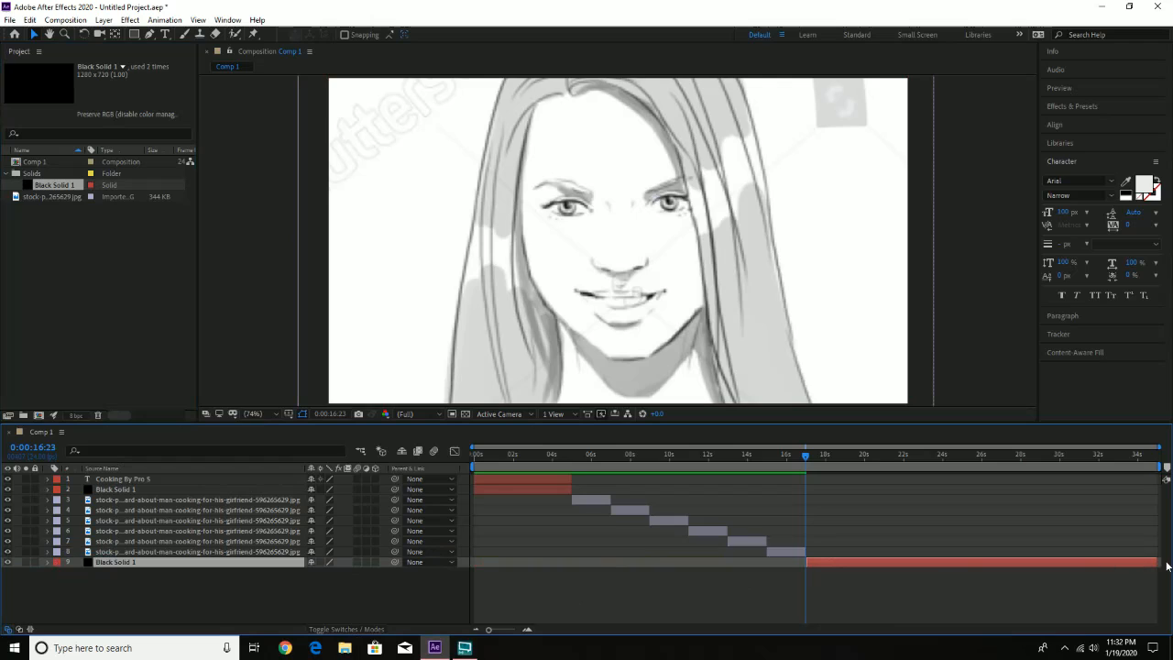
{"action": "left_click_drag", "start_coordinate": [1160, 561], "coordinate": [879, 563]}
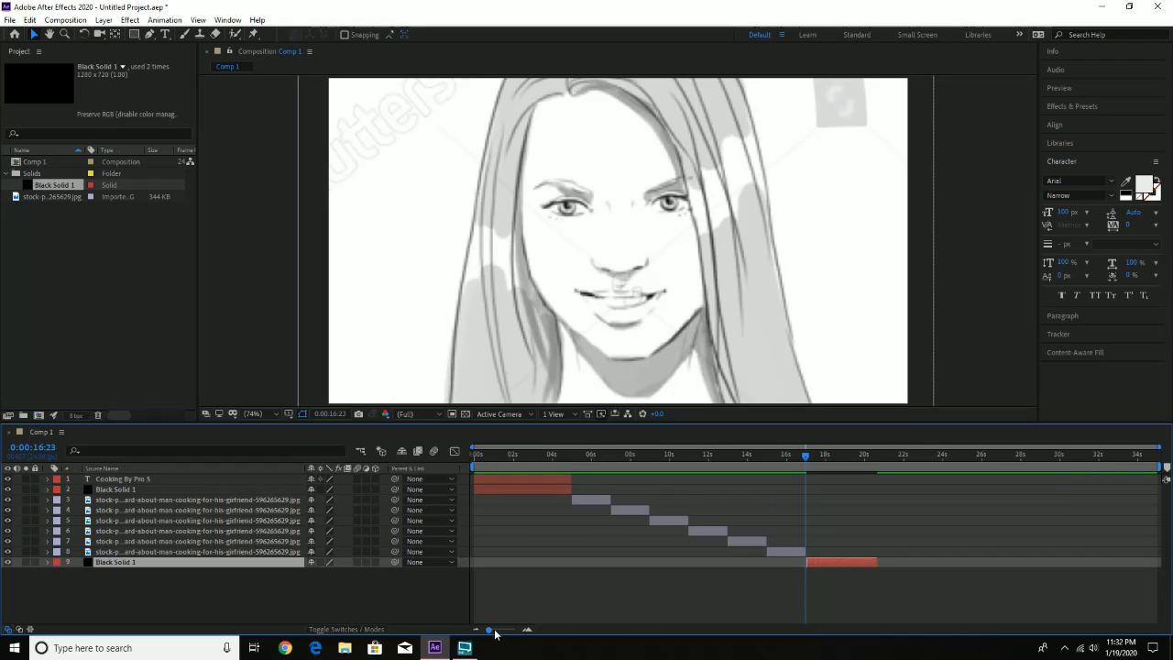
{"action": "left_click_drag", "start_coordinate": [488, 631], "coordinate": [509, 631]}
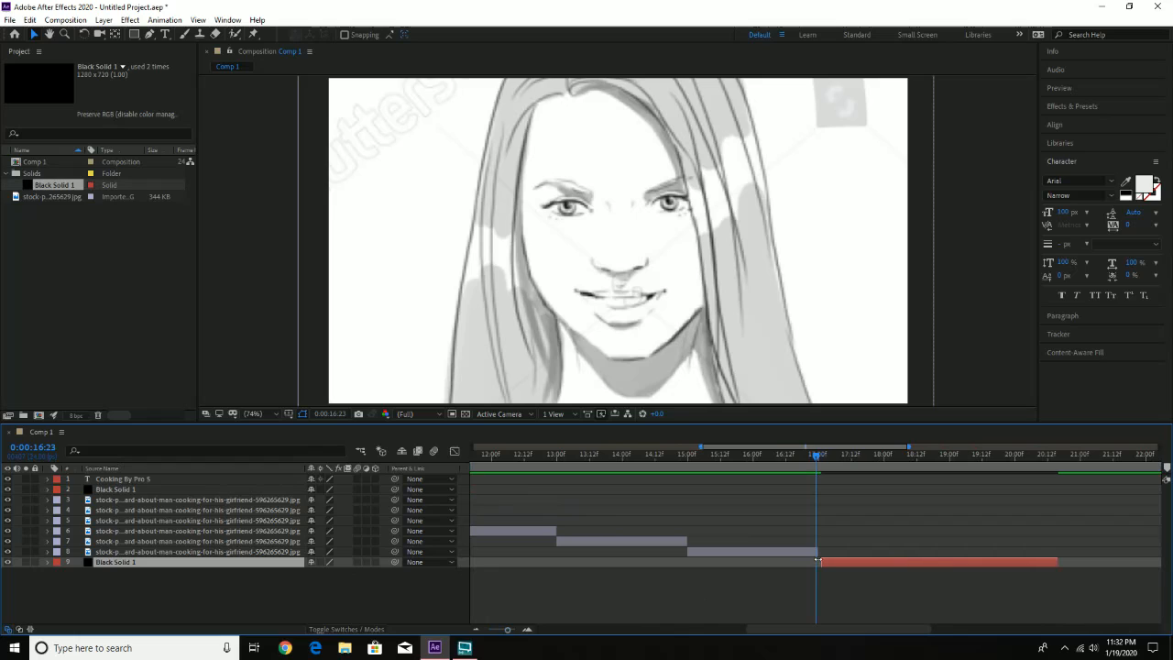
{"action": "left_click_drag", "start_coordinate": [817, 561], "coordinate": [814, 561]}
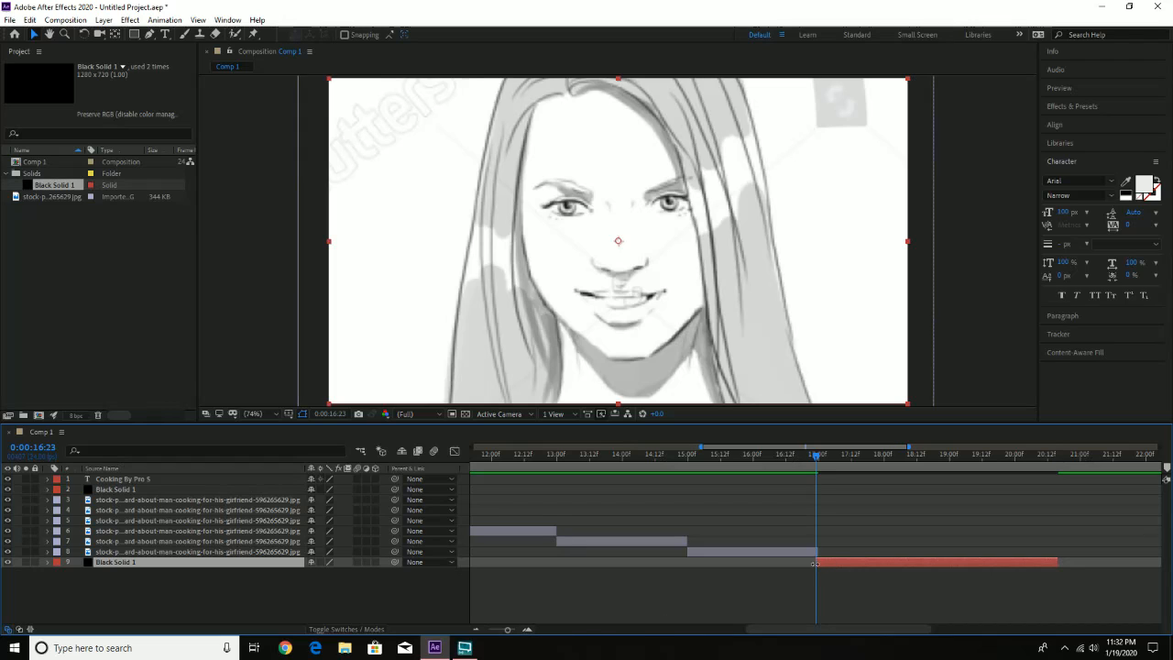
{"action": "left_click_drag", "start_coordinate": [816, 563], "coordinate": [819, 564]}
Set the end of the new black solid to 0:00:22:00 for a five-second closing card
{"action": "left_click_drag", "start_coordinate": [509, 630], "coordinate": [506, 631]}
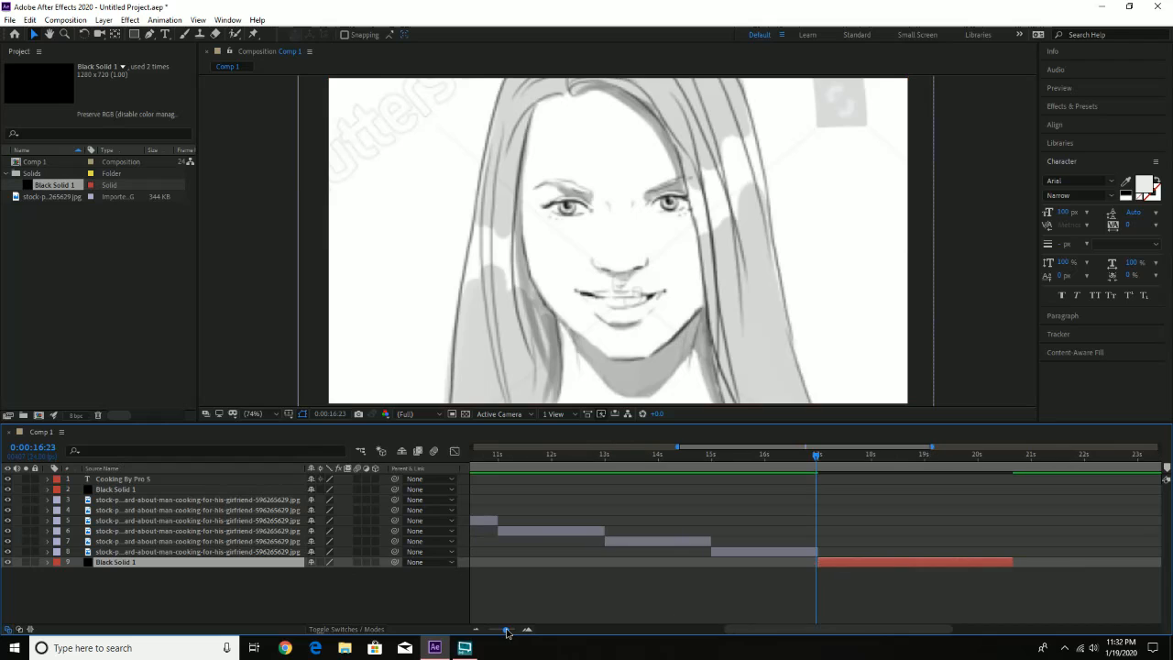
{"action": "left_click_drag", "start_coordinate": [820, 461], "coordinate": [1084, 459]}
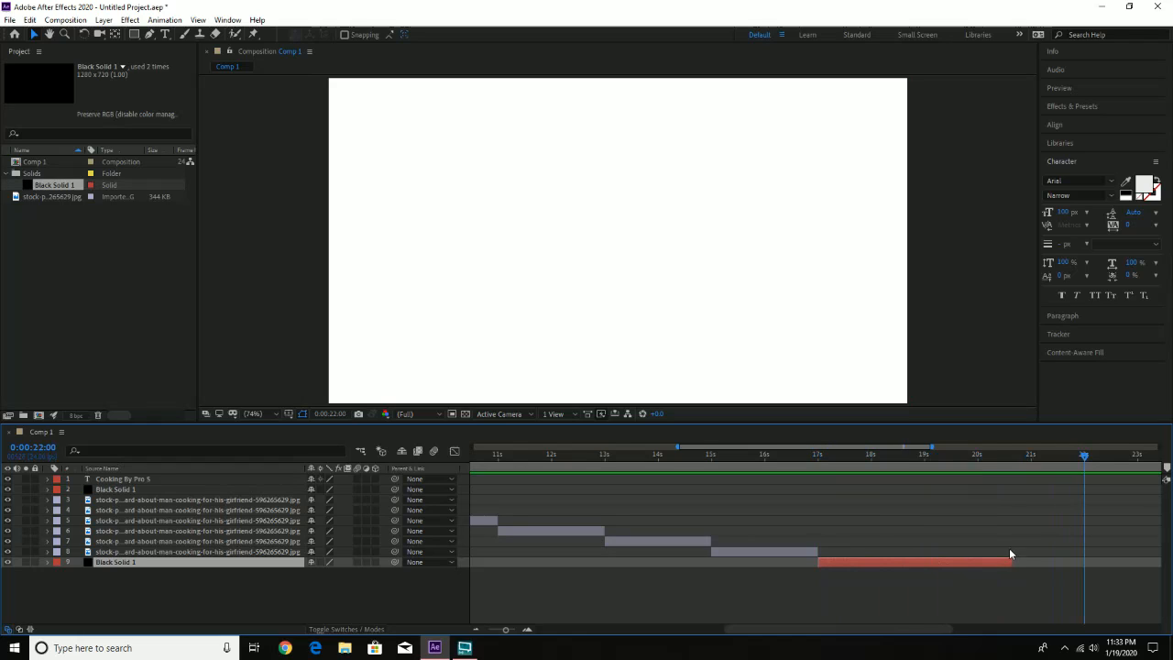
{"action": "left_click_drag", "start_coordinate": [1015, 560], "coordinate": [1084, 562]}
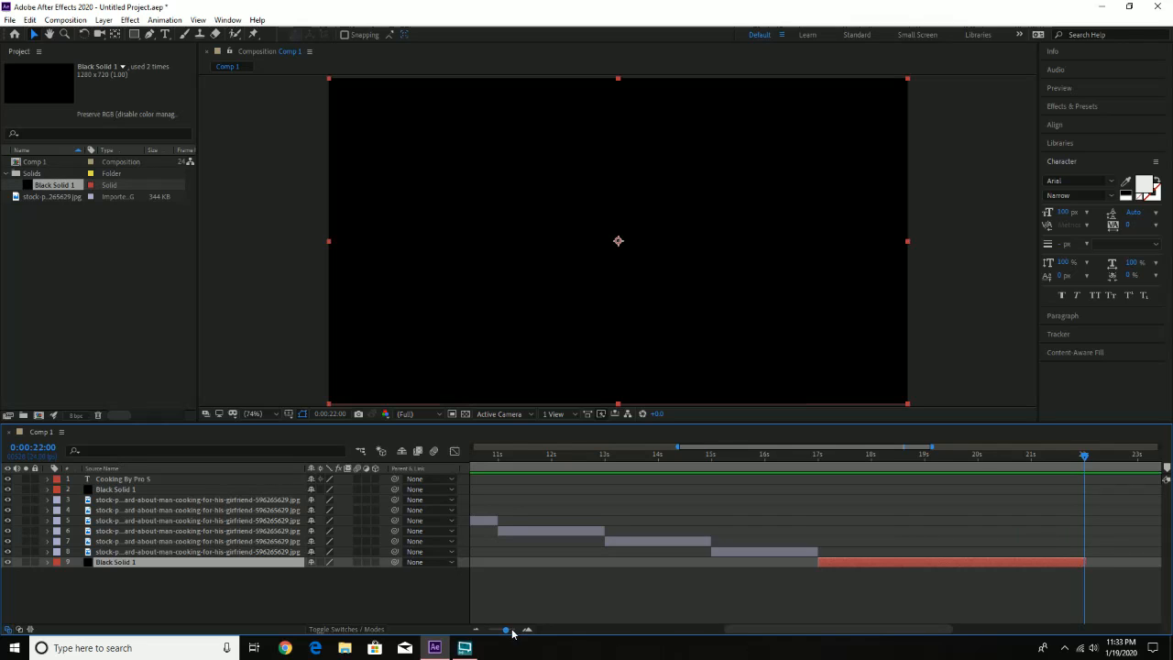
{"action": "left_click_drag", "start_coordinate": [511, 630], "coordinate": [522, 632]}
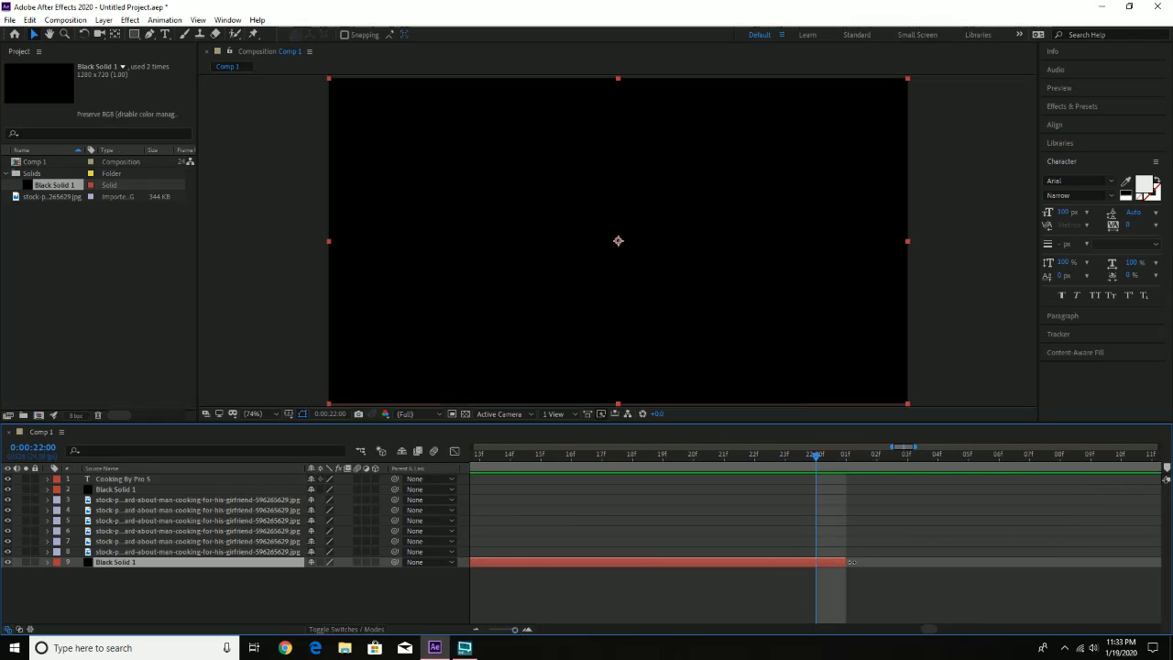
{"action": "left_click_drag", "start_coordinate": [852, 562], "coordinate": [833, 562]}
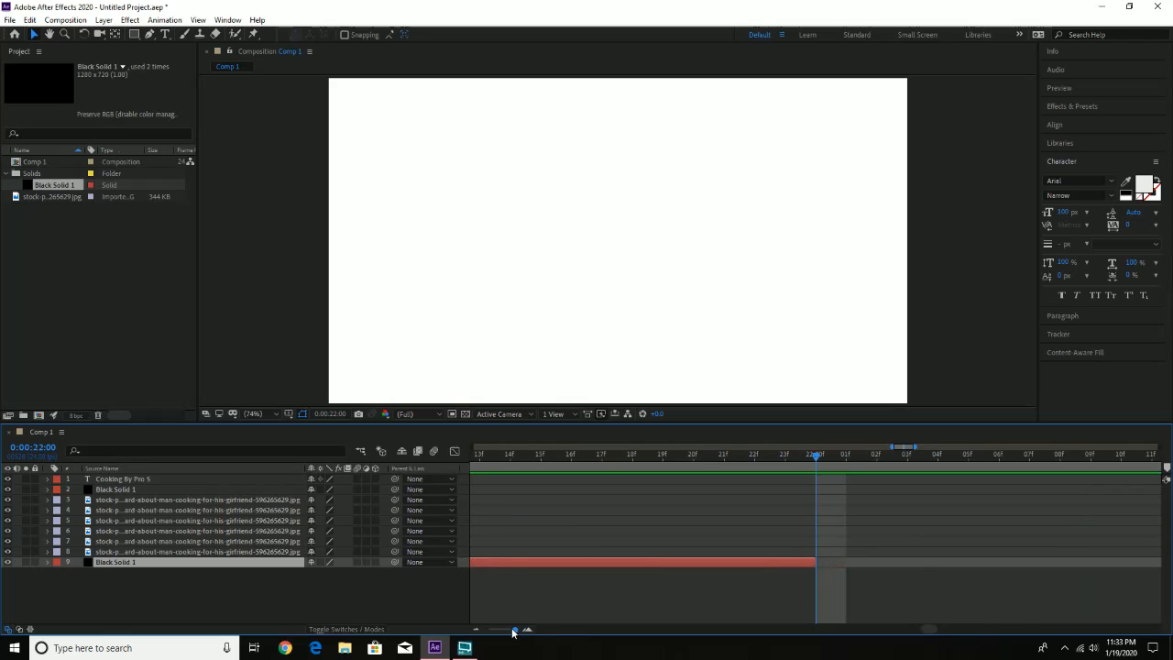
Set the composition's duration to 0:00:22:00 in its settings
{"action": "left_click_drag", "start_coordinate": [515, 632], "coordinate": [498, 632]}
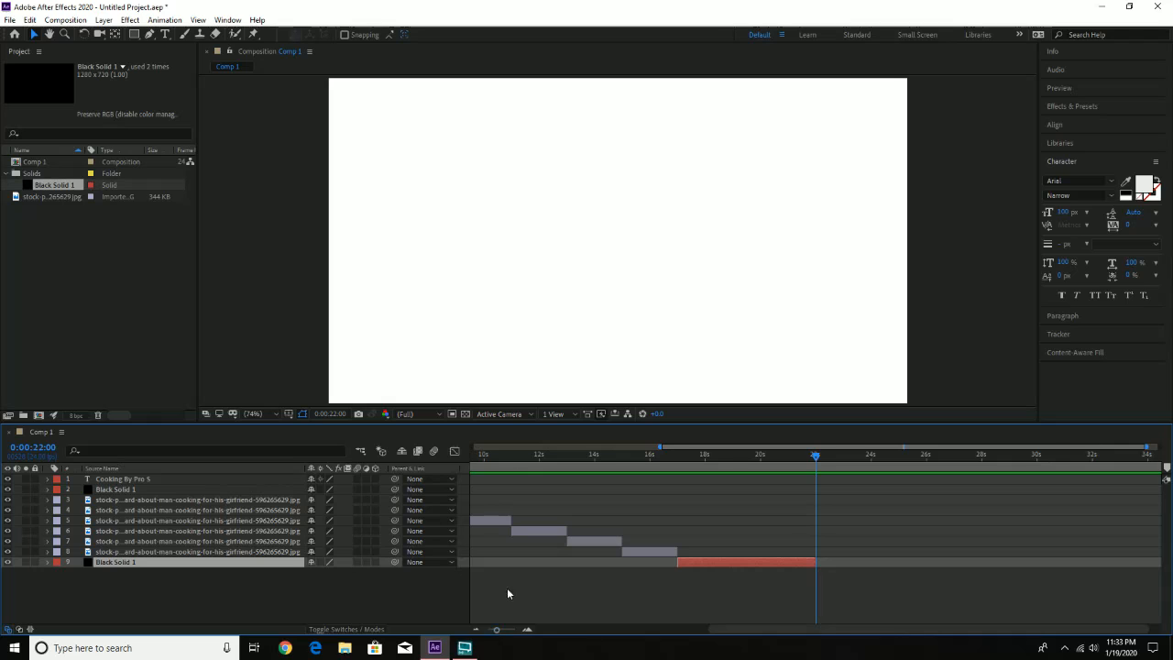
{"action": "left_click_drag", "start_coordinate": [748, 459], "coordinate": [799, 458]}
{"action": "left_click", "coordinate": [66, 19]}
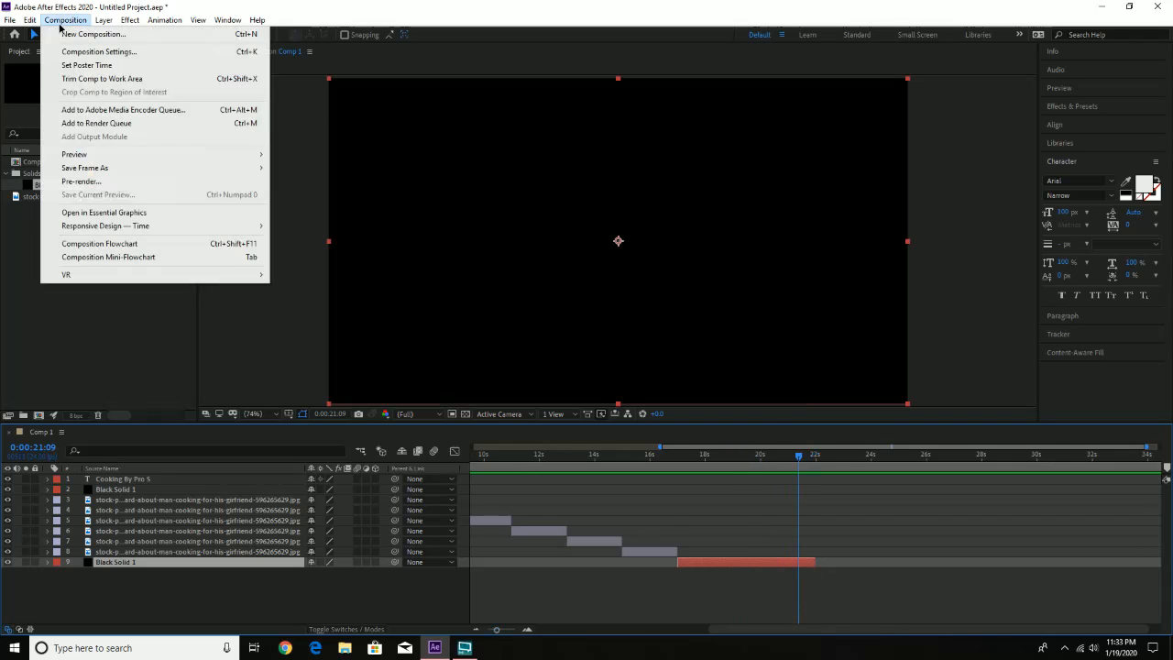
{"action": "left_click", "coordinate": [100, 51]}
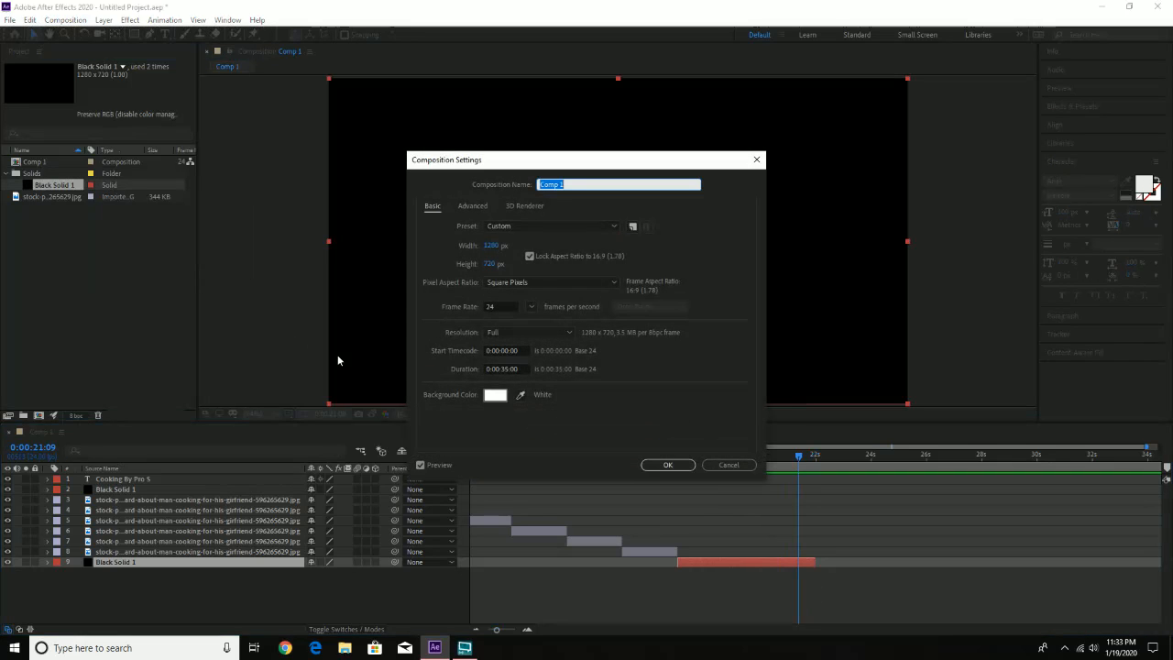
{"action": "left_click", "coordinate": [506, 369]}
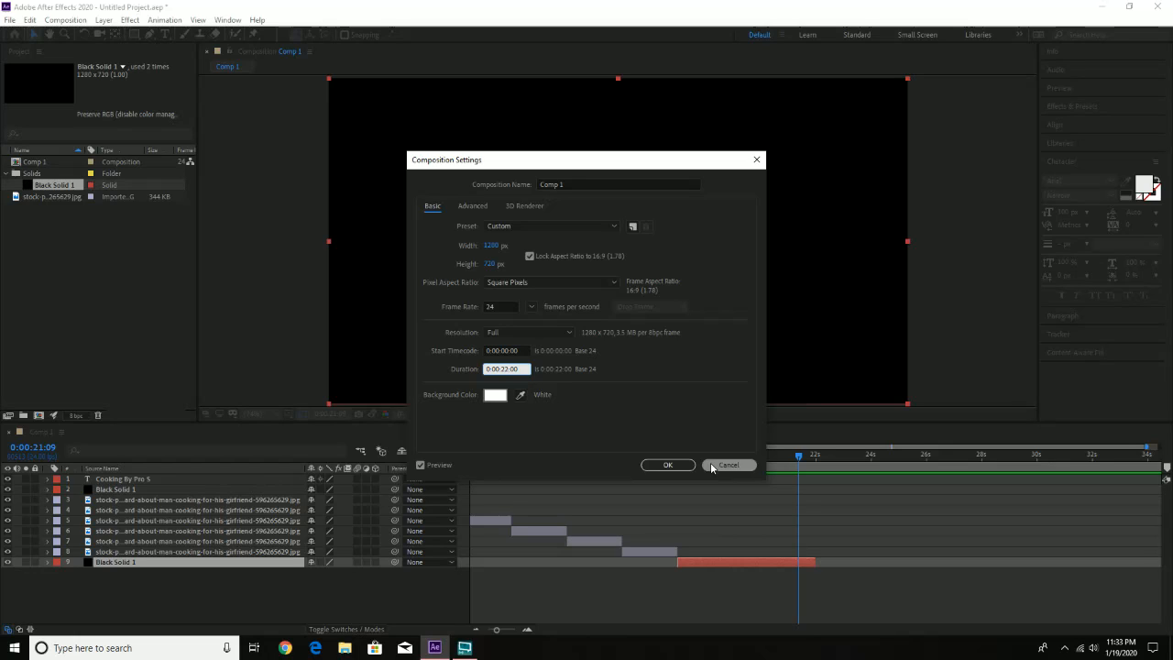
{"action": "left_click", "coordinate": [660, 465]}
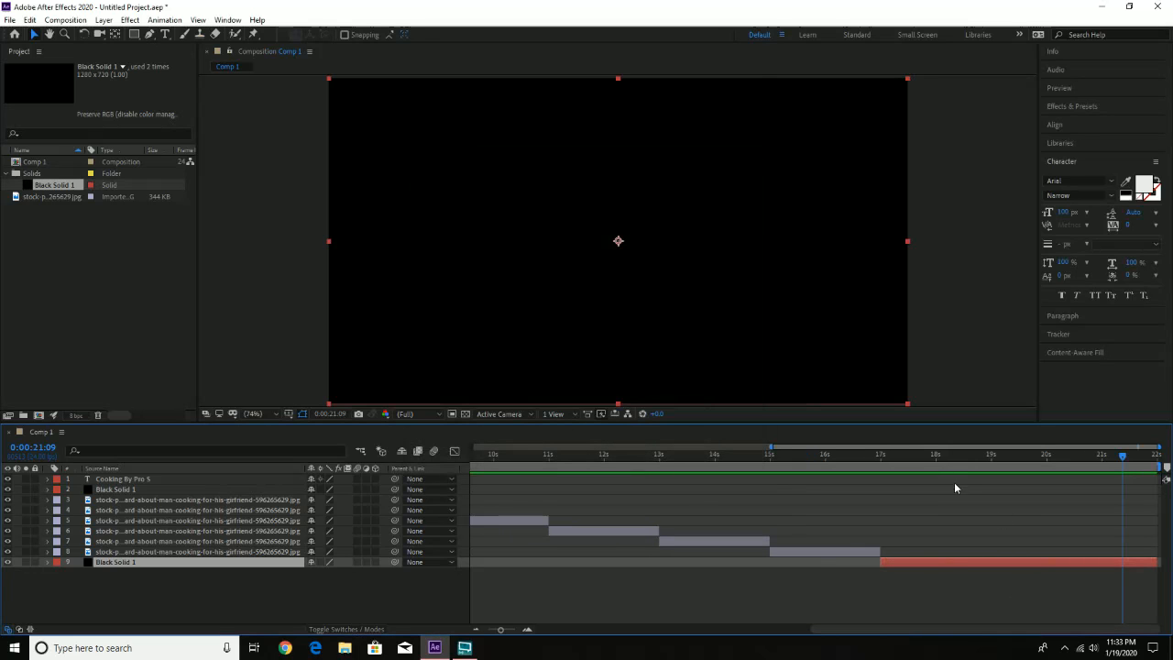
At 17 seconds, add a text layer reading "Ending Credits" along the upper edge of the black closing card
{"action": "left_click_drag", "start_coordinate": [935, 456], "coordinate": [899, 458]}
{"action": "left_click_drag", "start_coordinate": [899, 455], "coordinate": [880, 459]}
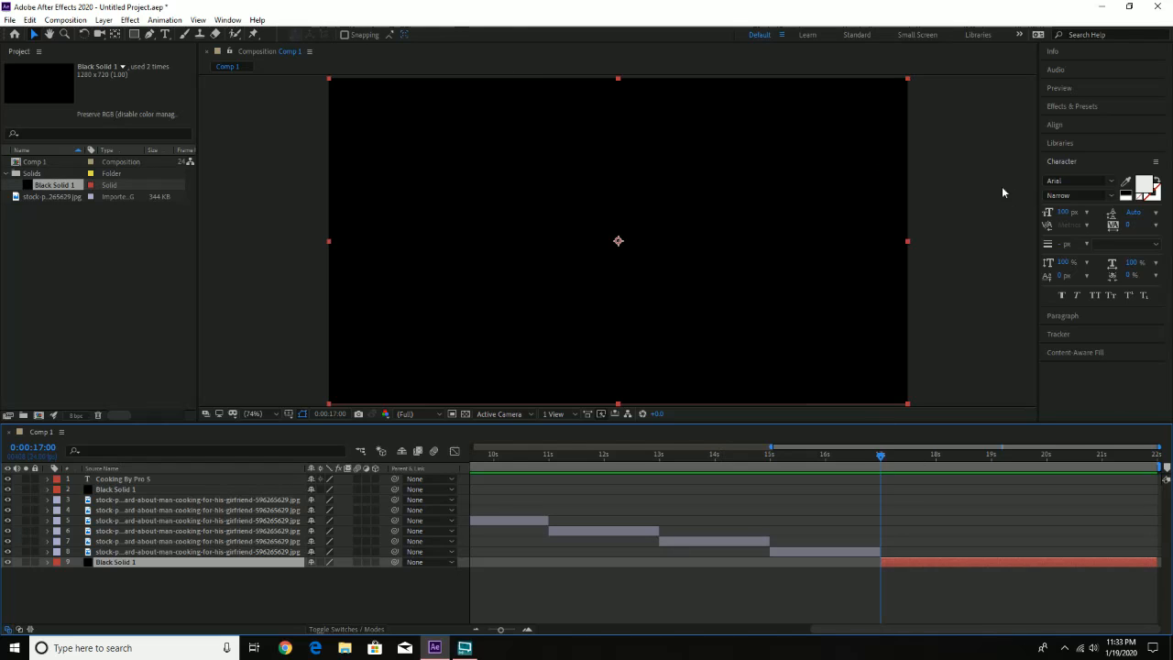
{"action": "left_click", "coordinate": [164, 35]}
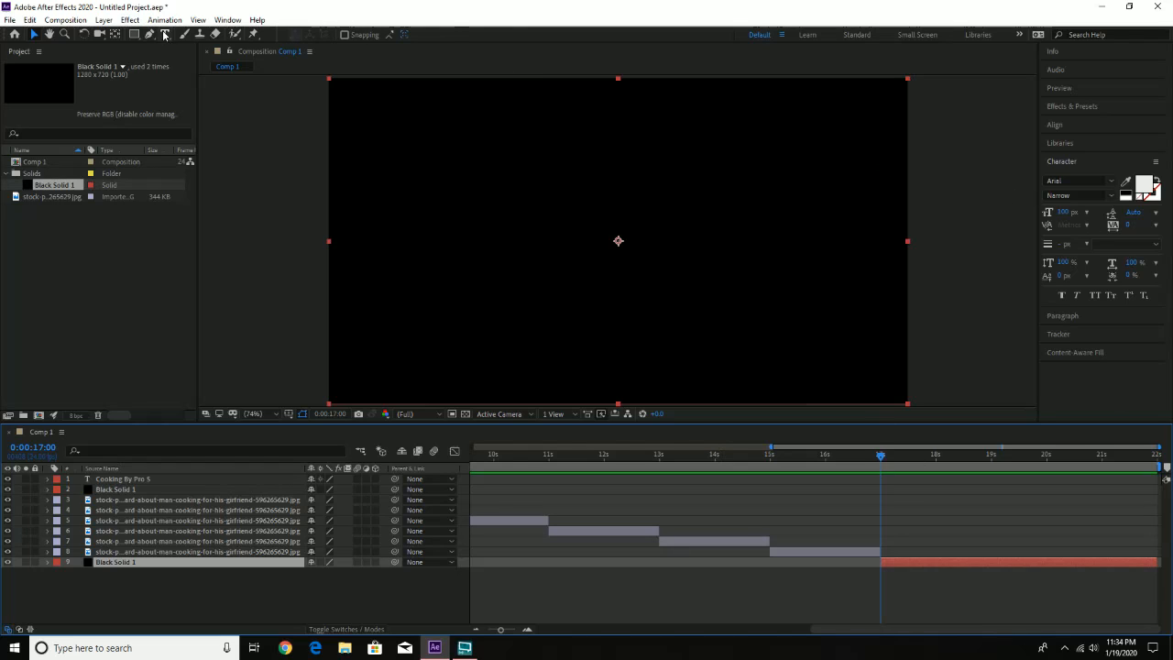
{"action": "left_click", "coordinate": [534, 93]}
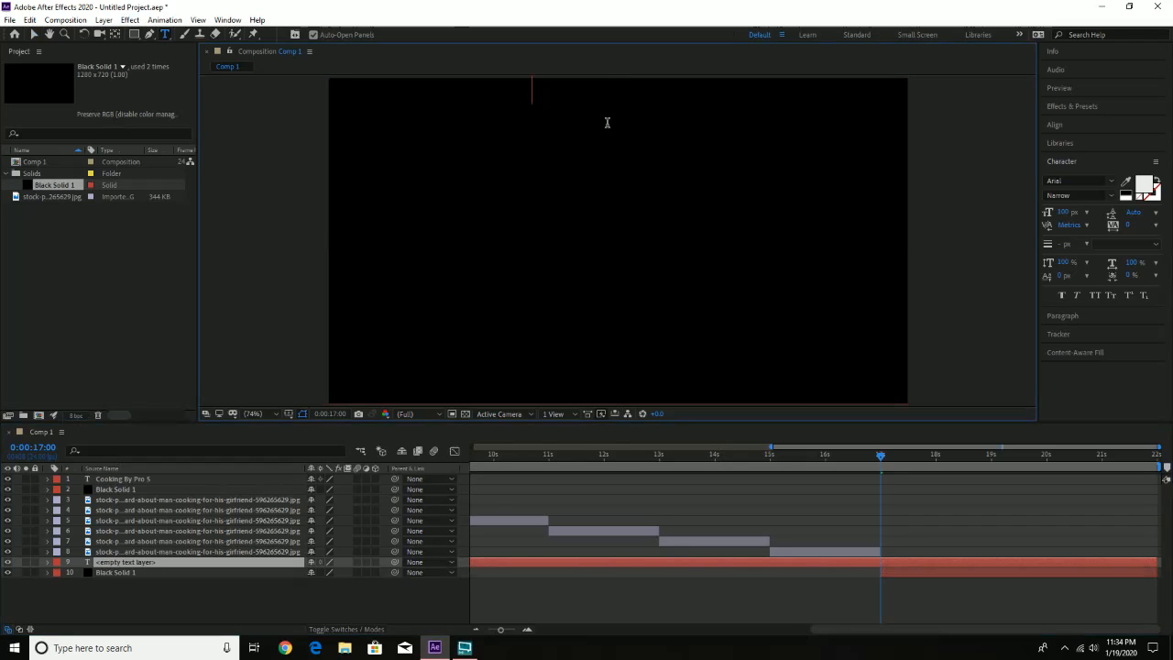
{"action": "type", "text": "Endi"}
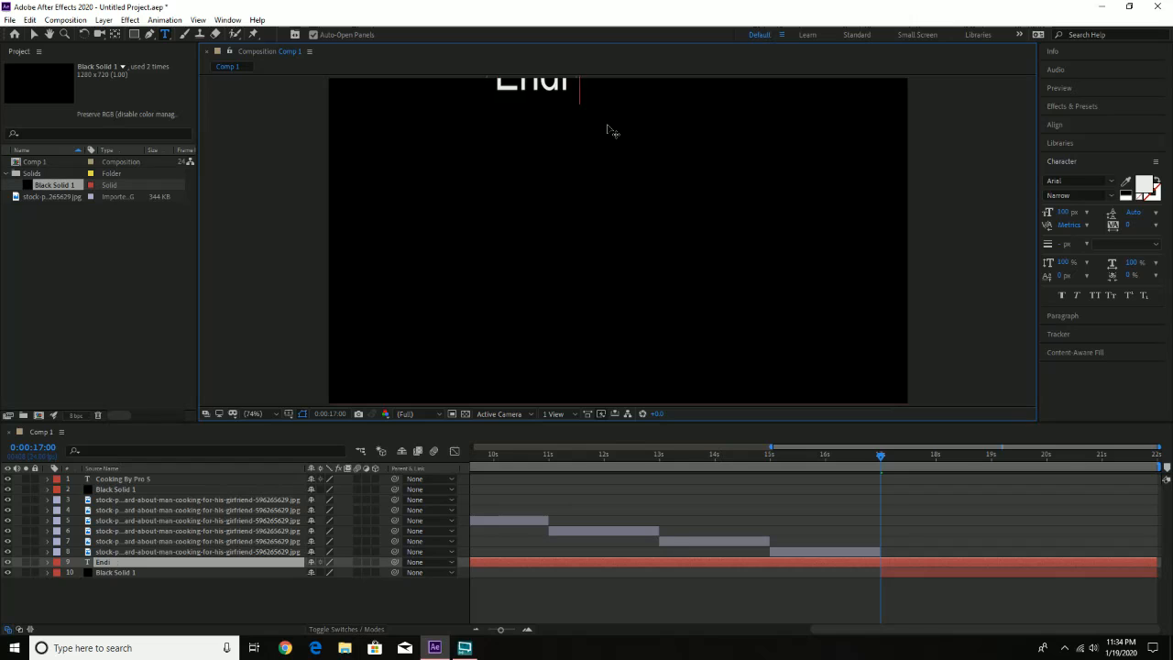
{"action": "type", "text": "ng Credits"}
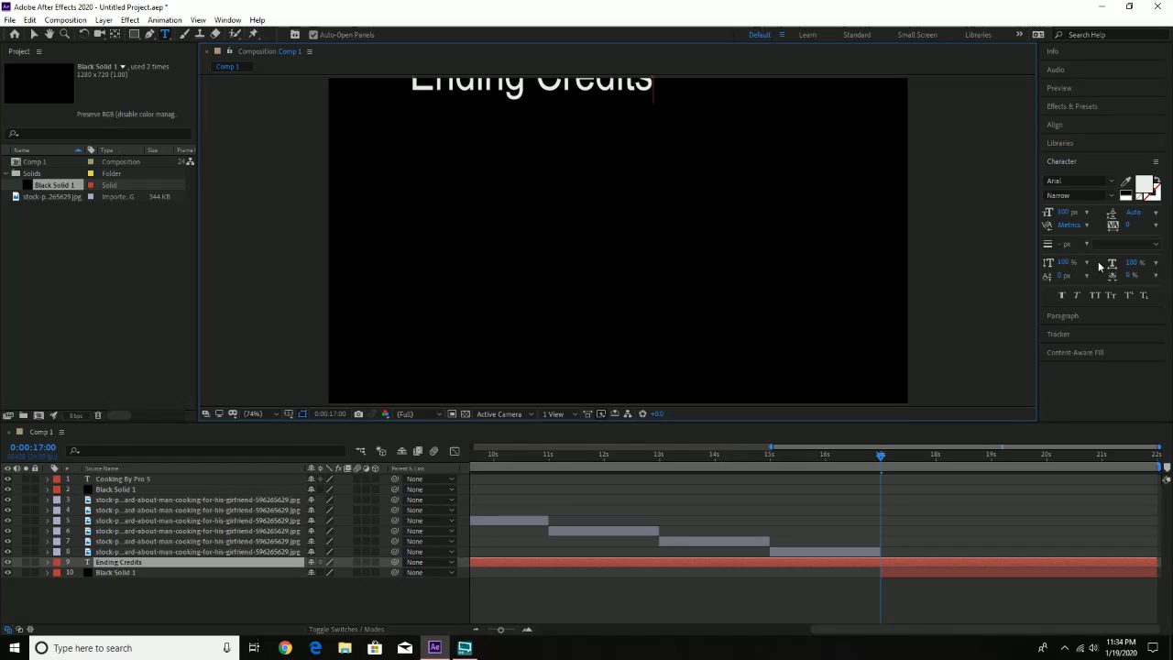
Try a left-aligned second line below the heading using the placeholder text "jdsasdfa"
{"action": "left_click", "coordinate": [1064, 162]}
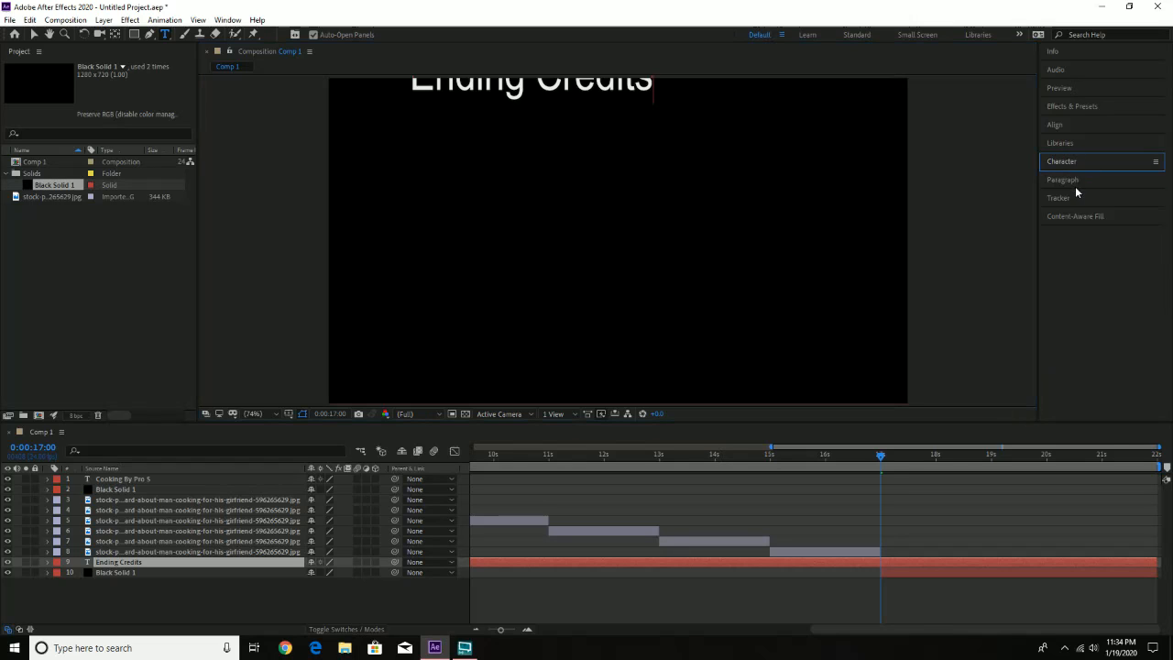
{"action": "left_click", "coordinate": [1075, 183]}
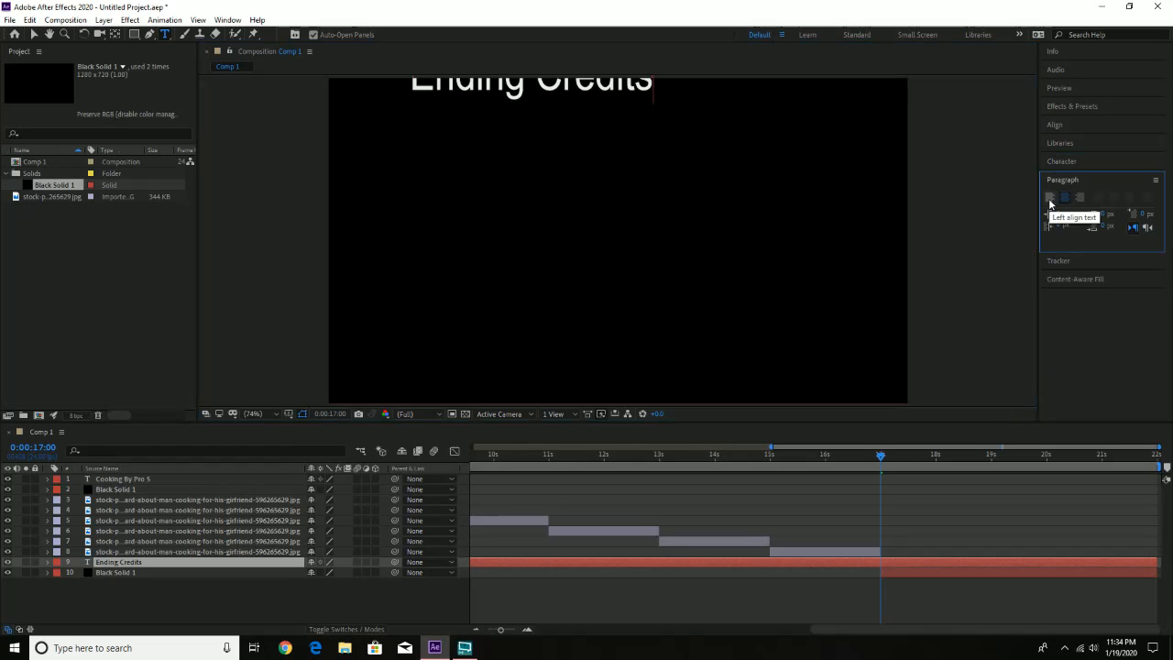
{"action": "key", "text": "Return"}
{"action": "left_click", "coordinate": [1051, 202]}
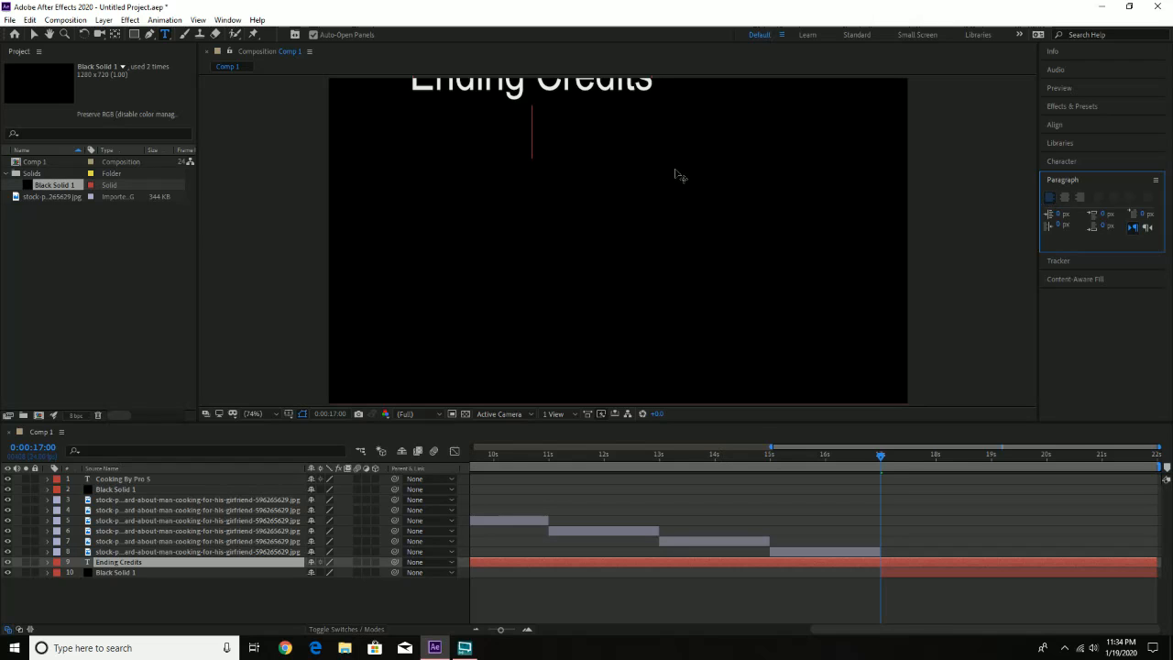
{"action": "type", "text": "jdsasdfa"}
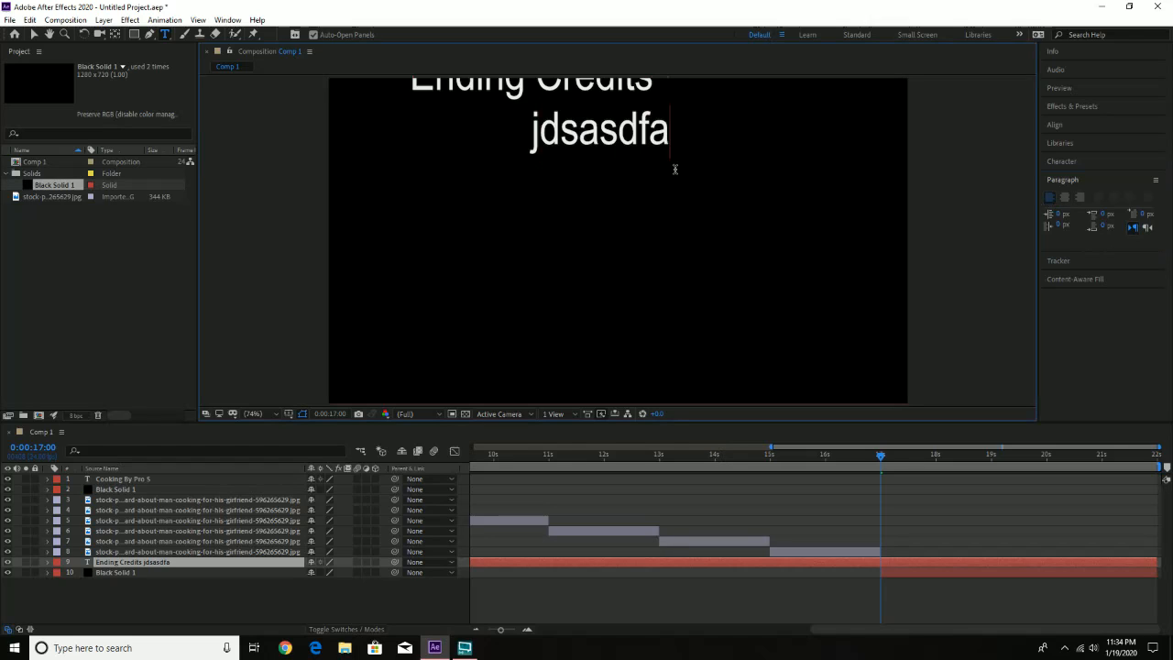
{"action": "key", "text": "BackSpace"}
{"action": "key", "text": "BackSpace"}
{"action": "key", "text": "BackSpace"}
{"action": "key", "text": "BackSpace"}
{"action": "key", "text": "BackSpace"}
{"action": "key", "text": "BackSpace"}
{"action": "key", "text": "BackSpace"}
{"action": "key", "text": "BackSpace"}
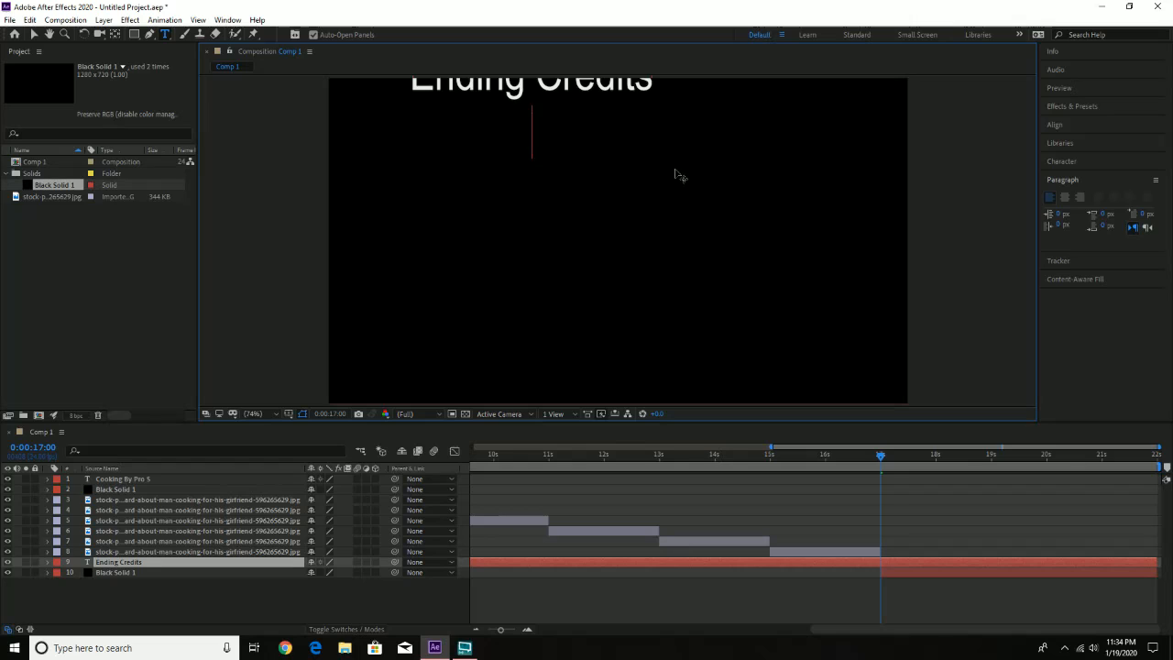
Clear the credits layer's text, set its paragraph alignment to left and re-enter the heading "Ending Credits"
{"action": "key", "text": "BackSpace"}
{"action": "key", "text": "BackSpace"}
{"action": "key", "text": "BackSpace"}
{"action": "key", "text": "BackSpace"}
{"action": "key", "text": "BackSpace"}
{"action": "key", "text": "BackSpace"}
{"action": "key", "text": "BackSpace"}
{"action": "key", "text": "BackSpace"}
{"action": "key", "text": "BackSpace"}
{"action": "key", "text": "BackSpace"}
{"action": "key", "text": "BackSpace"}
{"action": "key", "text": "BackSpace"}
{"action": "key", "text": "BackSpace"}
{"action": "key", "text": "BackSpace"}
{"action": "key", "text": "BackSpace"}
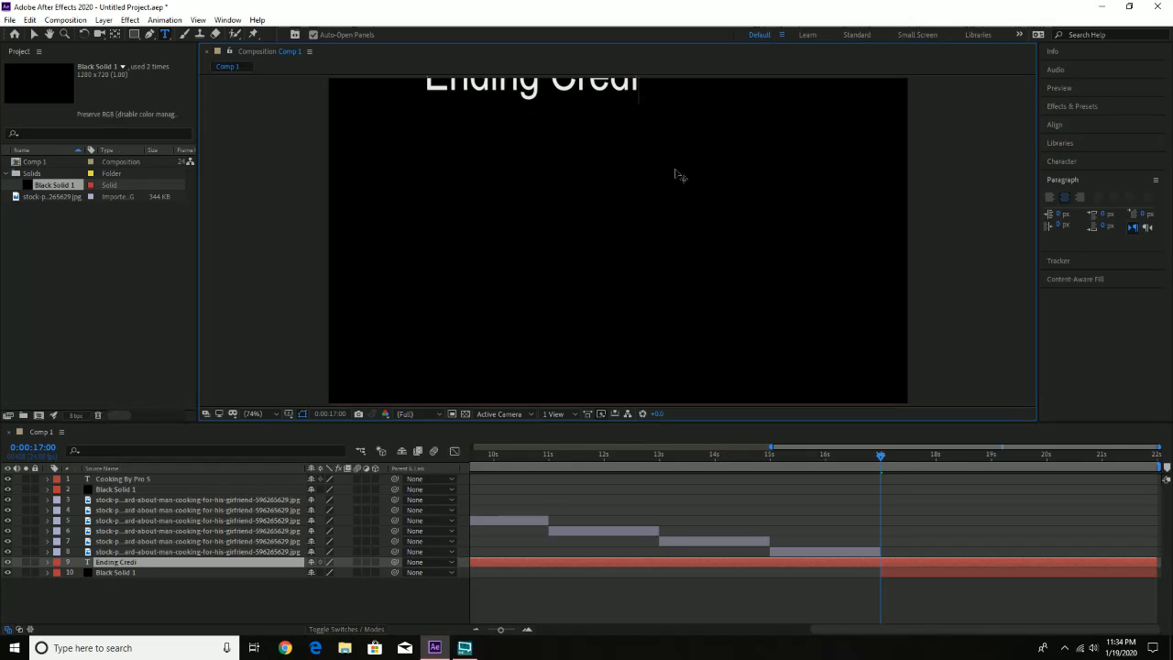
{"action": "type", "text": "End C"}
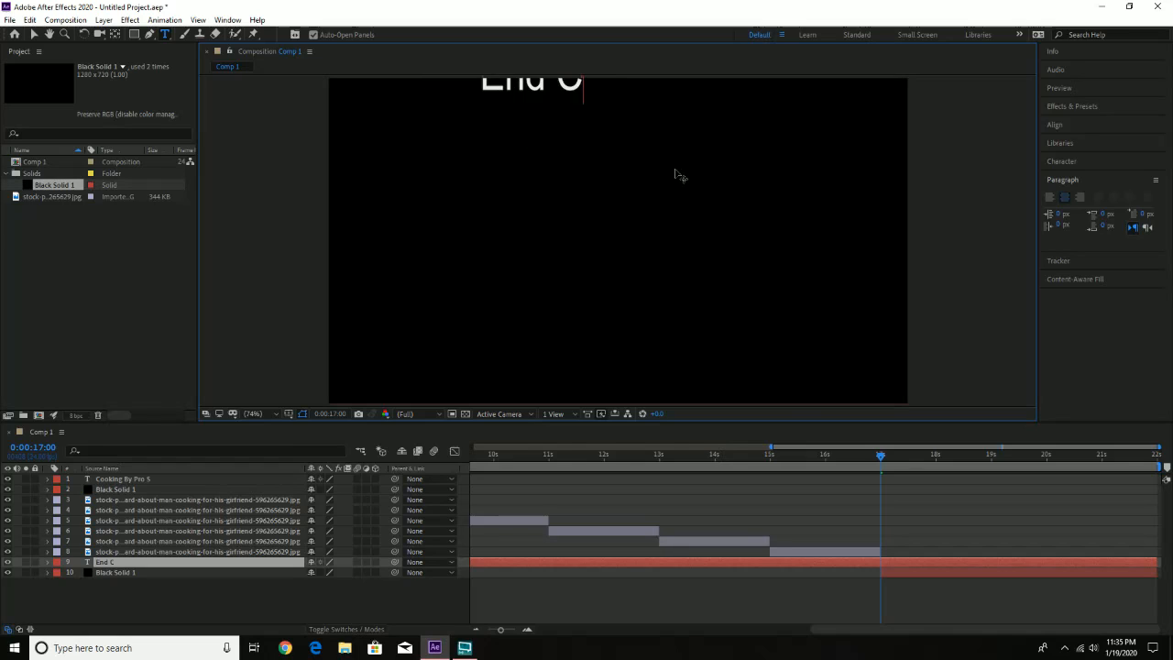
{"action": "key", "text": "BackSpace"}
{"action": "key", "text": "BackSpace"}
{"action": "key", "text": "BackSpace"}
{"action": "key", "text": "BackSpace"}
{"action": "key", "text": "BackSpace"}
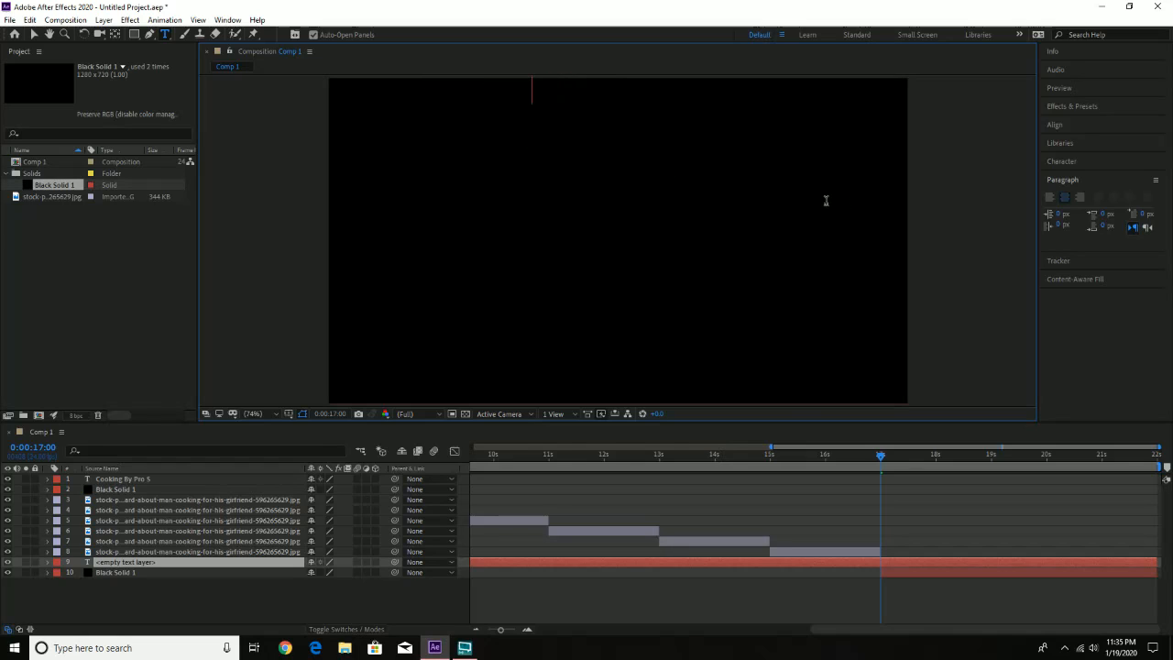
{"action": "left_click", "coordinate": [1051, 205]}
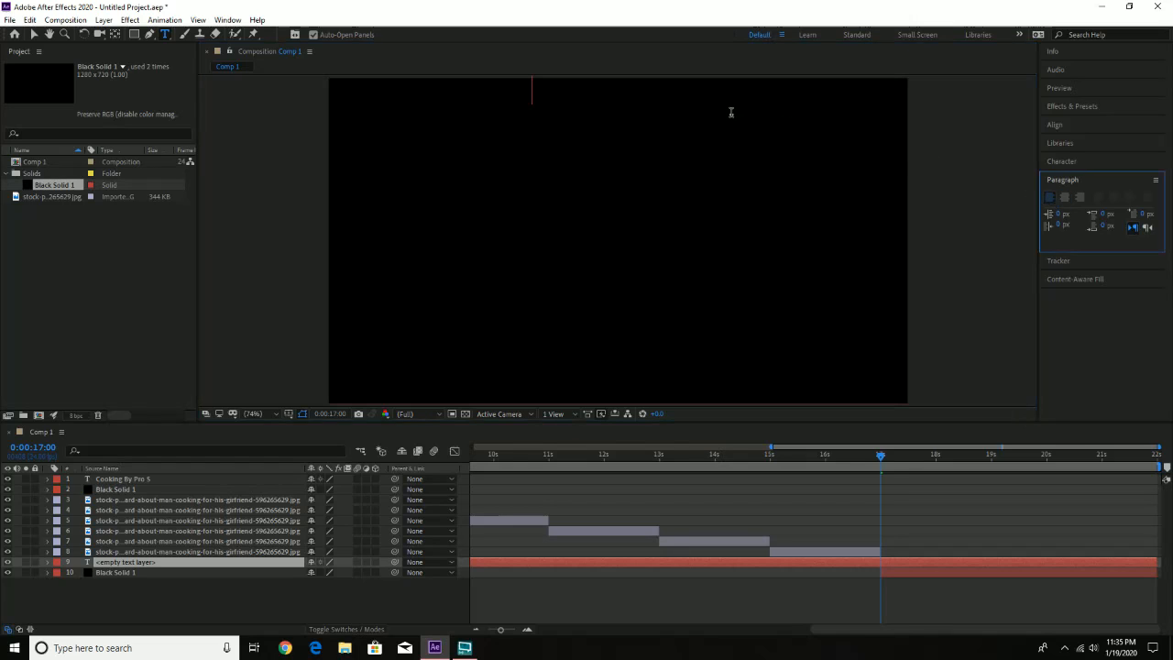
{"action": "type", "text": "E"}
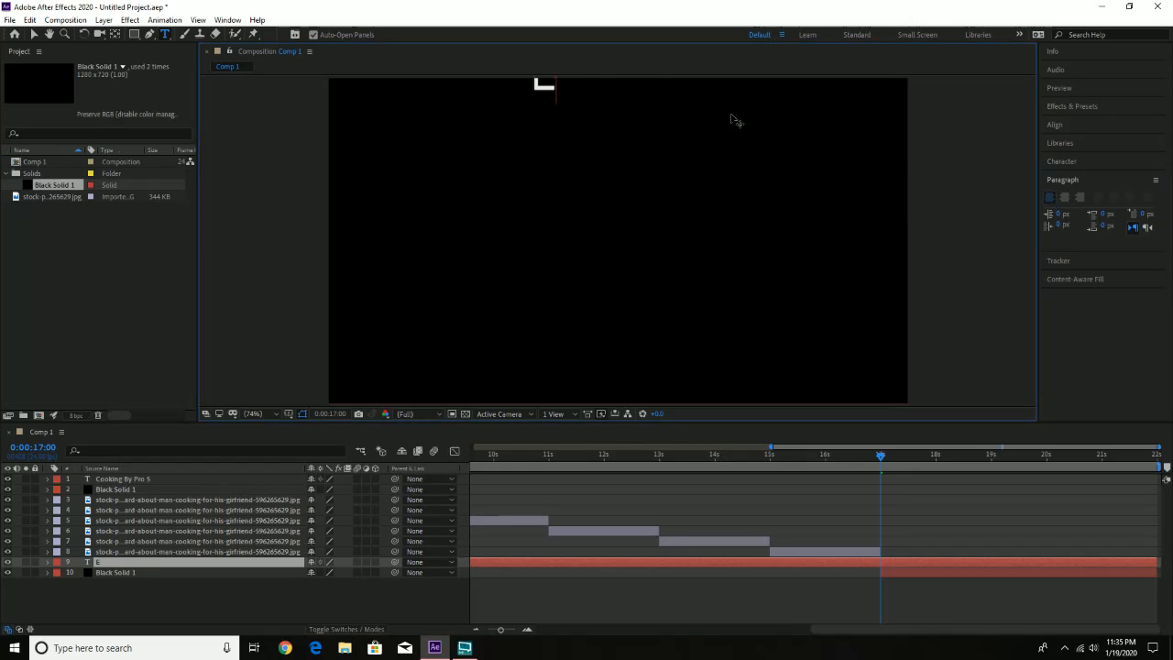
{"action": "type", "text": "nding Credits"}
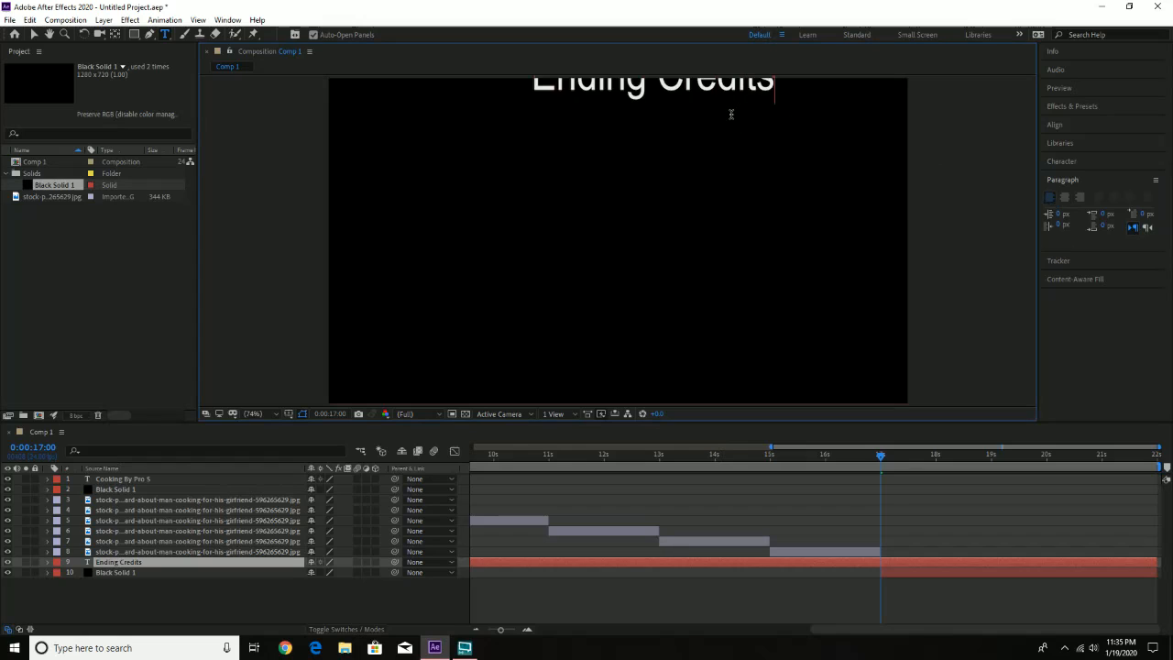
Add the credit "Animation- ProF" below the heading, leaving one blank line between them
{"action": "key", "text": "Return"}
{"action": "key", "text": "Return"}
{"action": "type", "text": "Anima"}
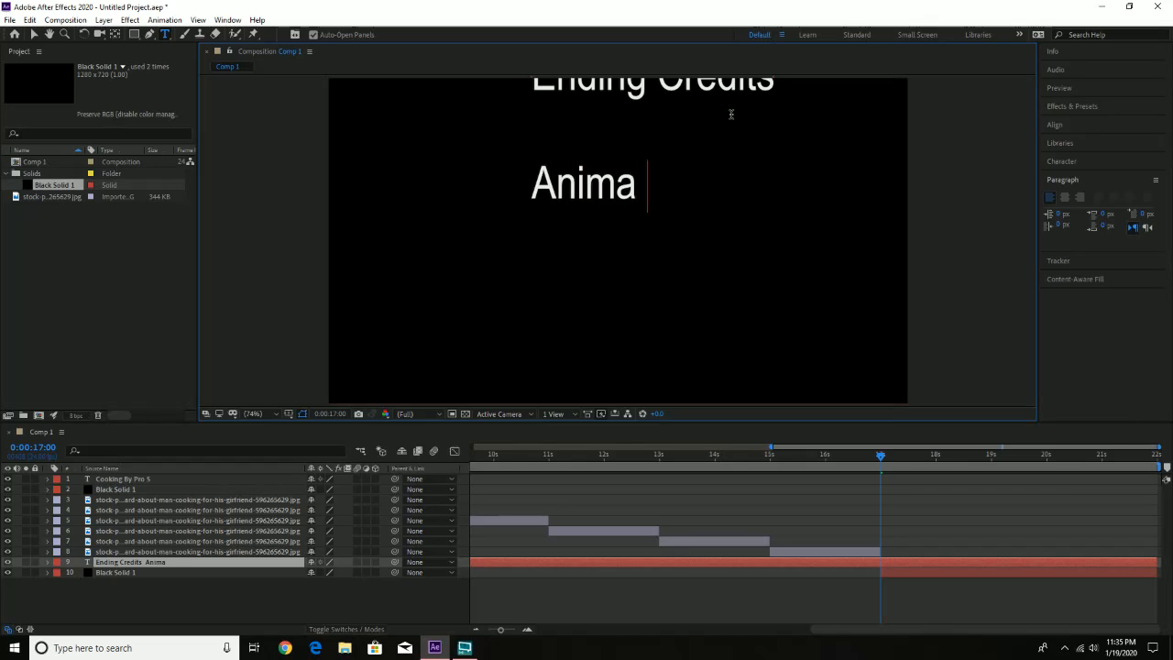
{"action": "type", "text": "tion-"}
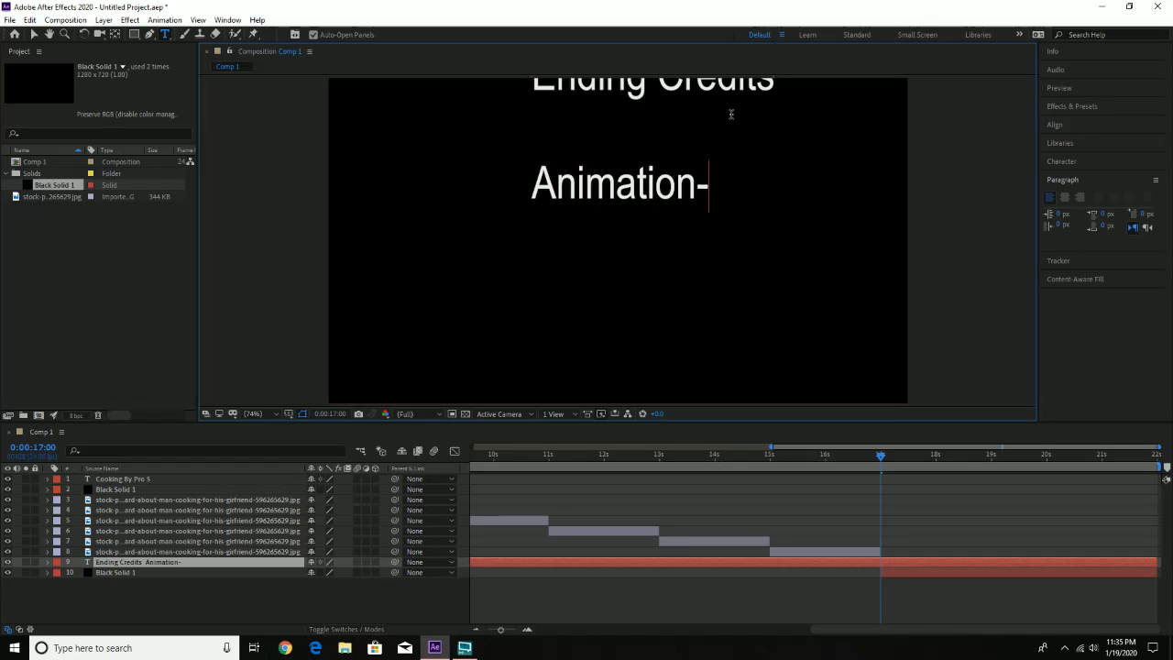
{"action": "type", "text": " JP"}
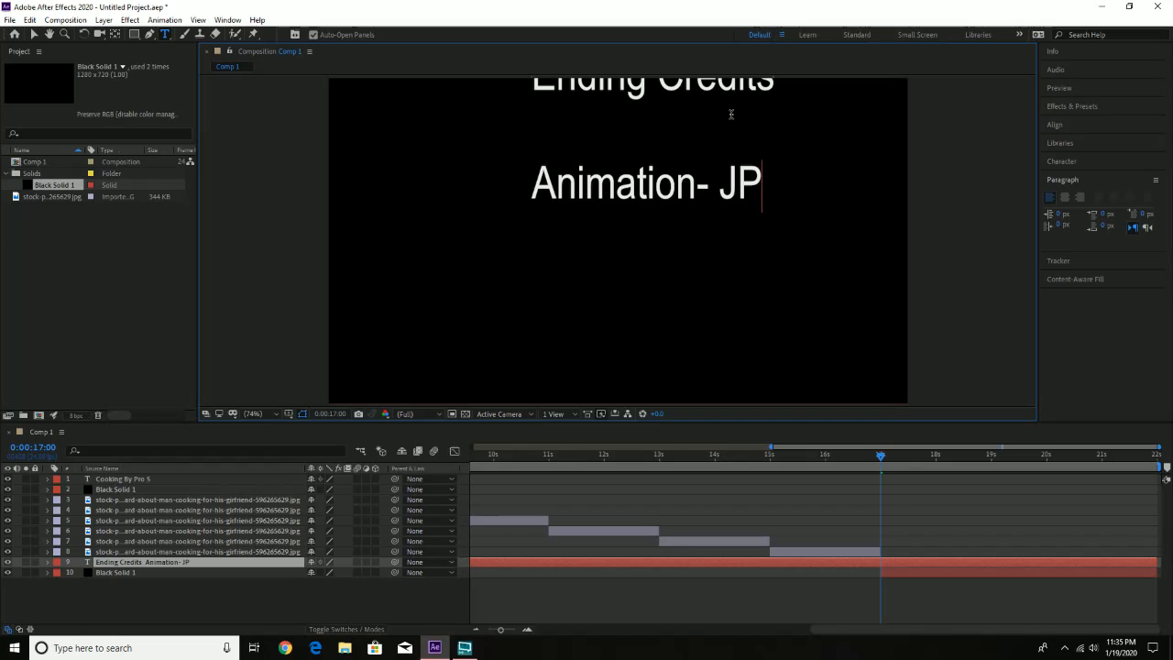
{"action": "key", "text": "BackSpace"}
{"action": "key", "text": "BackSpace"}
{"action": "type", "text": "Pr o"}
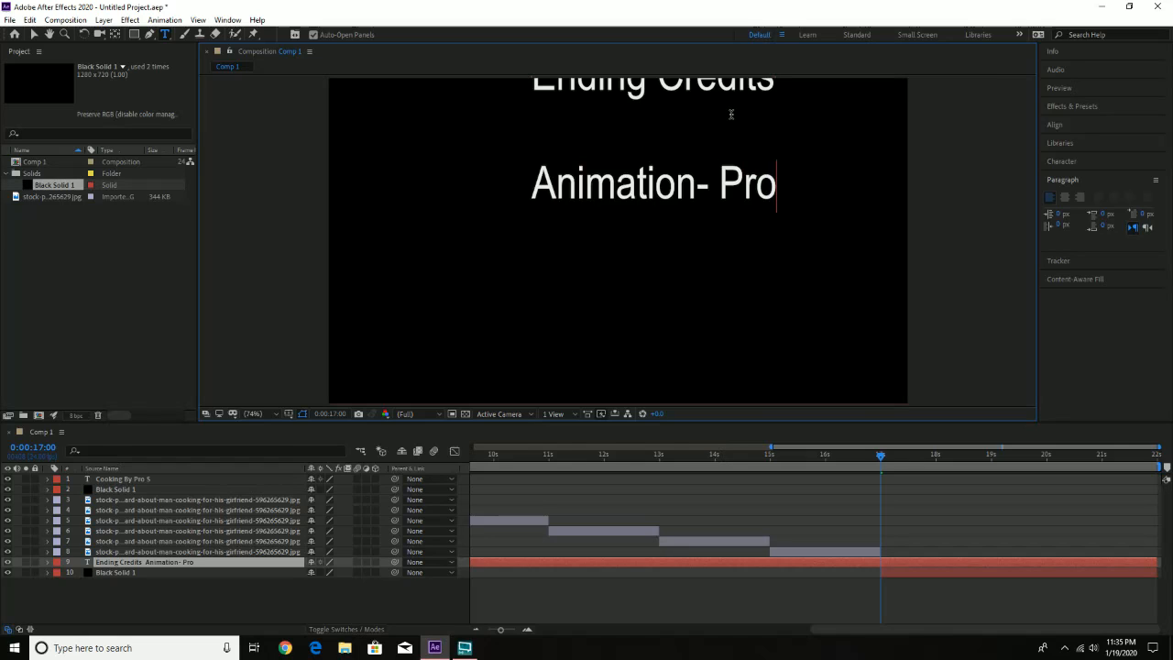
{"action": "type", "text": "F"}
Check the provider's name on the storyboard footage and add the line "Picture Provided By" below the animation credit
{"action": "double_click", "coordinate": [49, 199]}
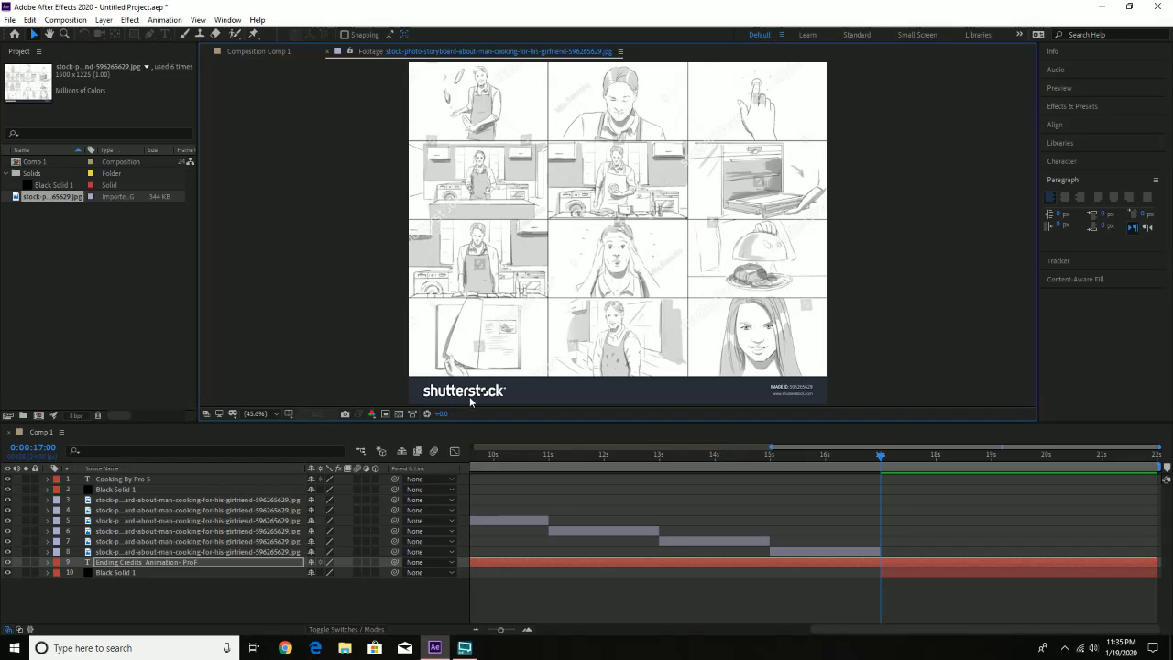
{"action": "left_click", "coordinate": [329, 52]}
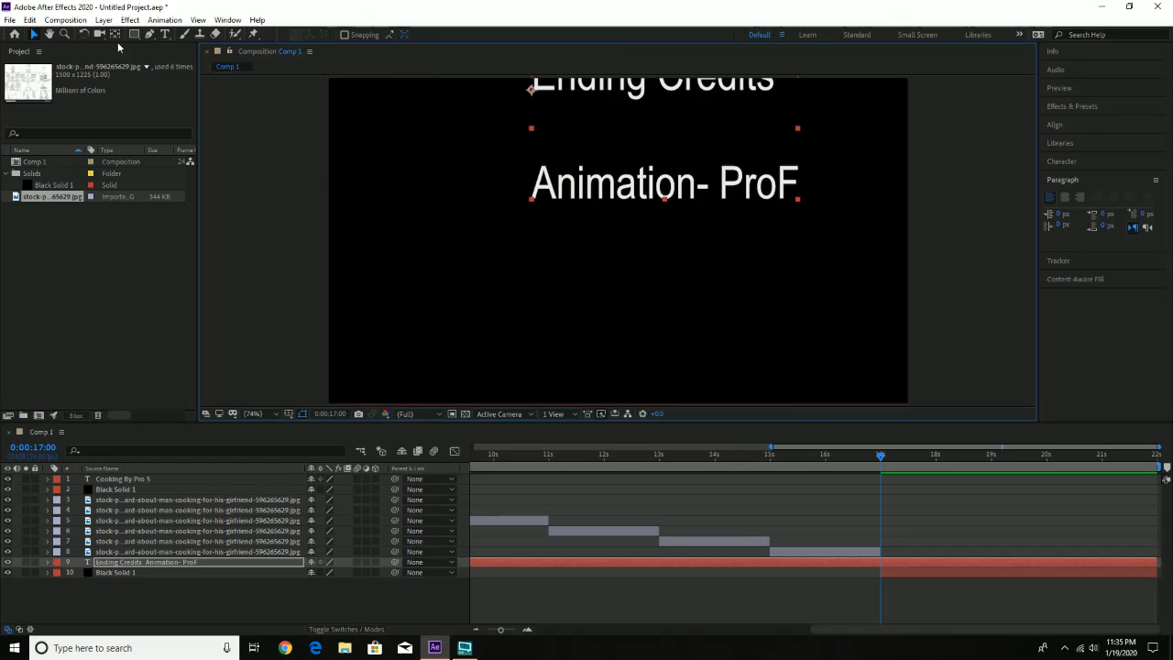
{"action": "left_click", "coordinate": [165, 34]}
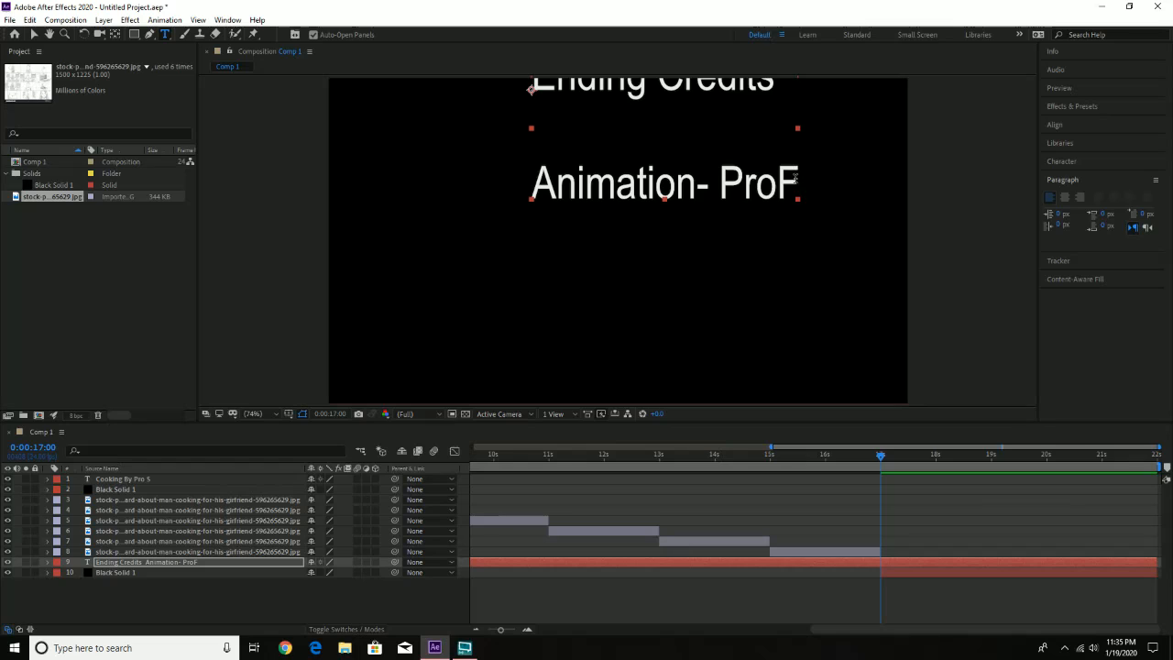
{"action": "left_click", "coordinate": [825, 200]}
{"action": "key", "text": "Return"}
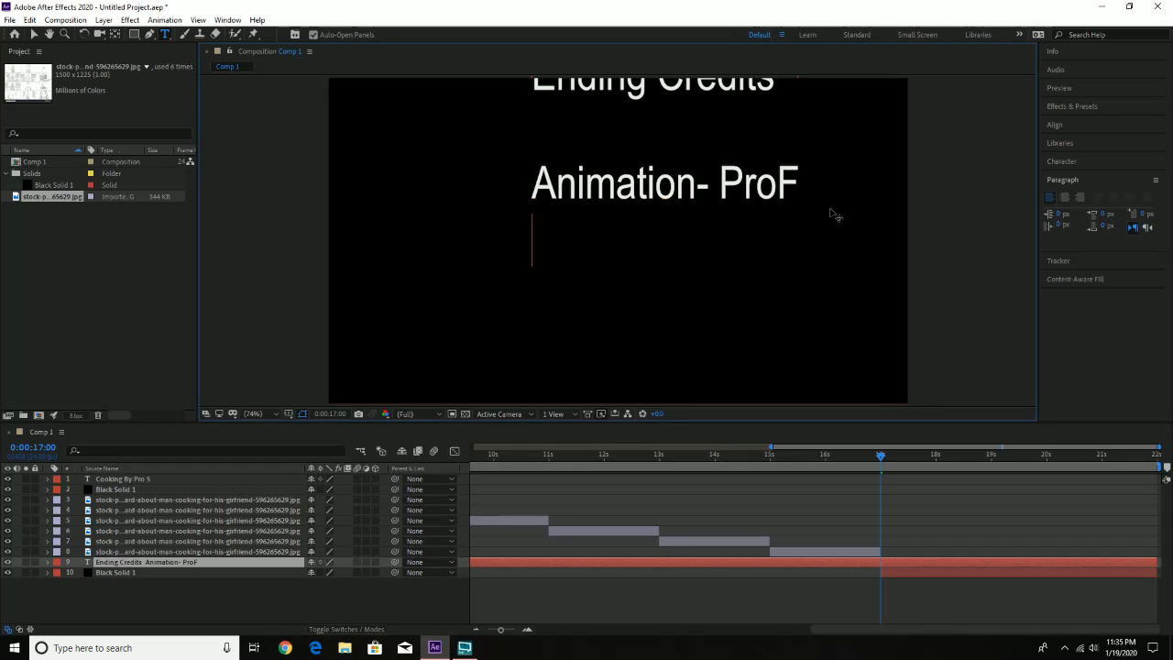
{"action": "type", "text": "Picture P"}
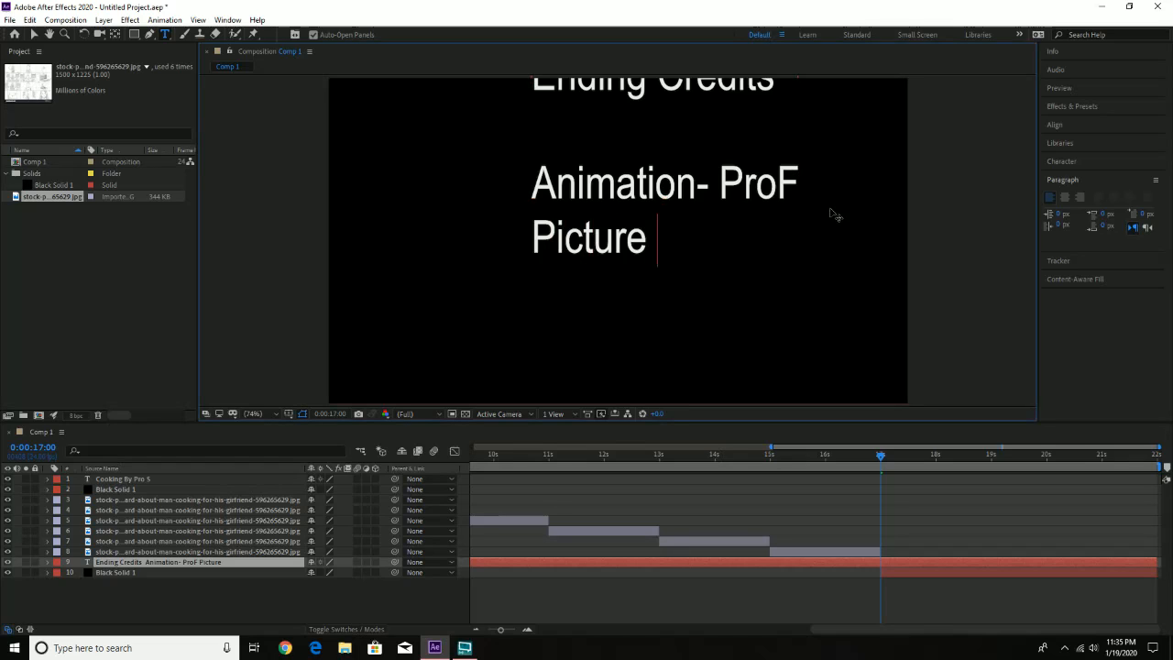
{"action": "key", "text": "BackSpace"}
{"action": "type", "text": "rofi"}
{"action": "key", "text": "BackSpace"}
{"action": "key", "text": "BackSpace"}
{"action": "type", "text": "v"}
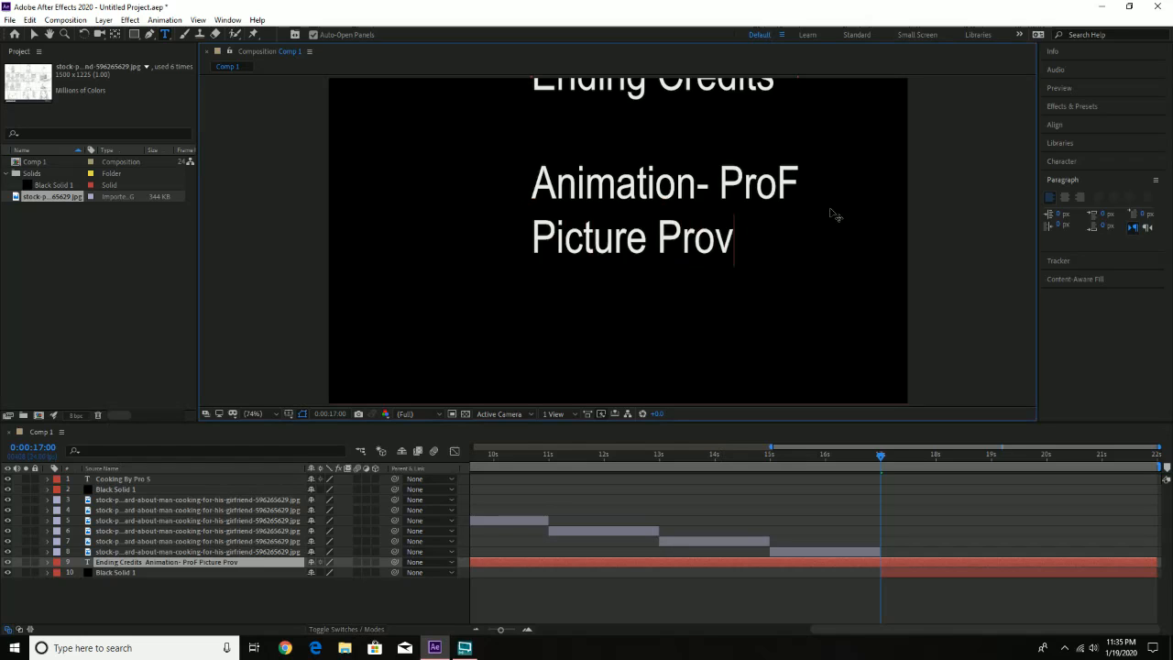
{"action": "type", "text": "ided By"}
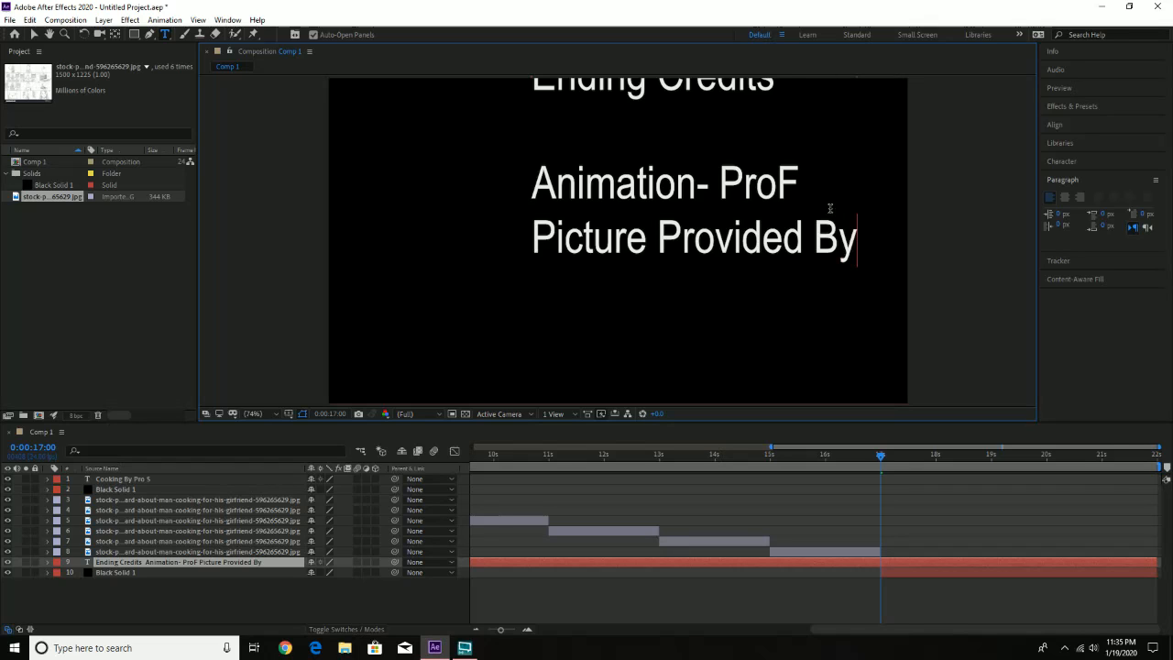
Add "Shutterstock" on a new line below "Picture Provided By", checking the provider's spelling on the storyboard footage
{"action": "key", "text": "Return"}
{"action": "type", "text": "Shutter"}
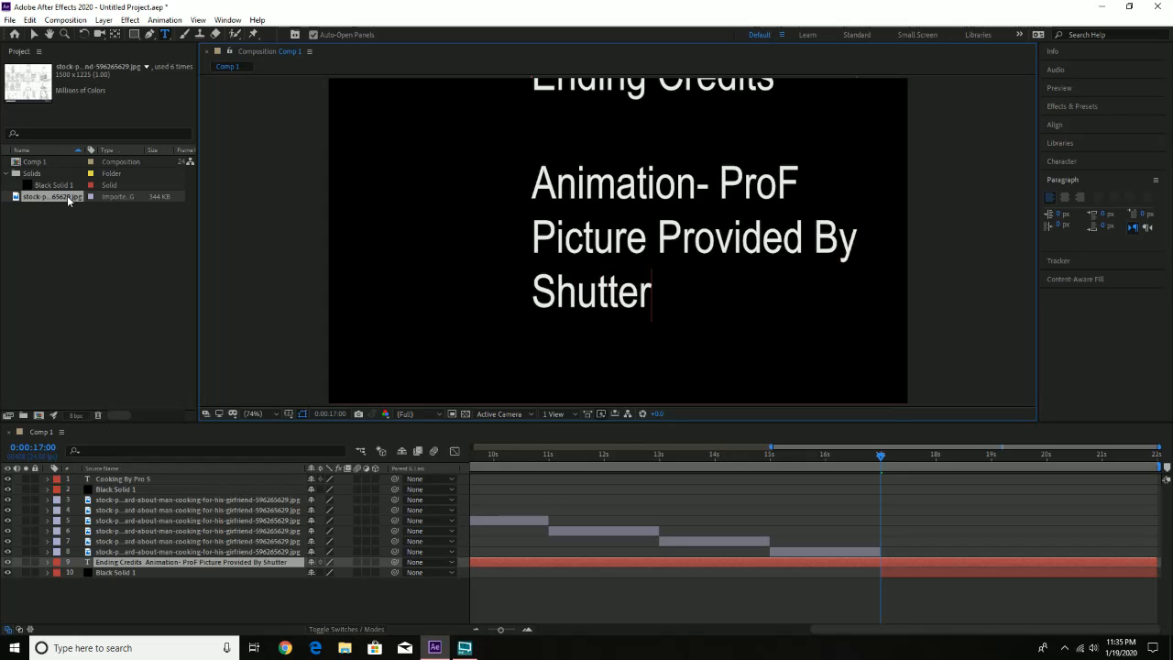
{"action": "double_click", "coordinate": [68, 197]}
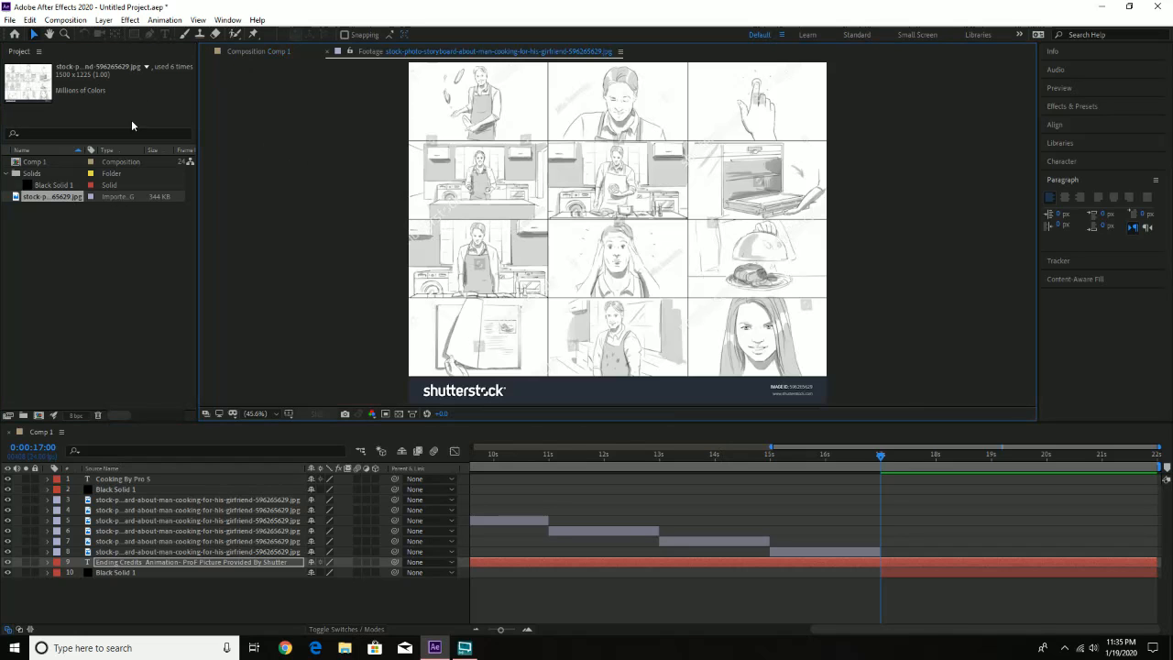
{"action": "left_click", "coordinate": [328, 53]}
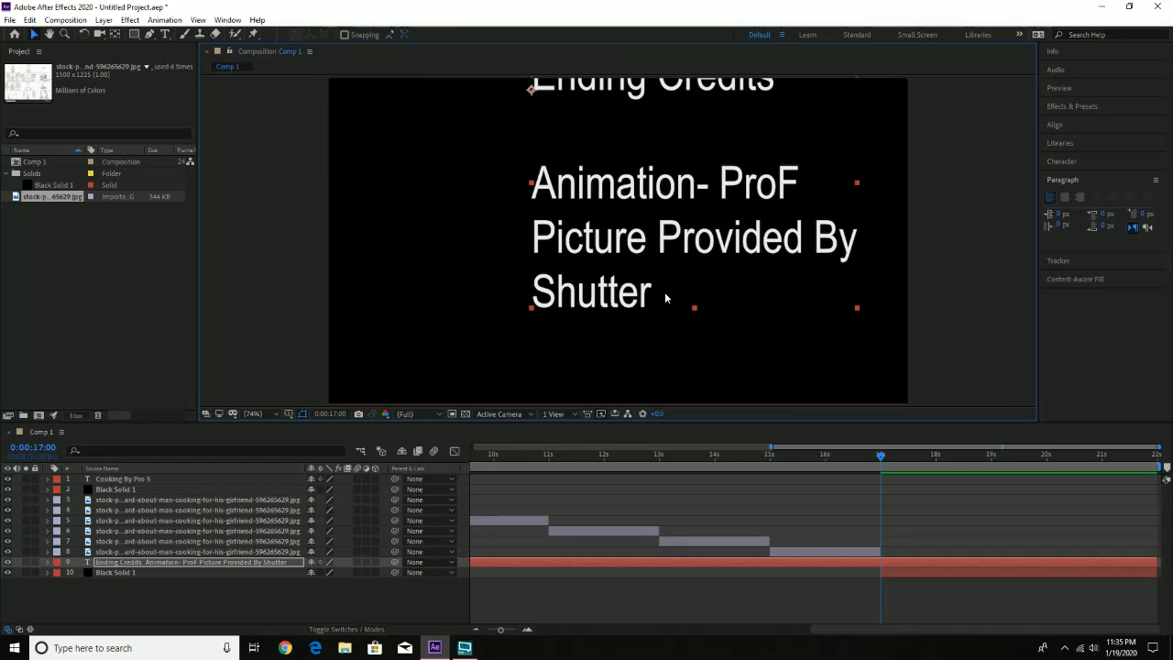
{"action": "left_click", "coordinate": [169, 37]}
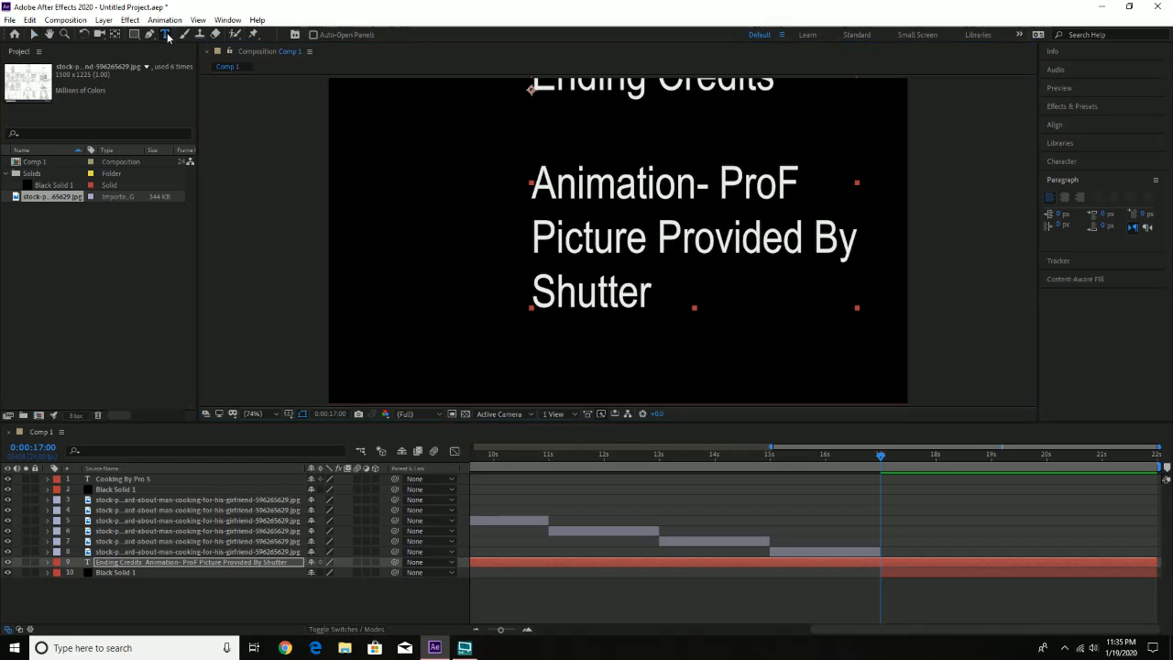
{"action": "left_click", "coordinate": [650, 295]}
{"action": "type", "text": "stock"}
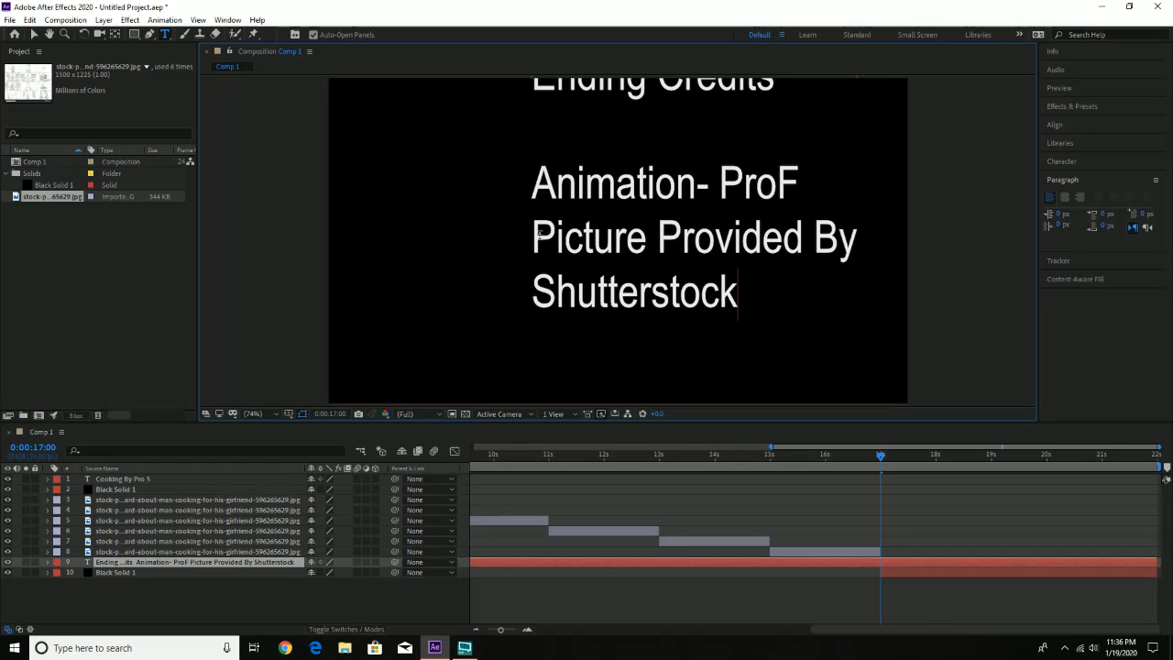
Insert a blank line above "Picture Provided By" and move the credits text so all of its lines fit inside the frame
{"action": "left_click", "coordinate": [537, 235]}
{"action": "key", "text": "Return"}
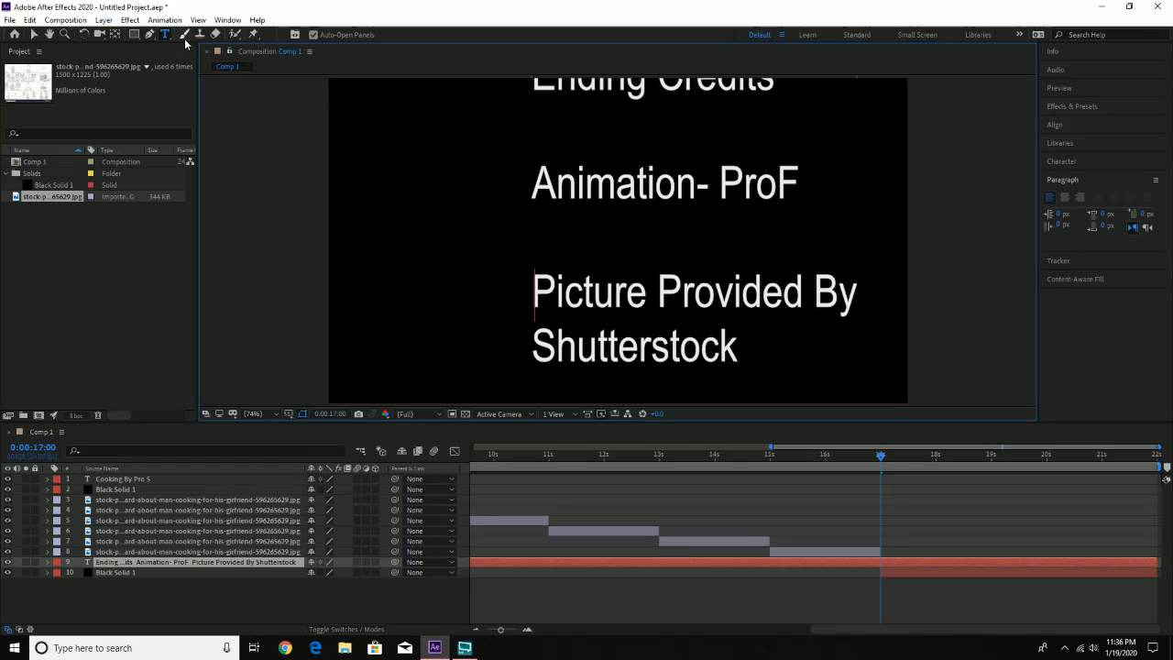
{"action": "left_click", "coordinate": [35, 35]}
{"action": "left_click_drag", "start_coordinate": [665, 182], "coordinate": [495, 212]}
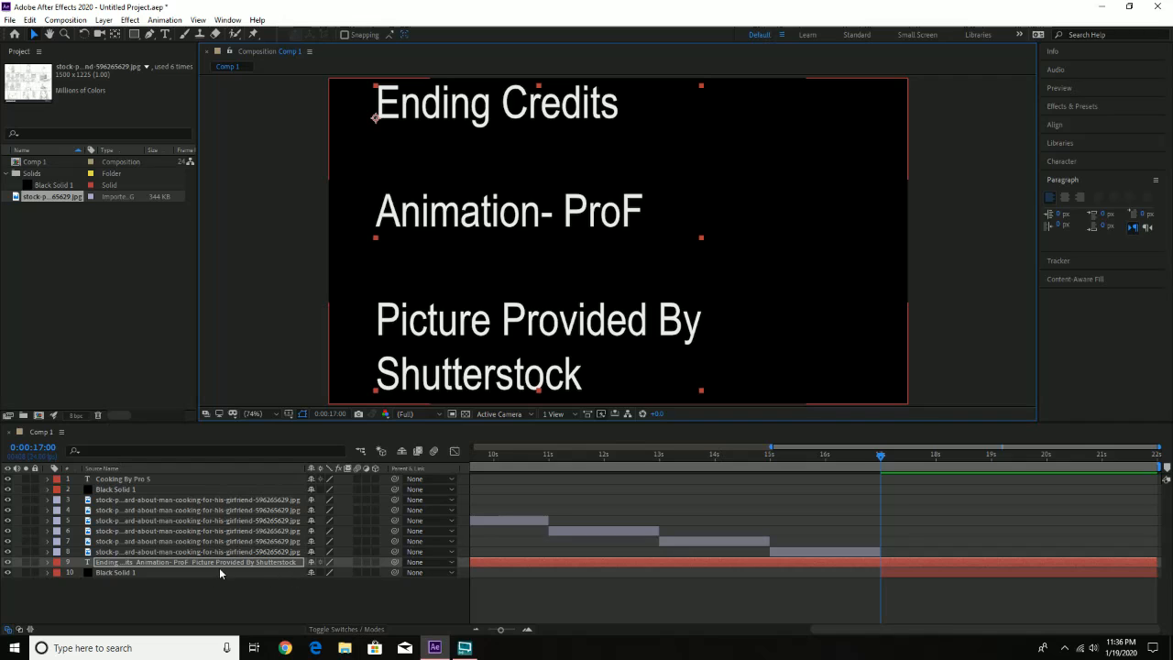
Trim the start of the credits text layer to 0:00:17:00, matching the closing black solid
{"action": "left_click", "coordinate": [256, 562]}
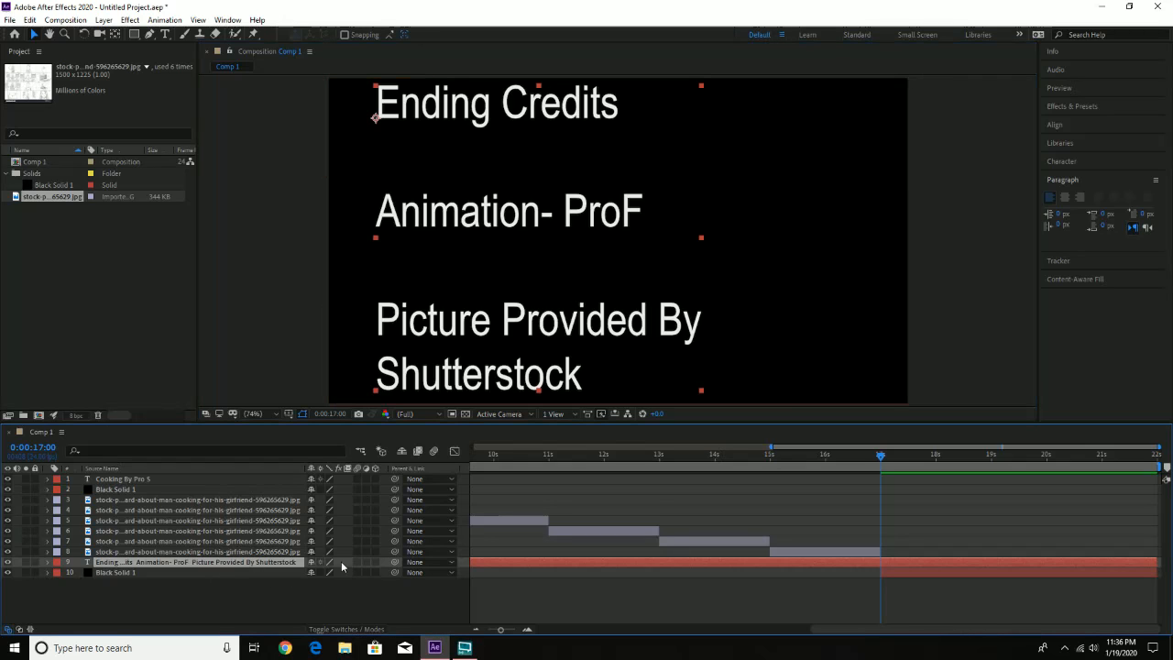
{"action": "left_click_drag", "start_coordinate": [501, 629], "coordinate": [489, 629]}
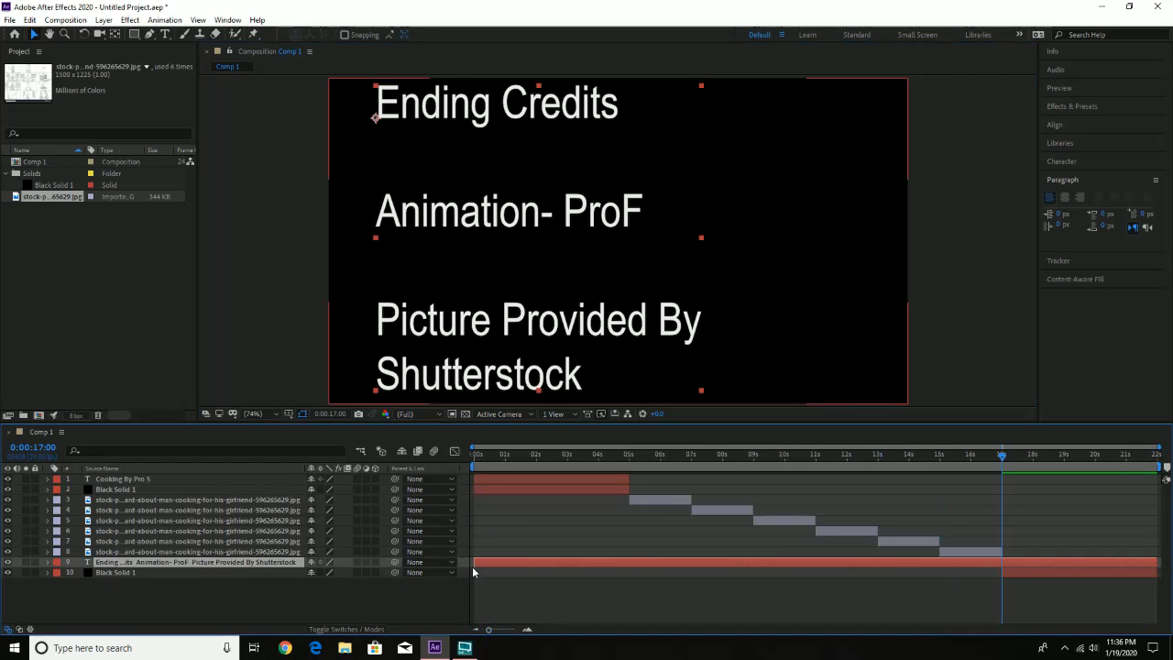
{"action": "left_click_drag", "start_coordinate": [474, 565], "coordinate": [1002, 547]}
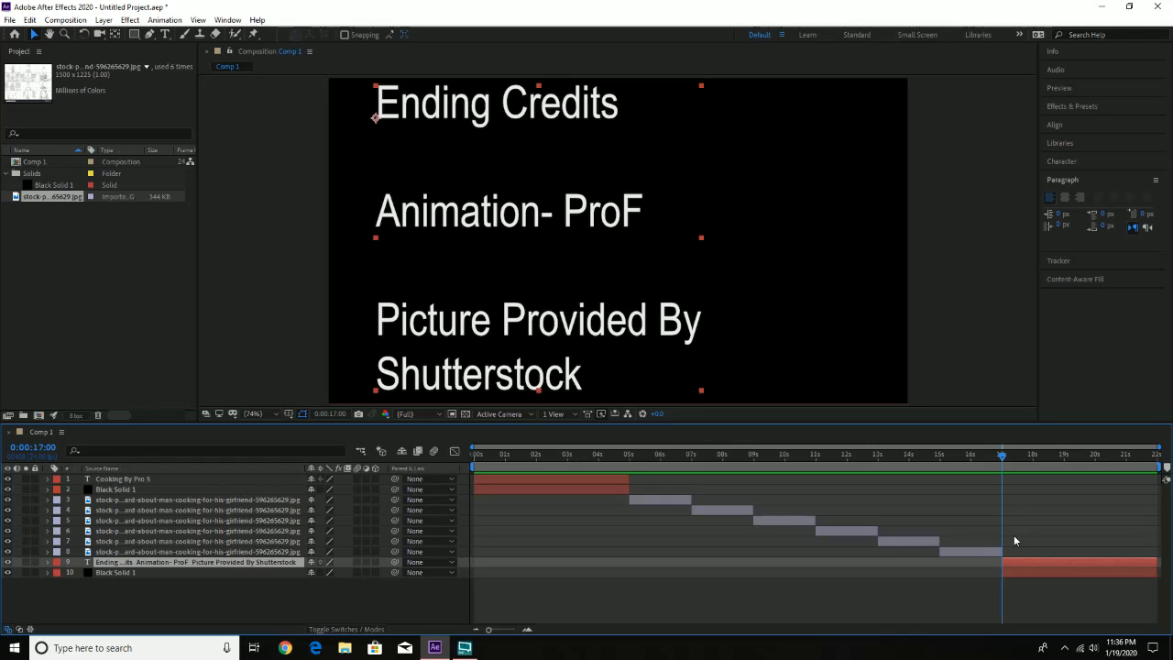
At 0:00:17:01, move the credits text straight down until it sits completely below the frame
{"action": "mouse_move", "coordinate": [1003, 460]}
{"action": "left_mouse_down"}
{"action": "mouse_move", "coordinate": [974, 458]}
{"action": "mouse_move", "coordinate": [1005, 458]}
{"action": "left_mouse_up"}
{"action": "key", "text": "z"}
{"action": "left_click", "coordinate": [487, 254]}
{"action": "left_click", "coordinate": [487, 254], "text": "alt"}
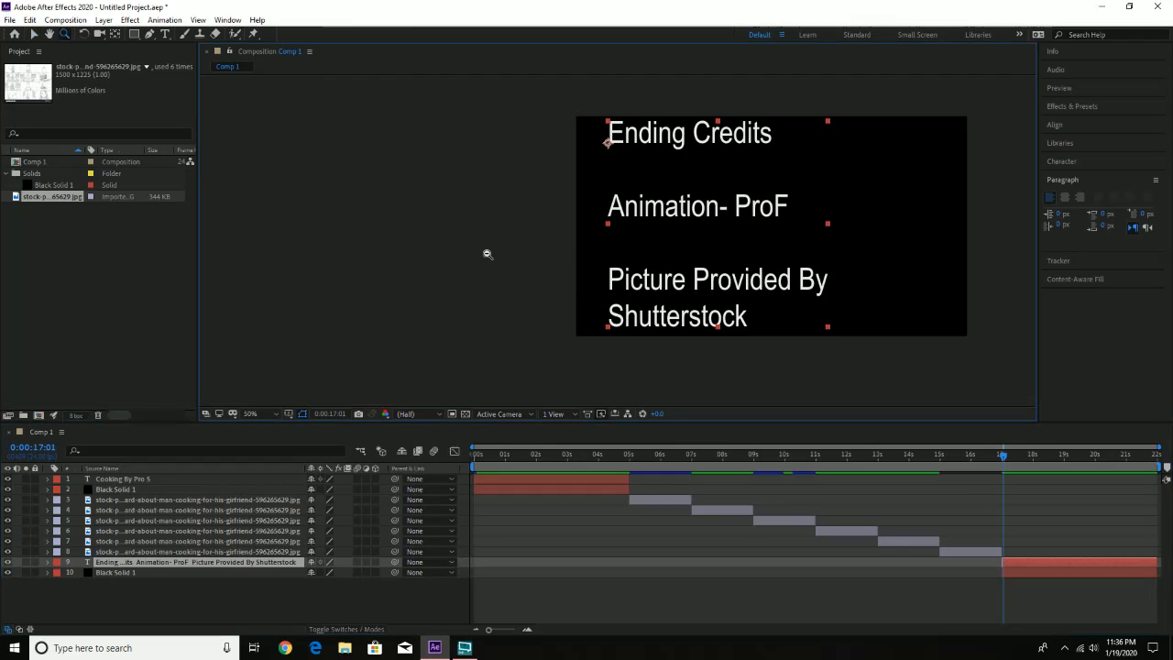
{"action": "left_click", "coordinate": [487, 254], "text": "alt"}
{"action": "key", "text": "h"}
{"action": "left_click_drag", "start_coordinate": [796, 240], "coordinate": [609, 225]}
{"action": "key", "text": "z"}
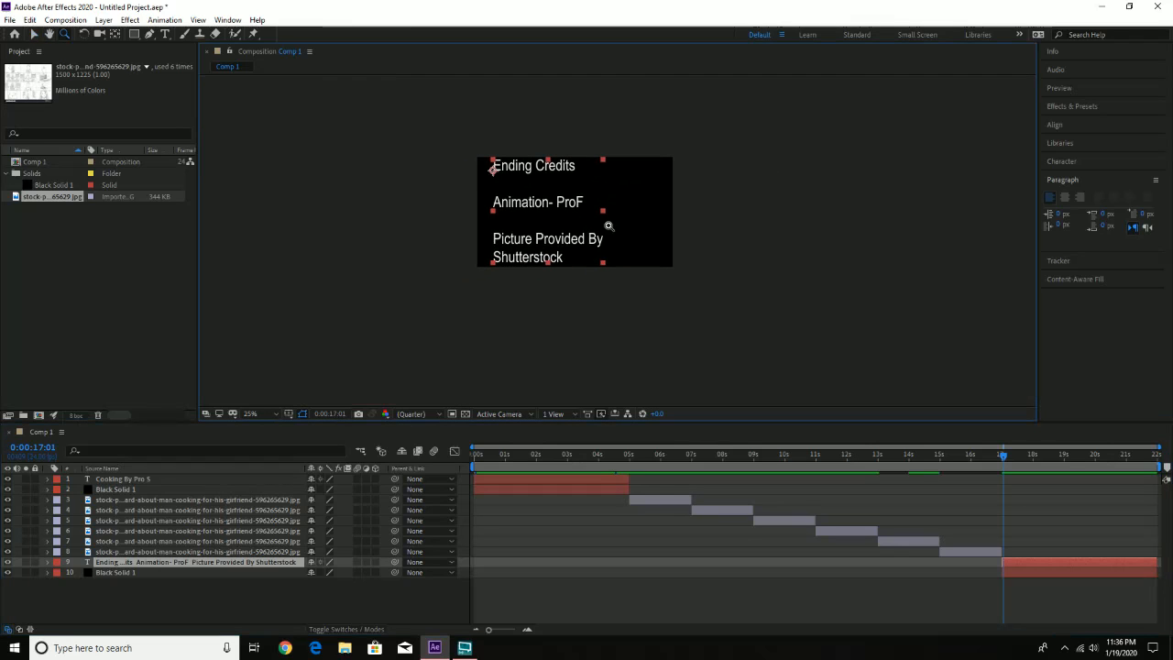
{"action": "left_click", "coordinate": [33, 33]}
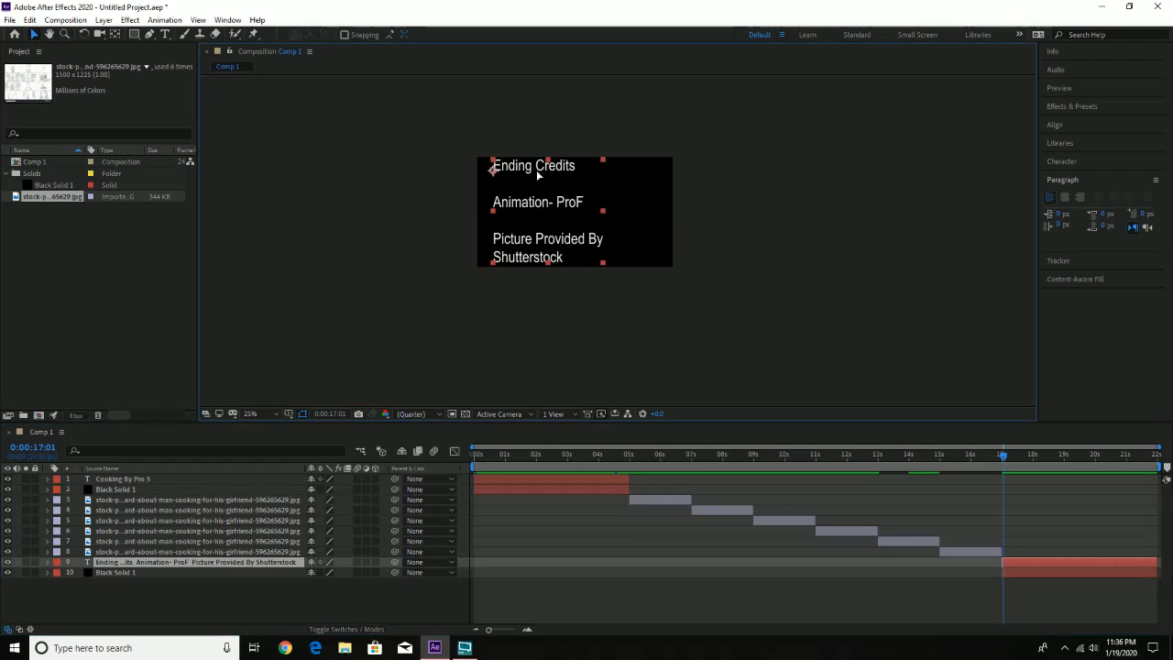
{"action": "left_click_drag", "start_coordinate": [537, 169], "coordinate": [531, 287]}
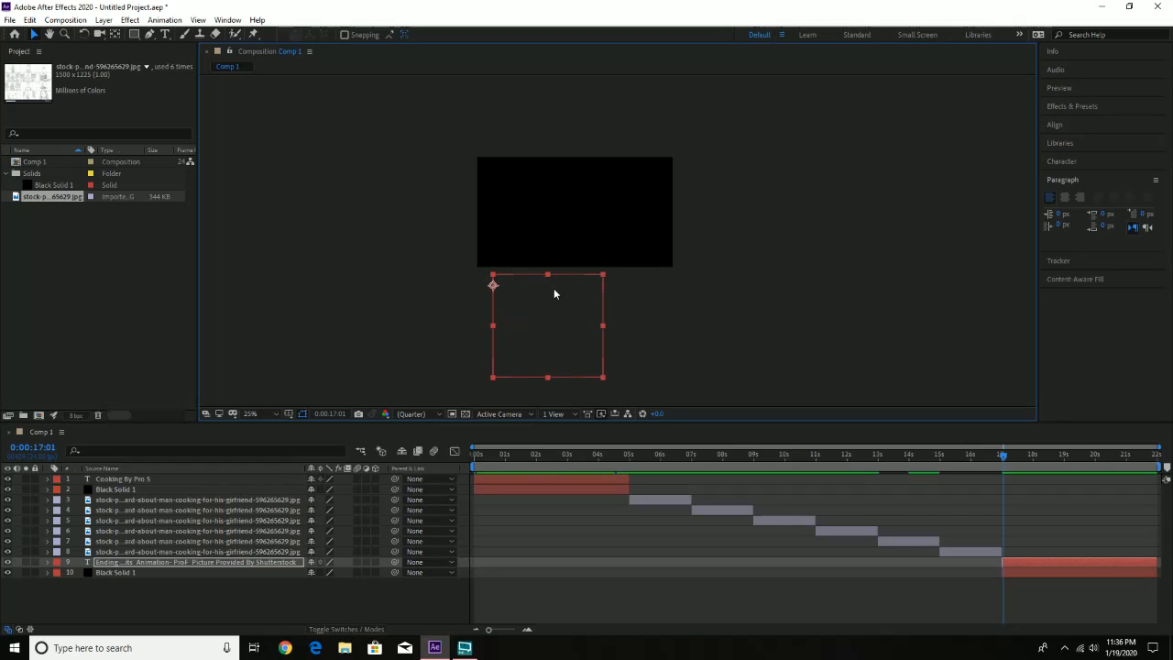
Set a Position keyframe on the credits text layer at 0:00:17:01
{"action": "left_click", "coordinate": [47, 562]}
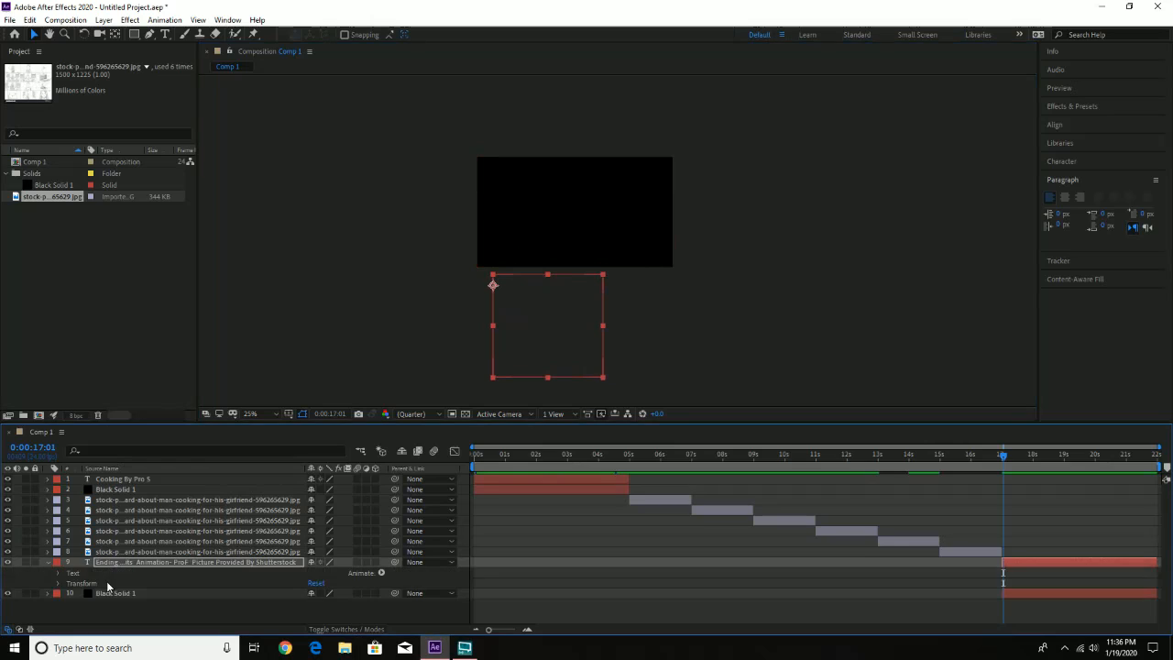
{"action": "key", "text": "p"}
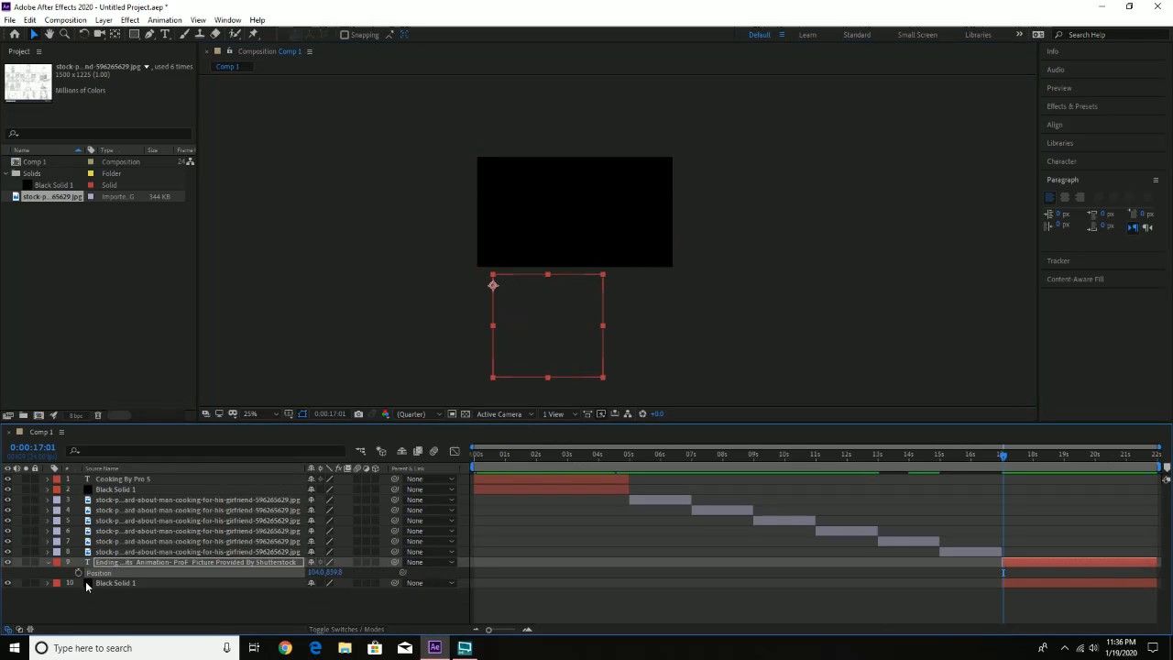
{"action": "left_click", "coordinate": [79, 572]}
At 0:00:21:01, change the credits' Y position to about -631, just above the frame, and preview the scroll
{"action": "left_click_drag", "start_coordinate": [1059, 458], "coordinate": [1130, 459]}
{"action": "left_click_drag", "start_coordinate": [1131, 458], "coordinate": [1130, 461]}
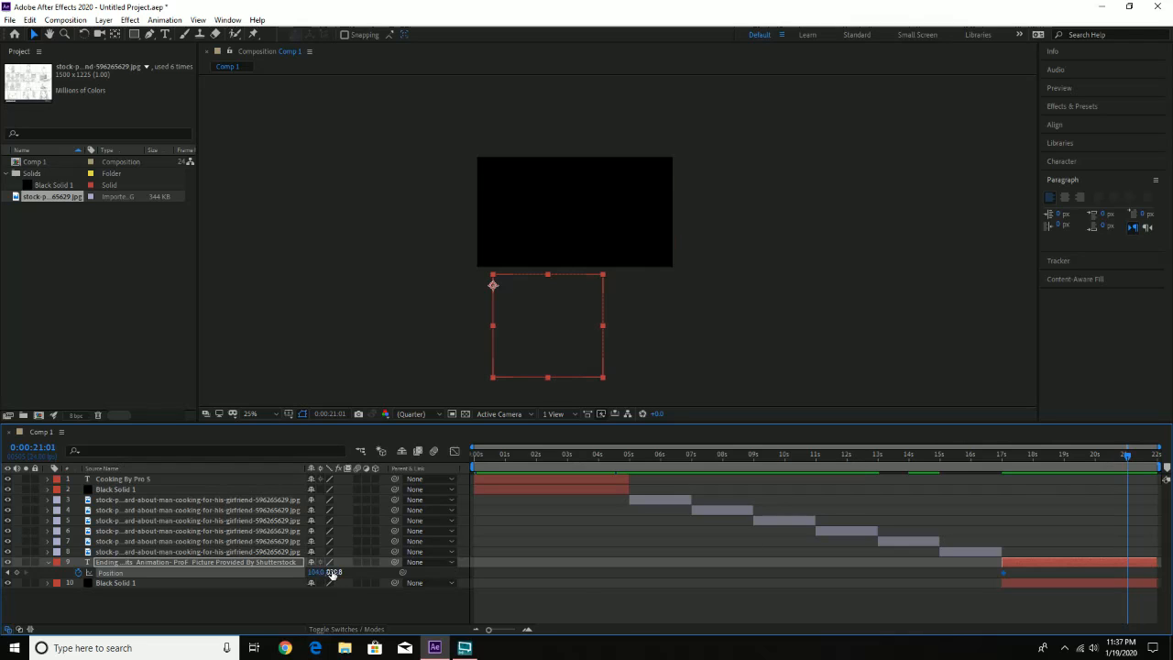
{"action": "left_click_drag", "start_coordinate": [333, 573], "coordinate": [238, 572]}
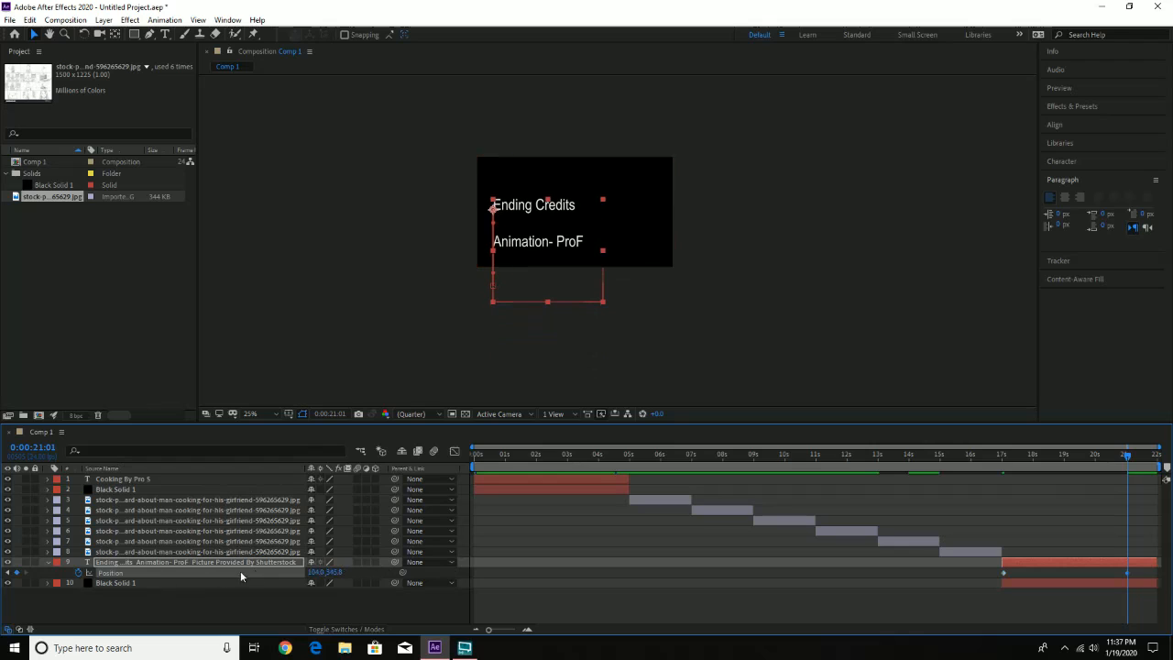
{"action": "left_click_drag", "start_coordinate": [333, 573], "coordinate": [73, 573]}
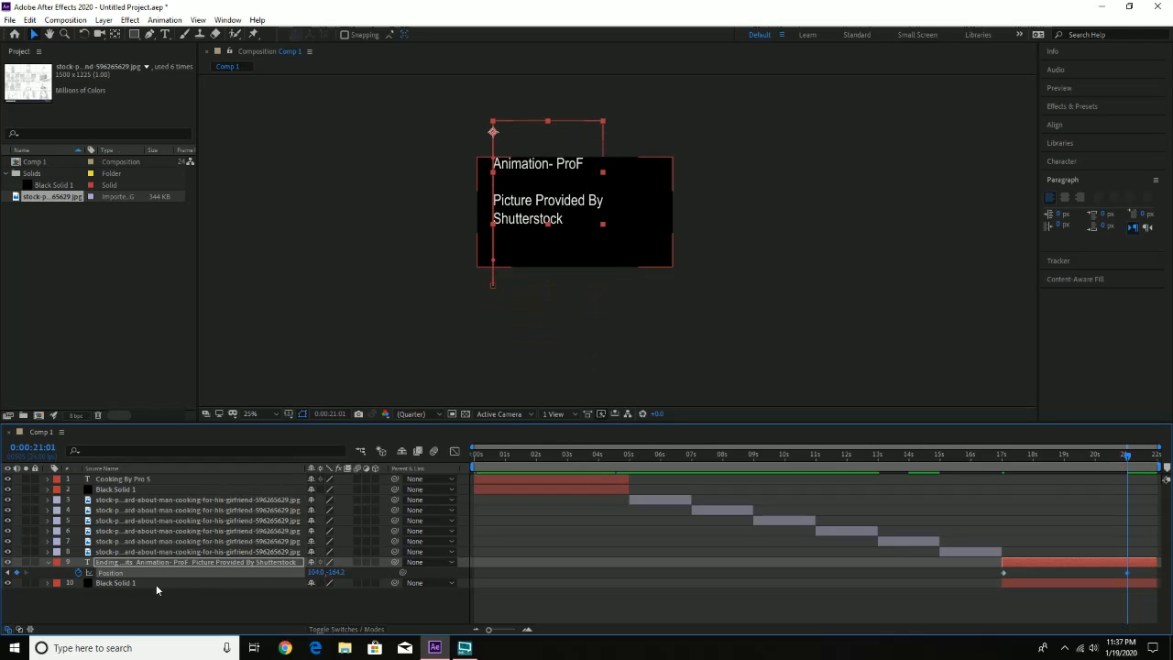
{"action": "left_click_drag", "start_coordinate": [339, 573], "coordinate": [2, 631]}
{"action": "left_click", "coordinate": [885, 455]}
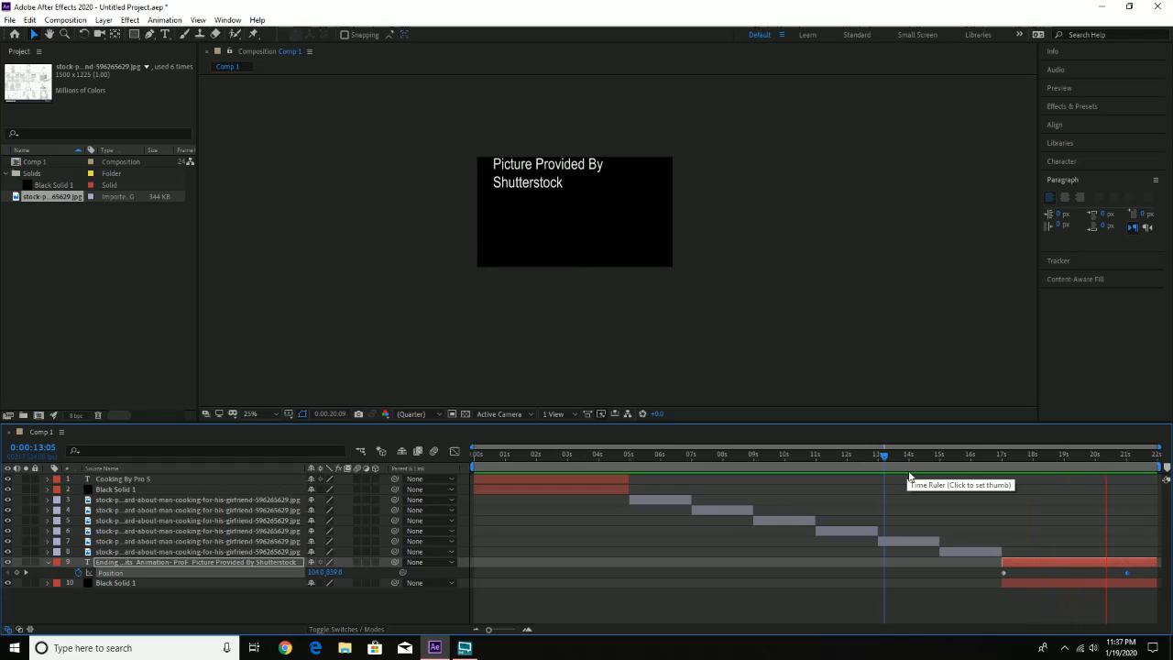
{"action": "key", "text": "space"}
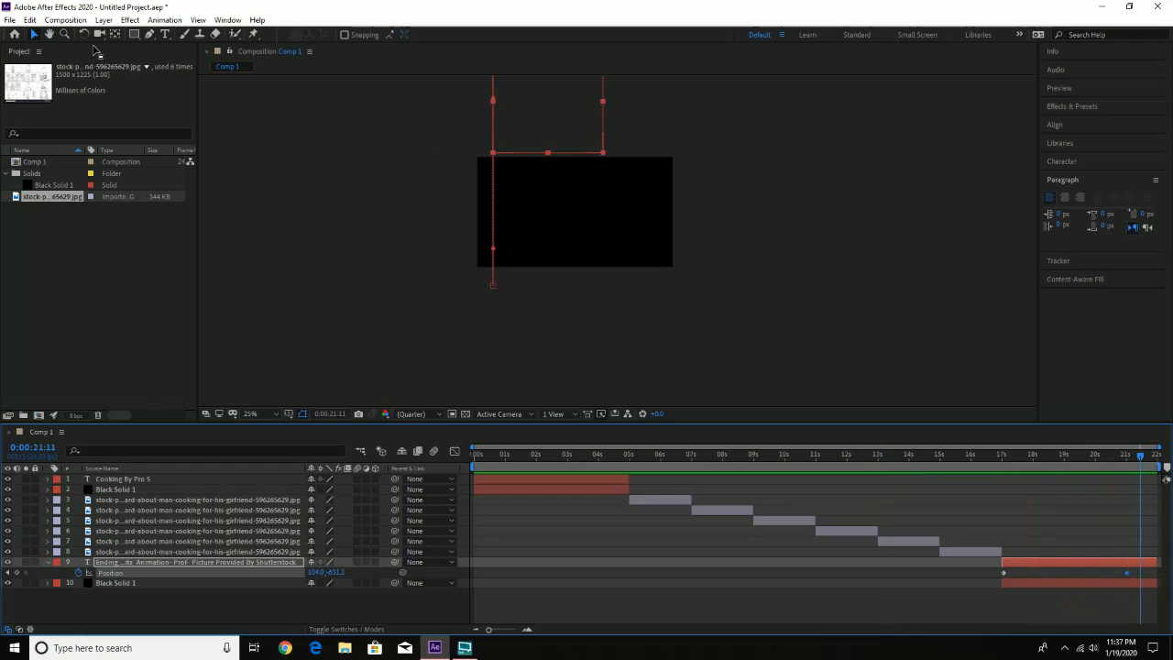
Set the composition's duration to 0:00:23:00
{"action": "left_click", "coordinate": [65, 20]}
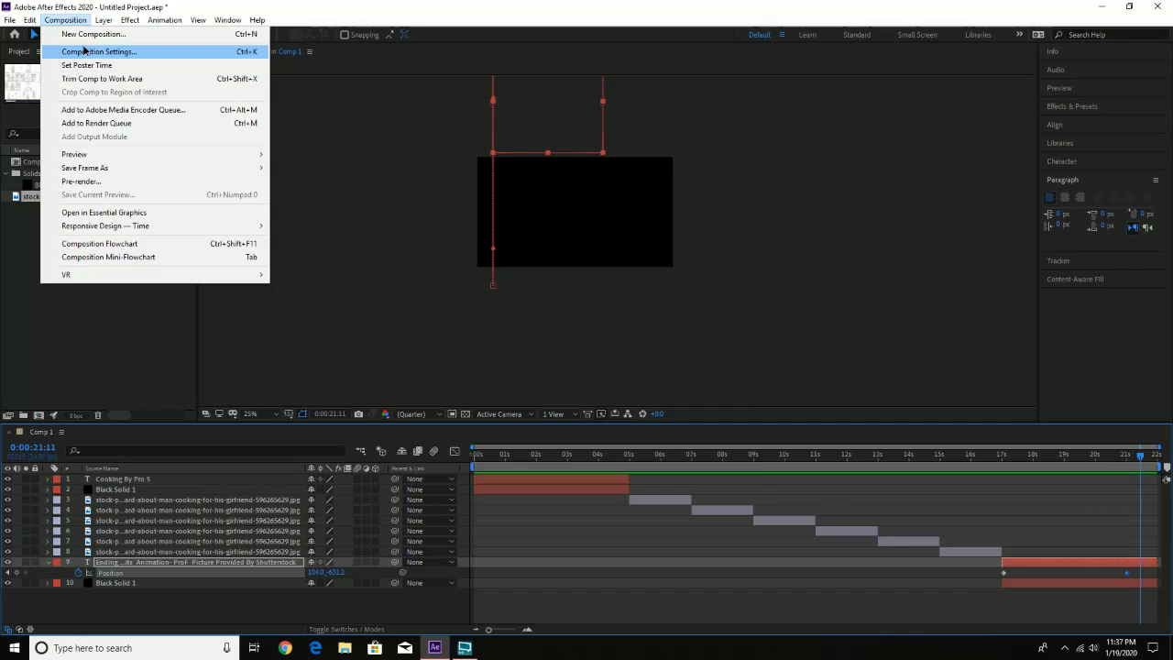
{"action": "left_click", "coordinate": [83, 51]}
{"action": "left_click", "coordinate": [504, 368]}
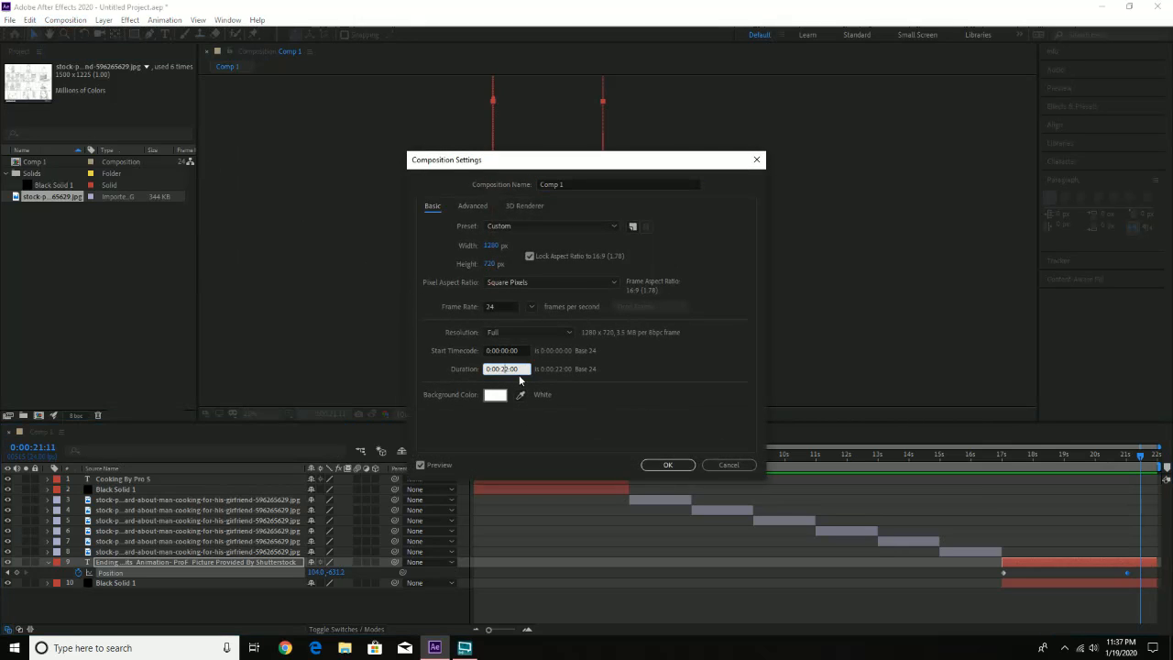
{"action": "key", "text": "Delete"}
{"action": "type", "text": "3"}
{"action": "left_click", "coordinate": [671, 465]}
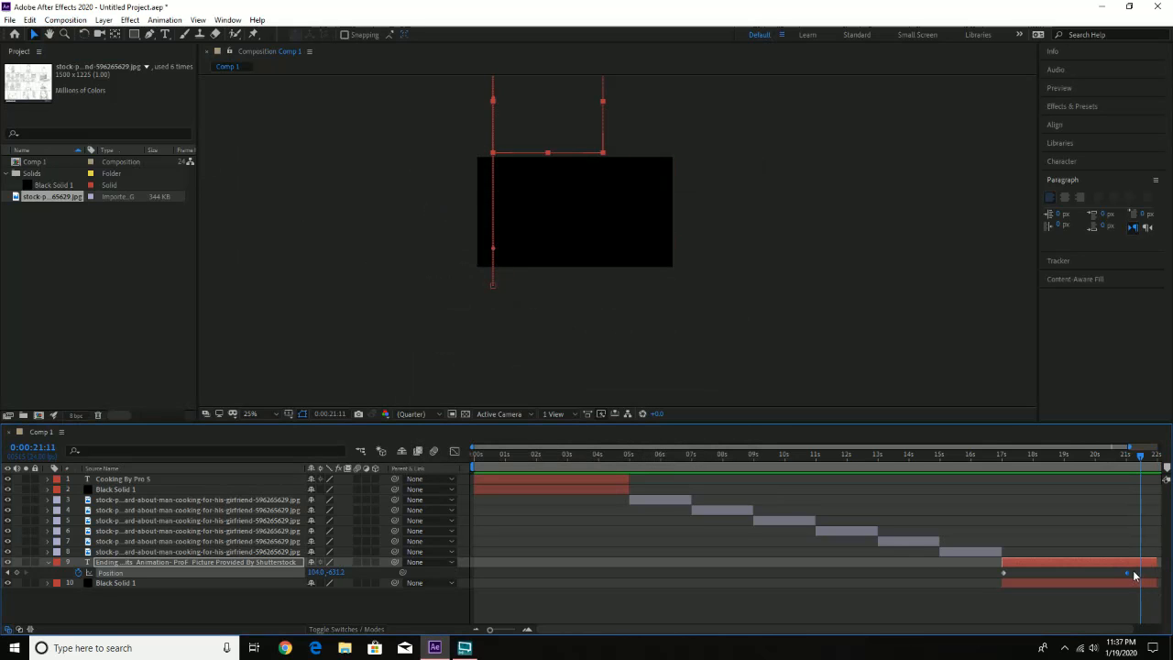
Move the credits layer's last Position keyframe to about 0:00:22:03 and check the text near the end of its scroll
{"action": "mouse_move", "coordinate": [1131, 576]}
{"action": "left_mouse_down"}
{"action": "mouse_move", "coordinate": [1162, 572]}
{"action": "mouse_move", "coordinate": [1100, 571]}
{"action": "mouse_move", "coordinate": [1135, 578]}
{"action": "left_mouse_up"}
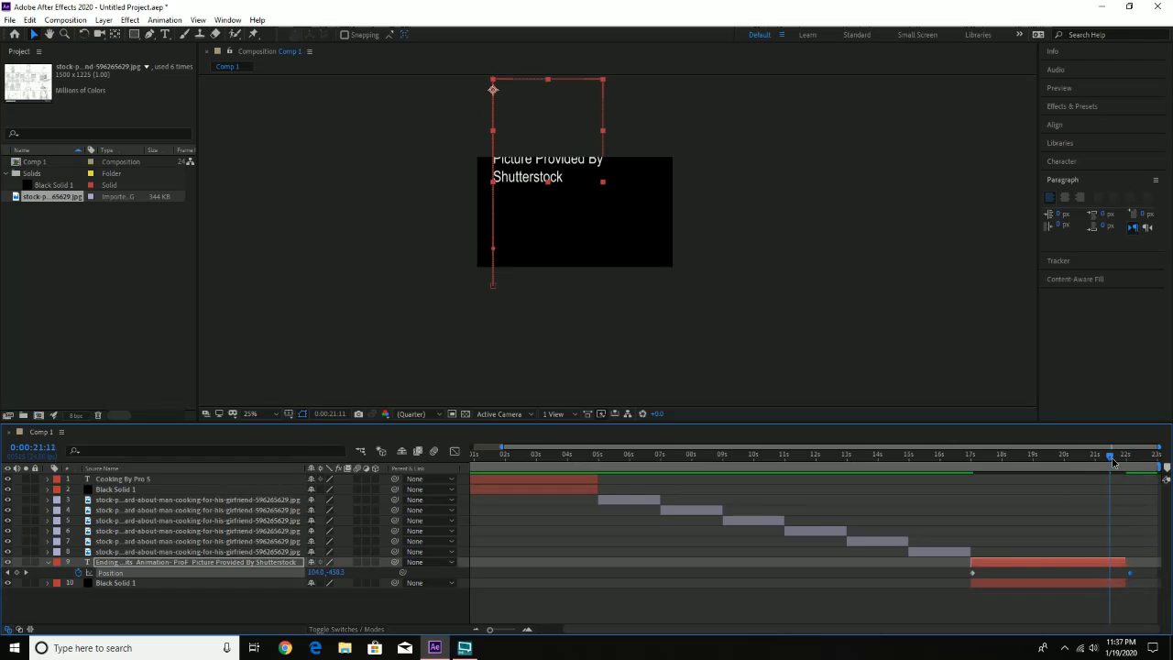
{"action": "left_click", "coordinate": [1116, 462]}
{"action": "mouse_move", "coordinate": [1118, 462]}
{"action": "left_mouse_down"}
{"action": "mouse_move", "coordinate": [1130, 465]}
{"action": "mouse_move", "coordinate": [1117, 477]}
{"action": "left_mouse_up"}
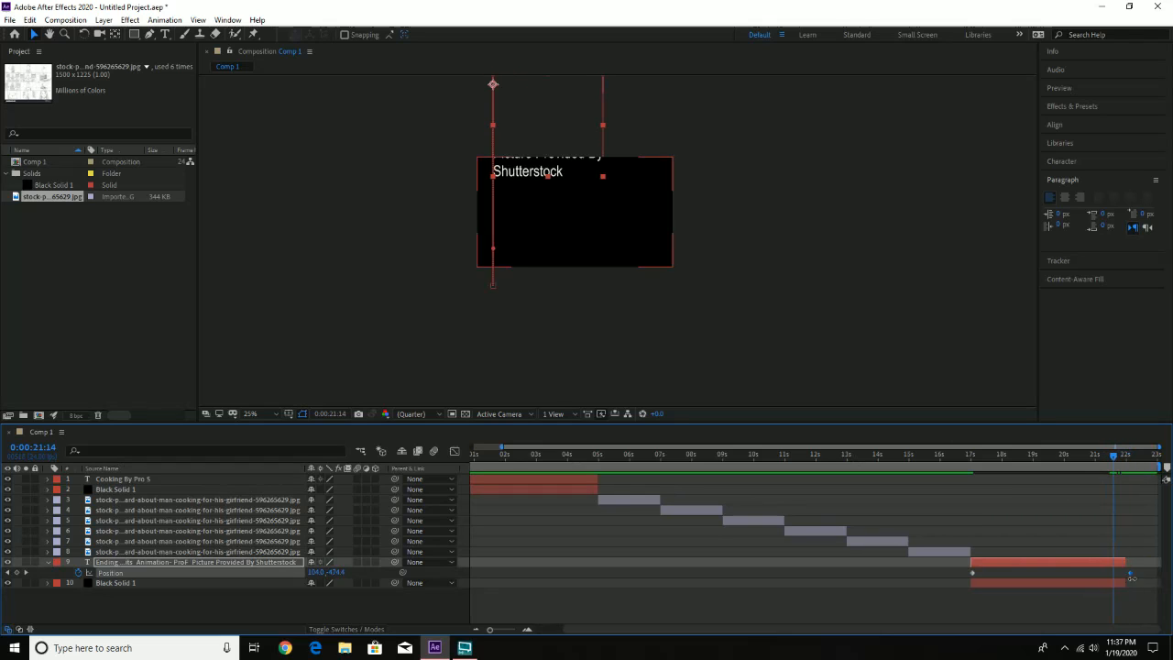
Extend the credits text layer and the closing black solid to the composition's end at 23 seconds
{"action": "left_click_drag", "start_coordinate": [489, 630], "coordinate": [514, 630]}
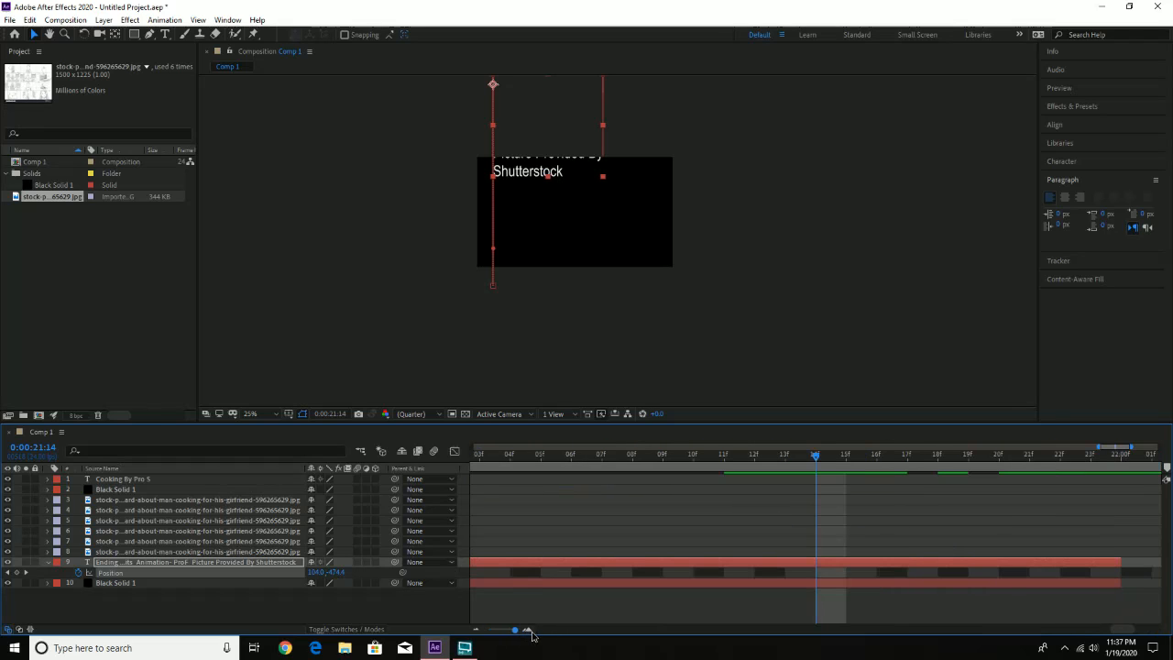
{"action": "mouse_move", "coordinate": [1121, 564]}
{"action": "left_mouse_down"}
{"action": "mouse_move", "coordinate": [1170, 565]}
{"action": "mouse_move", "coordinate": [1116, 564]}
{"action": "left_mouse_up"}
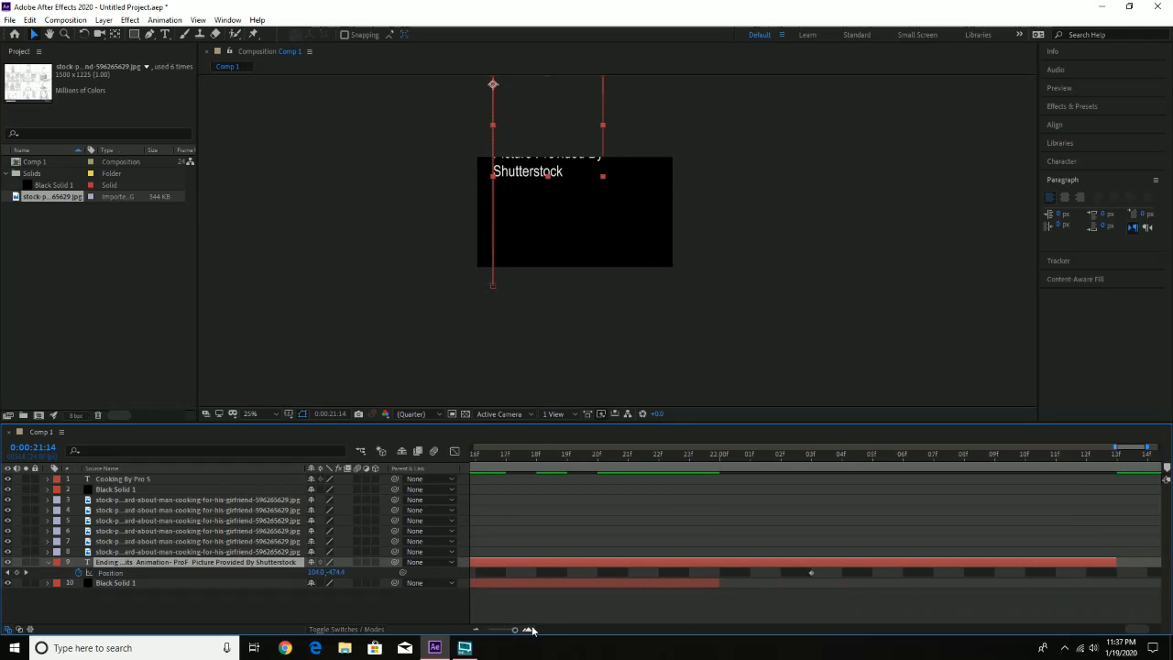
{"action": "left_click_drag", "start_coordinate": [516, 629], "coordinate": [505, 630]}
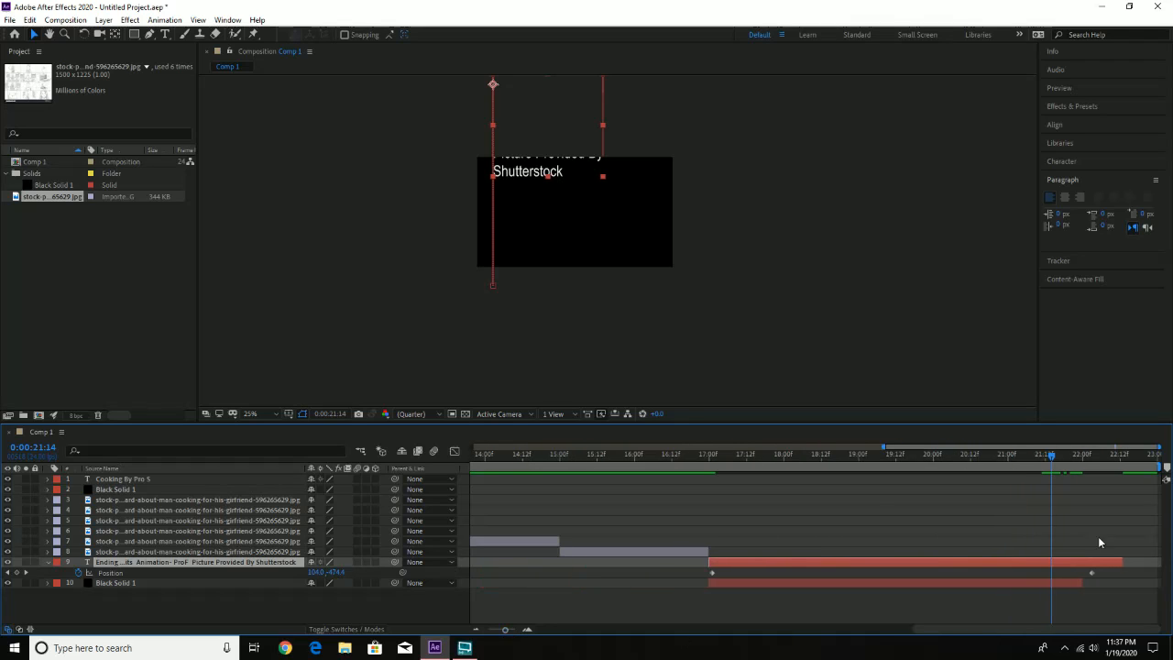
{"action": "left_click_drag", "start_coordinate": [1124, 562], "coordinate": [1165, 562]}
{"action": "left_click", "coordinate": [1081, 581]}
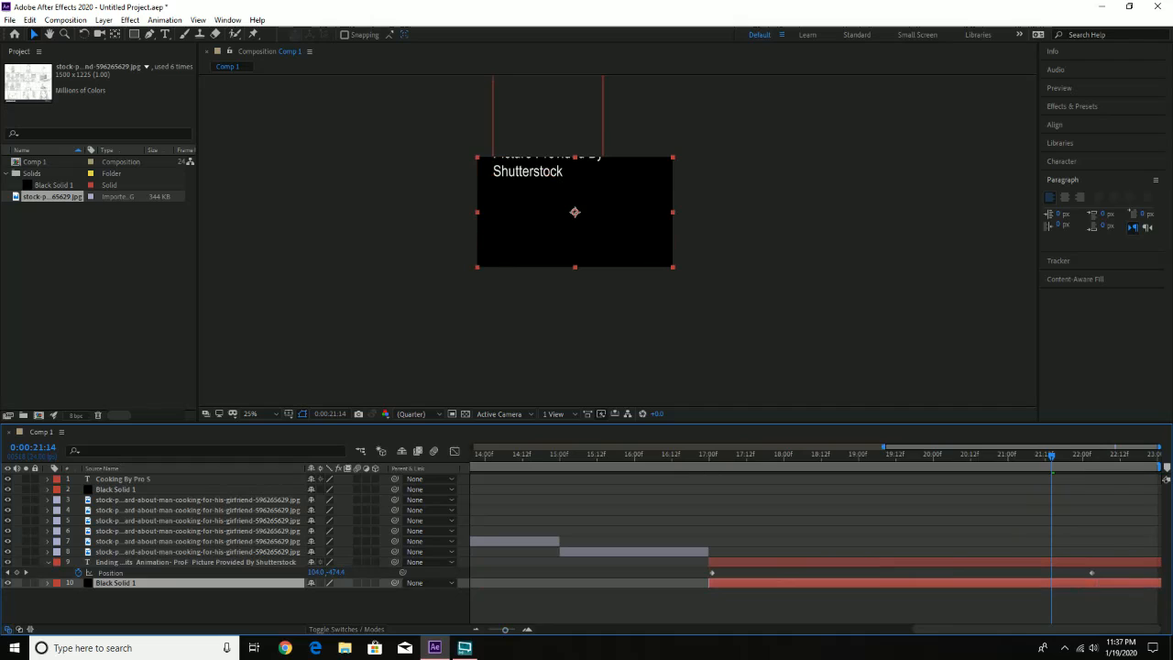
Preview the transition into the scrolling credits from 0:00:16:15
{"action": "left_click_drag", "start_coordinate": [784, 453], "coordinate": [682, 455]}
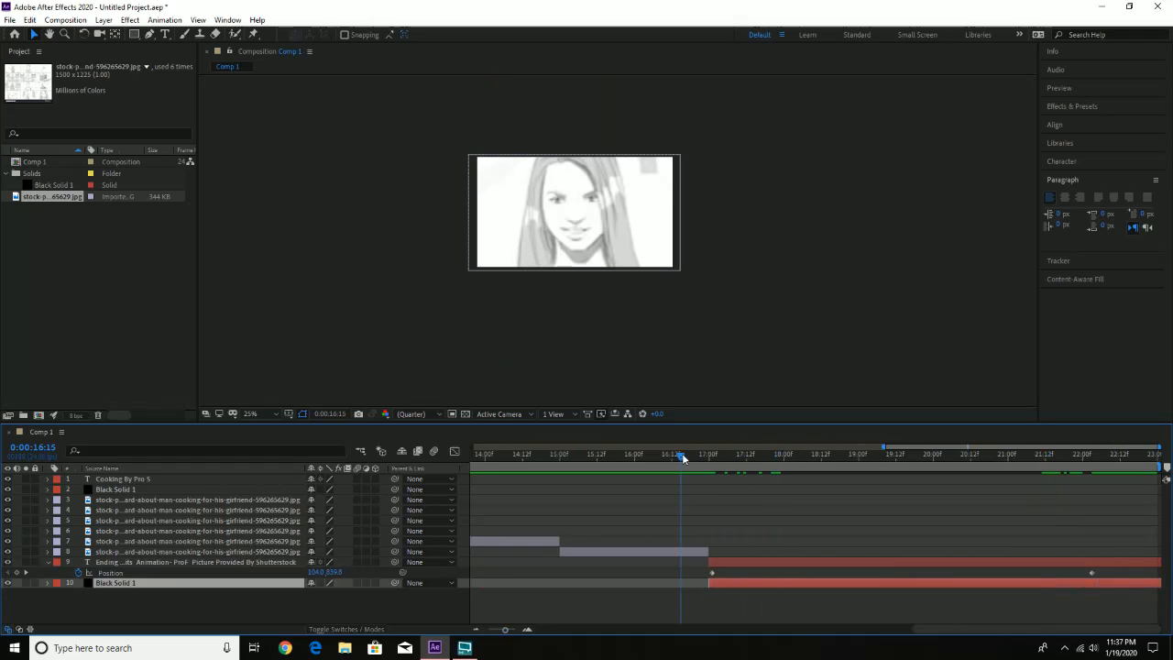
{"action": "key", "text": "space"}
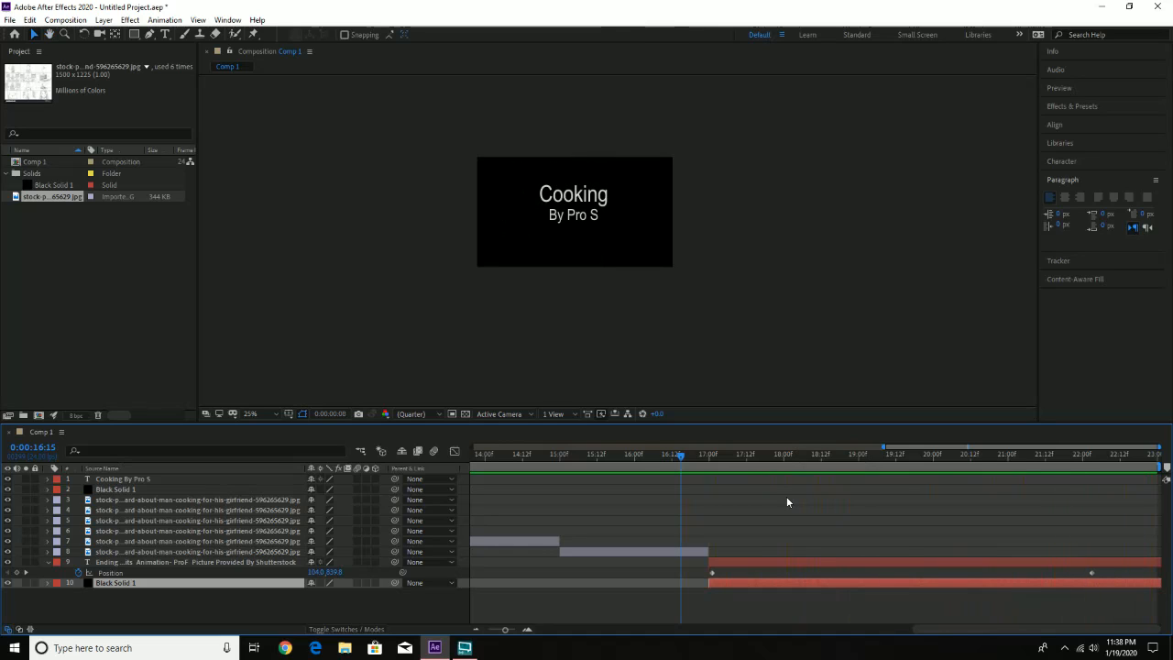
{"action": "key", "text": "space"}
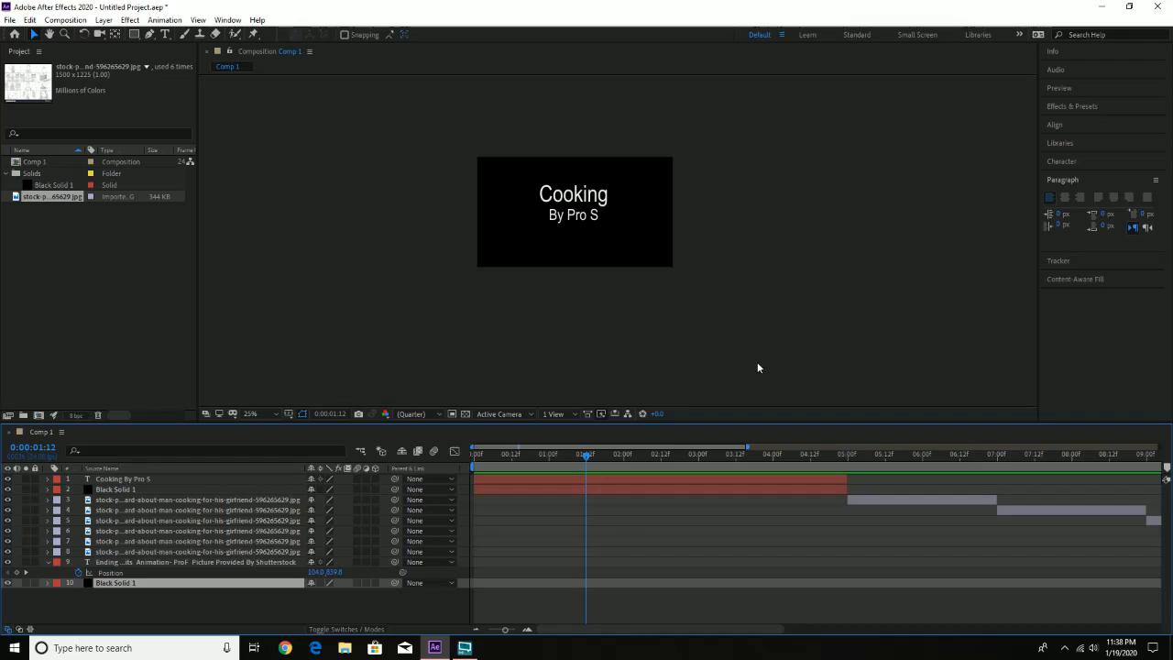
Set the composition view to Fit up to 100% and play the whole animatic from 0:00:00:00
{"action": "left_click", "coordinate": [266, 414]}
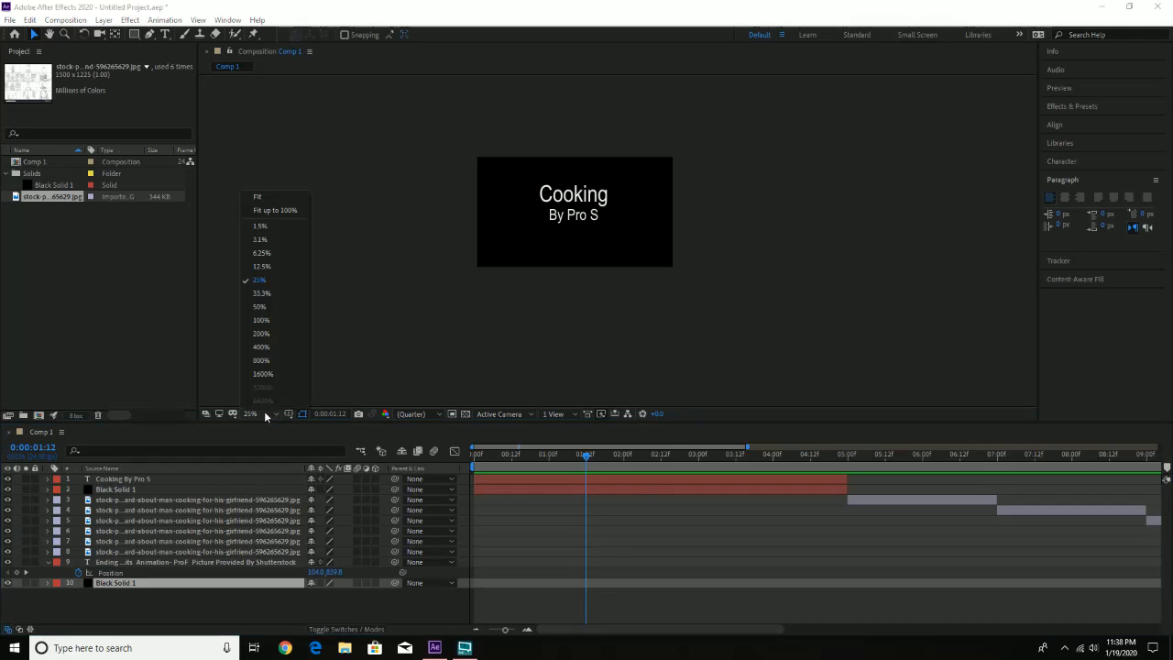
{"action": "left_click", "coordinate": [270, 319]}
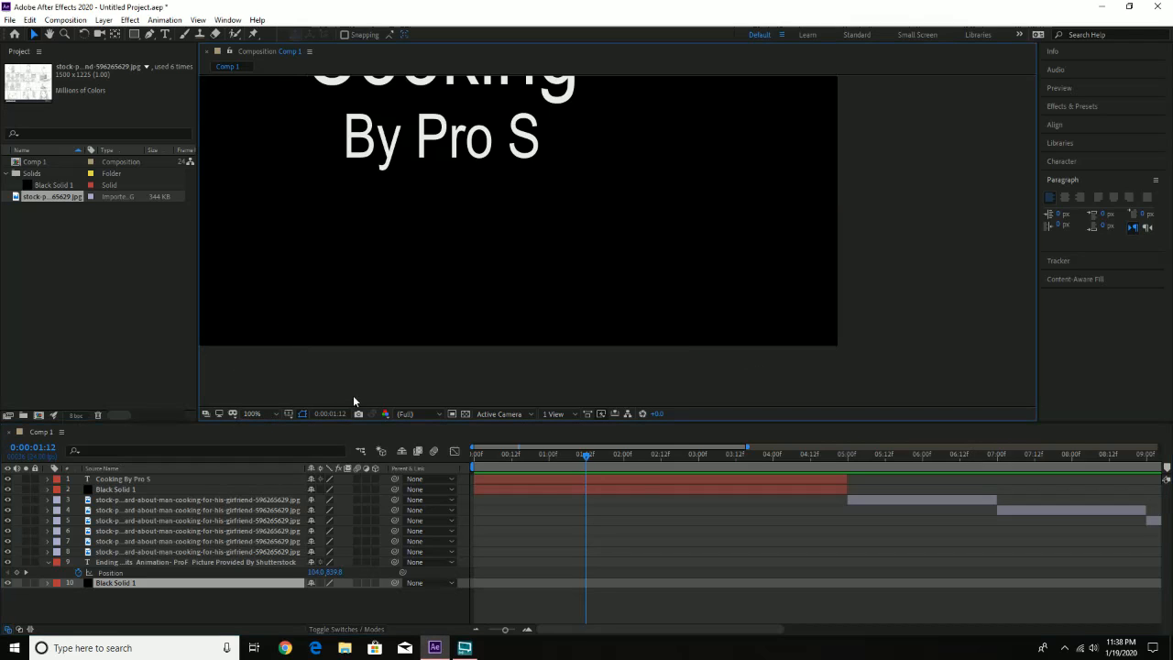
{"action": "left_click_drag", "start_coordinate": [454, 137], "coordinate": [593, 288]}
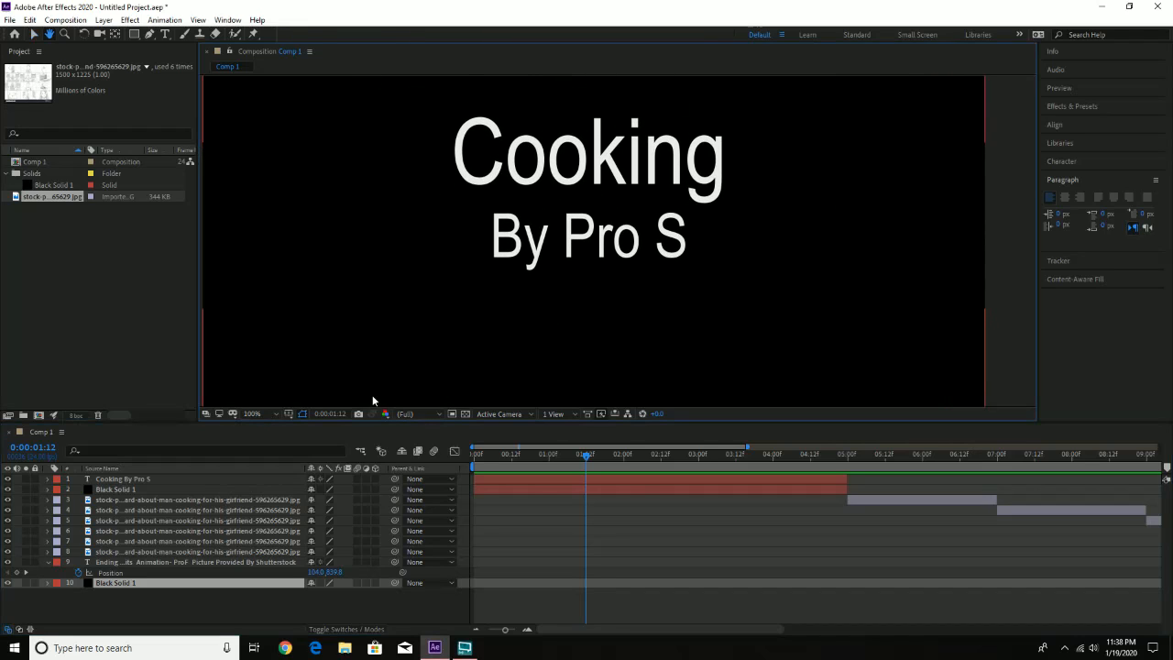
{"action": "left_click", "coordinate": [277, 416]}
{"action": "left_click", "coordinate": [279, 211]}
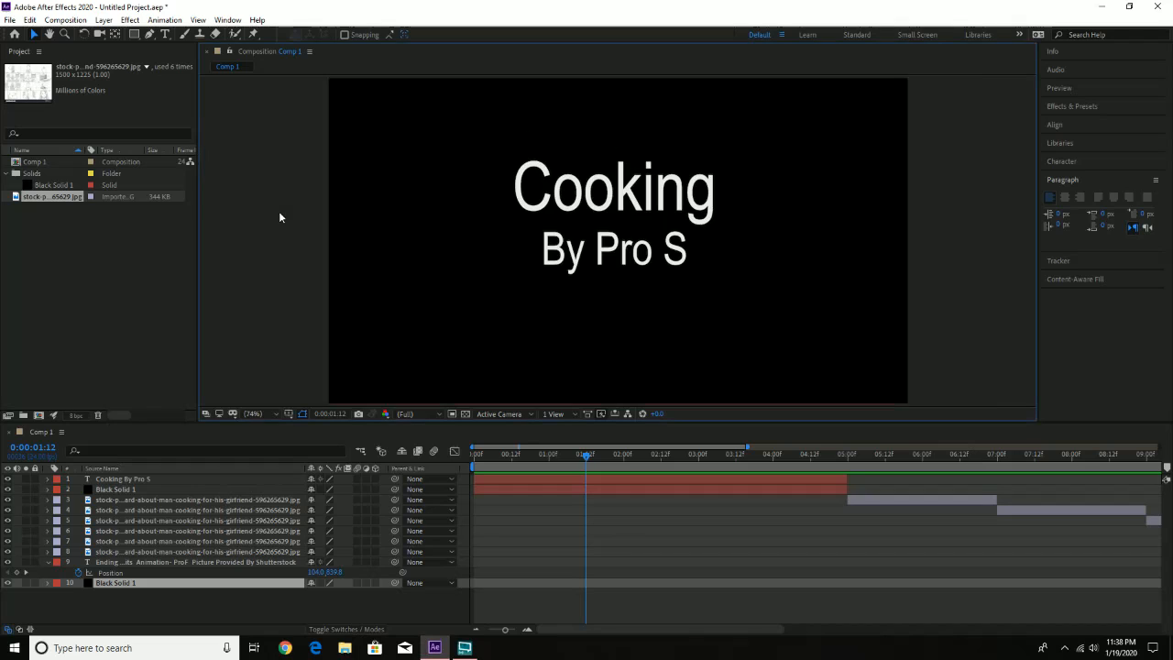
{"action": "left_click_drag", "start_coordinate": [542, 321], "coordinate": [543, 315]}
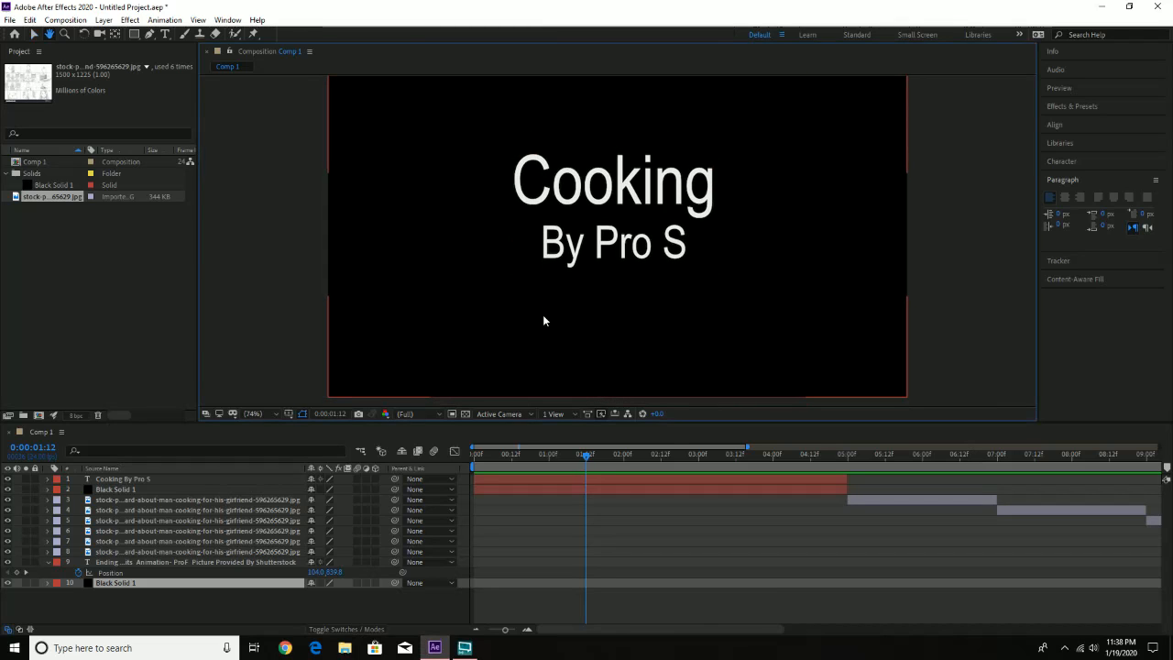
{"action": "left_click_drag", "start_coordinate": [480, 454], "coordinate": [460, 449]}
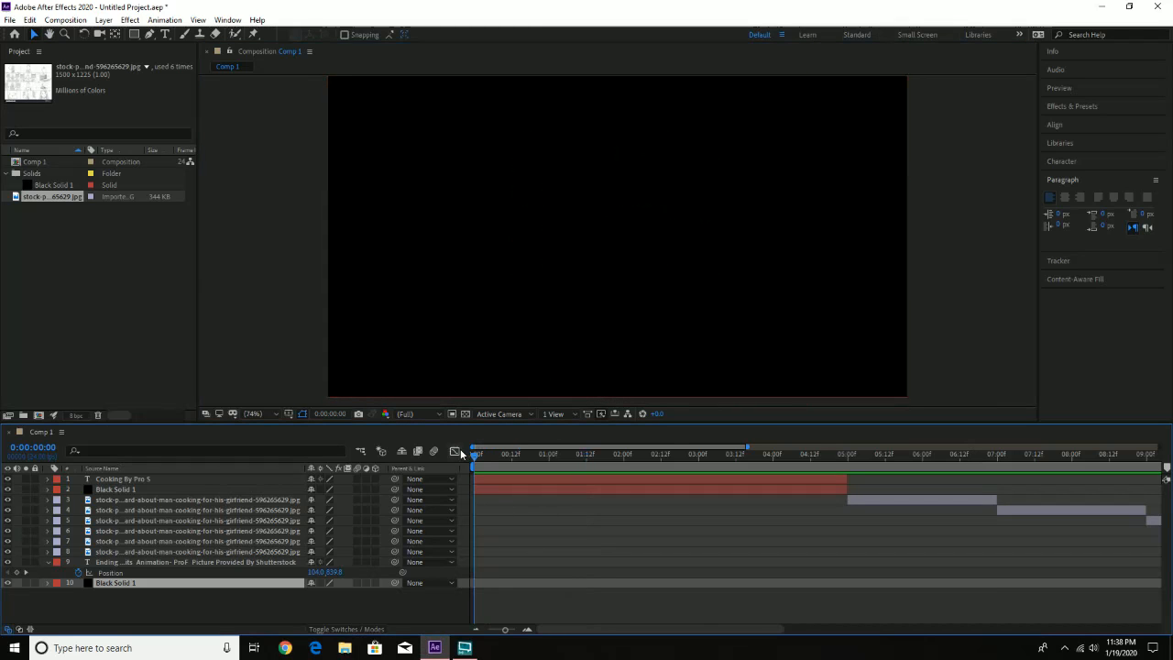
{"action": "key", "text": "space"}
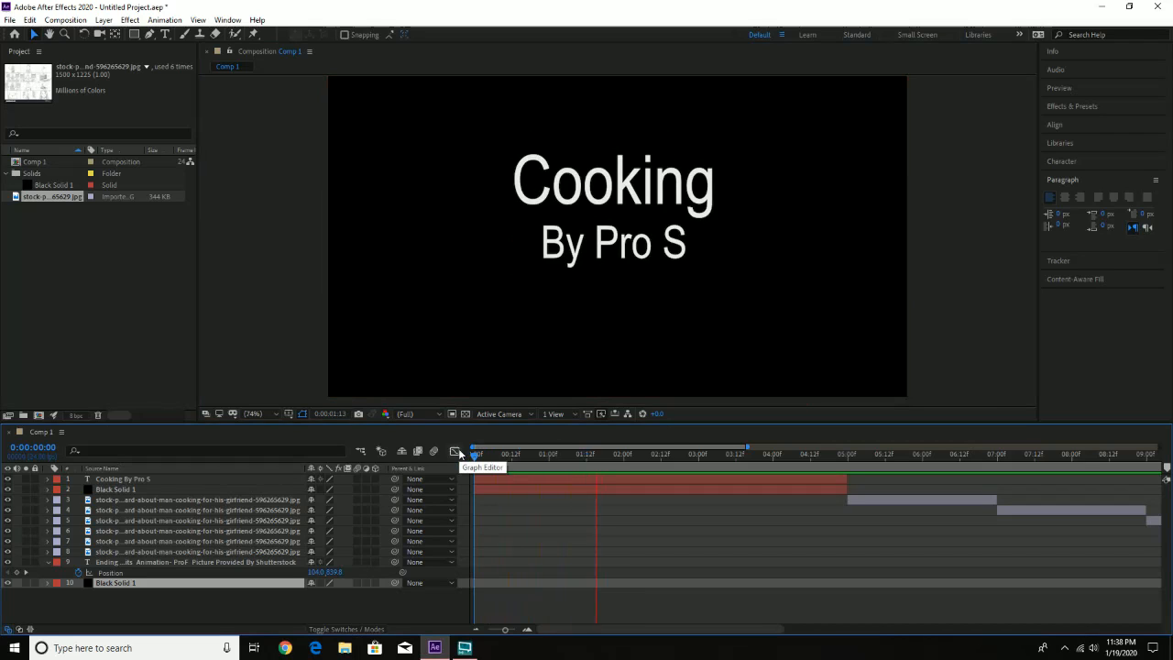